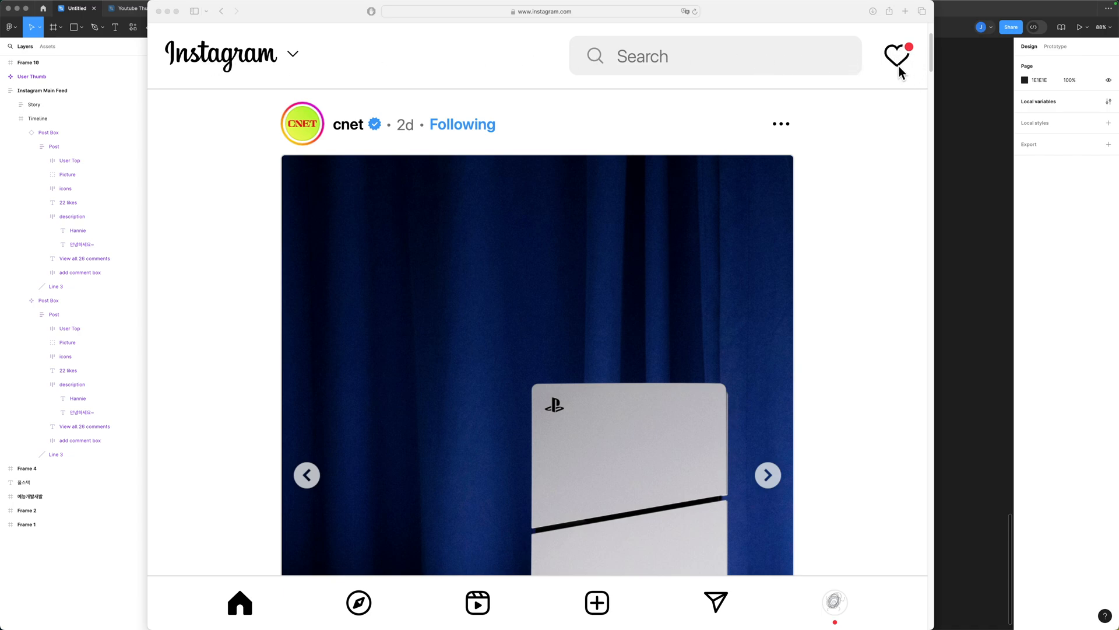
# Step: Switch to Figma and examine the Instagram Main Feed design, from its posts up to the story row
pyautogui.press('super+Tab')
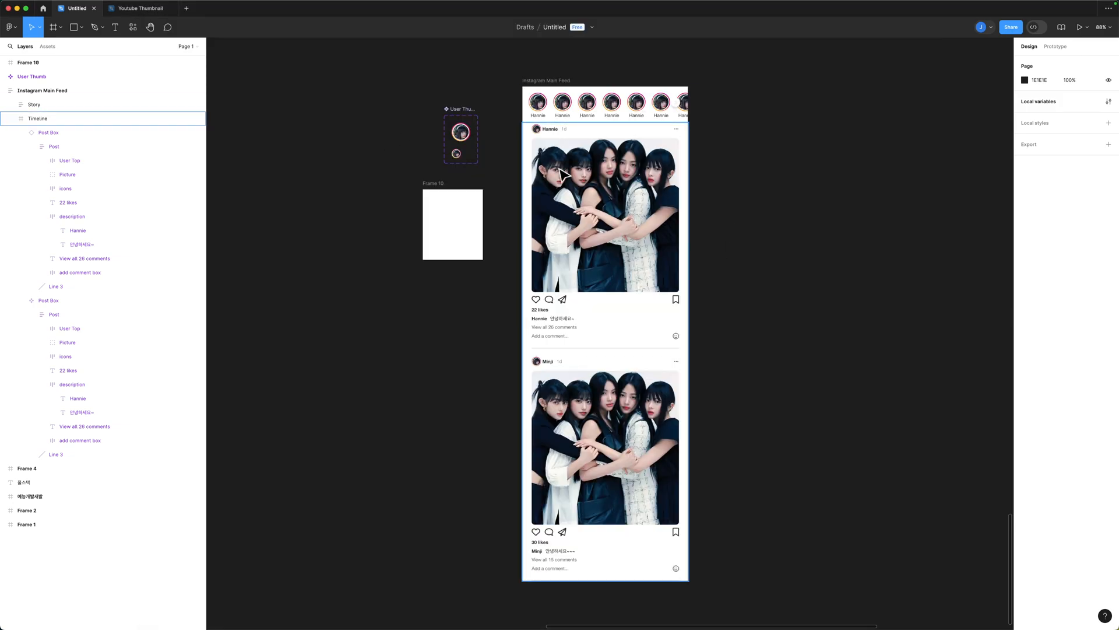
pyautogui.scroll(6, 684, 230)
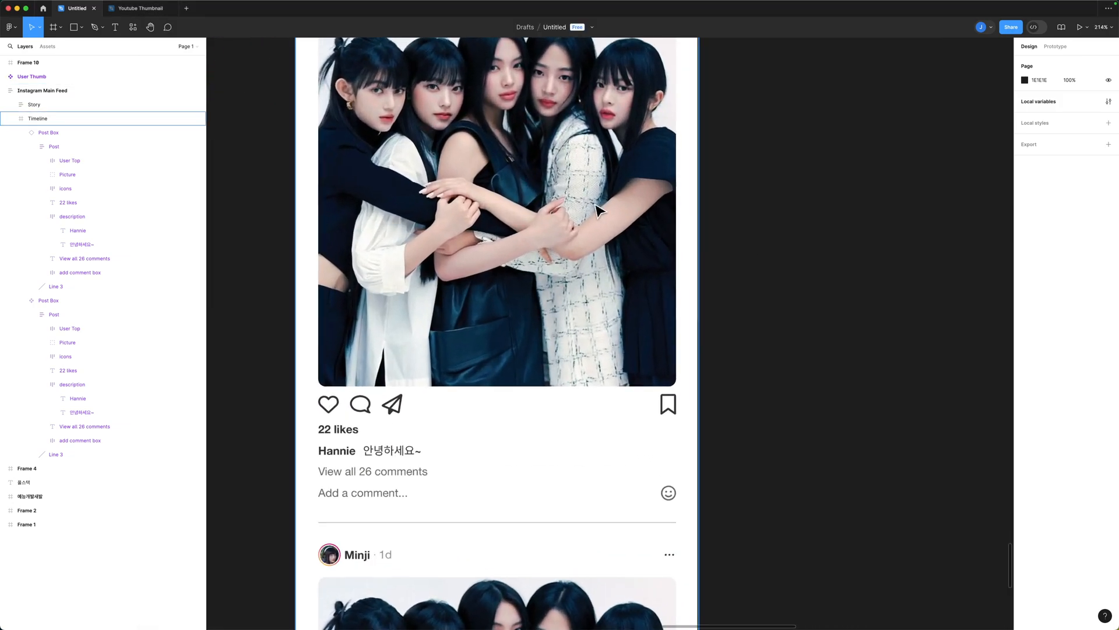
pyautogui.scroll(4, 597, 210)
pyautogui.scroll(-4, 612, 216)
pyautogui.scroll(1, 627, 222)
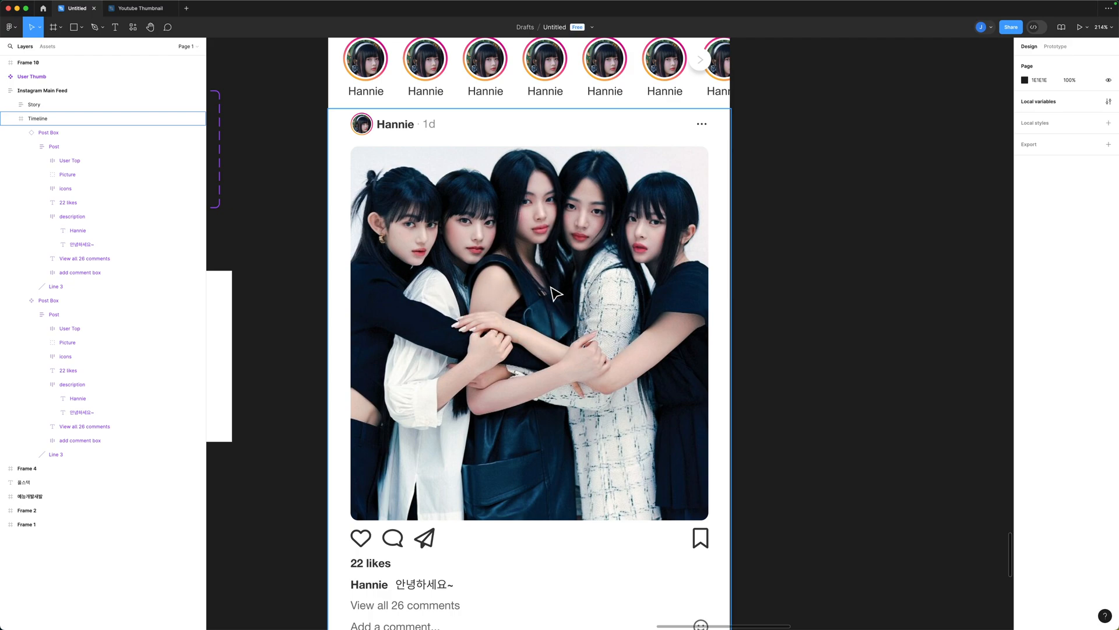
pyautogui.scroll(4, 499, 290)
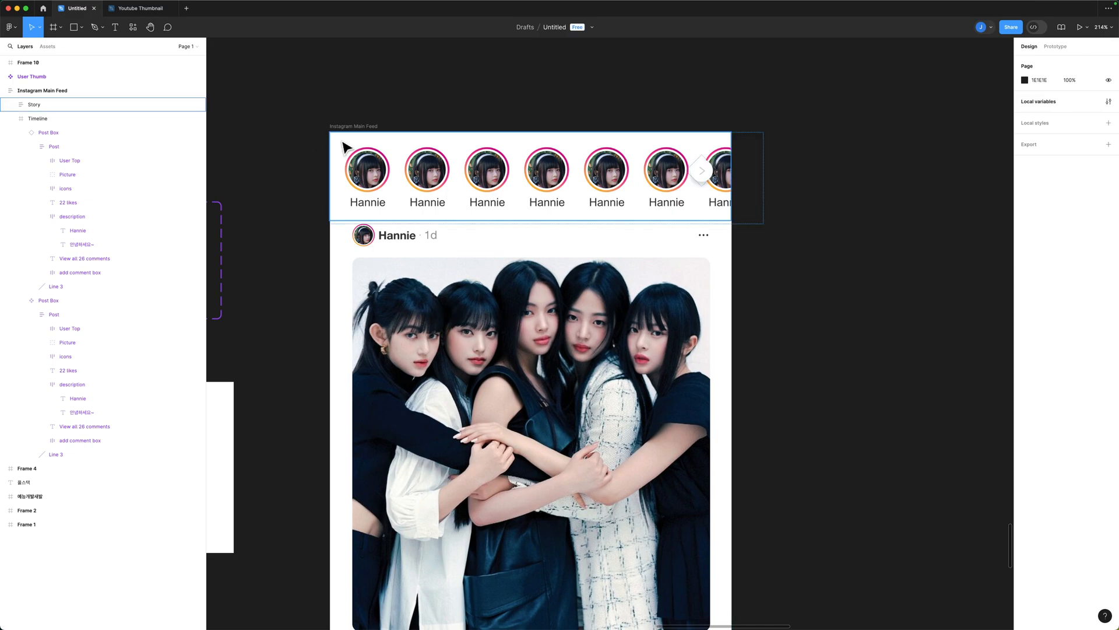
pyautogui.hscroll(-5, 345, 145)
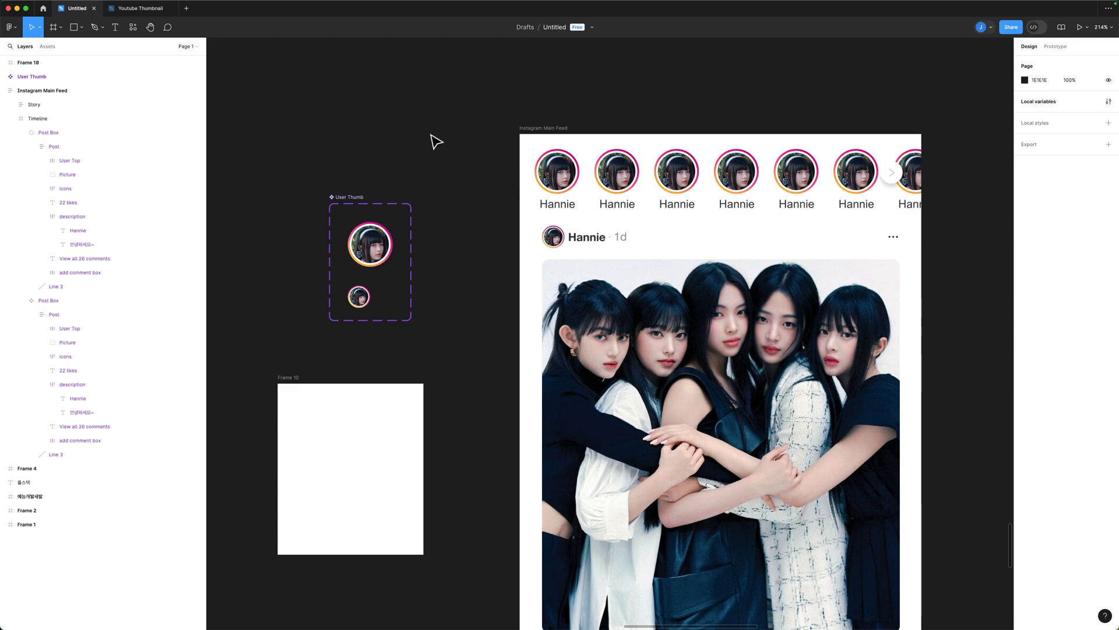
# Step: Draw a rectangle about 133 × 67 and place it as the first item of the Instagram Main Feed frame, above Story
pyautogui.click(81, 87)
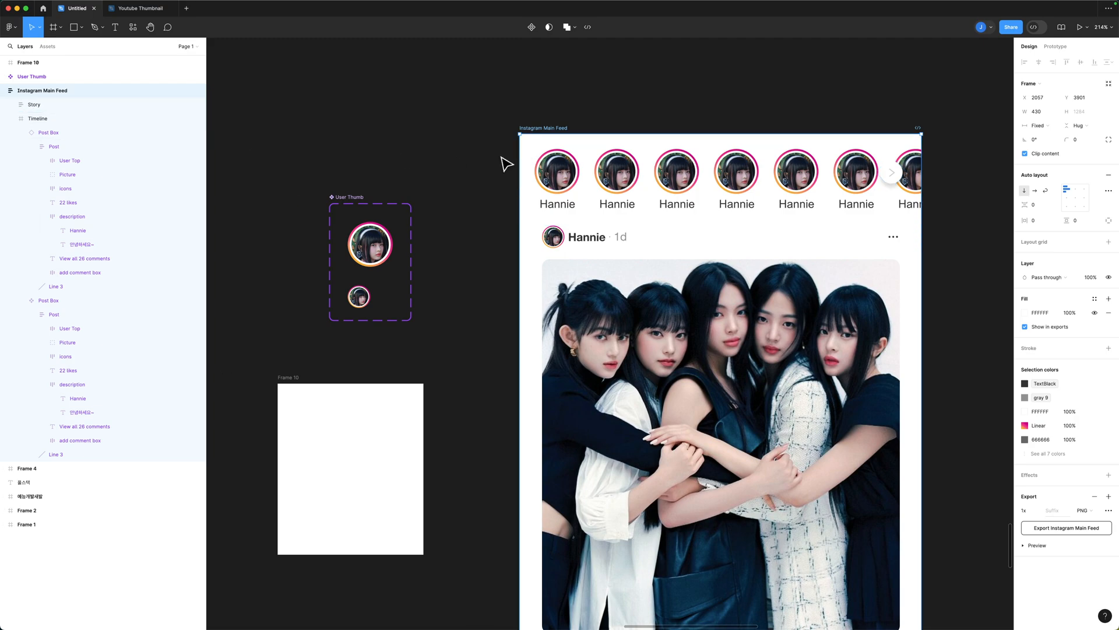
pyautogui.press('r')
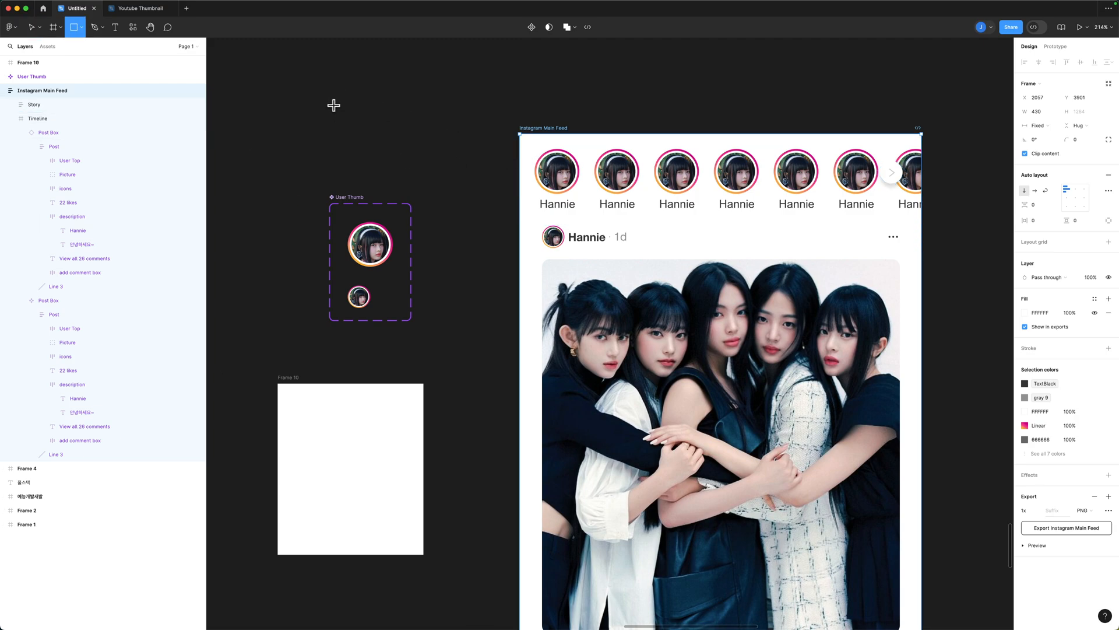
pyautogui.moveTo(308, 88); pyautogui.dragTo(432, 150)
pyautogui.moveTo(357, 128)
pyautogui.mouseDown()
pyautogui.moveTo(482, 150)
pyautogui.moveTo(590, 149)
pyautogui.moveTo(583, 143)
pyautogui.mouseUp()
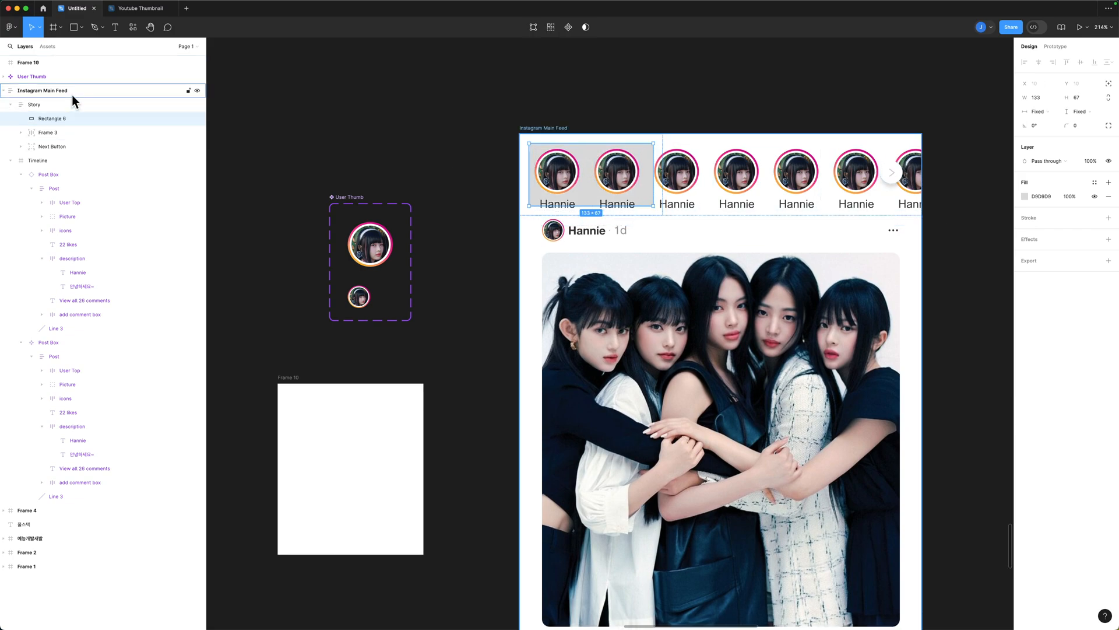
pyautogui.moveTo(45, 116); pyautogui.dragTo(49, 99)
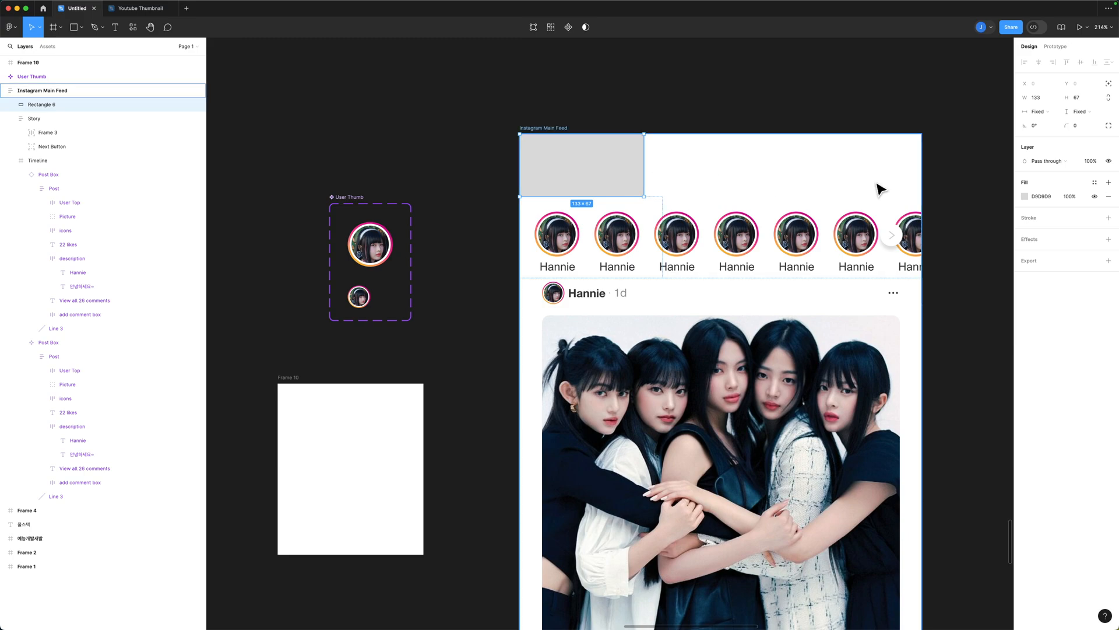
# Step: Wrap the grey rectangle in its own frame and set that frame's width to Fill container
pyautogui.rightClick(623, 171)
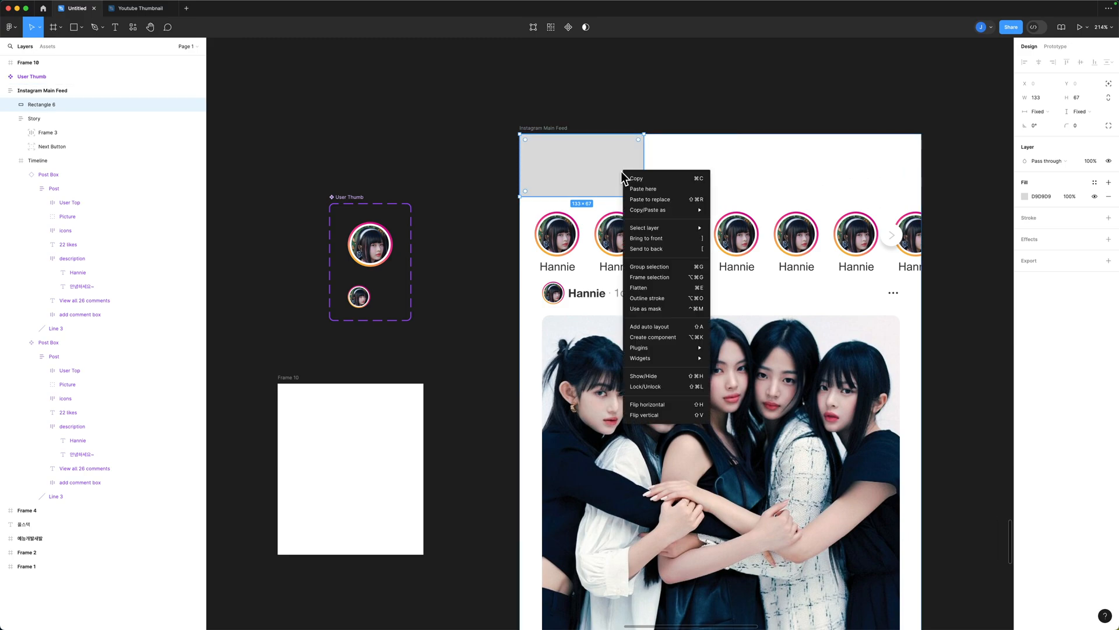
pyautogui.click(653, 277)
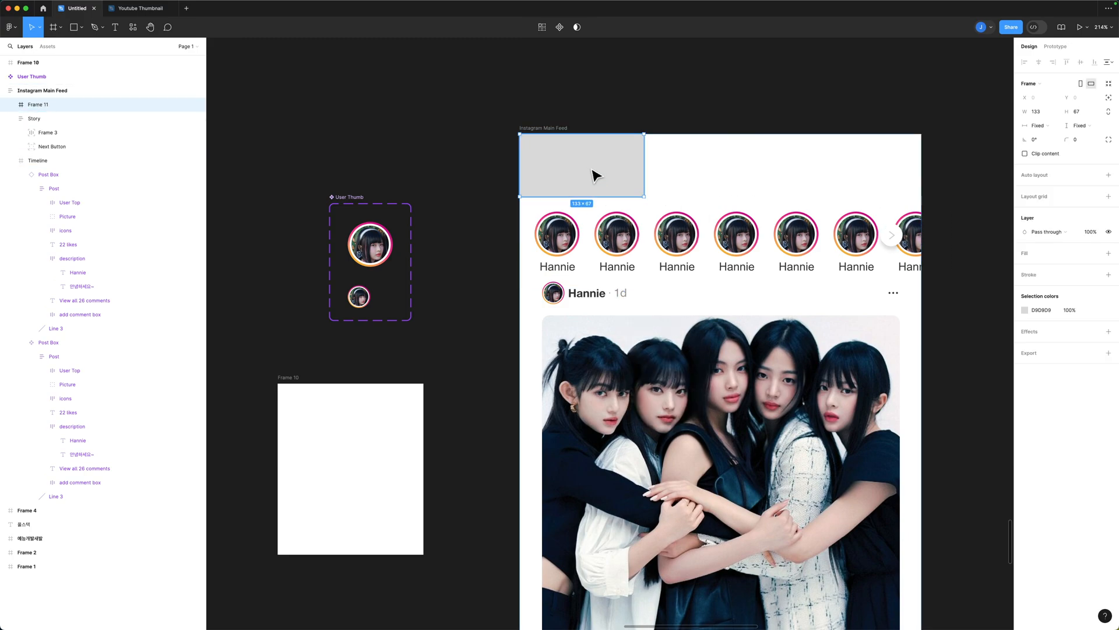
pyautogui.click(1051, 125)
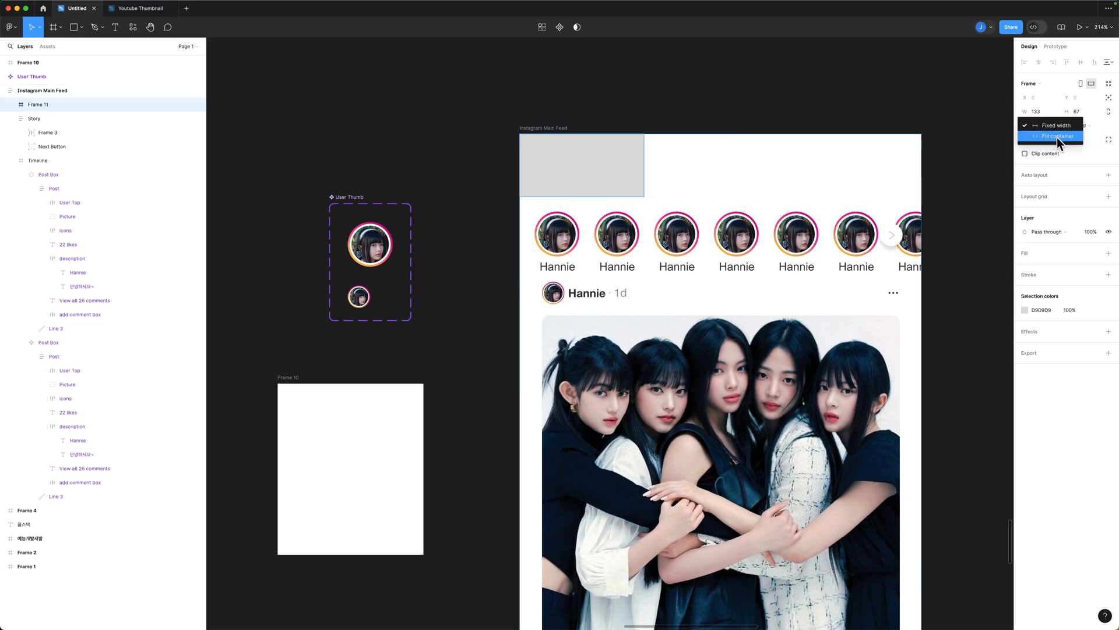
pyautogui.click(1058, 138)
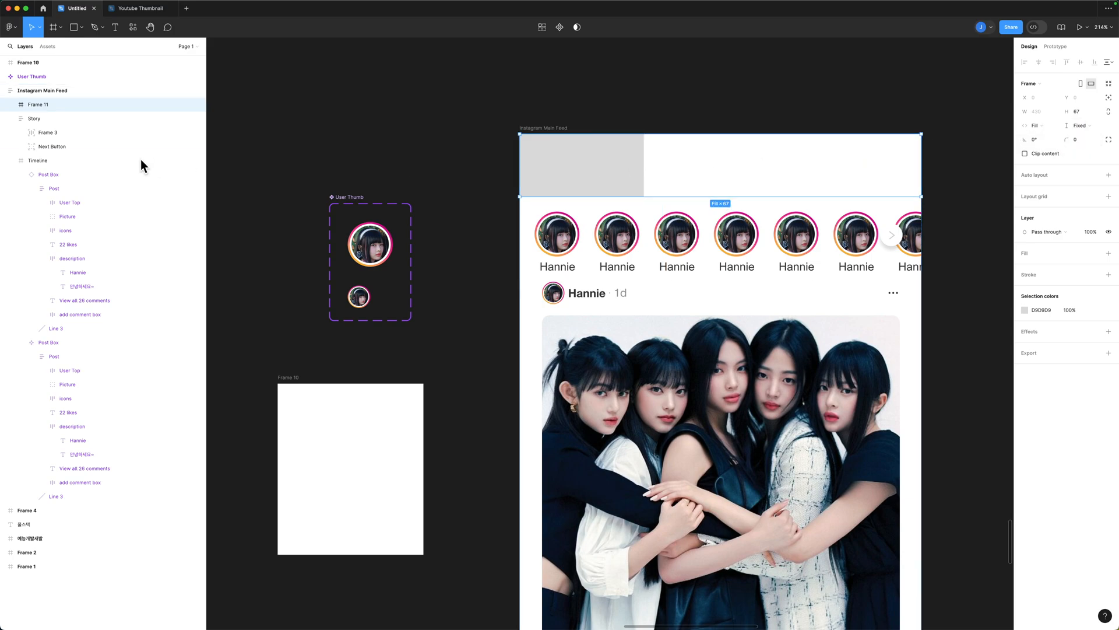
# Step: Delete the rectangle inside the new frame above Story and rename the empty frame "Header"
pyautogui.click(10, 104)
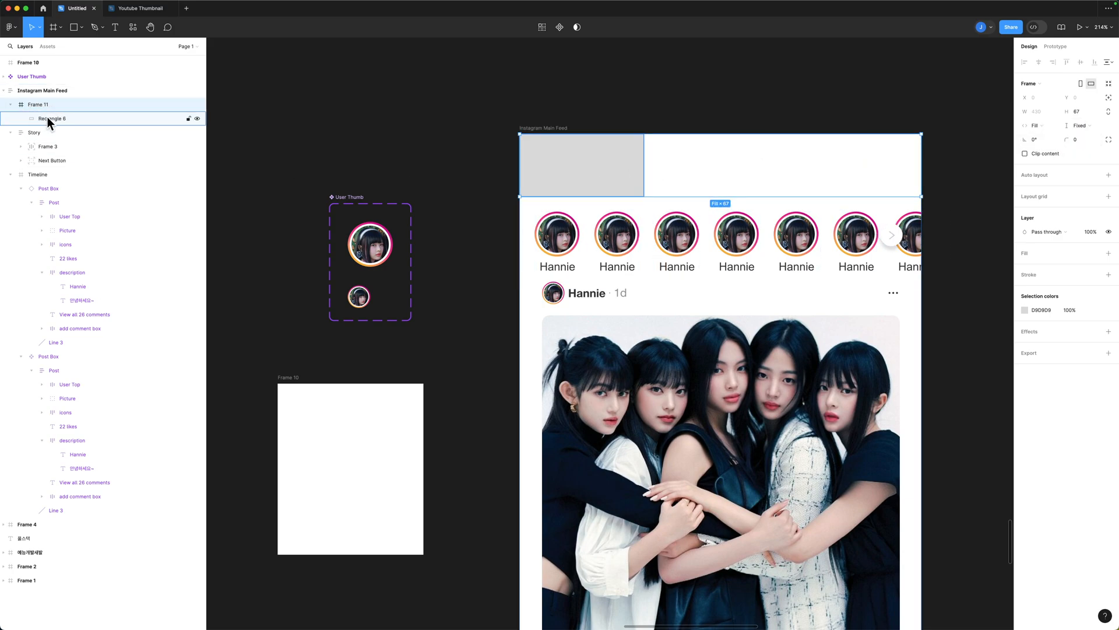
pyautogui.click(58, 120)
pyautogui.press('Delete')
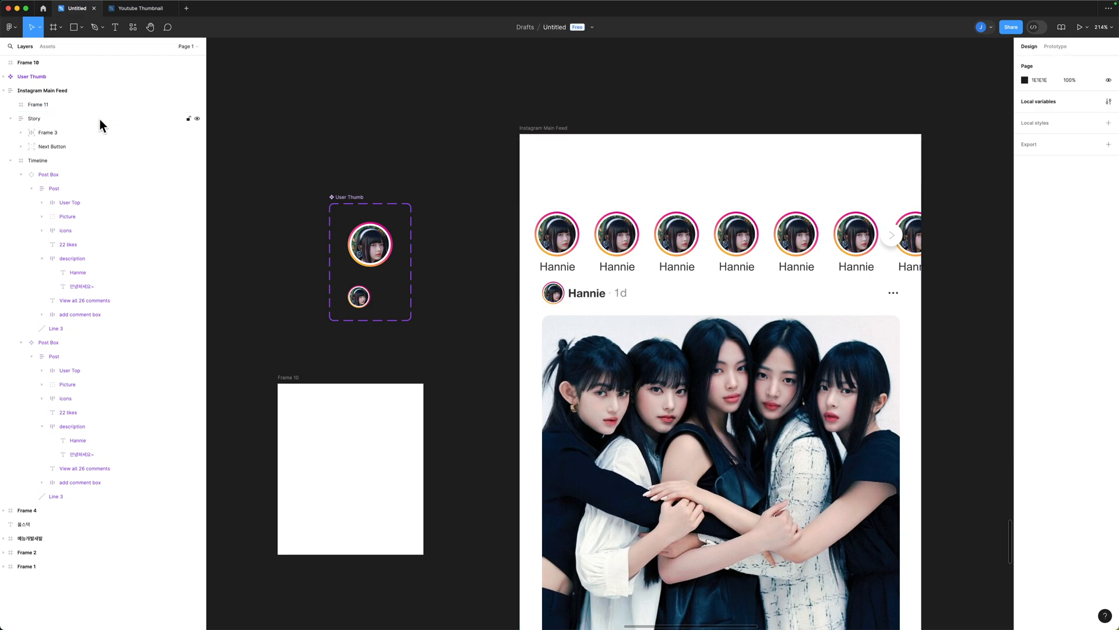
pyautogui.click(70, 104)
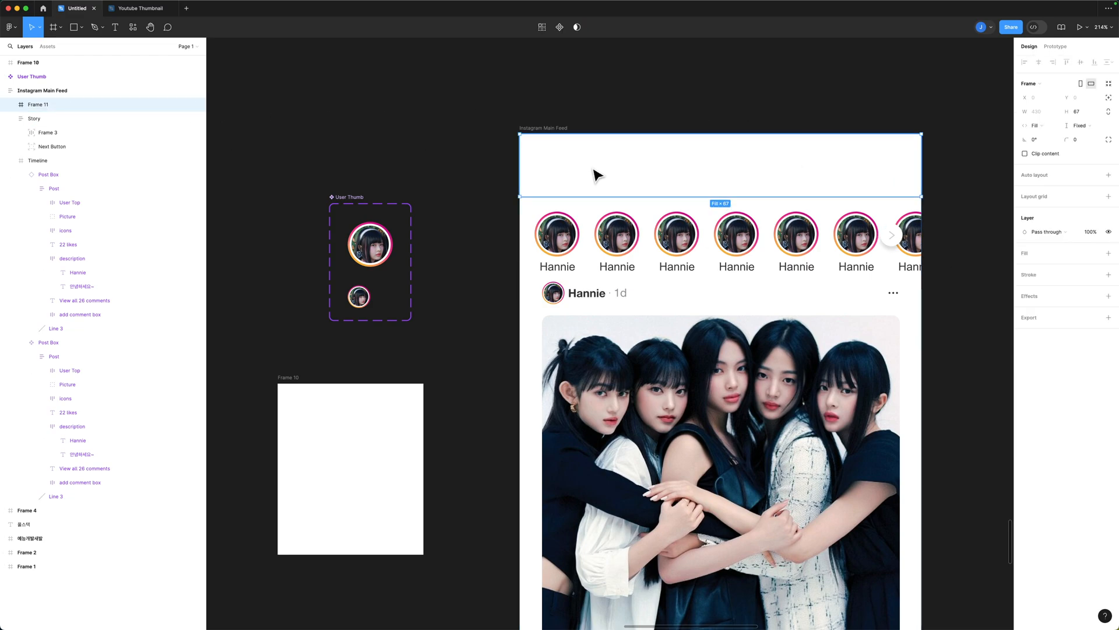
pyautogui.doubleClick(34, 102)
pyautogui.write('Header')
pyautogui.press('Return')
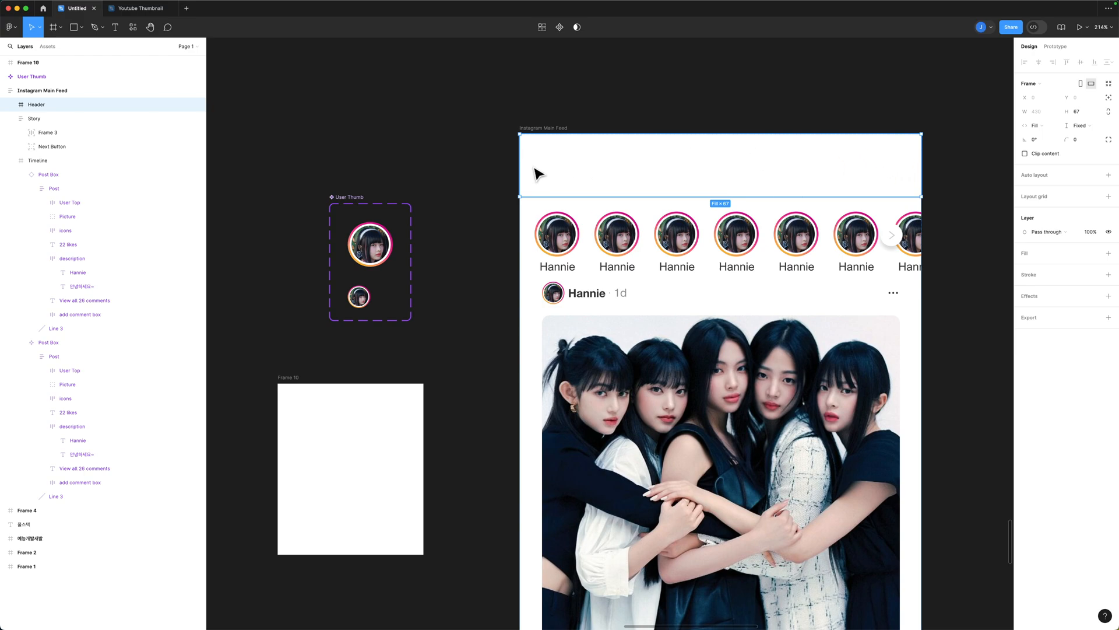
# Step: Add the text "Instagram" inside the Header frame and move it to about X 13, Y 19
pyautogui.press('t')
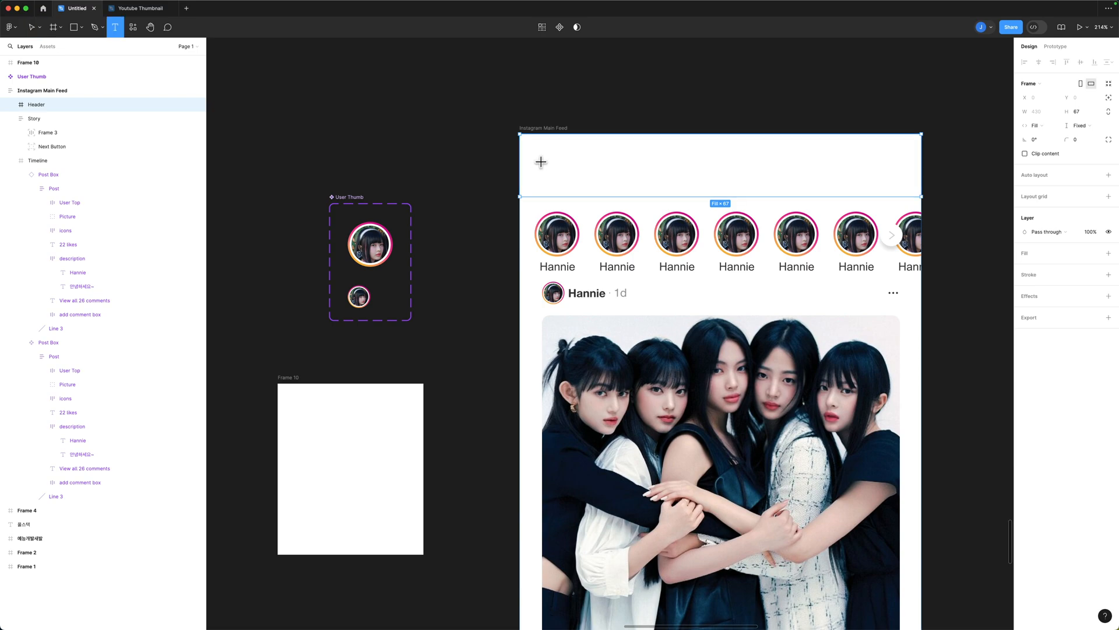
pyautogui.click(540, 168)
pyautogui.write('in')
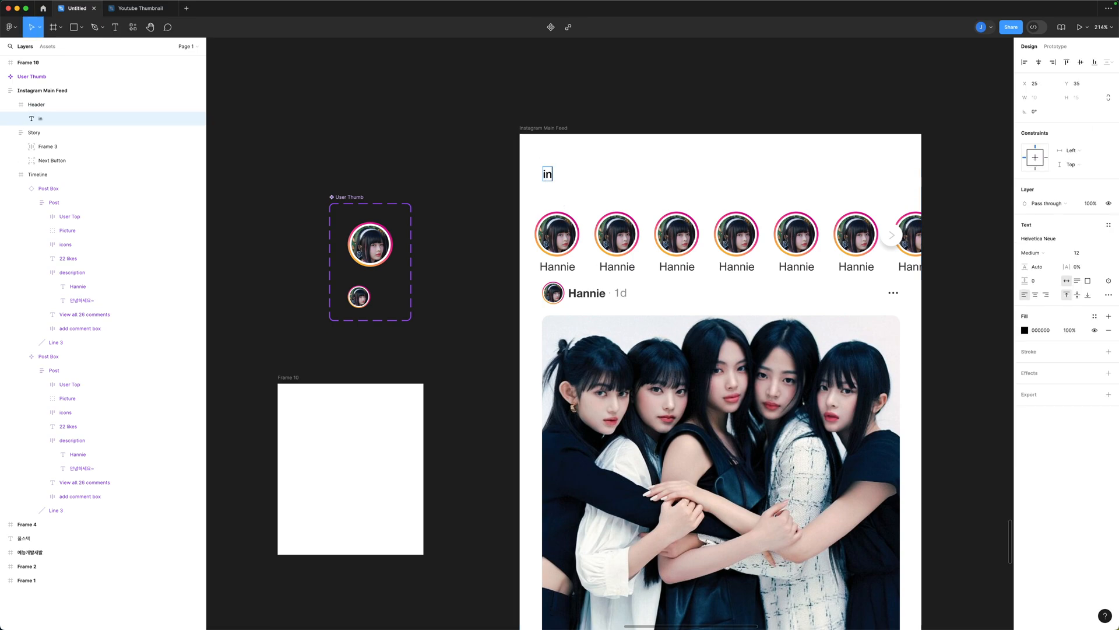
pyautogui.write('Instr')
pyautogui.press('Escape')
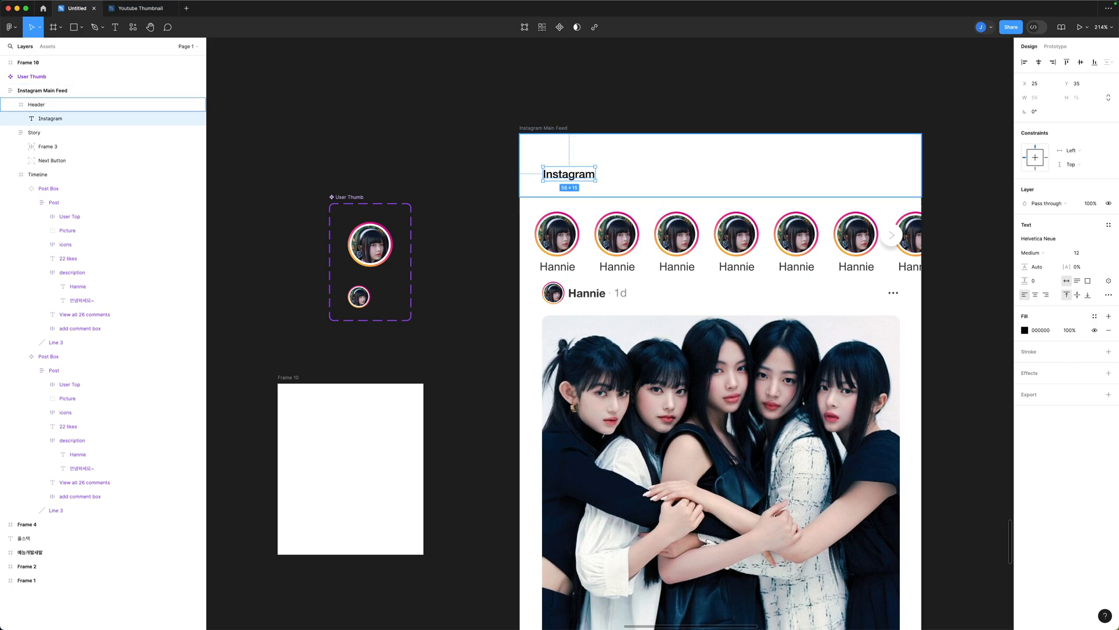
pyautogui.moveTo(558, 178); pyautogui.dragTo(547, 163)
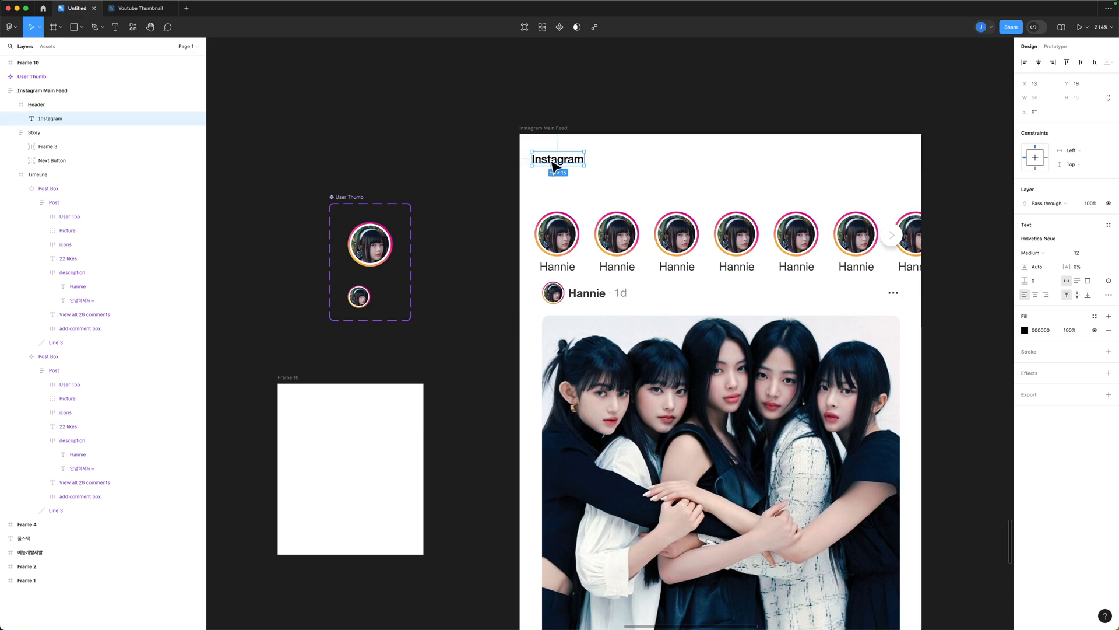
# Step: Set the Header frame's height to Fill container
pyautogui.click(66, 105)
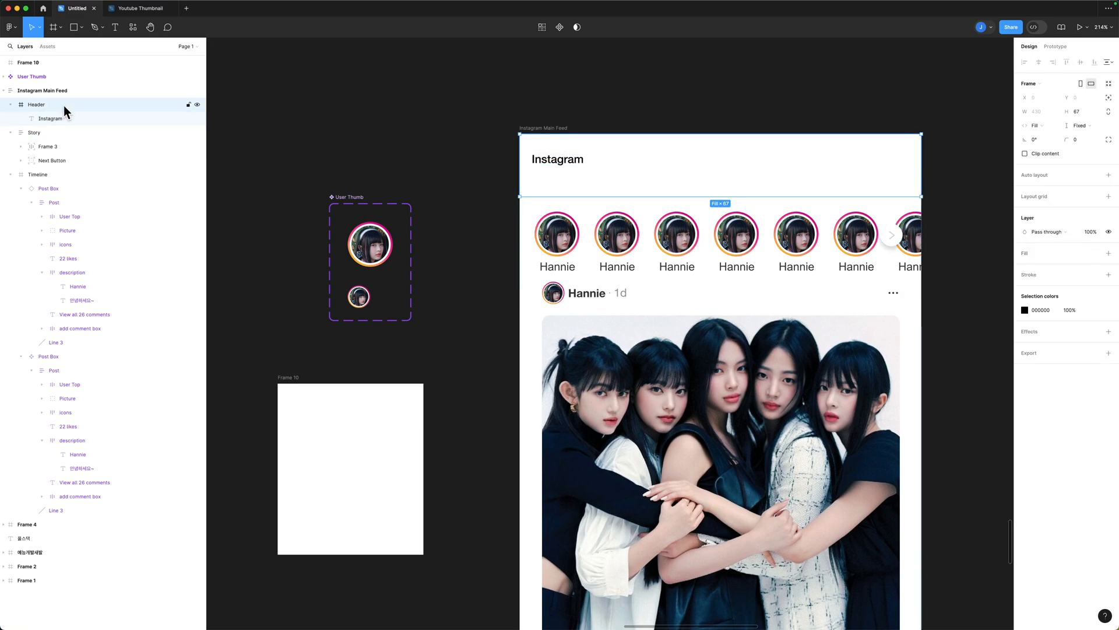
pyautogui.click(1099, 126)
pyautogui.click(1096, 126)
pyautogui.click(1096, 126)
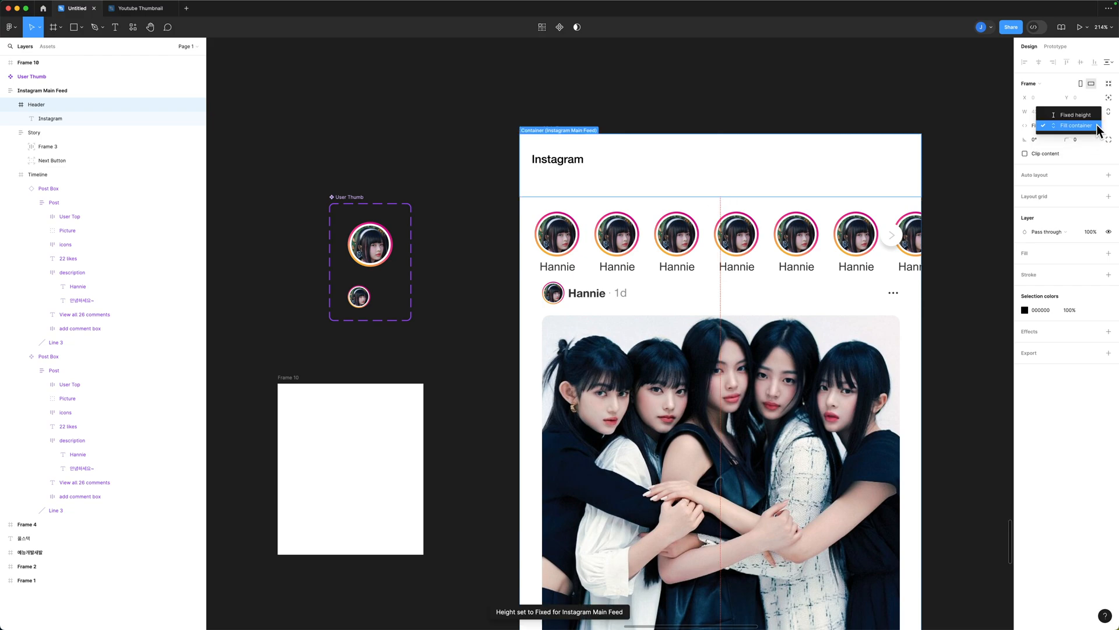
pyautogui.click(1089, 127)
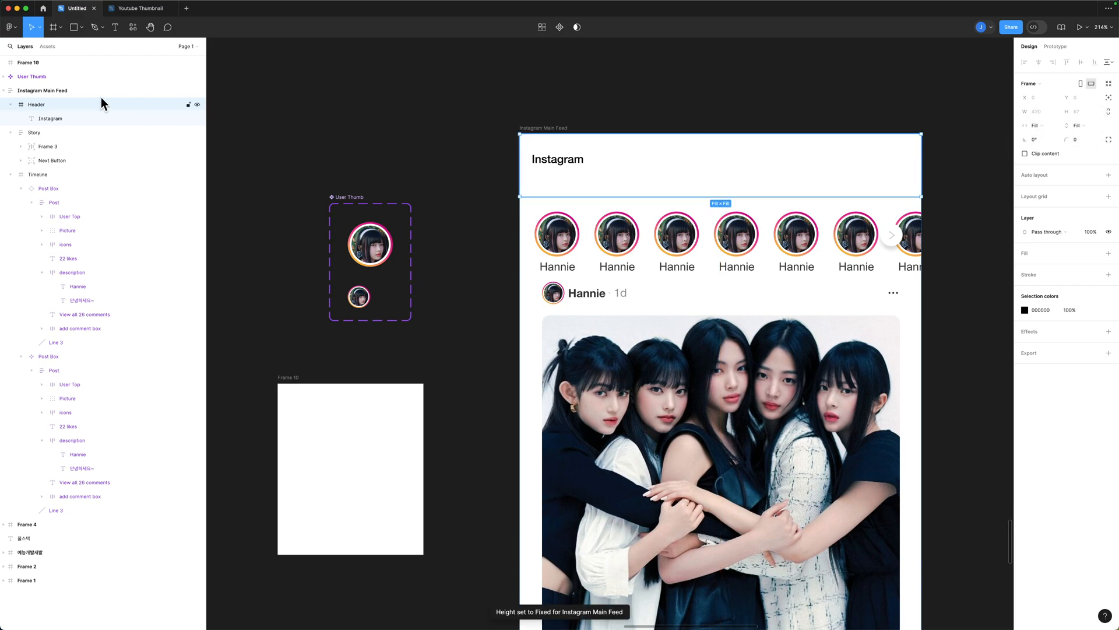
# Step: Check the sizing options available for the Header frame and inspect the Instagram text's properties
pyautogui.click(48, 118)
pyautogui.click(46, 105)
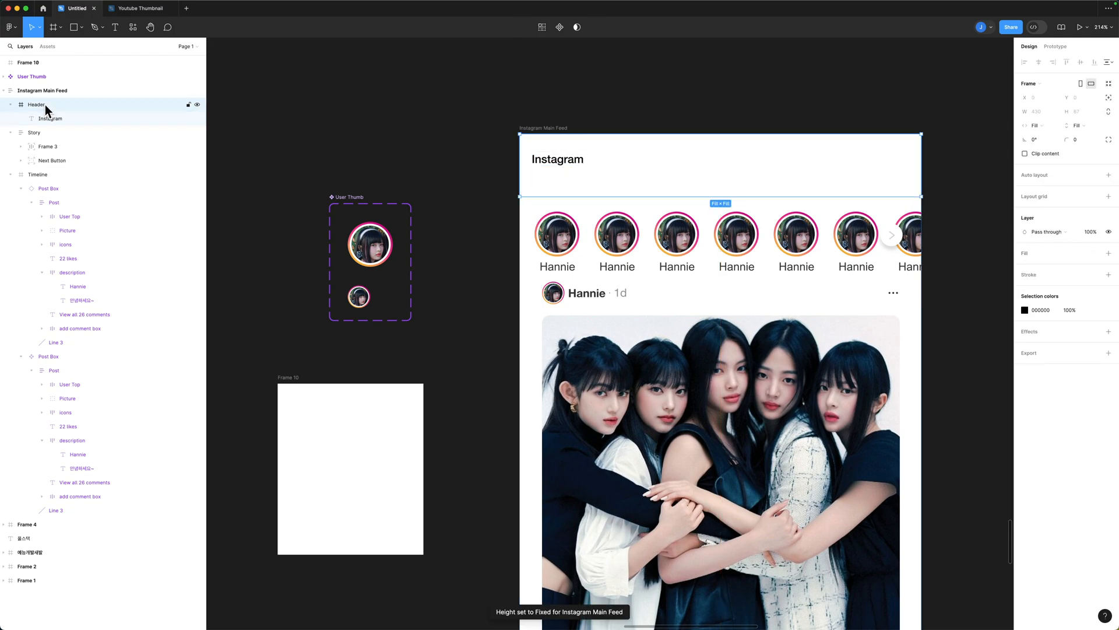
pyautogui.click(1085, 127)
pyautogui.click(1090, 127)
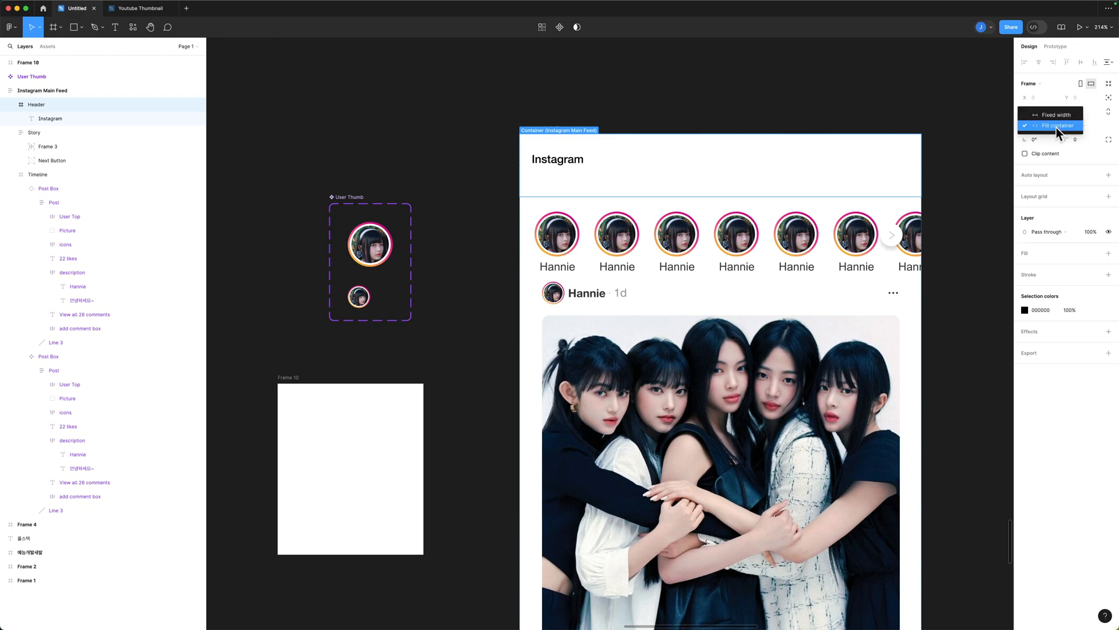
pyautogui.click(50, 118)
pyautogui.click(47, 105)
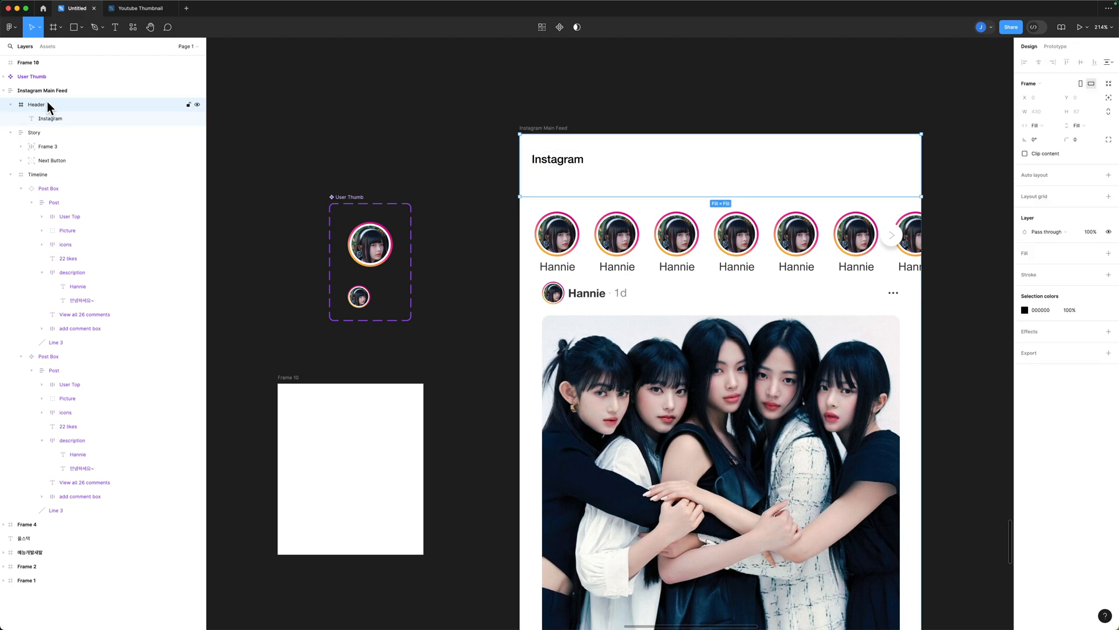
pyautogui.click(51, 114)
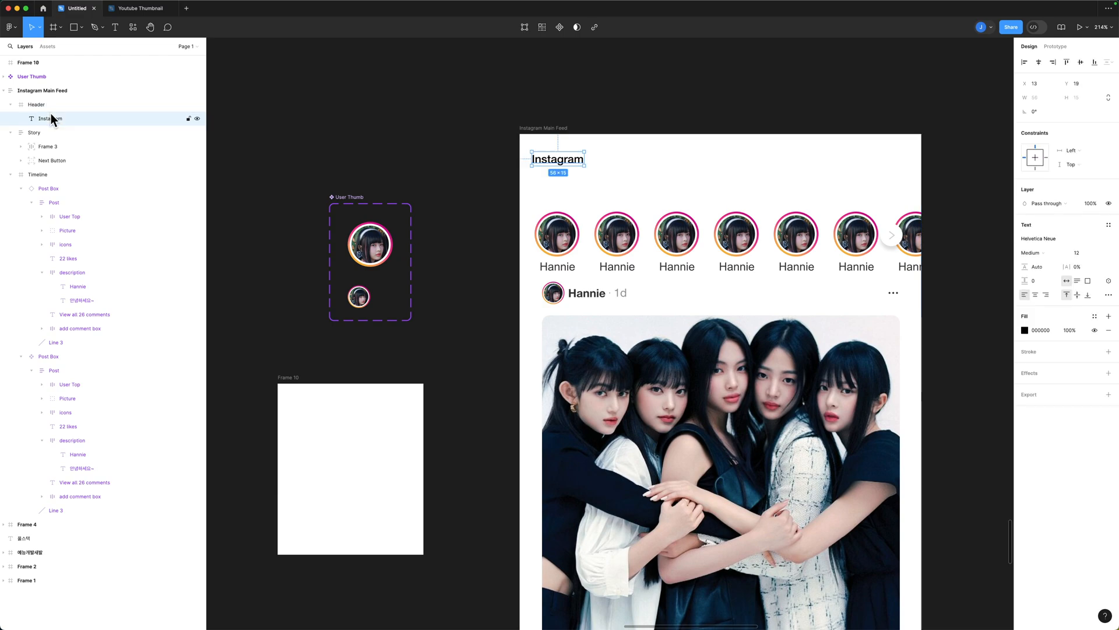
# Step: Add auto layout to the Header frame and align its content to the top left
pyautogui.click(52, 105)
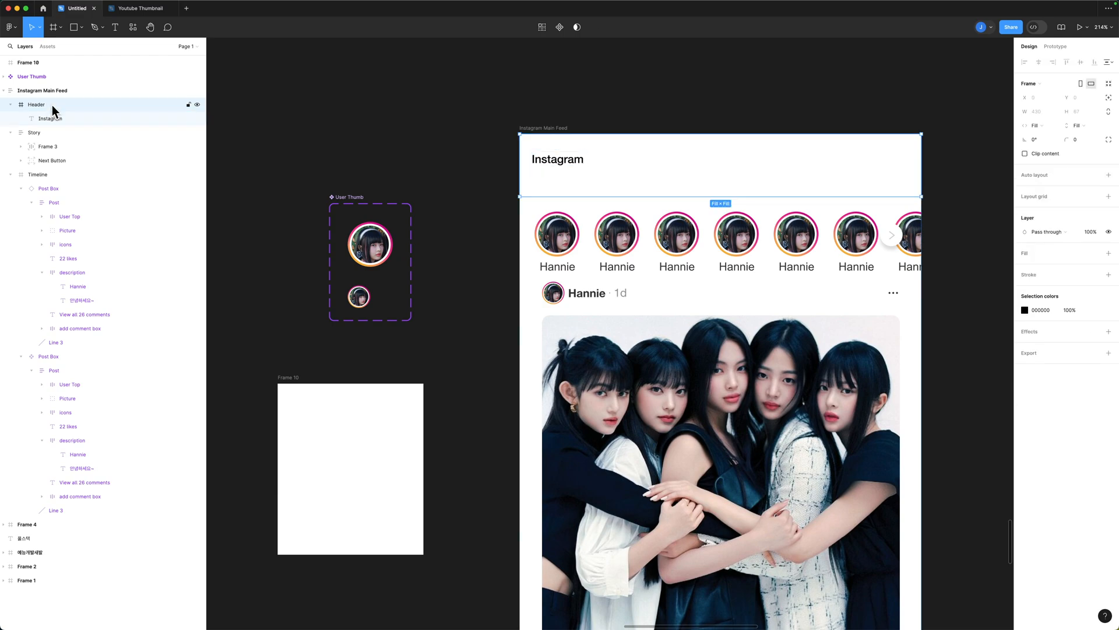
pyautogui.click(1108, 175)
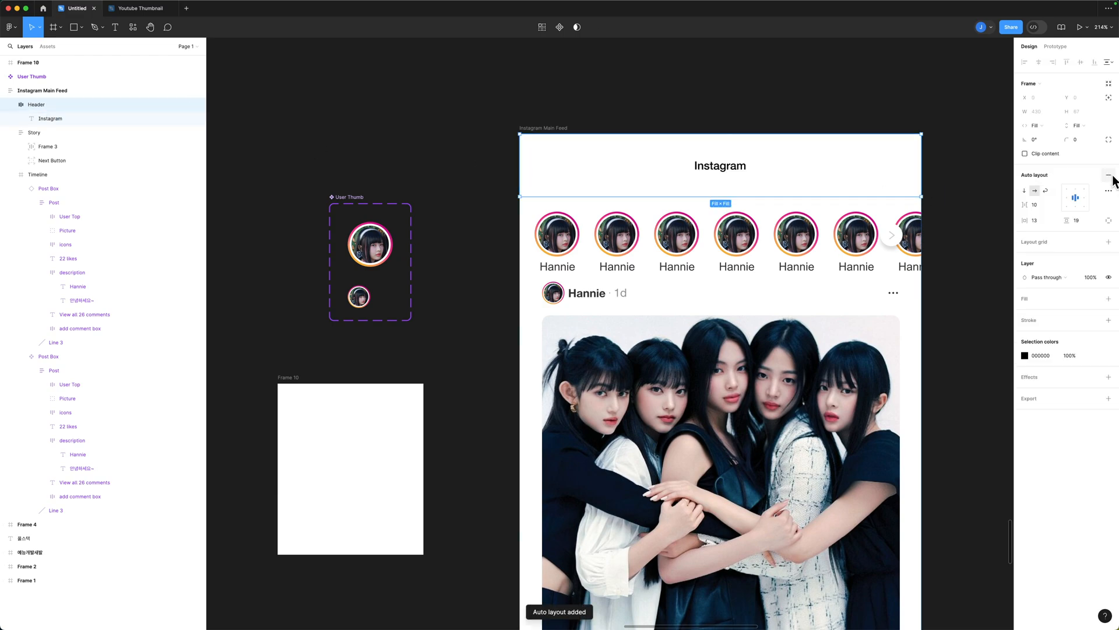
pyautogui.click(1065, 197)
pyautogui.click(1066, 188)
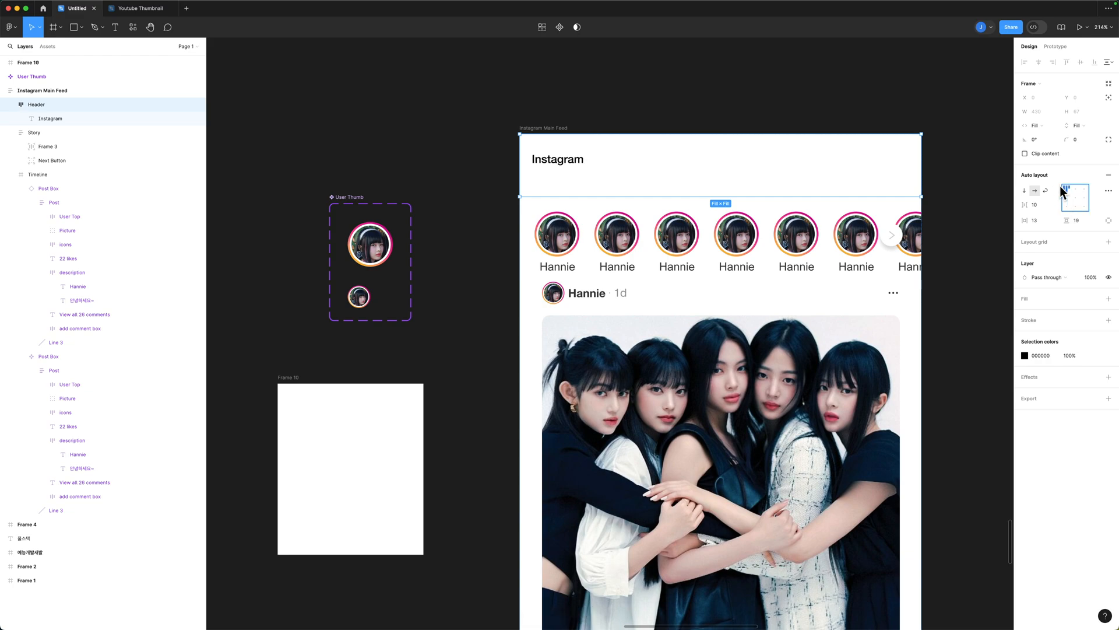
# Step: Set the Header's horizontal and vertical padding to 0 and its height to Hug contents
pyautogui.click(1042, 218)
pyautogui.write('0')
pyautogui.press('Tab')
pyautogui.write('0')
pyautogui.press('Return')
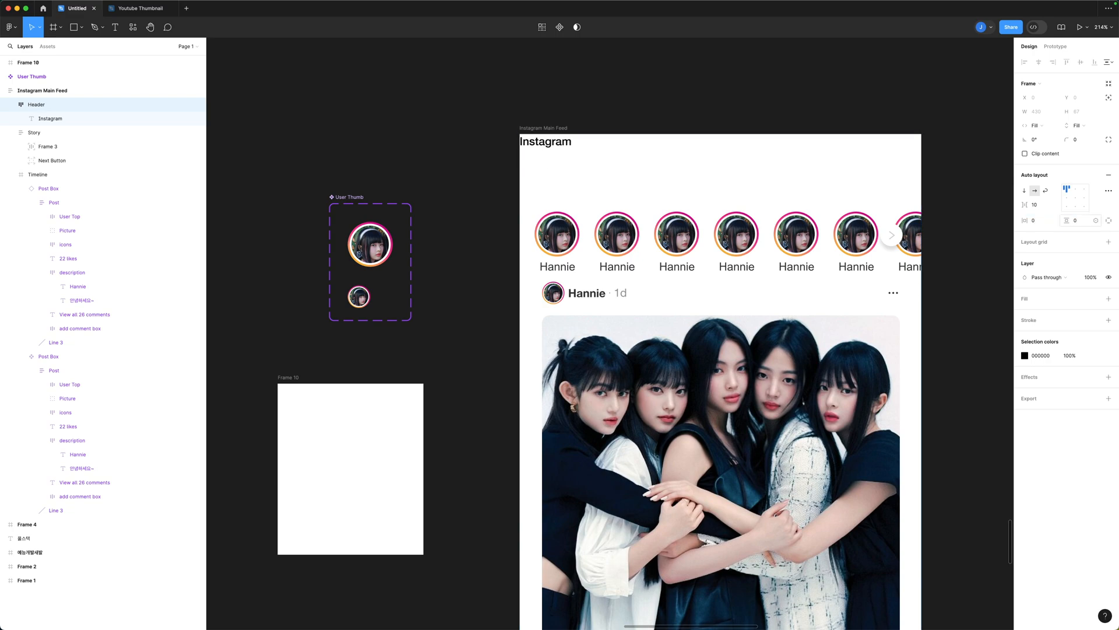
pyautogui.click(1078, 125)
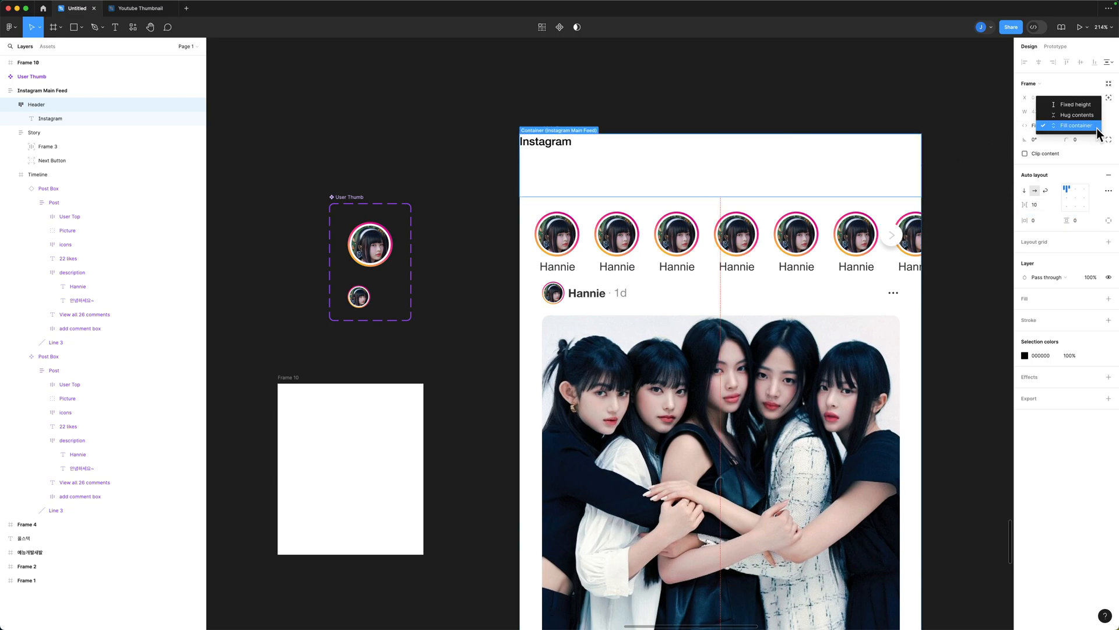
pyautogui.click(1073, 116)
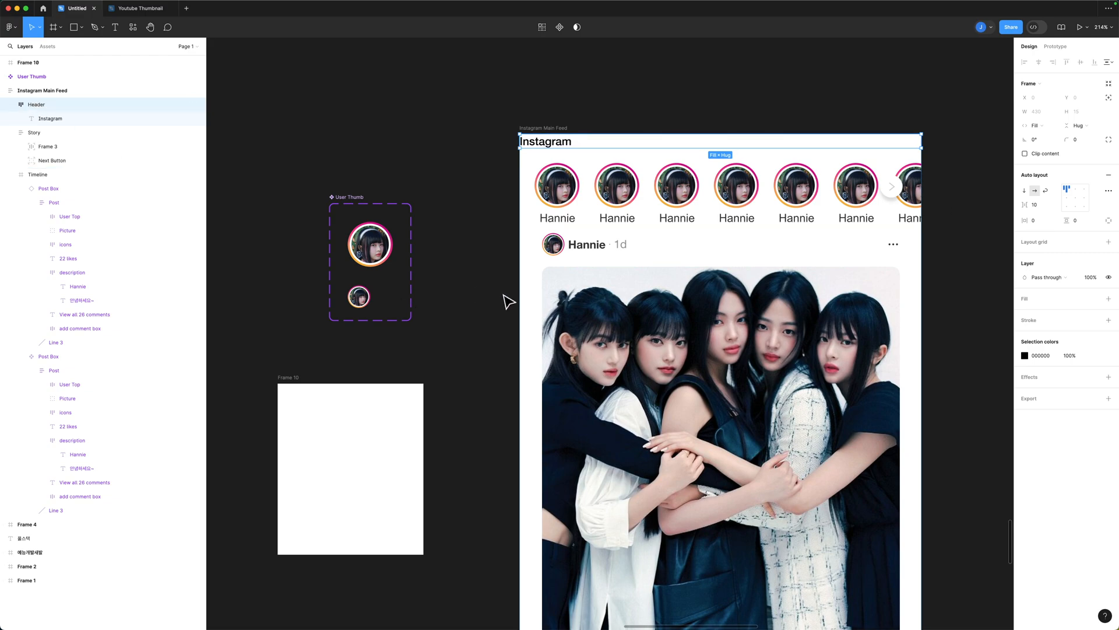
# Step: Set the Header's horizontal padding to 24
pyautogui.click(1037, 219)
pyautogui.write('24')
pyautogui.press('Return')
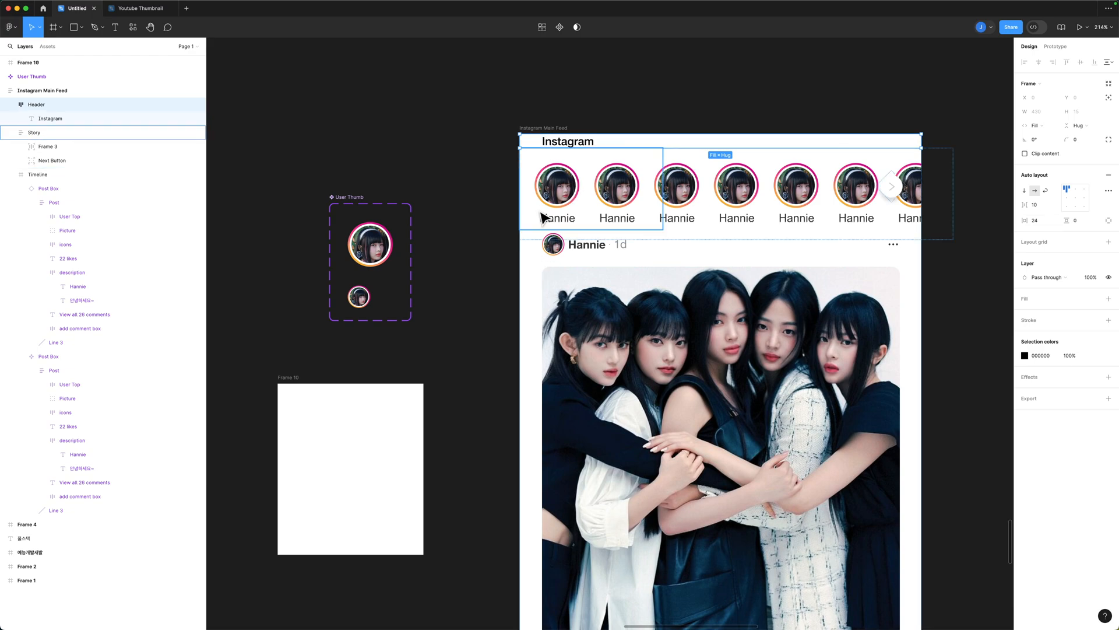
# Step: Inspect the auto layout spacing of the Timeline's Post Box and the properties of the Instagram text
pyautogui.click(566, 298)
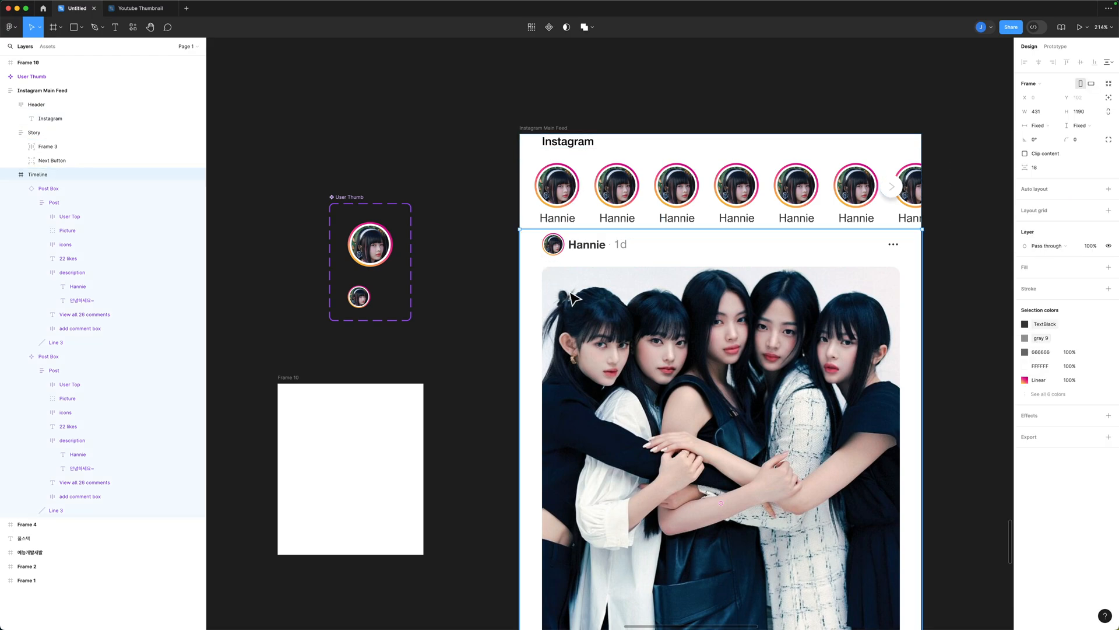
pyautogui.click(82, 185)
pyautogui.click(50, 355)
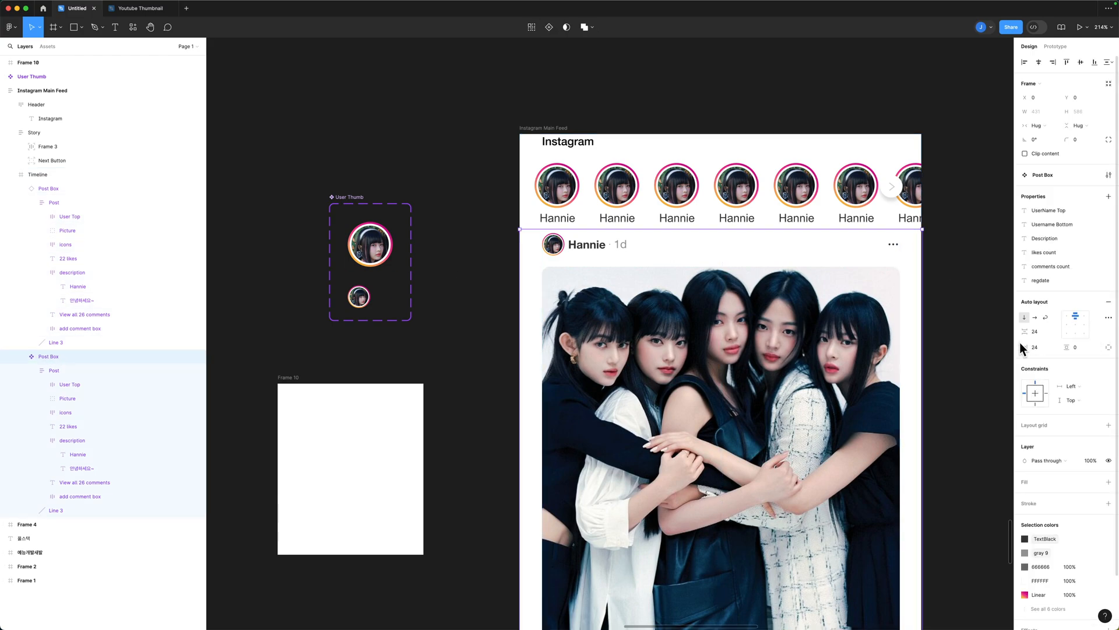
pyautogui.click(51, 119)
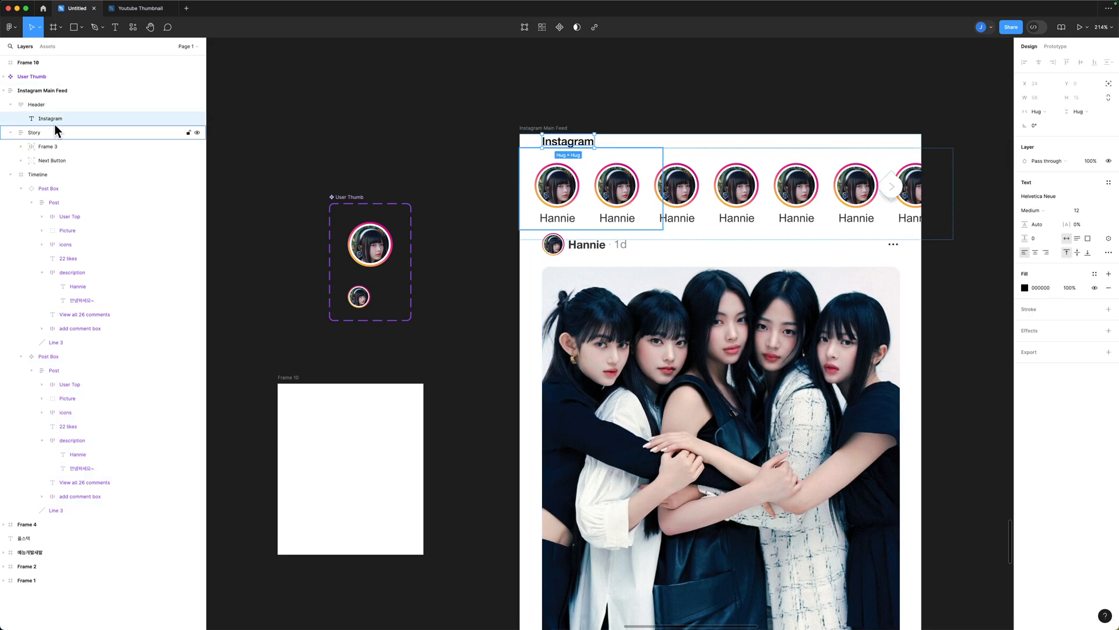
# Step: Try a vertical padding of 24 on the Header frame and settle on 10
pyautogui.click(96, 106)
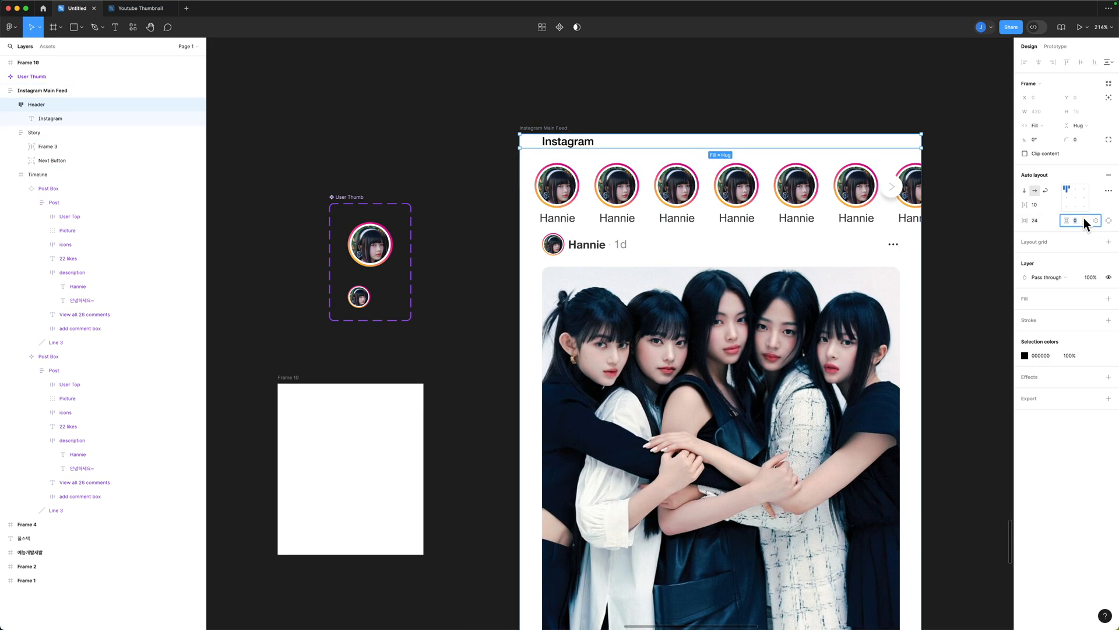
pyautogui.write('24')
pyautogui.press('Return')
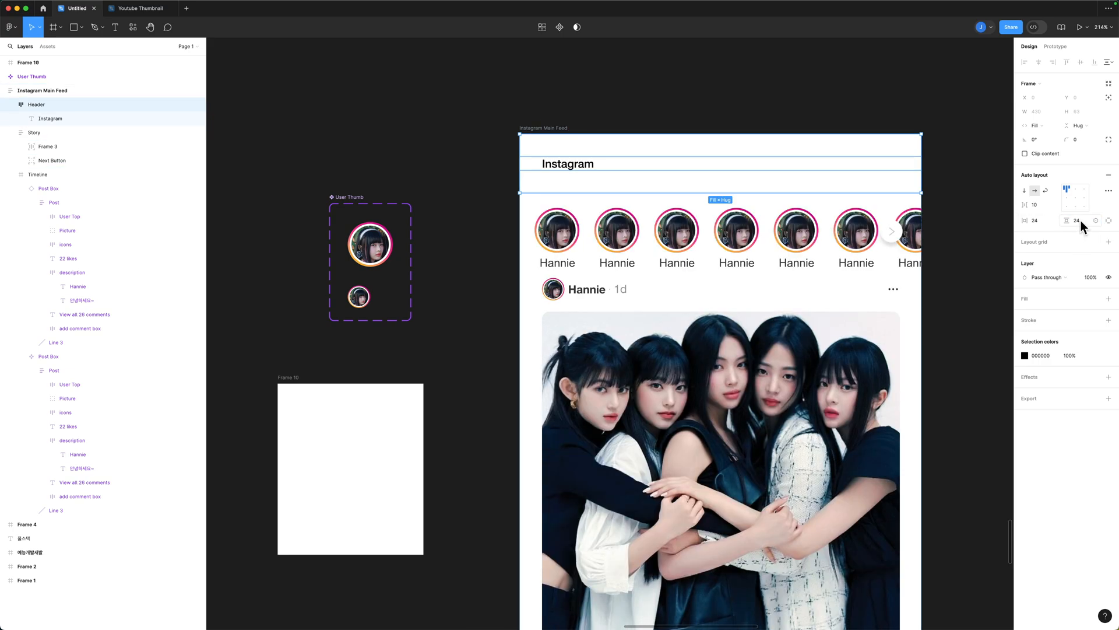
pyautogui.write('10')
pyautogui.press('Return')
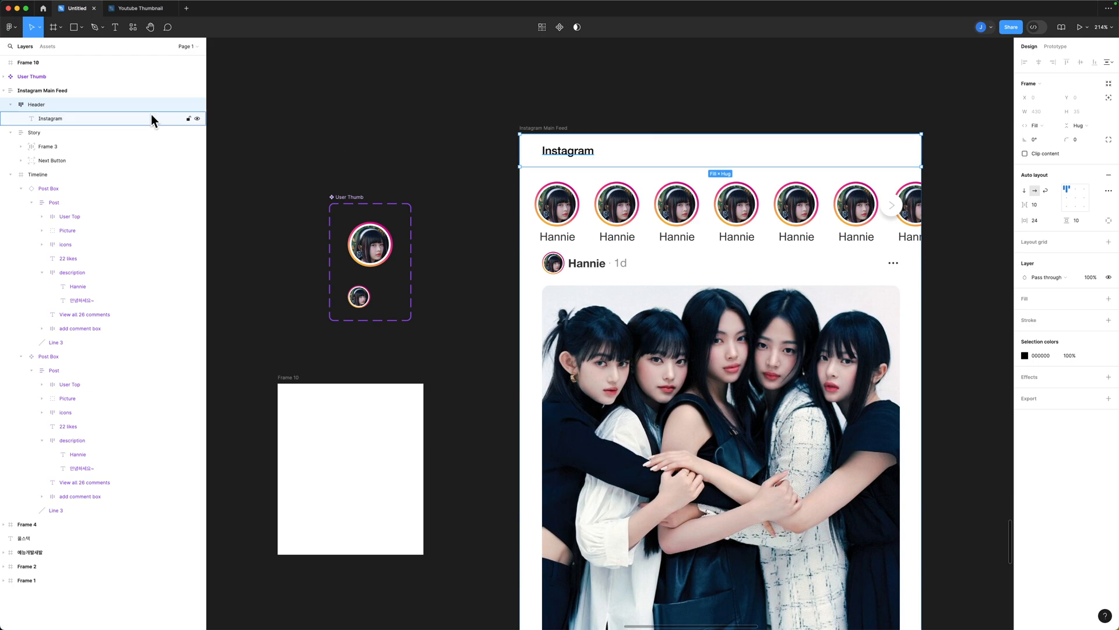
# Step: Draw a rectangle about 94 × 17 inside the Header for the search box
pyautogui.click(64, 120)
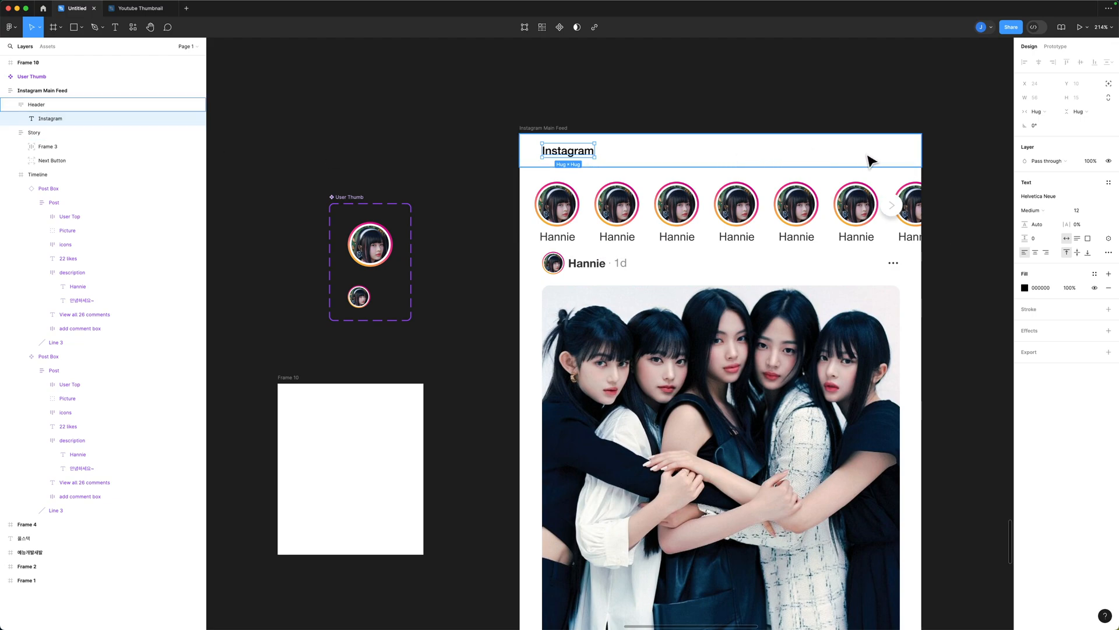
pyautogui.press('r')
pyautogui.moveTo(811, 146); pyautogui.dragTo(898, 162)
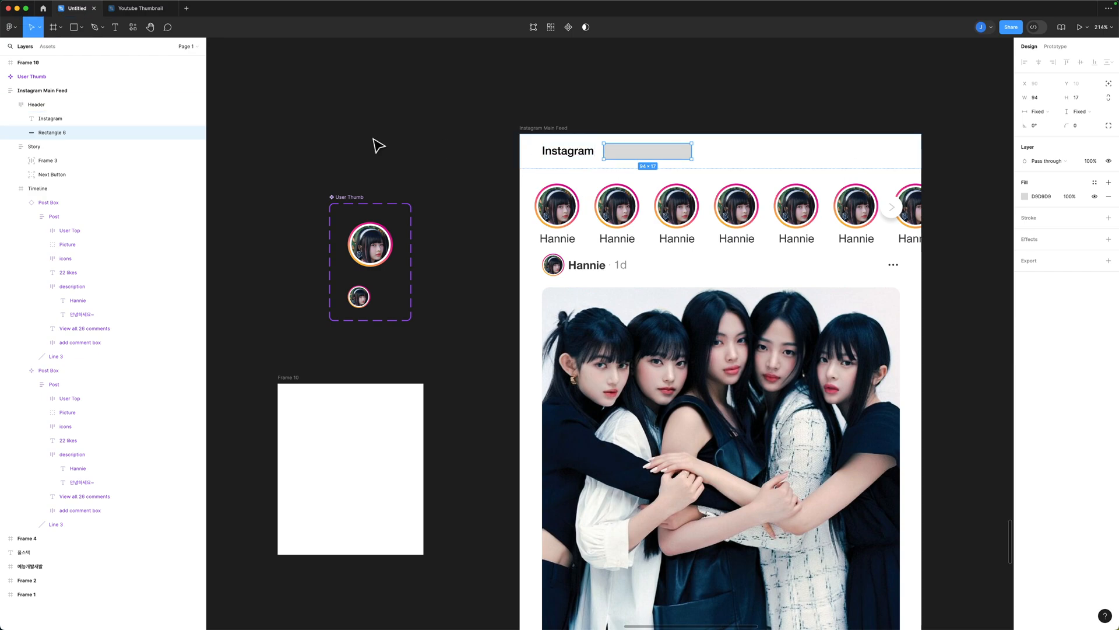
# Step: Set the Header's horizontal gap between items to Auto to push the title and rectangle to opposite ends
pyautogui.click(64, 106)
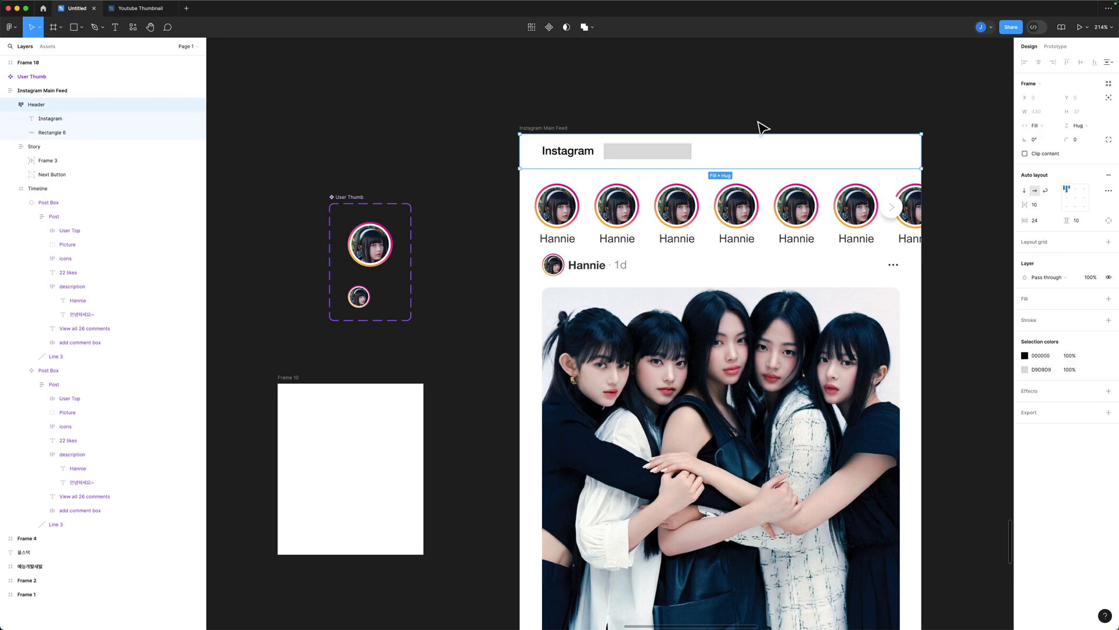
pyautogui.click(1056, 203)
pyautogui.click(1054, 231)
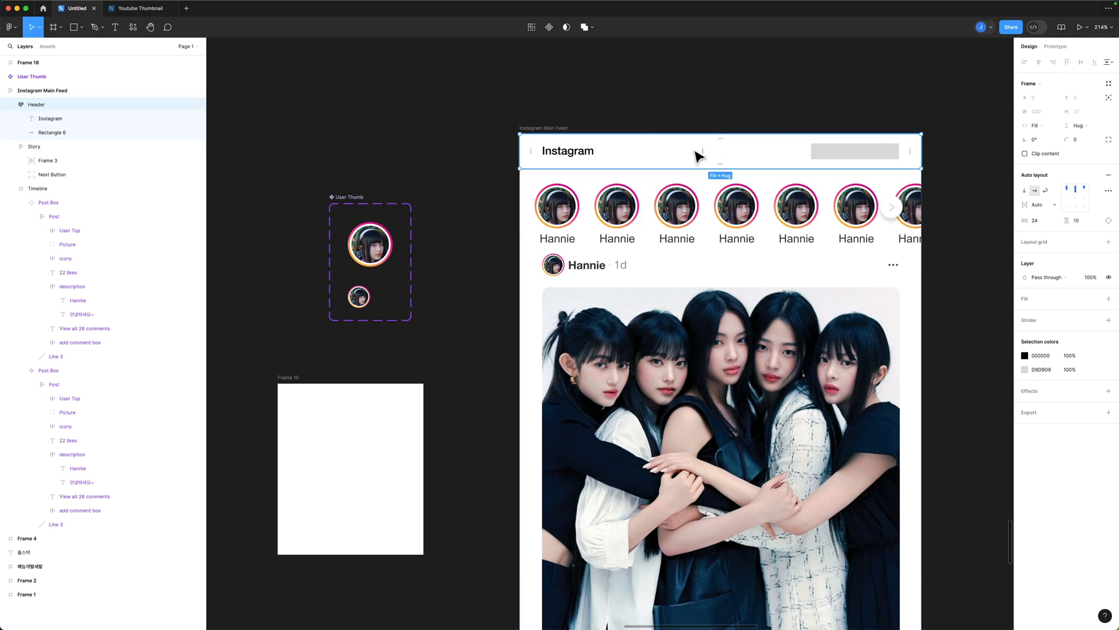
# Step: Try different corner radii on the Header's grey rectangle, including 8 and 0, and settle on 3
pyautogui.click(81, 132)
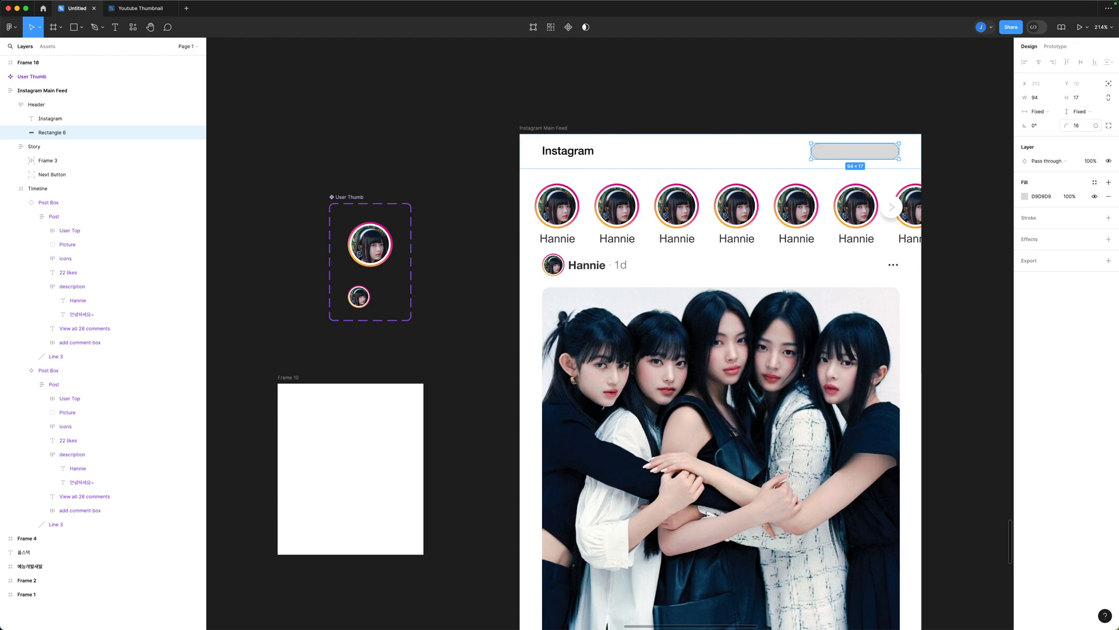
pyautogui.click(1082, 125)
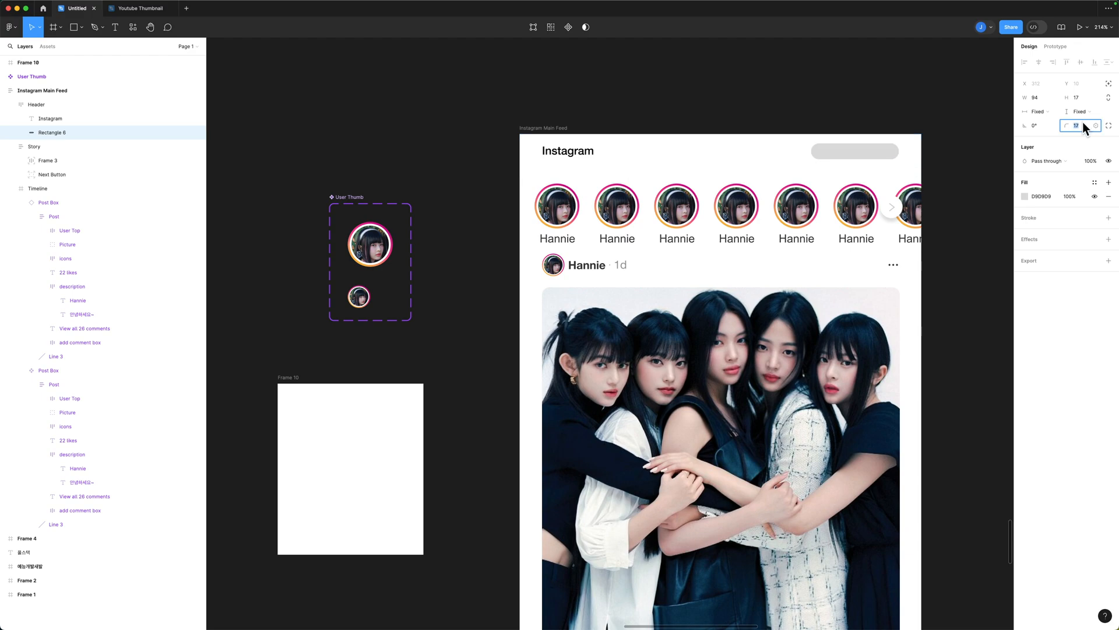
pyautogui.write('8')
pyautogui.press('Return')
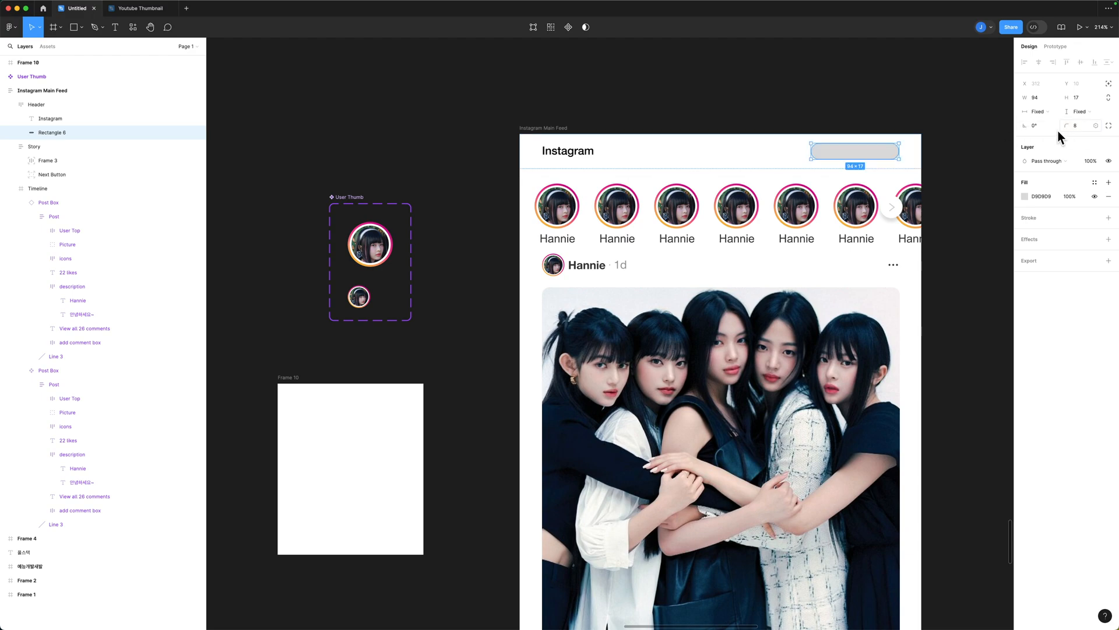
pyautogui.write('0')
pyautogui.press('Return')
pyautogui.click(1086, 126)
pyautogui.write('1')
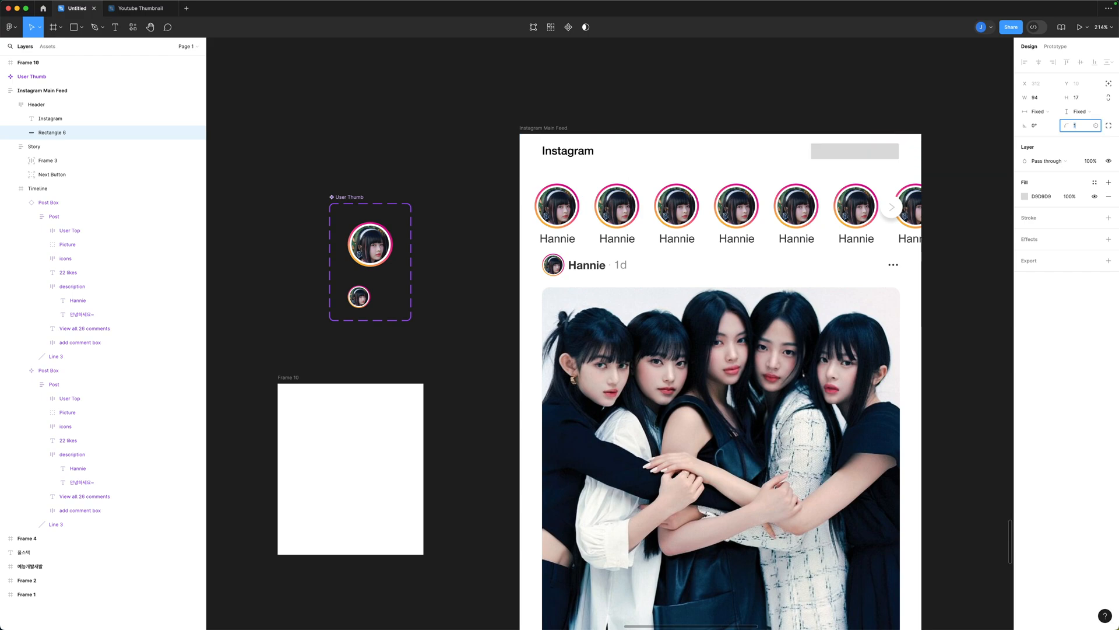
pyautogui.press('Return')
pyautogui.click(677, 86)
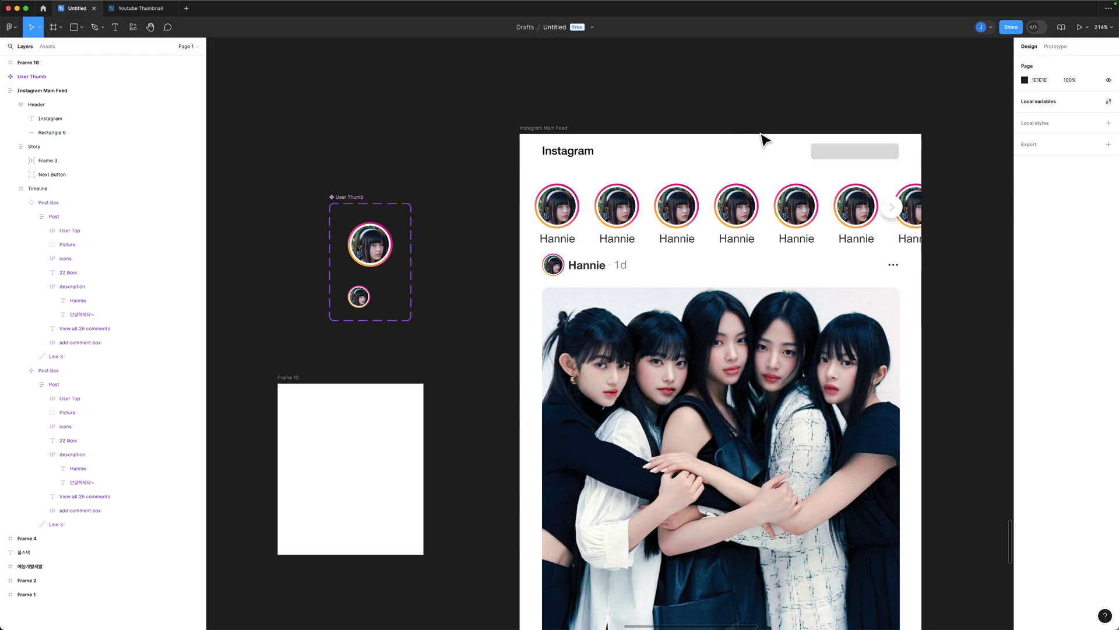
pyautogui.click(857, 155)
pyautogui.click(851, 151)
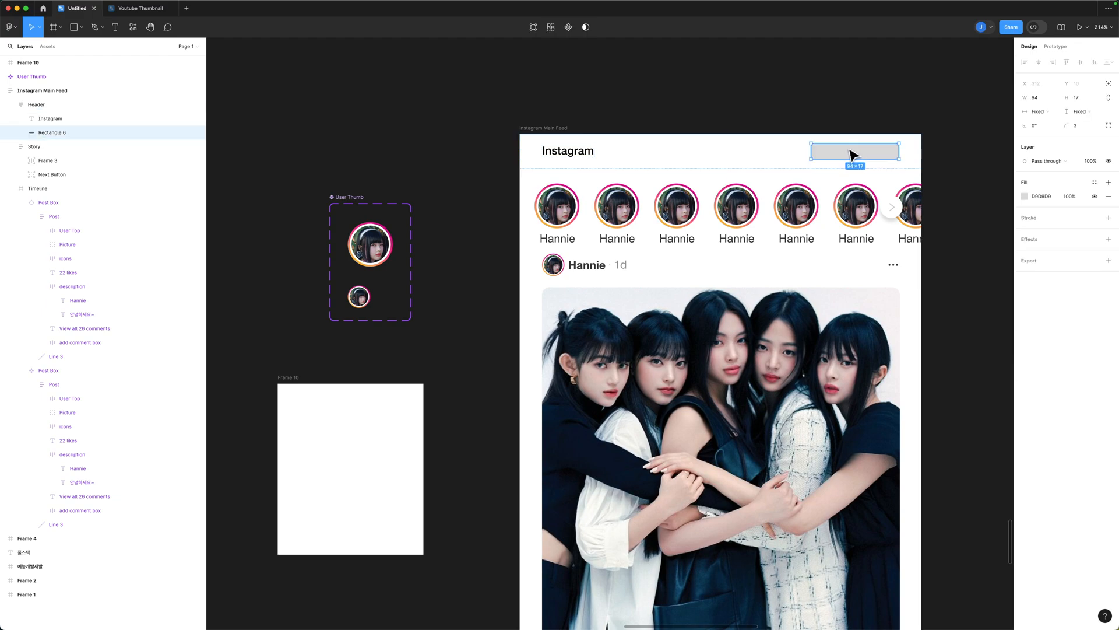
# Step: Set the font size of the Header's Instagram text to 24
pyautogui.click(566, 151)
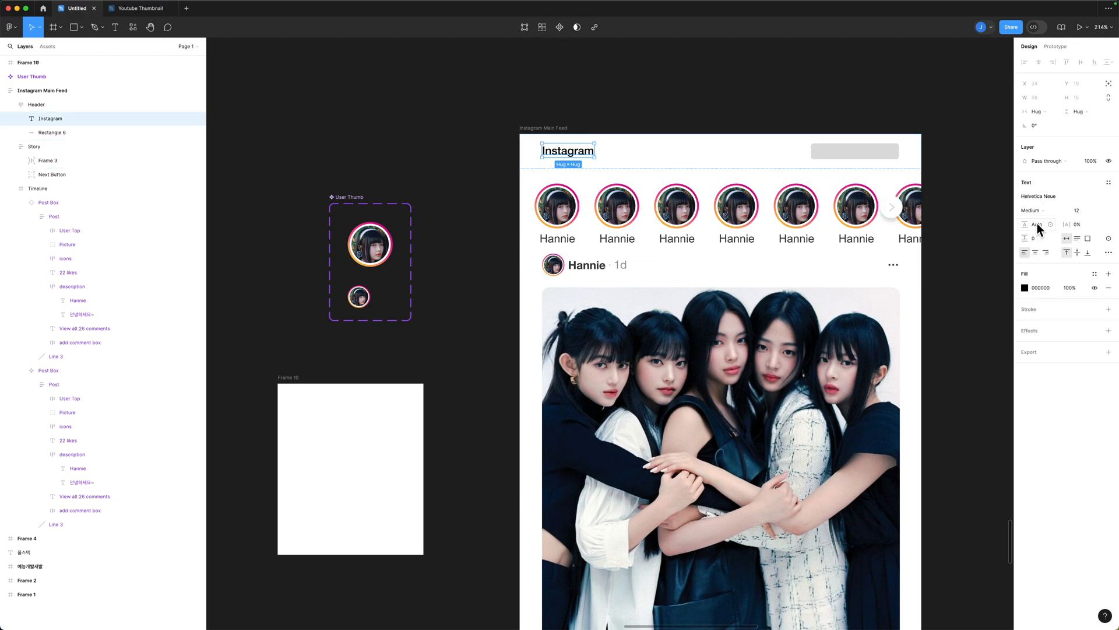
pyautogui.write('24')
pyautogui.press('Return')
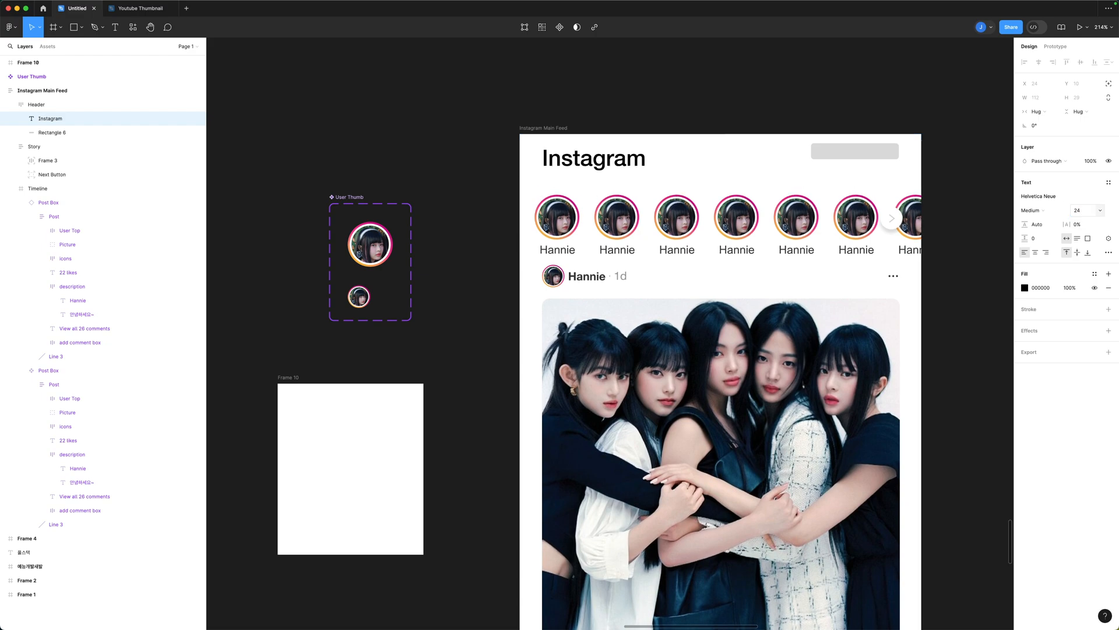
pyautogui.click(464, 118)
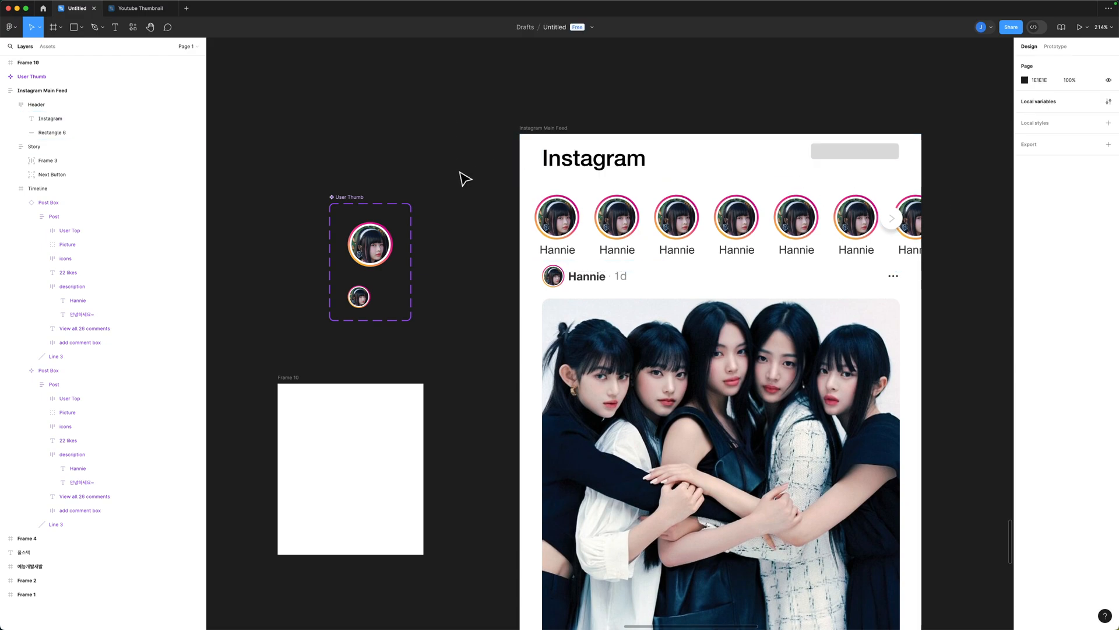
# Step: Set the grey rectangle's height to 24 and center the Header's contents vertically
pyautogui.scroll(-4, 462, 181)
pyautogui.scroll(3, 462, 190)
pyautogui.click(842, 122)
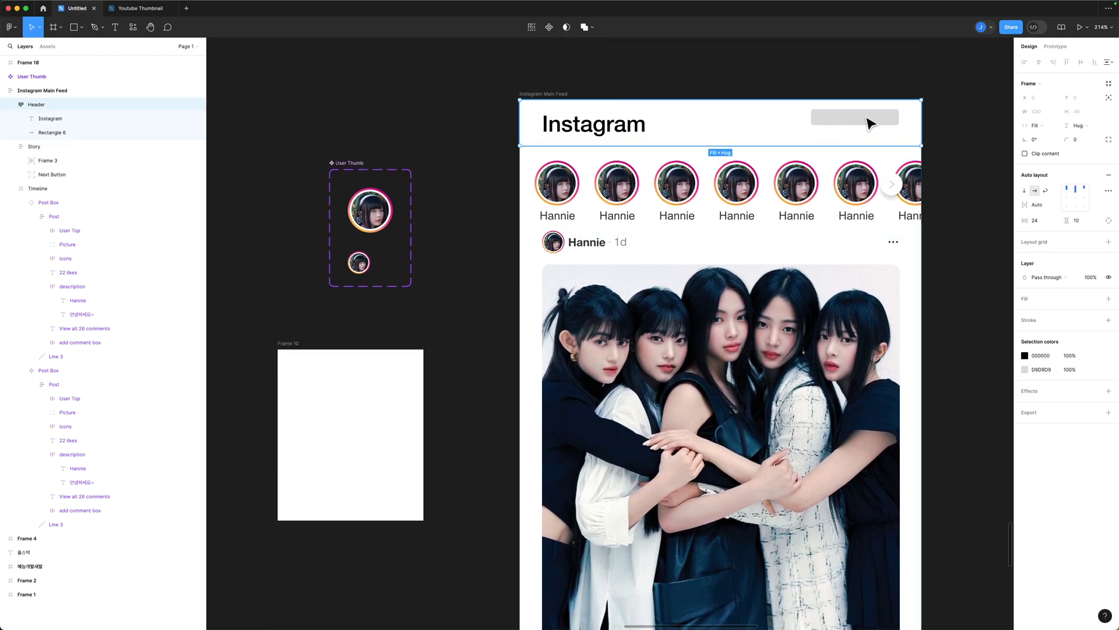
pyautogui.click(857, 118)
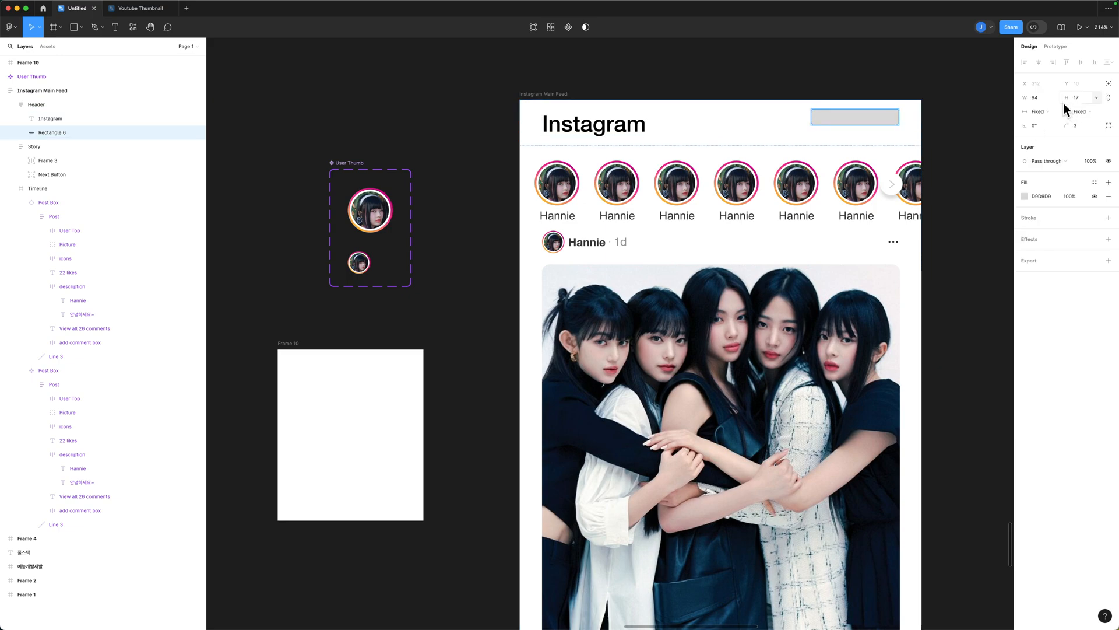
pyautogui.click(1078, 97)
pyautogui.write('24')
pyautogui.press('Return')
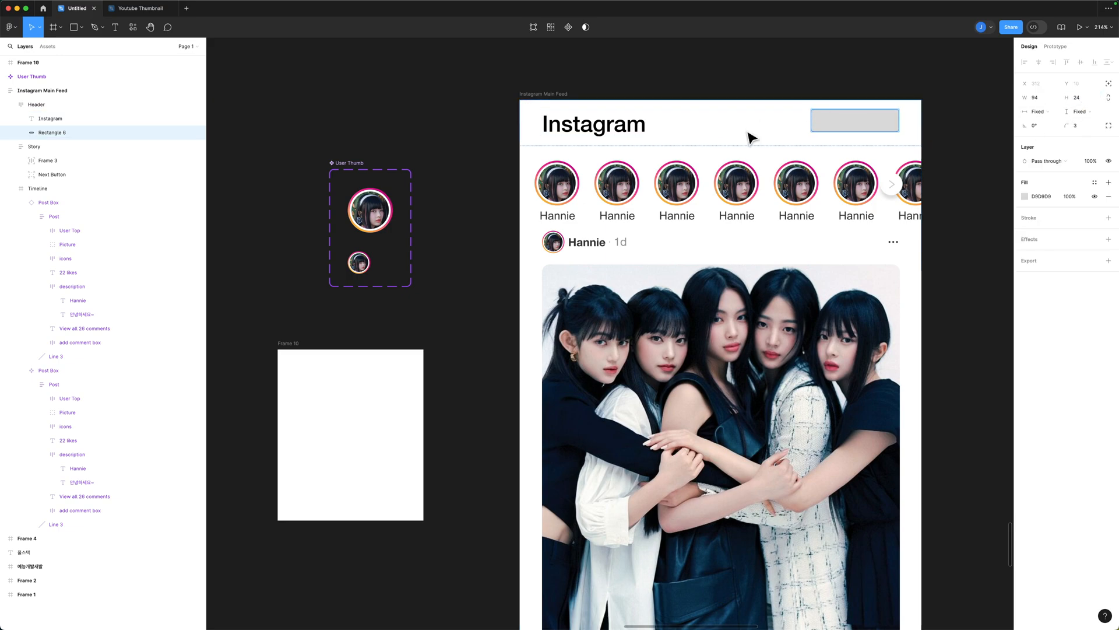
pyautogui.press('Escape')
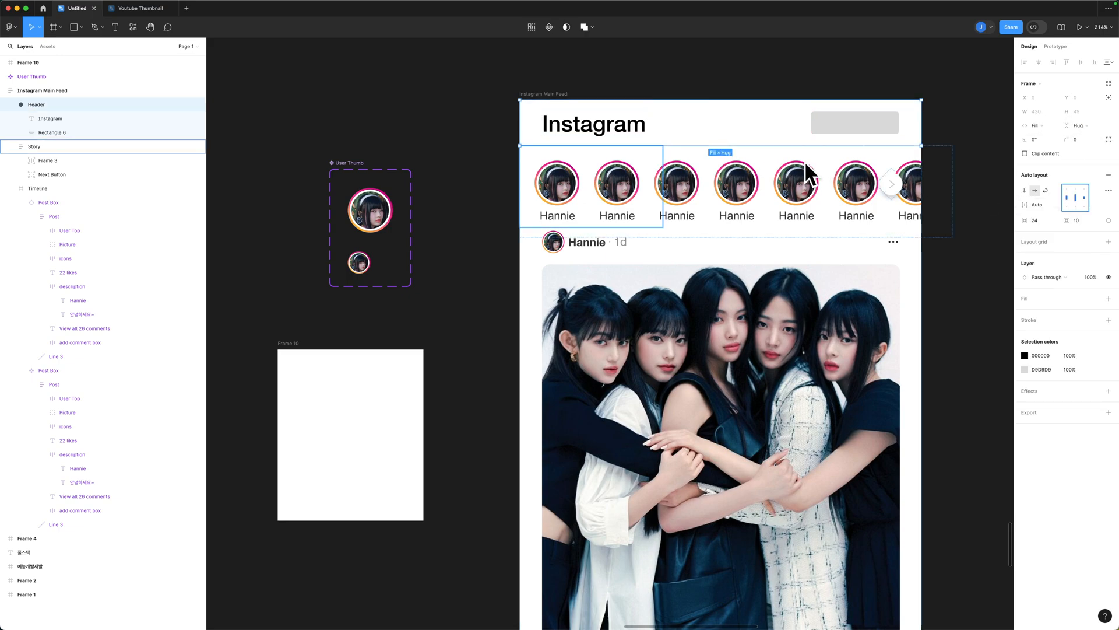
# Step: Group the grey rectangle on its own and name the group Search Bar
pyautogui.click(78, 133)
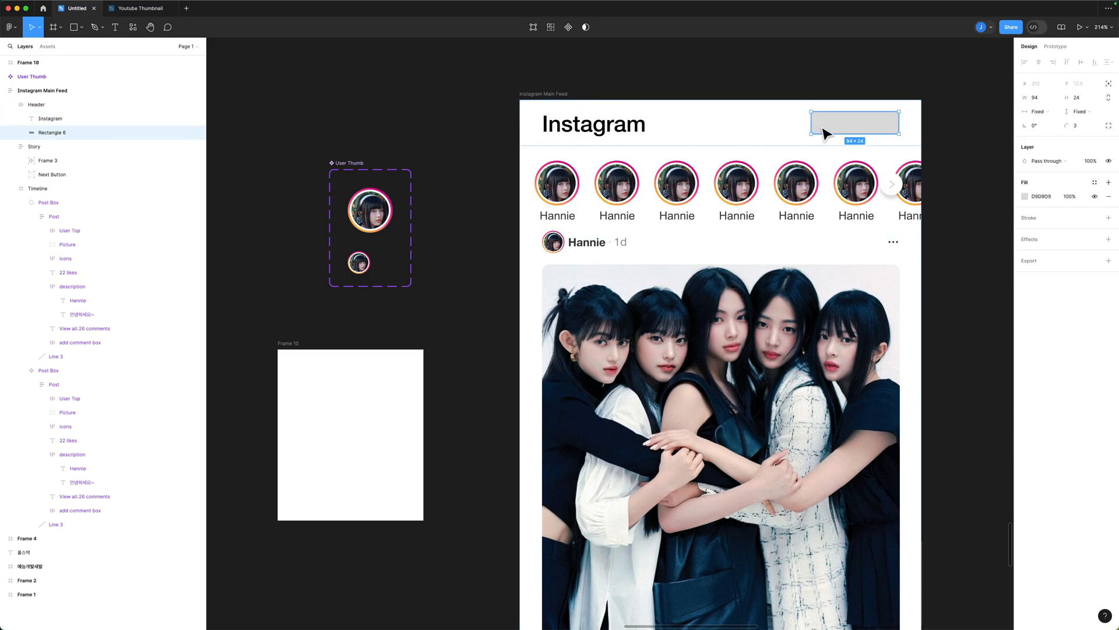
pyautogui.press('super+g')
pyautogui.click(21, 132)
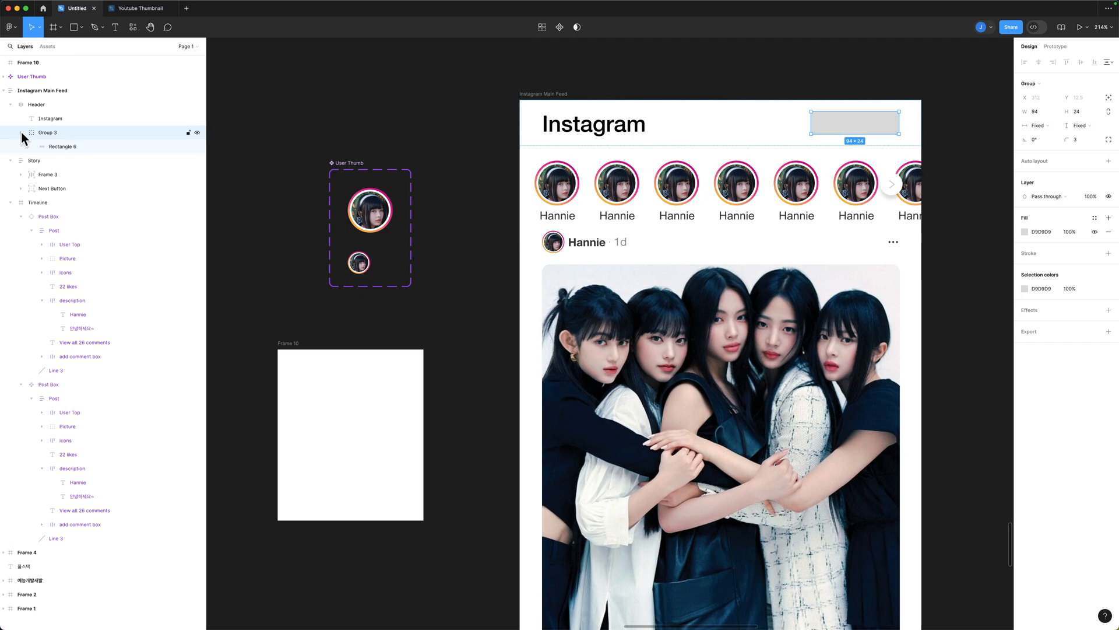
pyautogui.doubleClick(67, 135)
pyautogui.write('Sear')
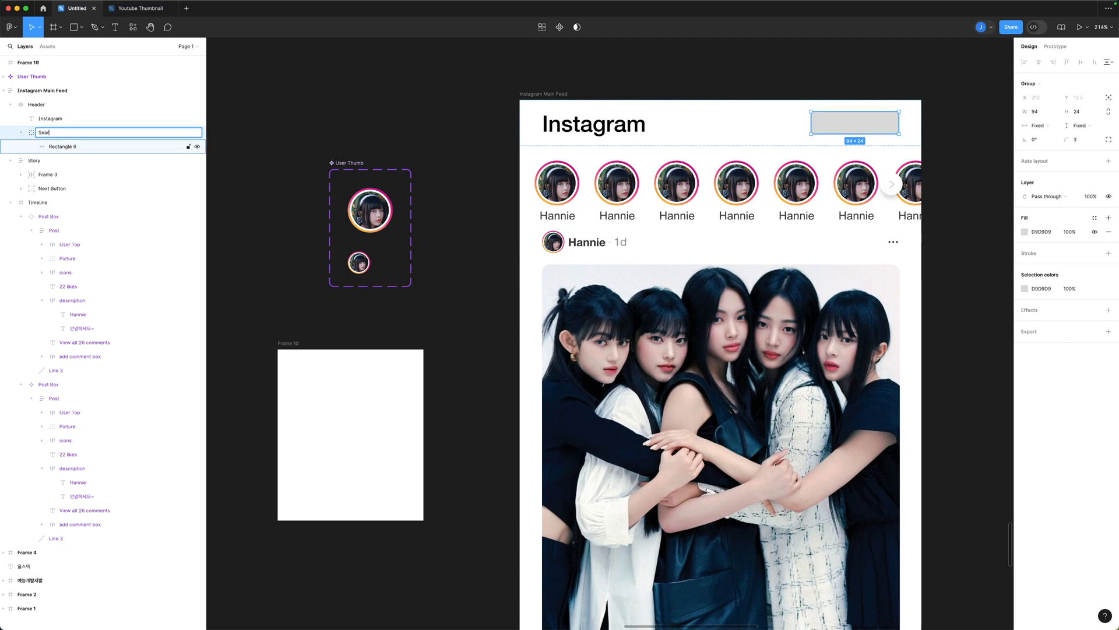
pyautogui.write('ch Bar')
pyautogui.press('Return')
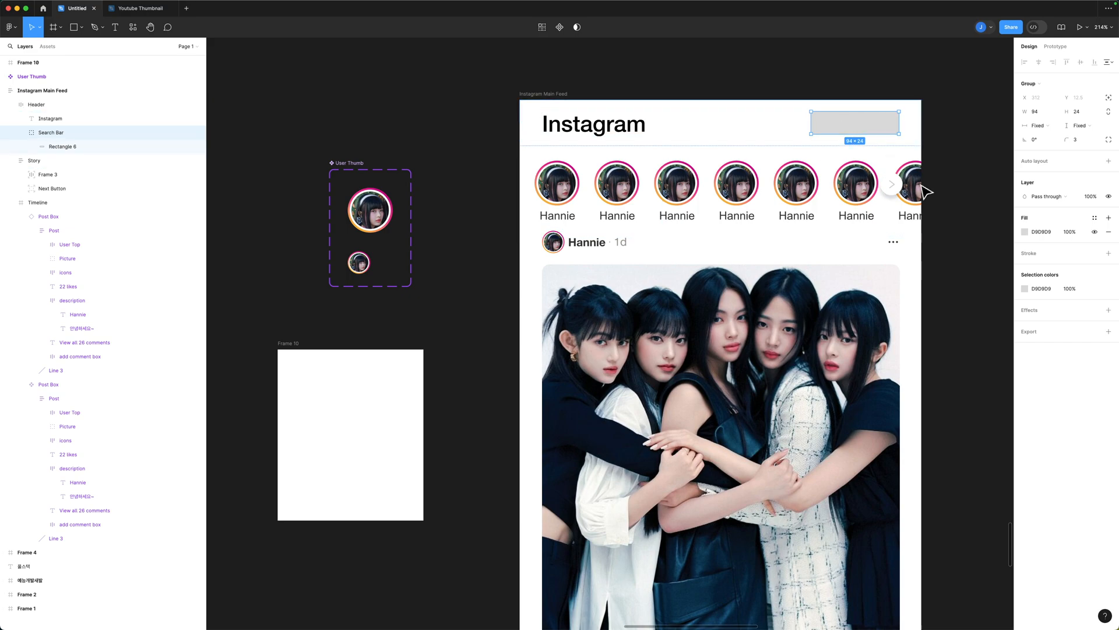
# Step: Lighten the Search Bar's fill color to F1F1F1
pyautogui.click(1024, 231)
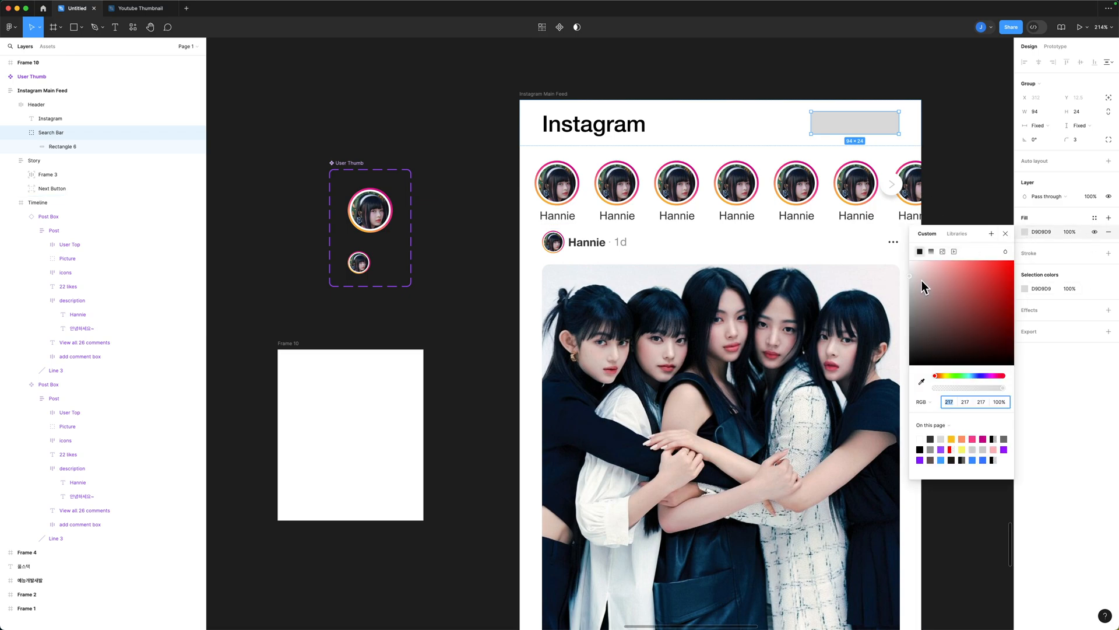
pyautogui.moveTo(921, 280); pyautogui.dragTo(897, 268)
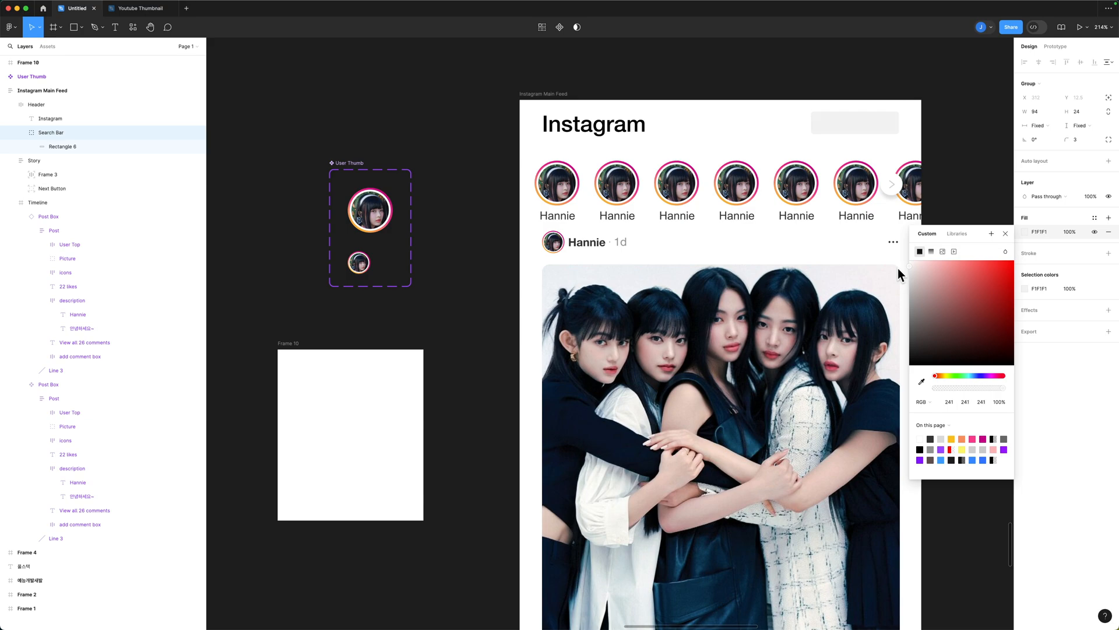
pyautogui.click(985, 126)
# Step: Add a text layer reading "Search" inside the Search Bar group and select the rectangle behind it
pyautogui.click(855, 127)
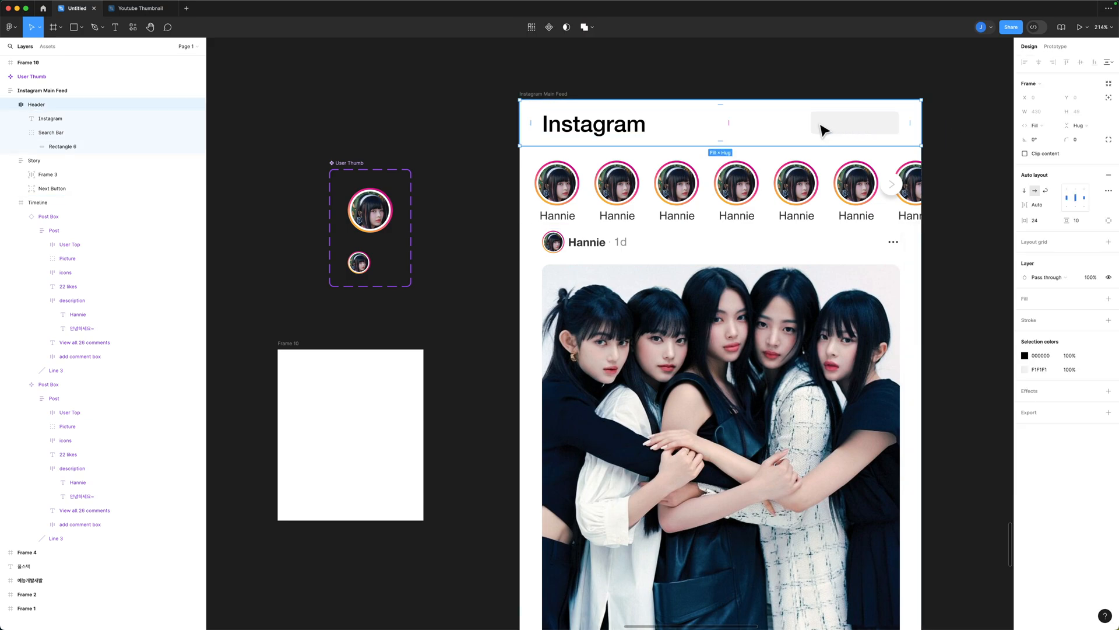
pyautogui.click(95, 146)
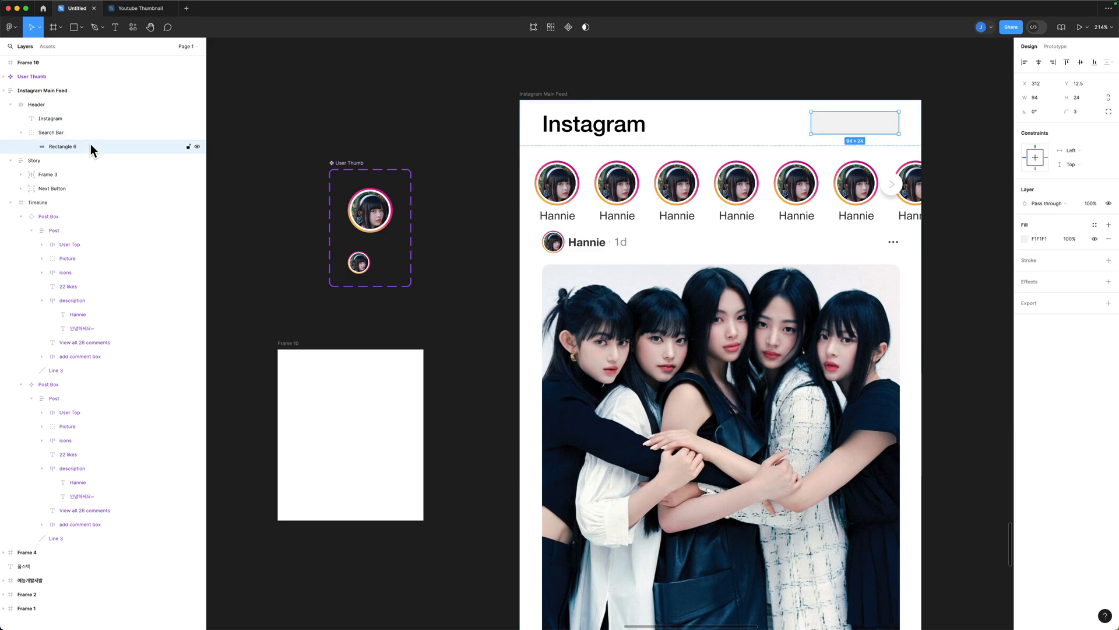
pyautogui.press('t')
pyautogui.click(850, 124)
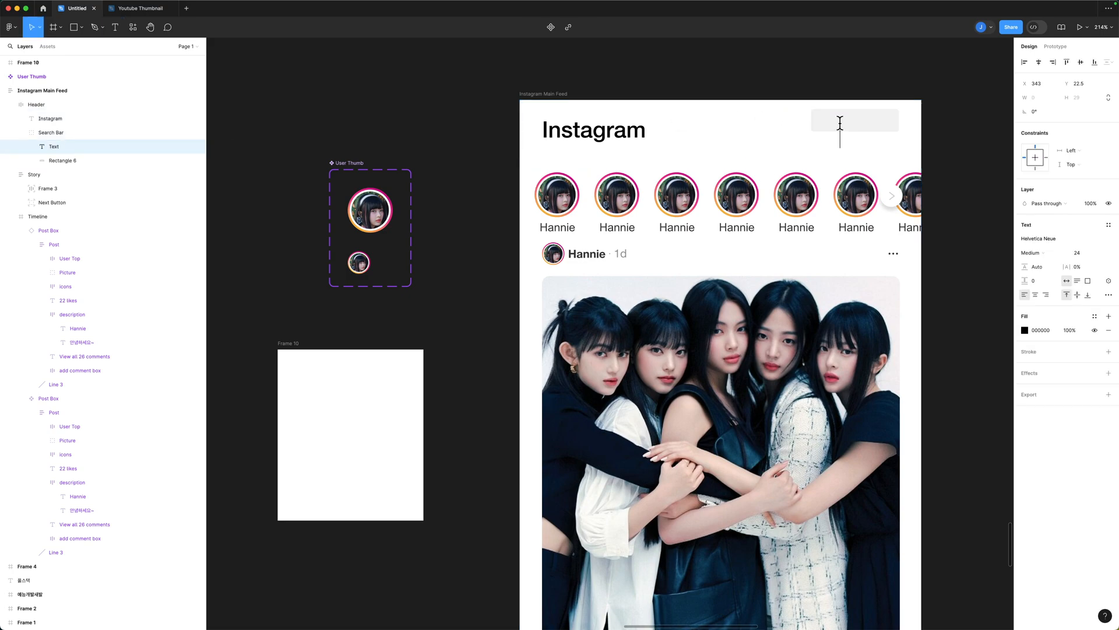
pyautogui.write('s')
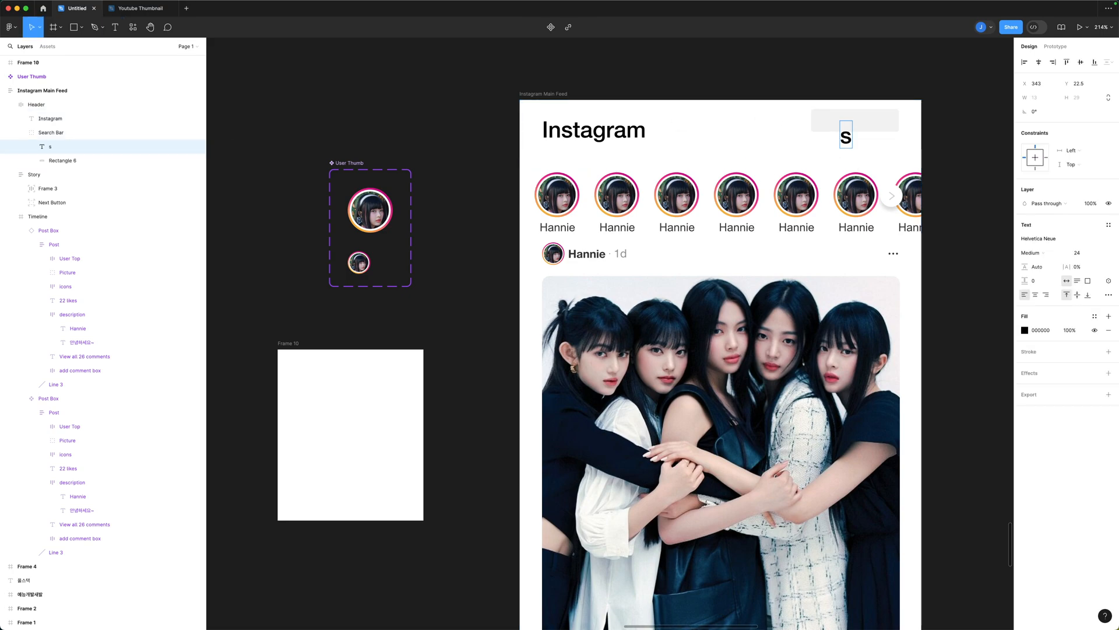
pyautogui.press('BackSpace')
pyautogui.write('Search')
pyautogui.press('Escape')
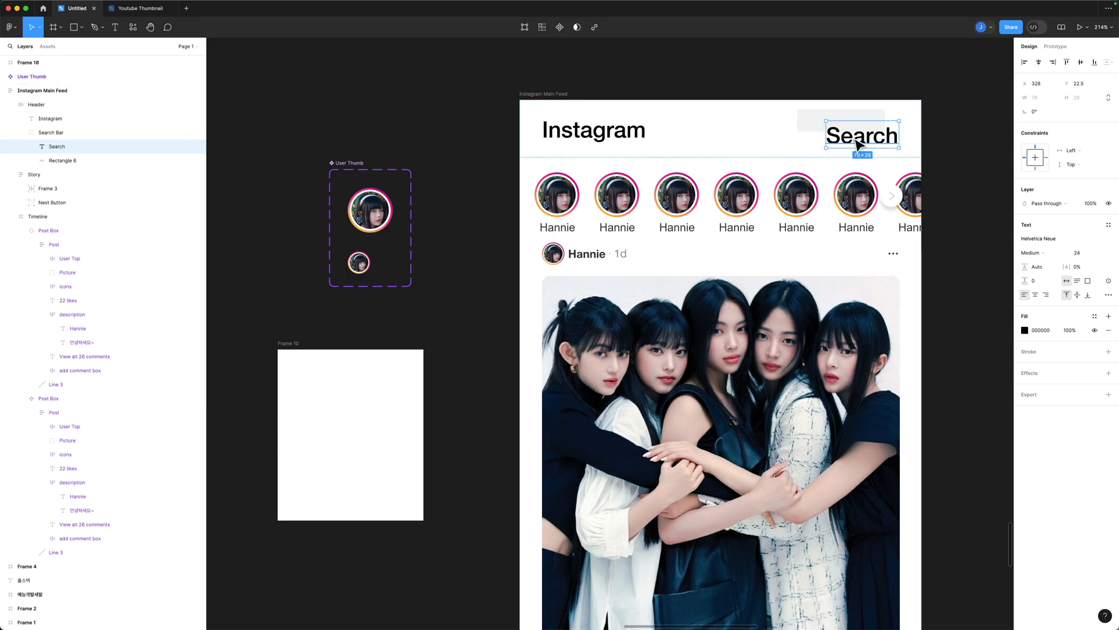
pyautogui.click(70, 160)
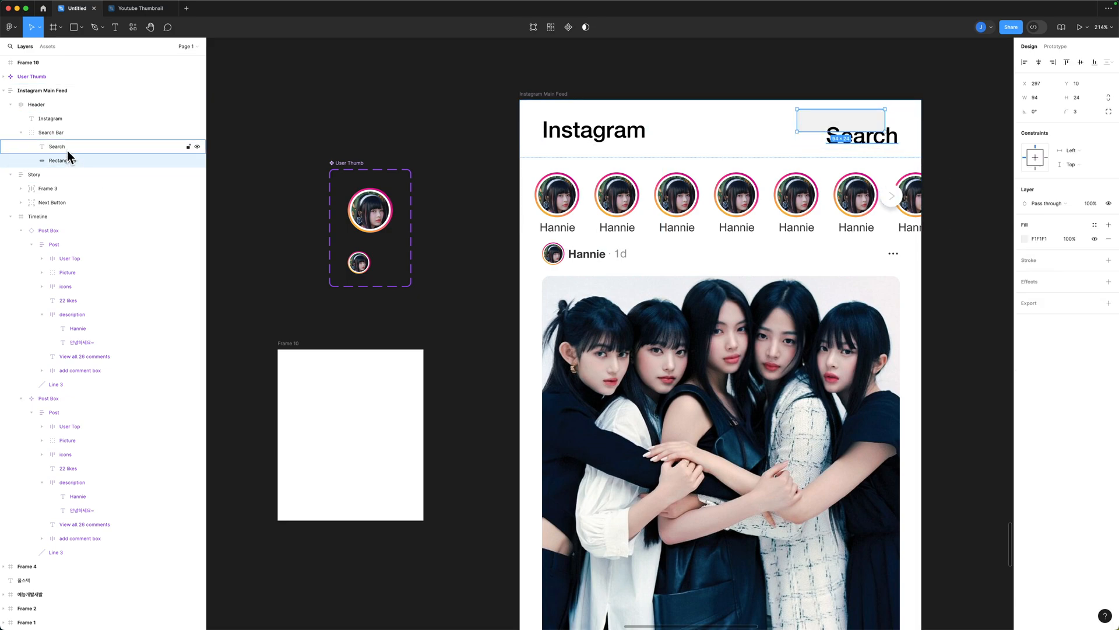
# Step: Set the Search text's font size to 16 and place it over the grey rectangle in the search bar
pyautogui.click(839, 137)
pyautogui.moveTo(840, 138); pyautogui.dragTo(832, 125)
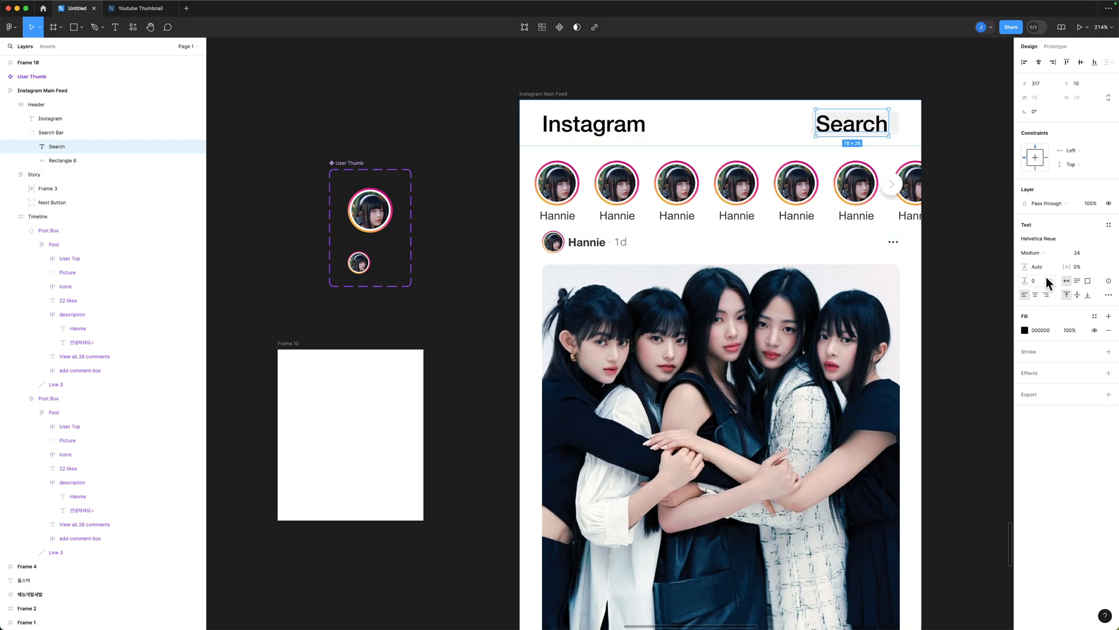
pyautogui.click(1081, 254)
pyautogui.write('16')
pyautogui.press('Return')
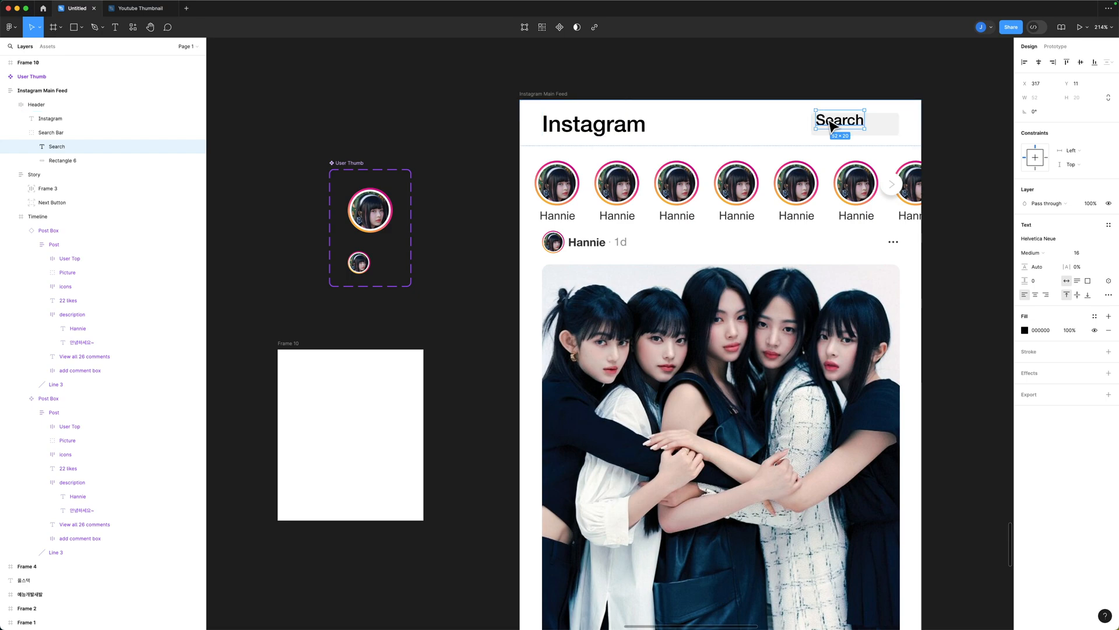
pyautogui.moveTo(830, 122); pyautogui.dragTo(831, 126)
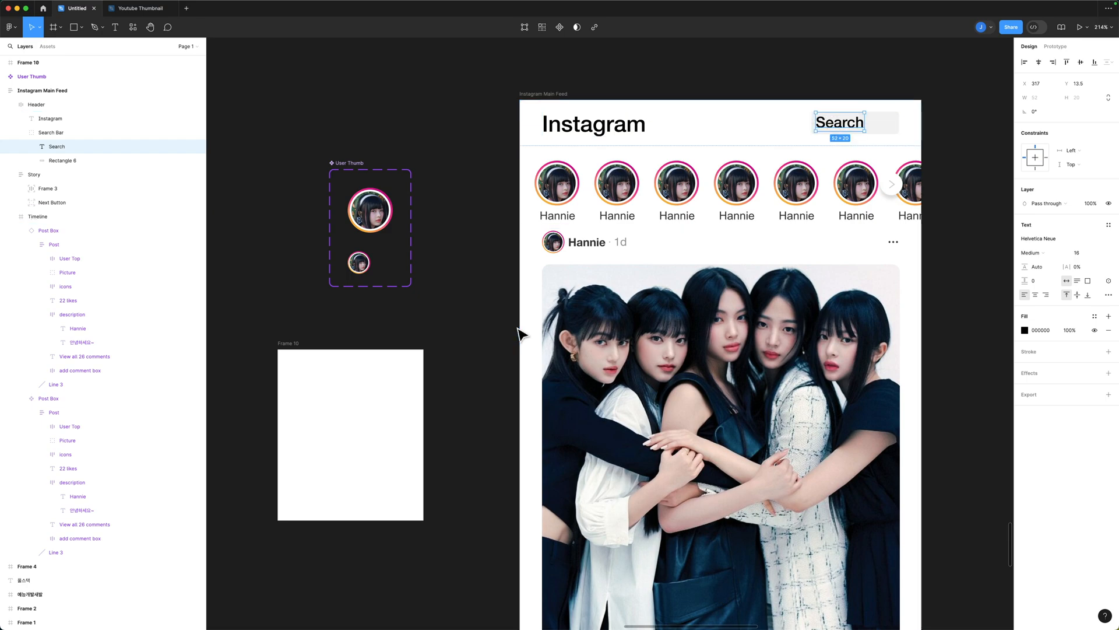
# Step: Examine the text style of the first post's username and review the whole feed at 100% zoom
pyautogui.keyDown('super'); pyautogui.click(592, 250); pyautogui.keyUp('super')
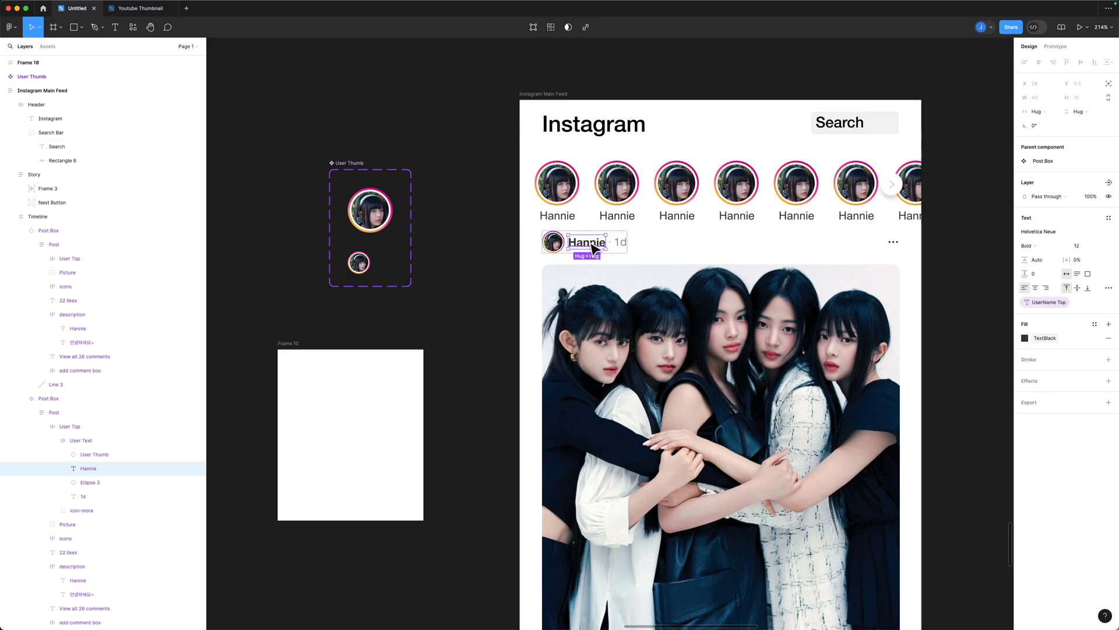
pyautogui.scroll(-5, 772, 194)
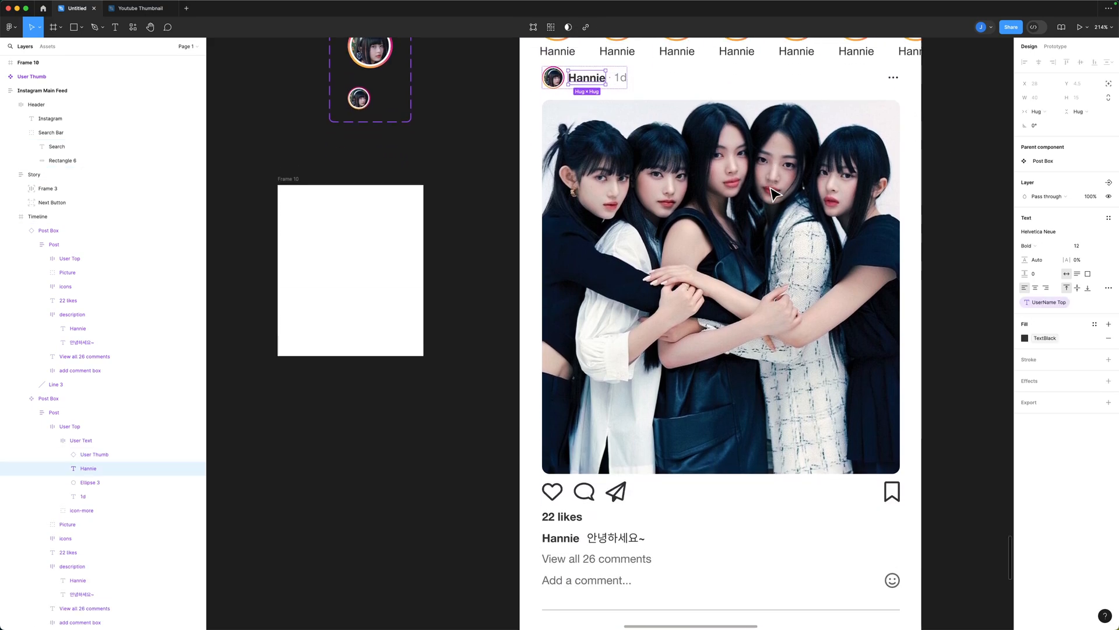
pyautogui.scroll(3, 773, 194)
pyautogui.hotkey('shift', '0')
pyautogui.scroll(-4, 774, 192)
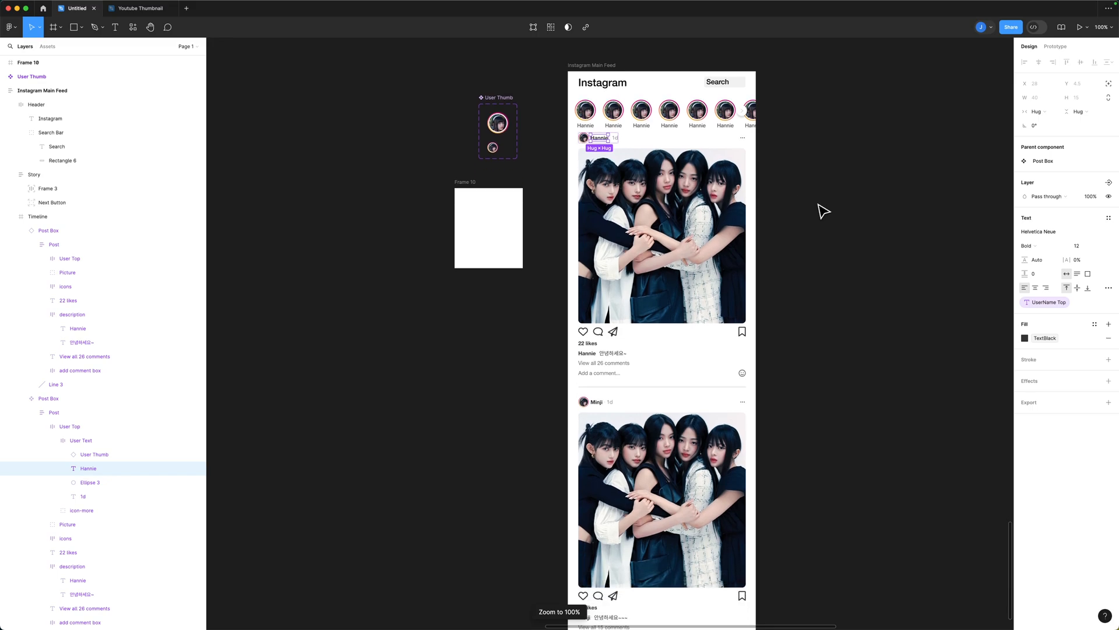
pyautogui.click(823, 211)
pyautogui.scroll(-2, 823, 211)
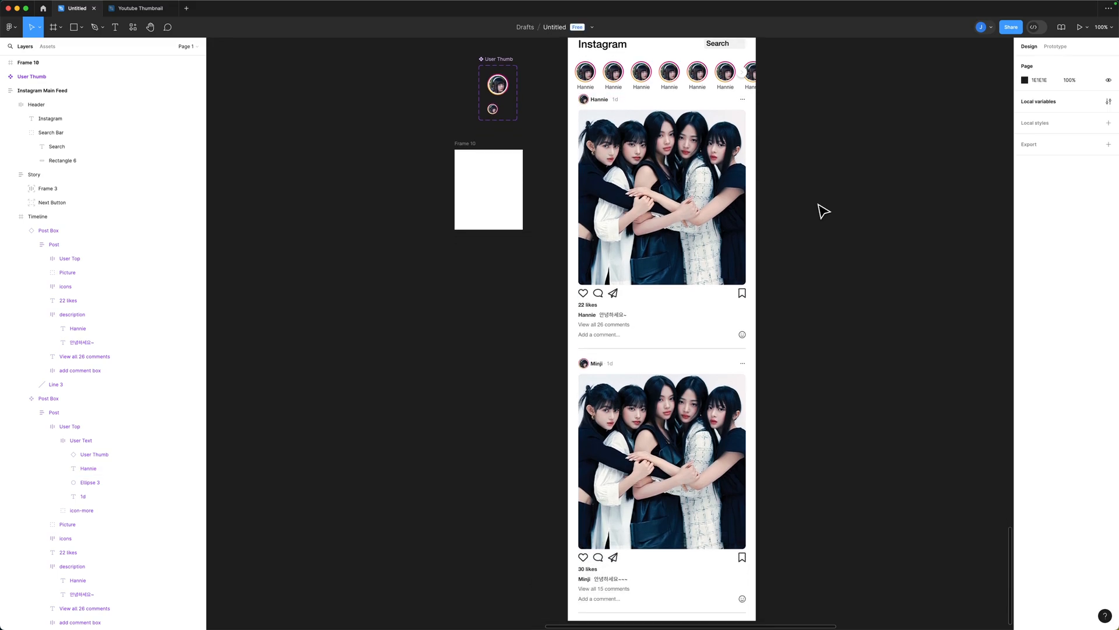
pyautogui.scroll(5, 823, 211)
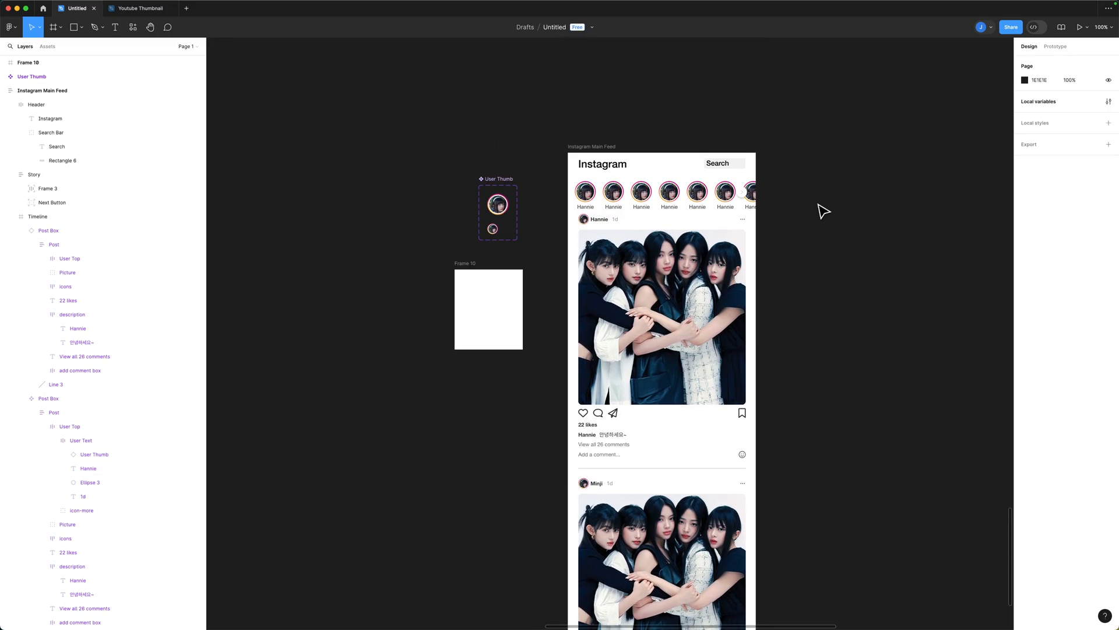
# Step: Set the Search text's font size to 12 and center it vertically on the grey rectangle with a small left inset
pyautogui.click(718, 169)
pyautogui.doubleClick(719, 169)
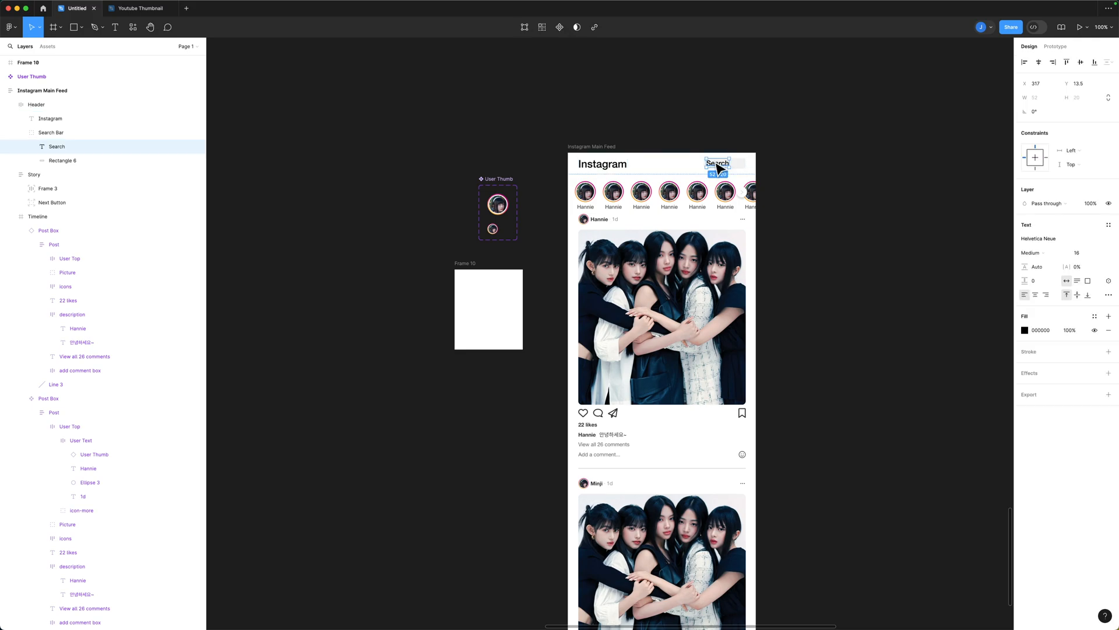
pyautogui.click(1077, 252)
pyautogui.write('12')
pyautogui.press('Return')
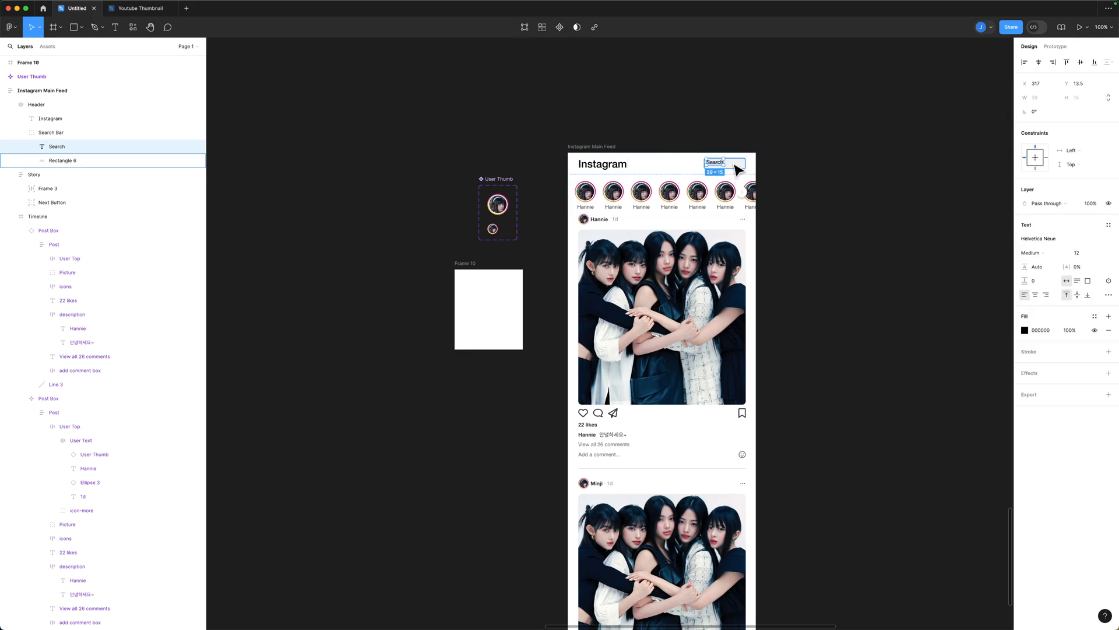
pyautogui.keyDown('shift'); pyautogui.click(737, 169); pyautogui.keyUp('shift')
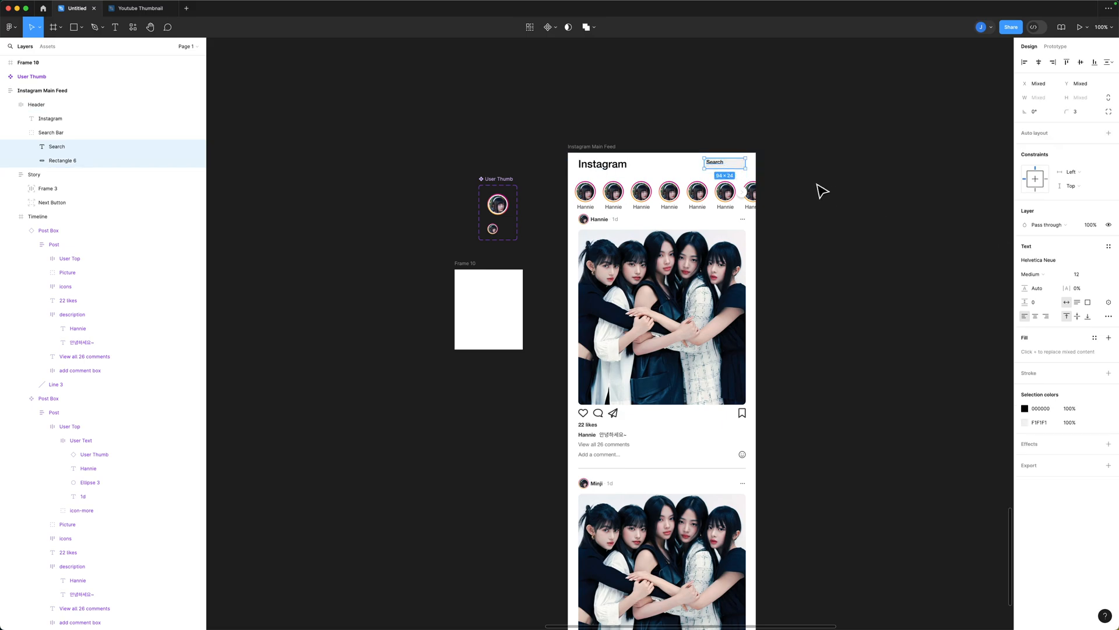
pyautogui.click(715, 164)
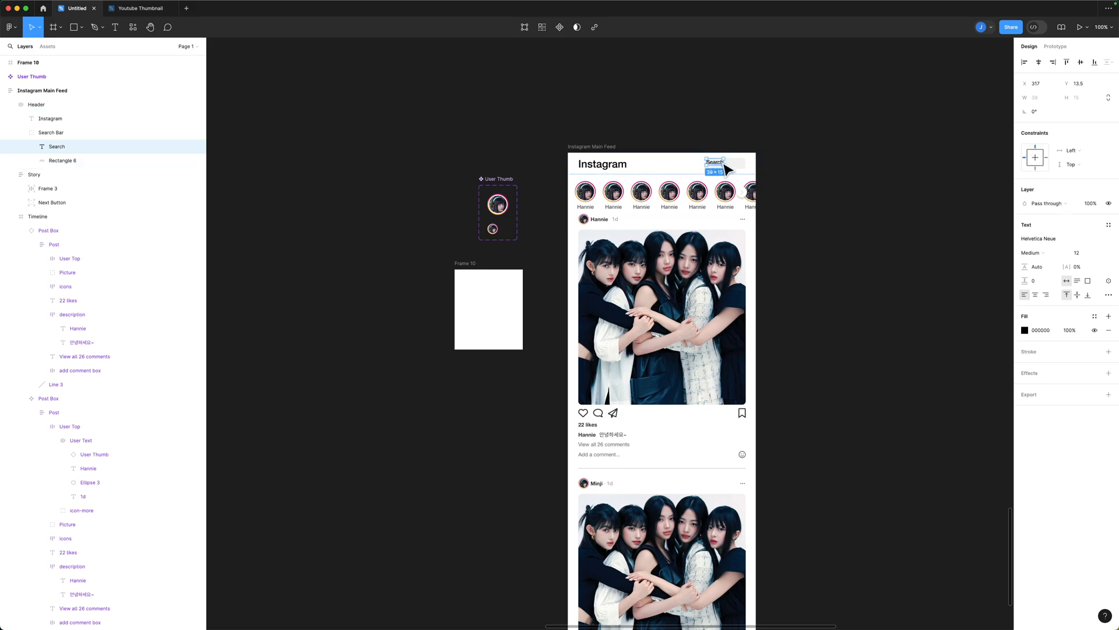
pyautogui.moveTo(718, 168); pyautogui.dragTo(716, 165)
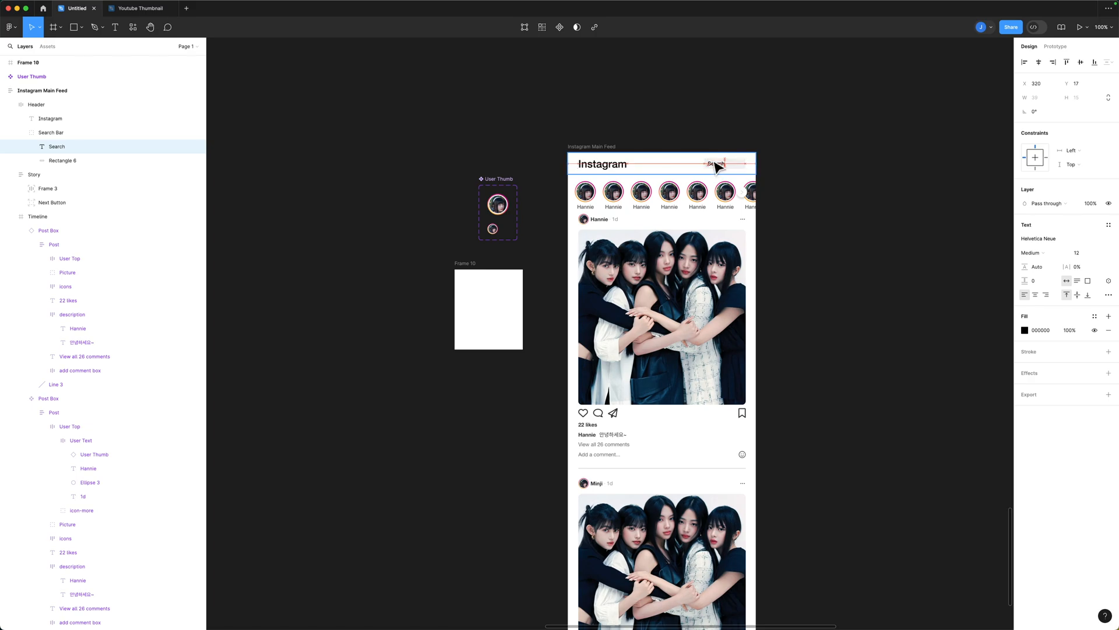
pyautogui.click(812, 172)
# Step: Apply the gray 9 library color style to the Search text's fill
pyautogui.scroll(5, 725, 173)
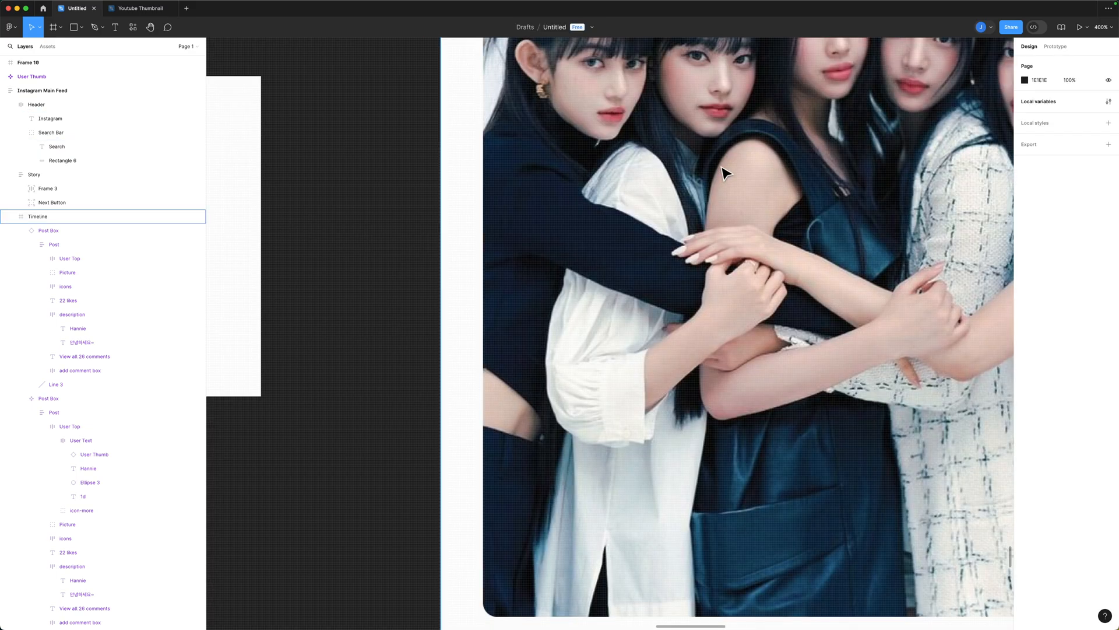
pyautogui.scroll(-5, 750, 188)
pyautogui.scroll(10, 702, 165)
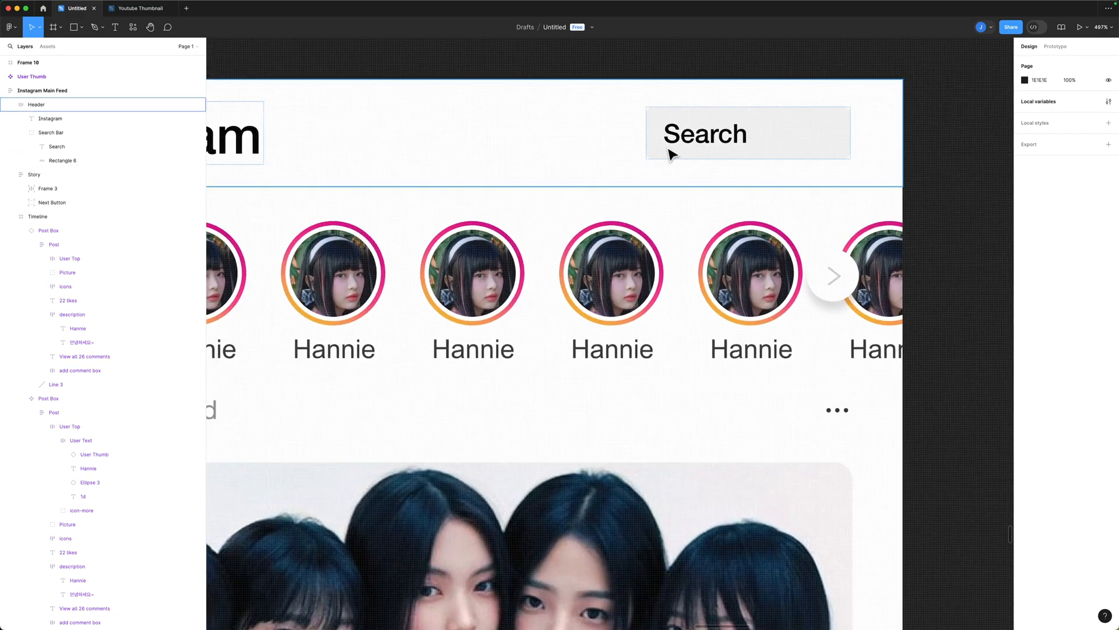
pyautogui.click(685, 141)
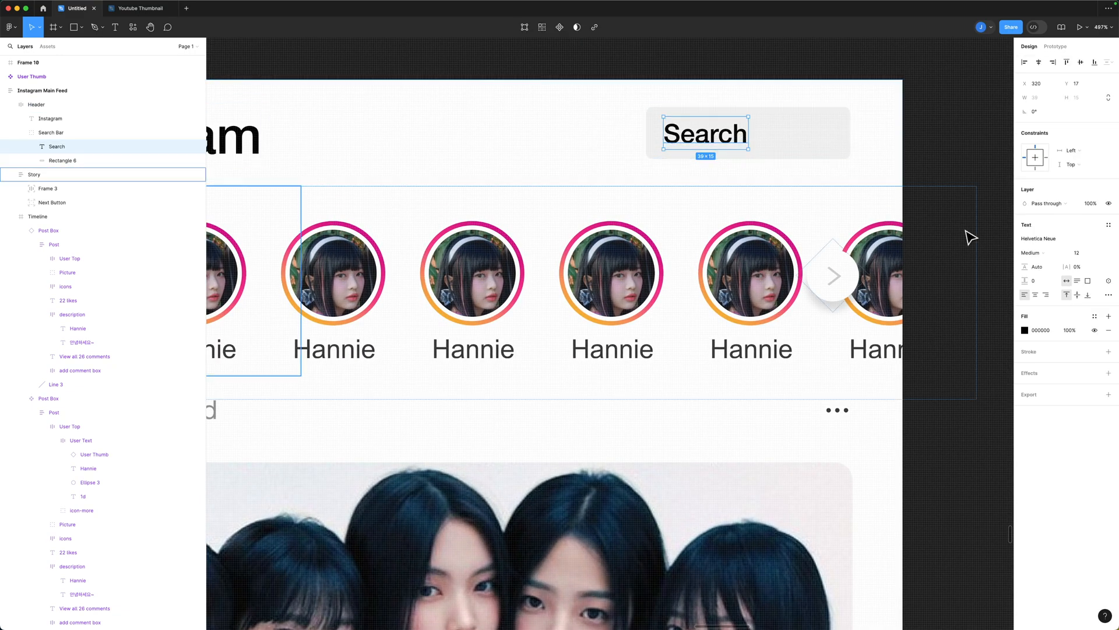
pyautogui.click(1024, 330)
pyautogui.click(957, 330)
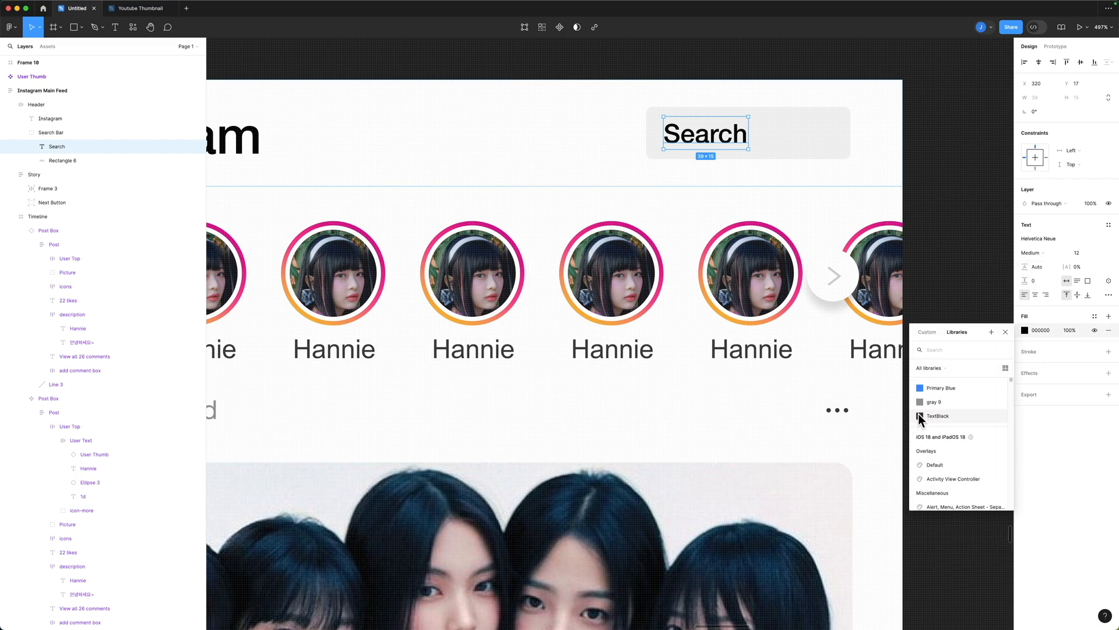
pyautogui.press('Escape')
pyautogui.click(983, 344)
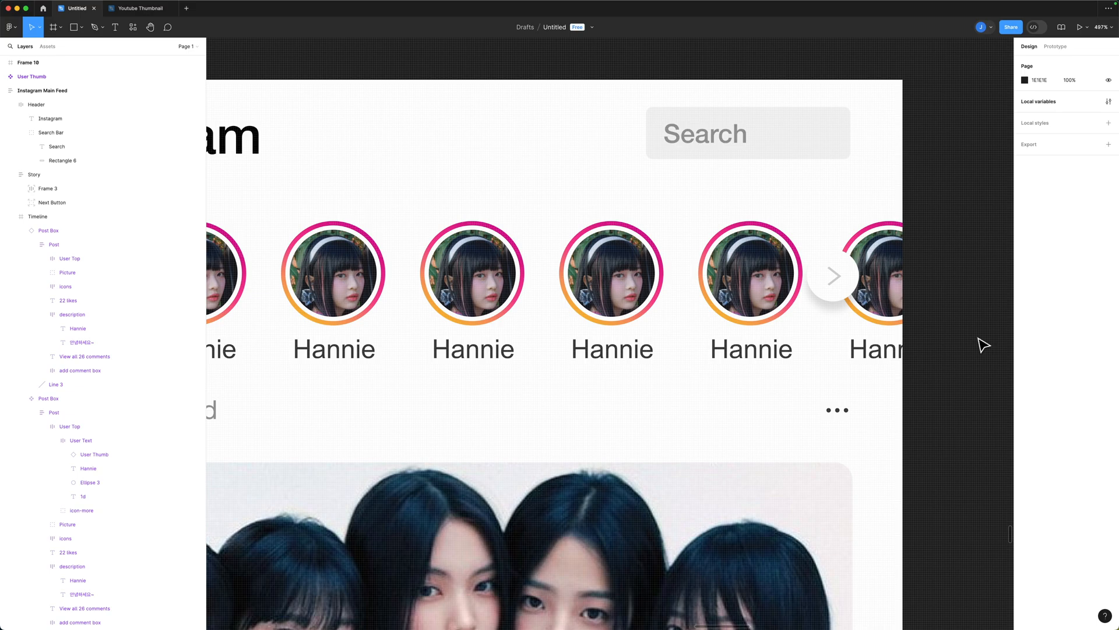
# Step: Widen the search bar's rectangle leftward to about 130 and move the Search text near its left end at X 285
pyautogui.press('-')
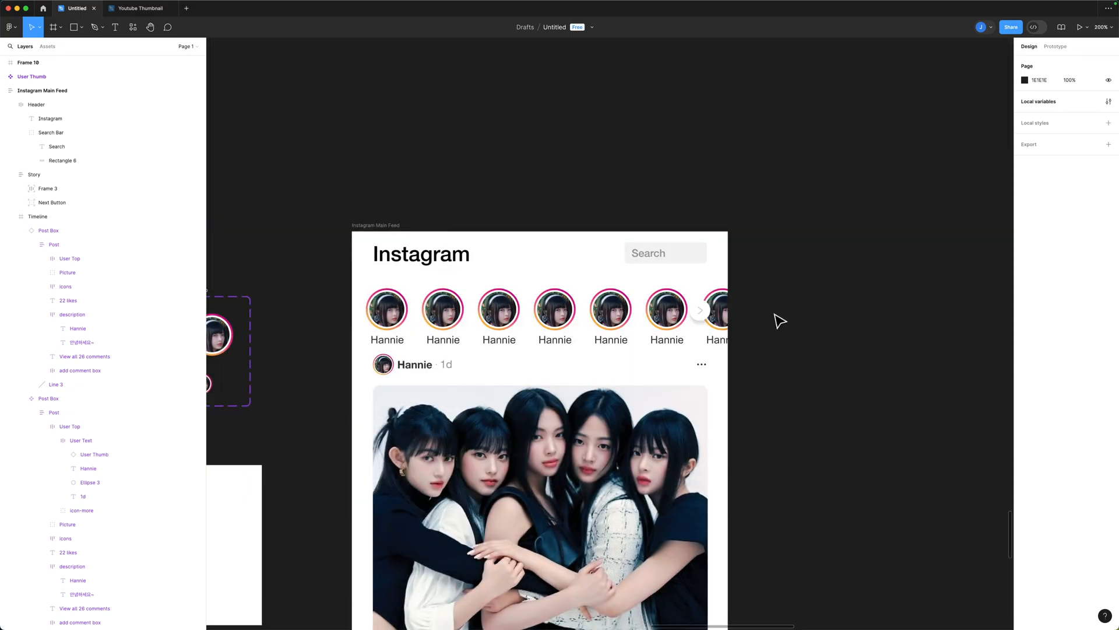
pyautogui.click(697, 257)
pyautogui.doubleClick(697, 256)
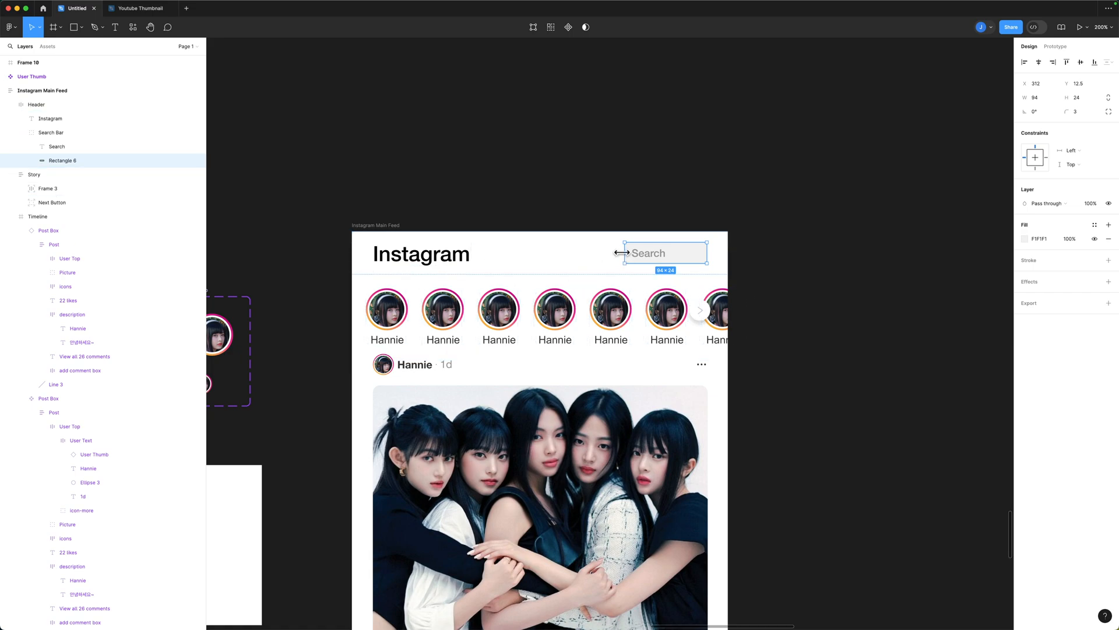
pyautogui.moveTo(615, 253); pyautogui.dragTo(591, 253)
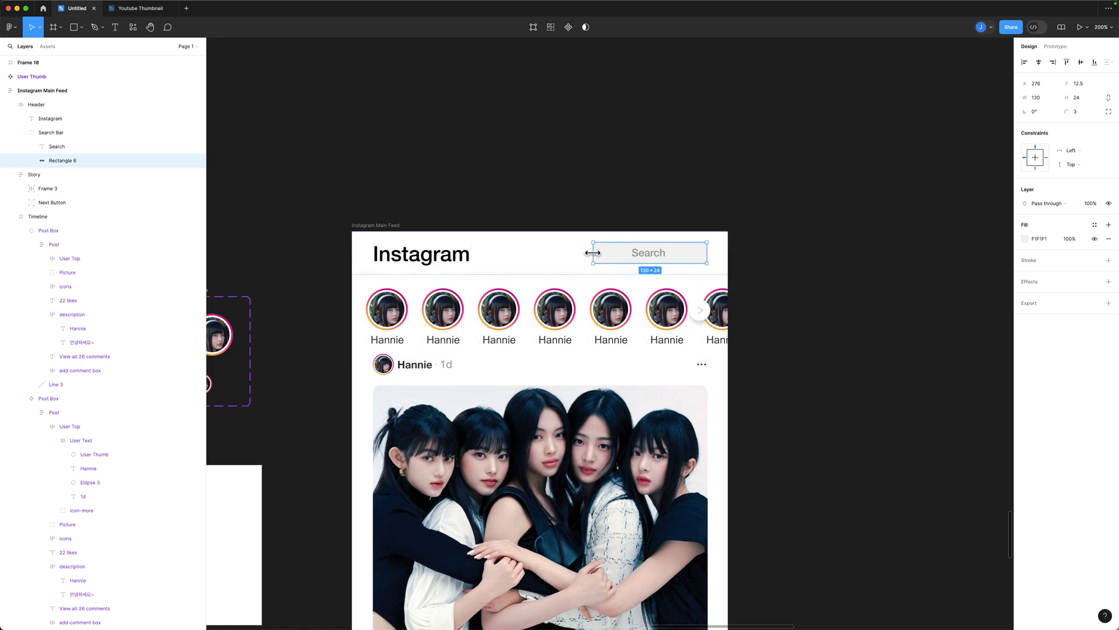
pyautogui.click(653, 257)
pyautogui.moveTo(650, 256); pyautogui.dragTo(621, 260)
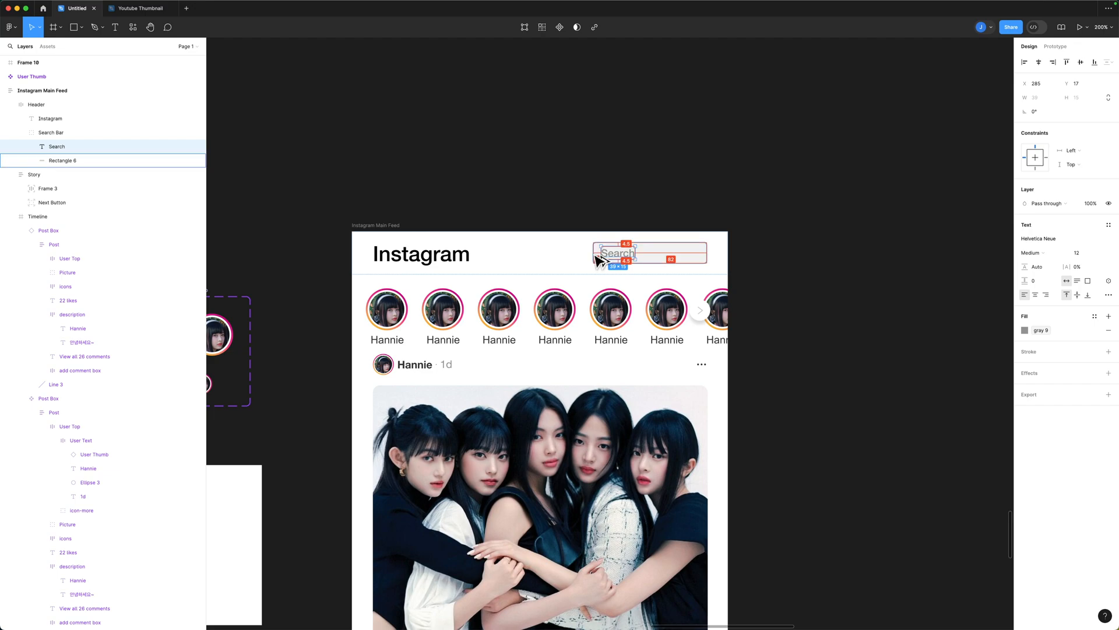
pyautogui.click(585, 204)
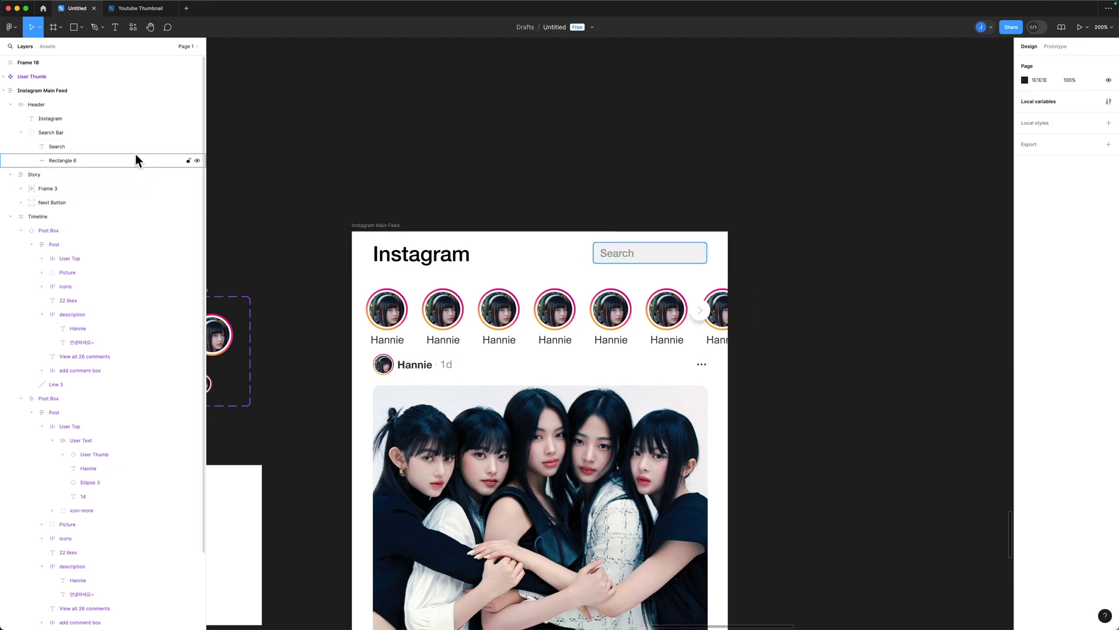
# Step: Rename the rectangle layer inside the Search Bar group to bg
pyautogui.click(113, 135)
pyautogui.click(114, 160)
pyautogui.doubleClick(74, 160)
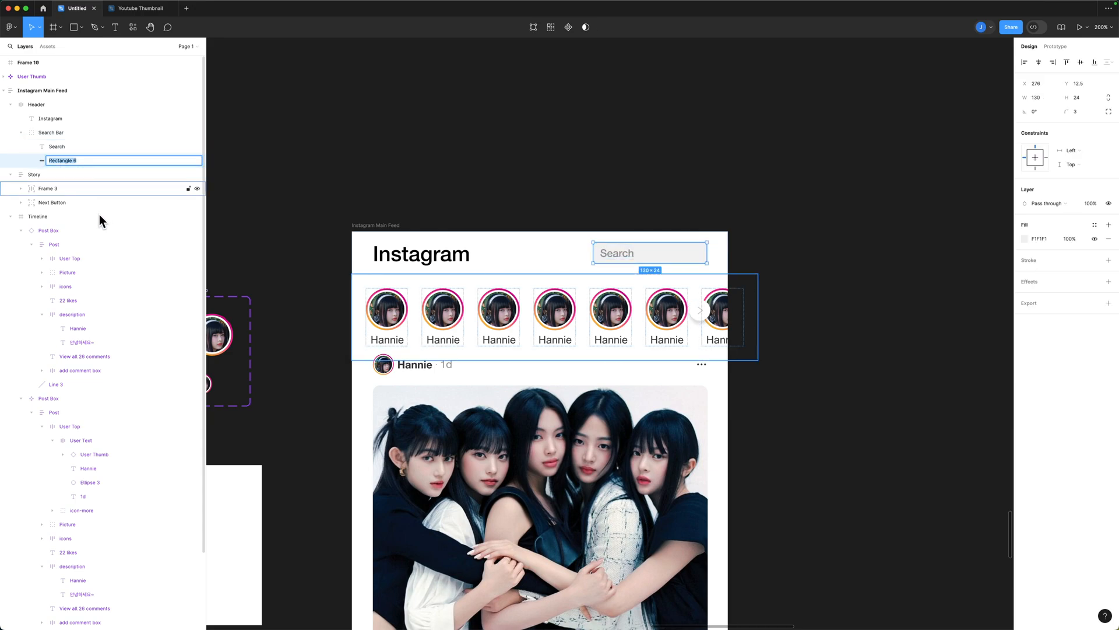
pyautogui.write('bg')
pyautogui.press('Return')
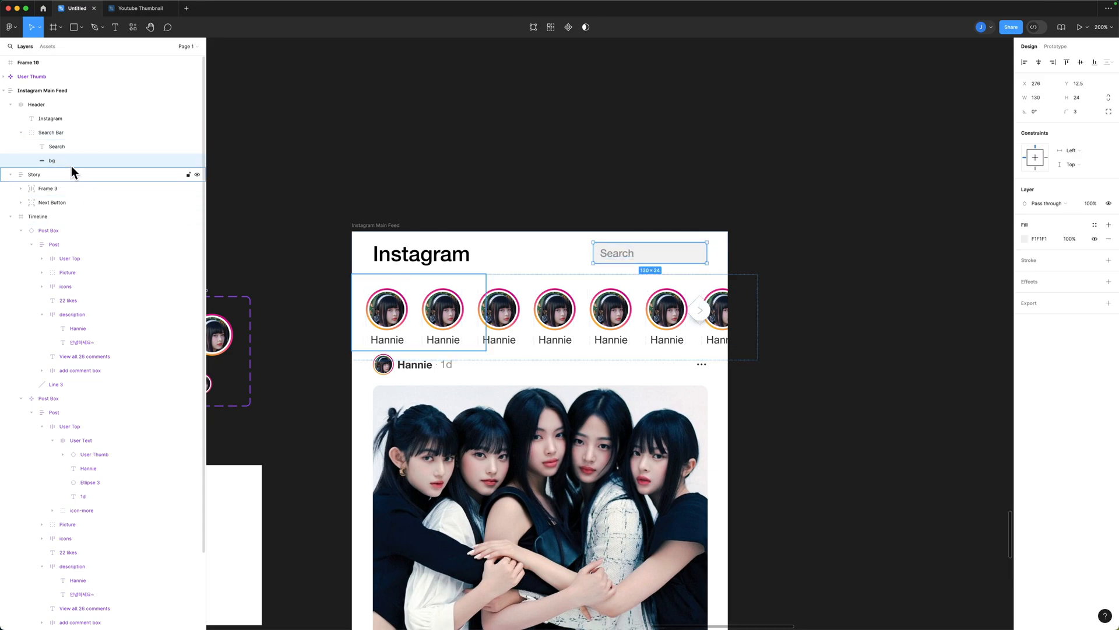
# Step: Switch to the Font Awesome site, search for "search", and download the solid magnifying-glass icon as an SVG
pyautogui.click(59, 132)
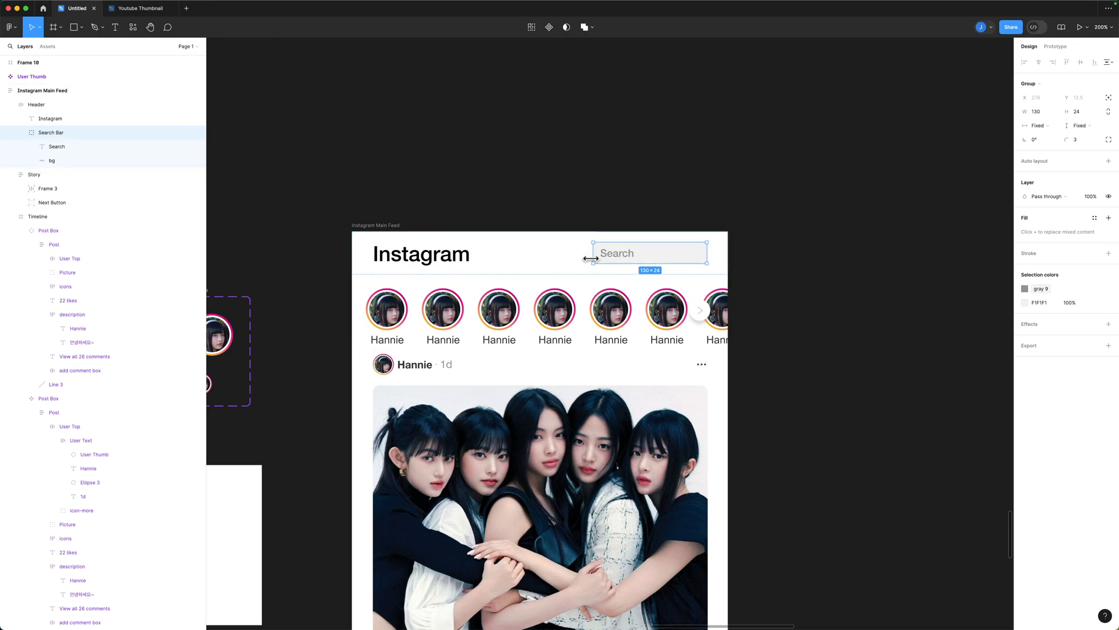
pyautogui.scroll(-3, 813, 303)
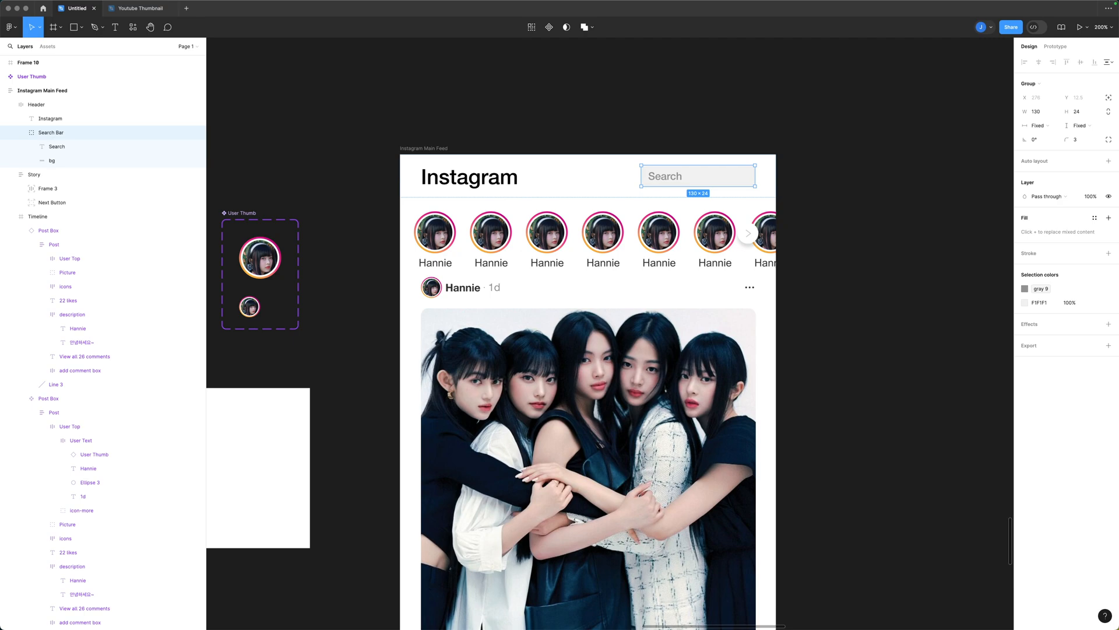
pyautogui.click(551, 114)
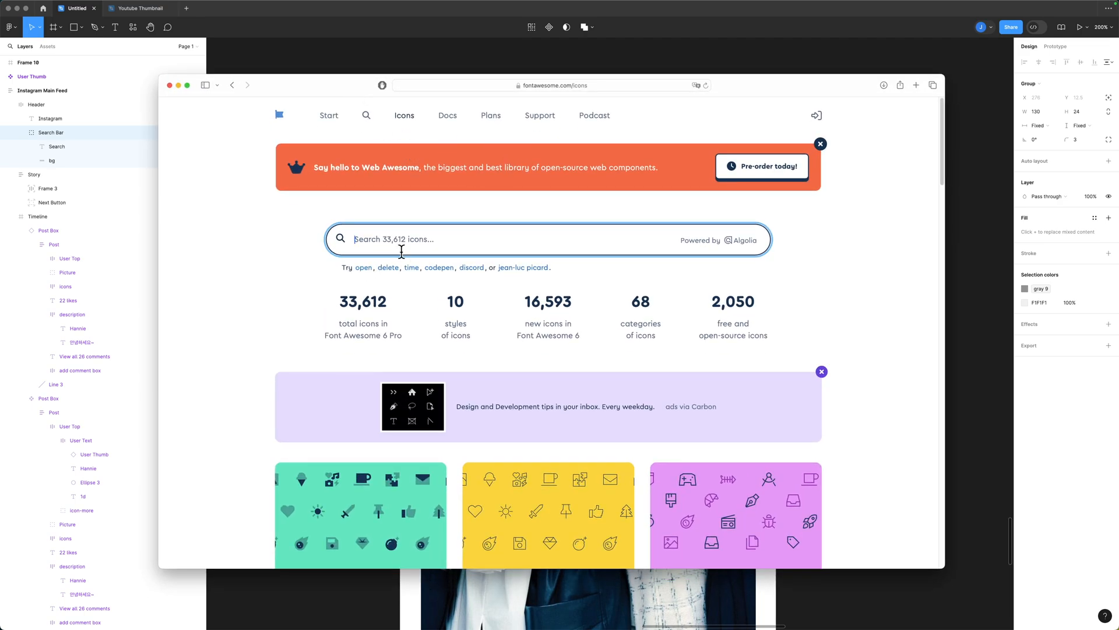
pyautogui.write('search')
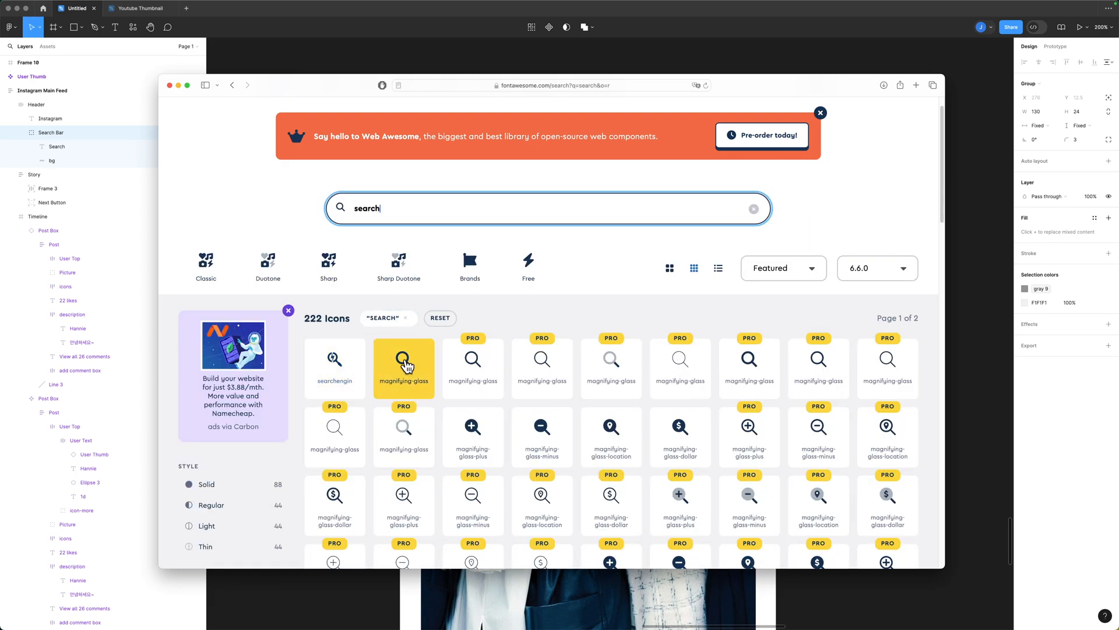
pyautogui.click(407, 366)
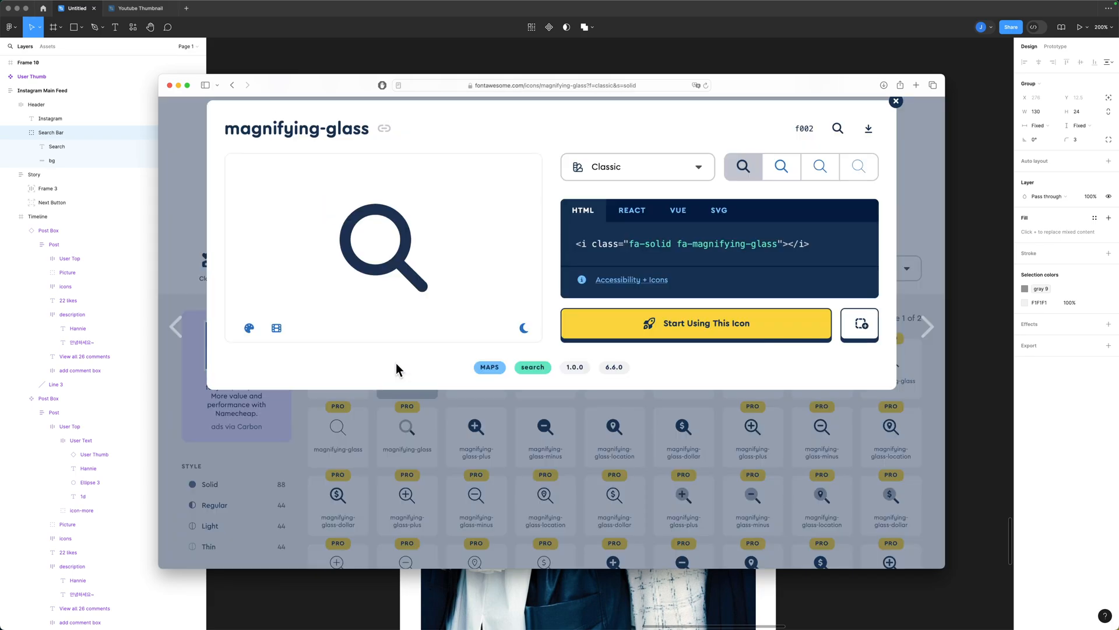
pyautogui.click(840, 138)
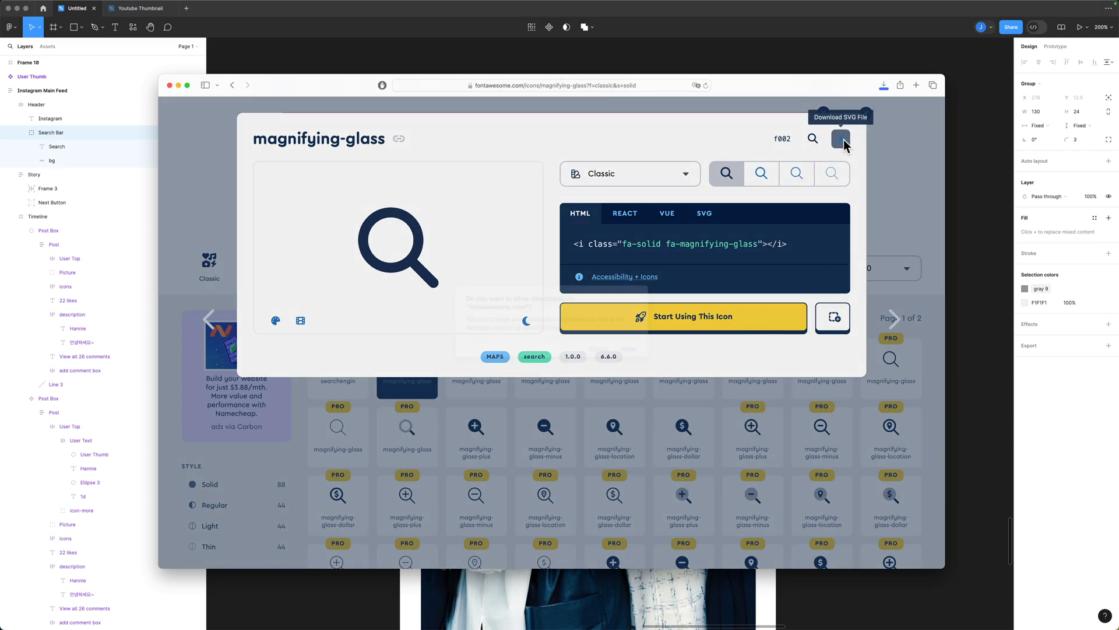
pyautogui.click(625, 349)
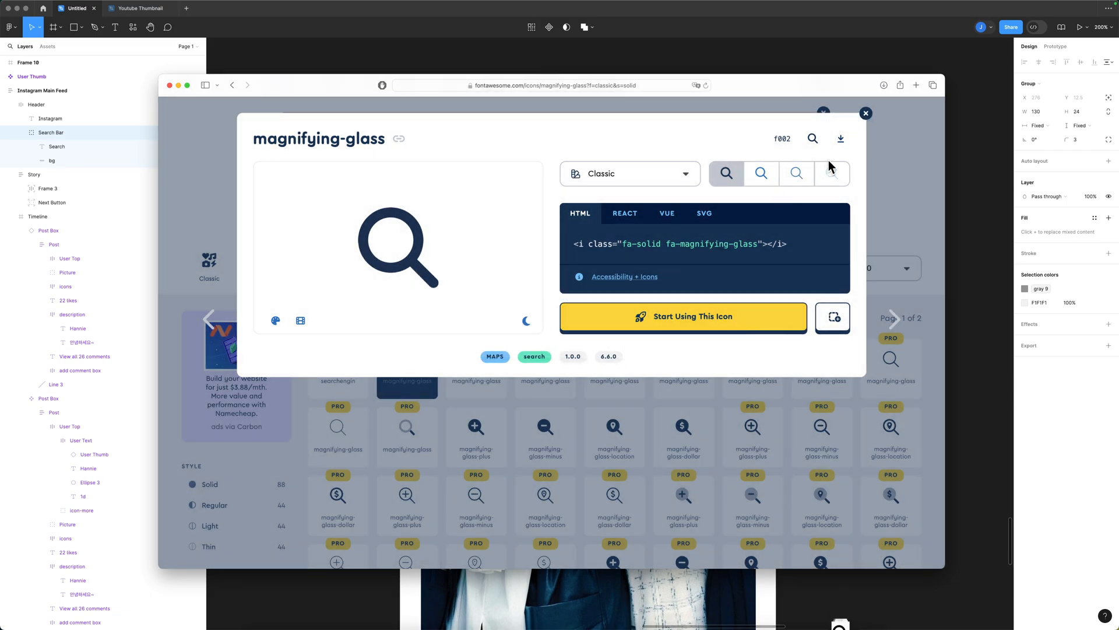
pyautogui.click(866, 112)
# Step: Switch back to Figma and import the downloaded magnifying-glass-solid.svg into the Header beside the Search Bar
pyautogui.click(694, 25)
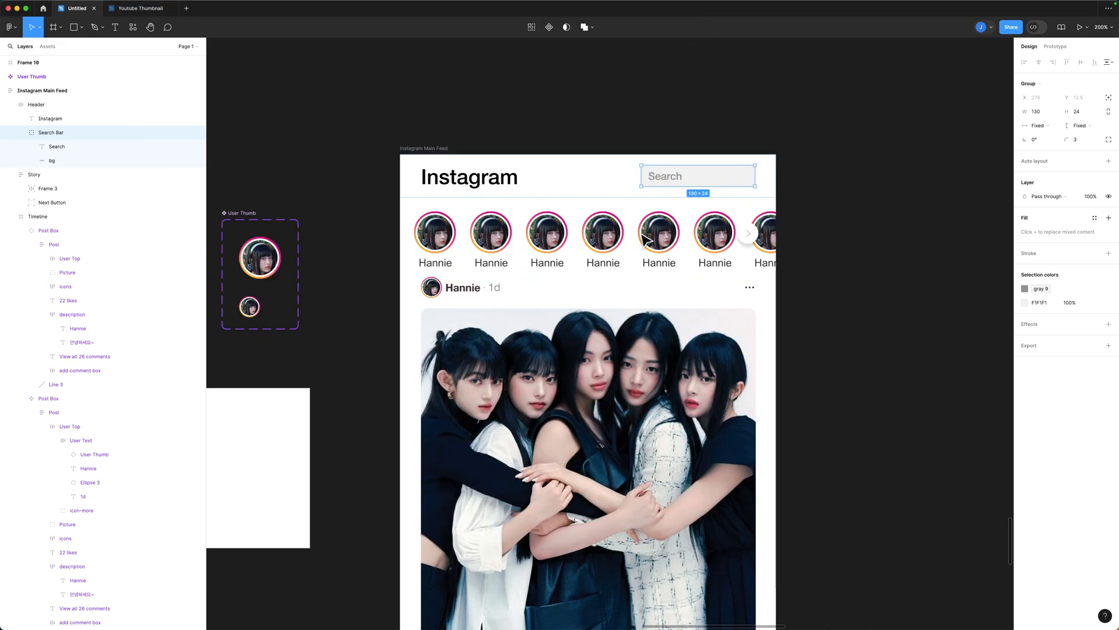
pyautogui.click(839, 610)
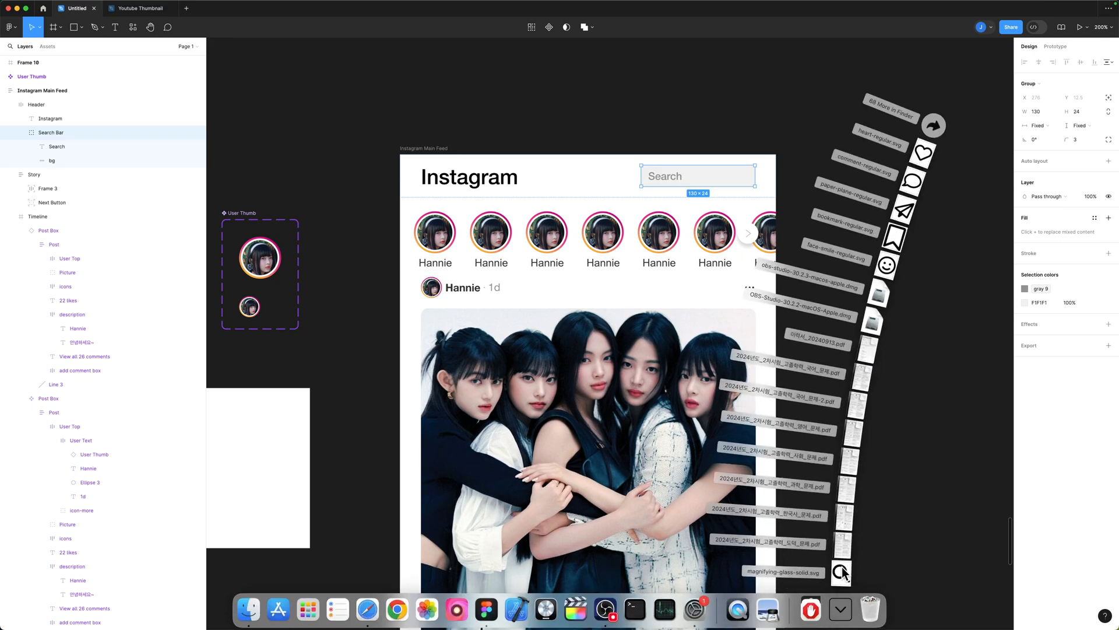
pyautogui.moveTo(830, 565); pyautogui.dragTo(647, 185)
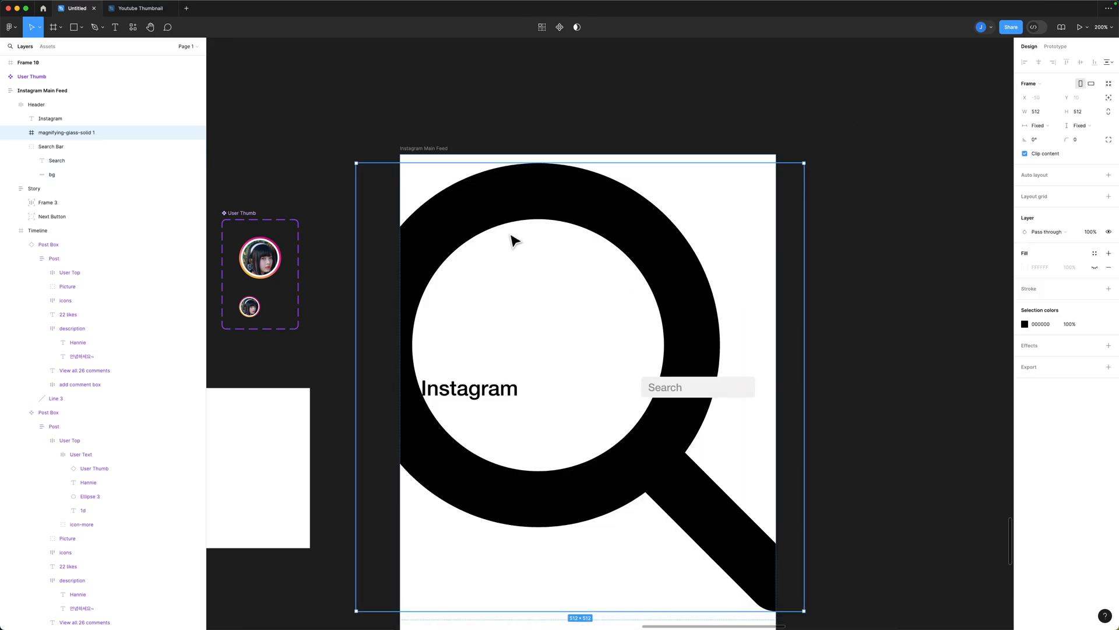
# Step: Shrink the magnifying-glass icon to 9 × 9, nest it in the Search Bar group and place it at the bar's left end
pyautogui.moveTo(355, 162); pyautogui.dragTo(570, 331)
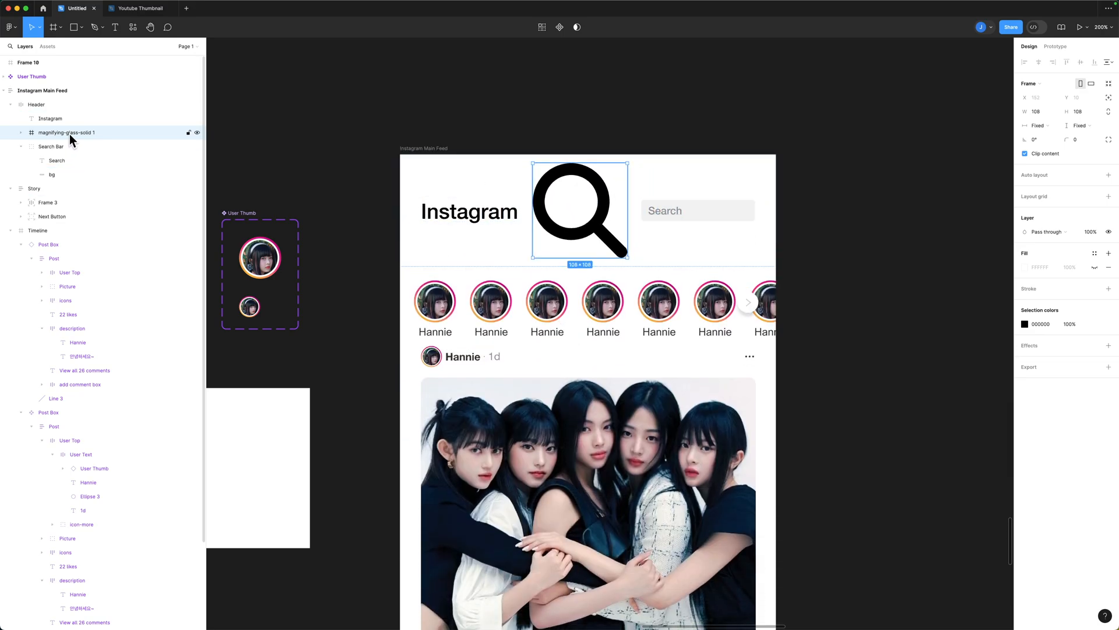
pyautogui.moveTo(69, 134); pyautogui.dragTo(70, 153)
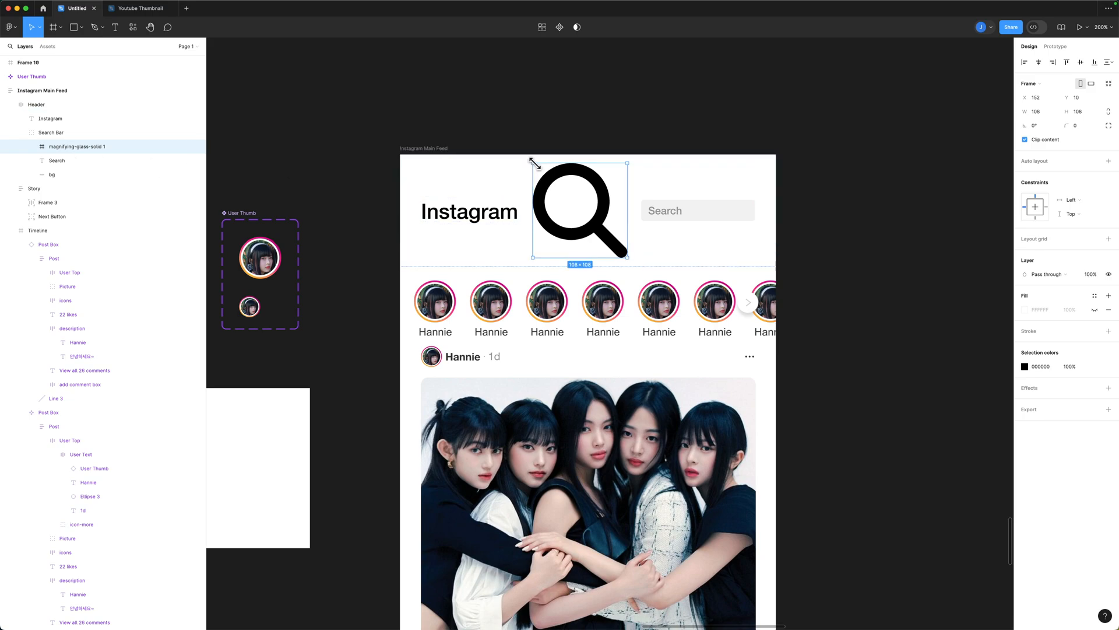
pyautogui.moveTo(533, 163); pyautogui.dragTo(647, 176)
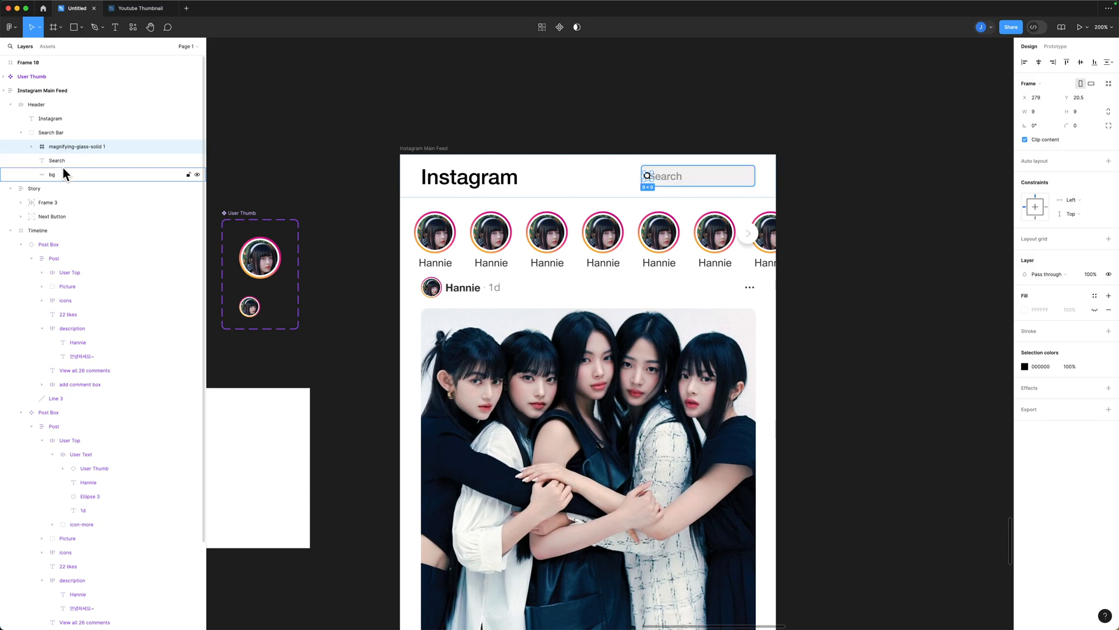
# Step: Apply a horizontal auto layout to the Search Bar group containing the icon, the Search text and the bg rectangle
pyautogui.click(44, 138)
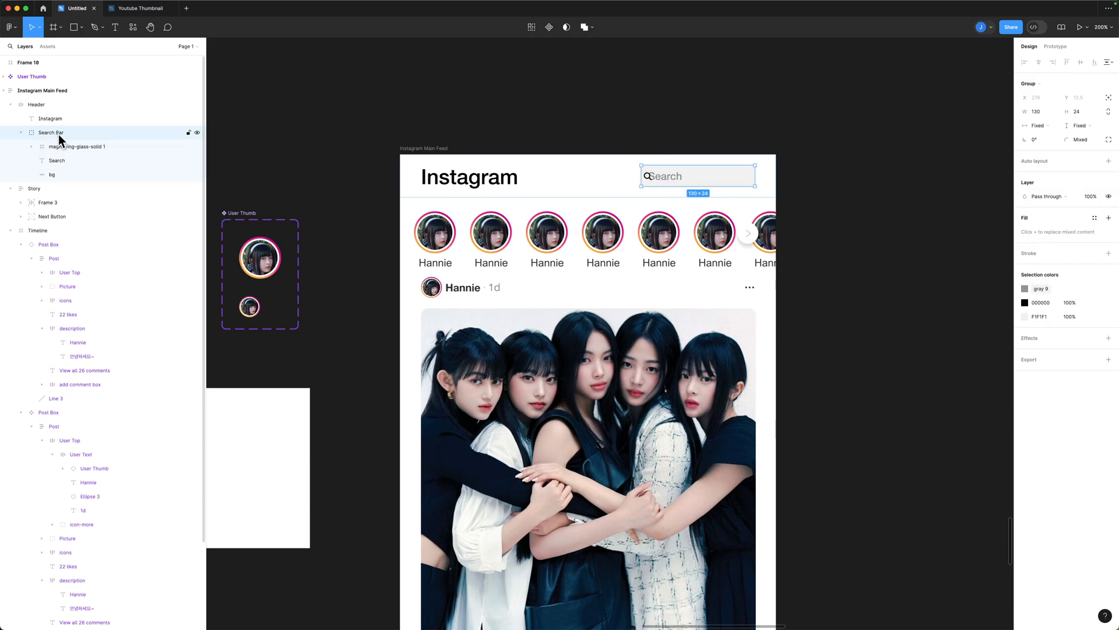
pyautogui.click(59, 173)
pyautogui.click(67, 131)
pyautogui.click(63, 145)
pyautogui.click(64, 162)
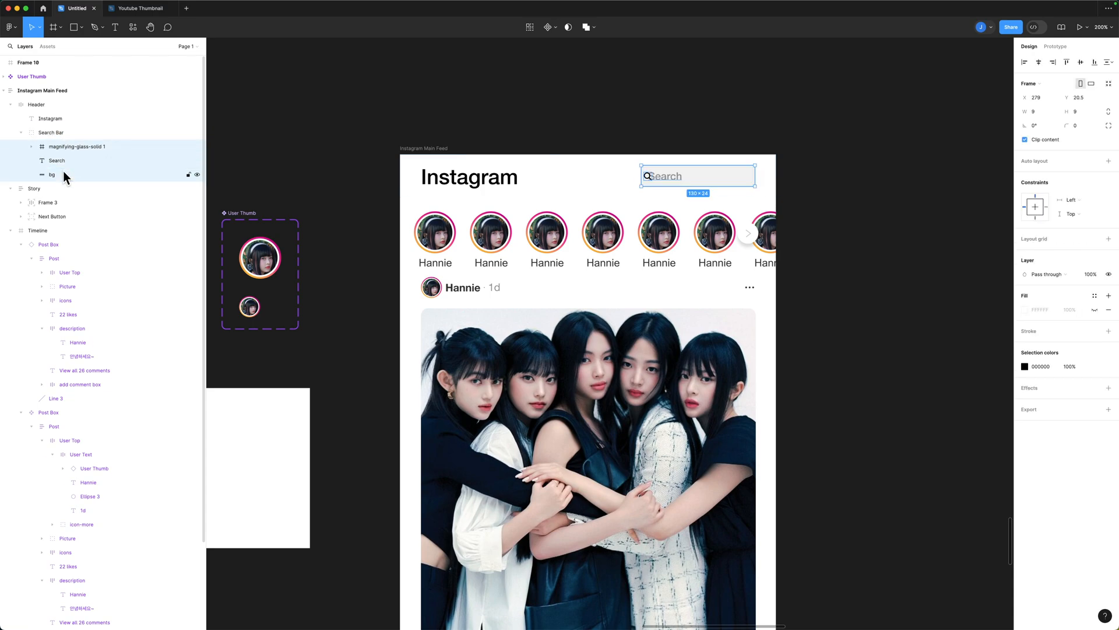
pyautogui.click(58, 135)
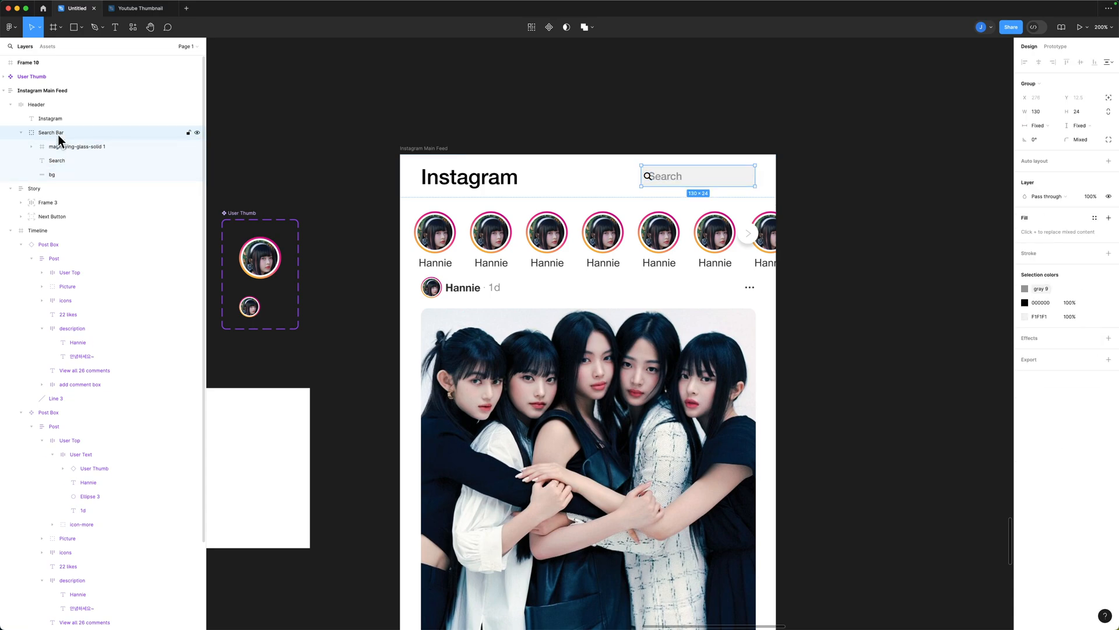
pyautogui.click(1109, 162)
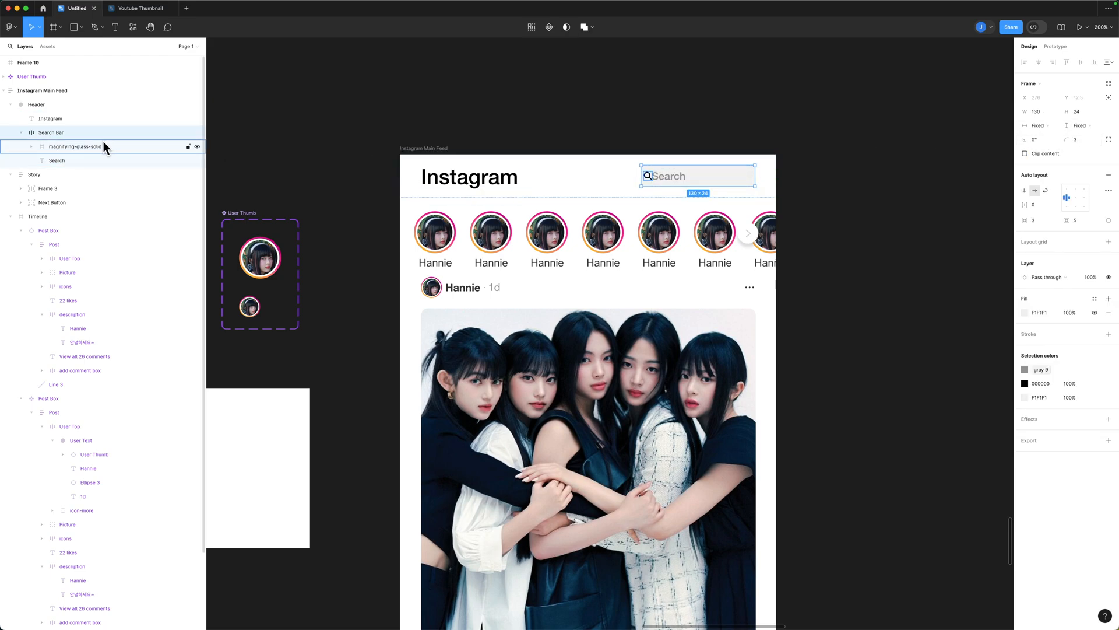
pyautogui.click(795, 187)
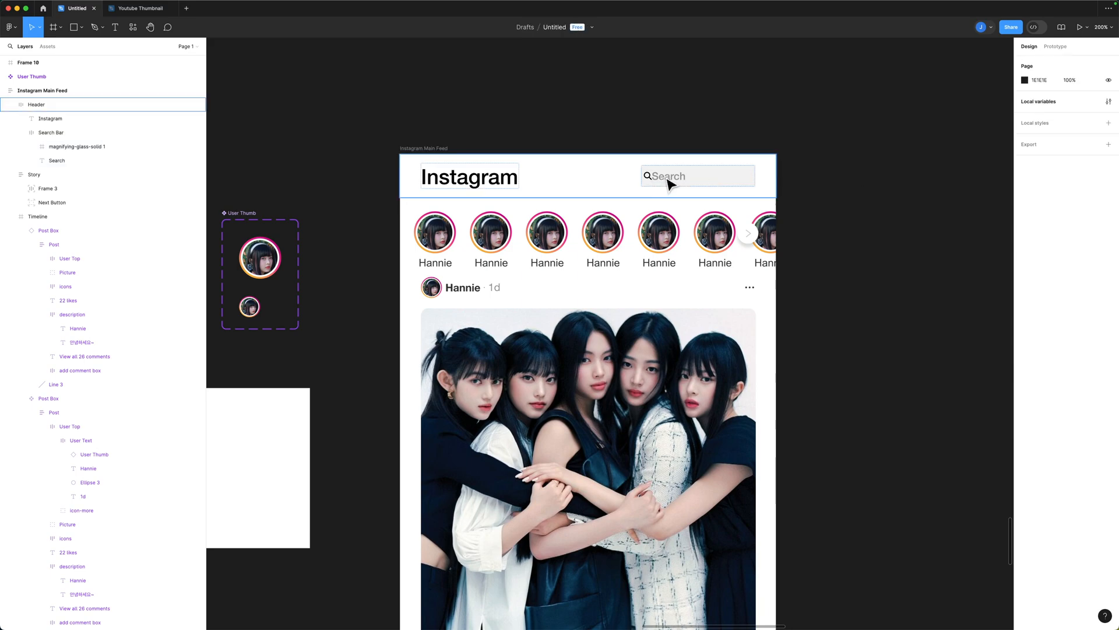
# Step: Set the Search Bar's horizontal padding to 8 and its item spacing to 4
pyautogui.click(61, 132)
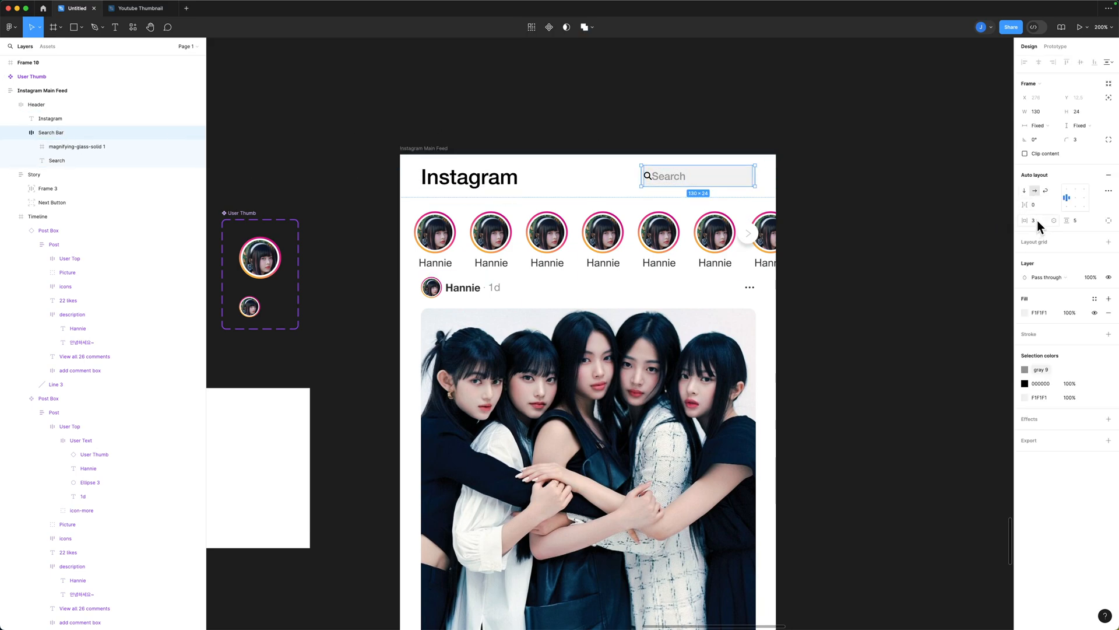
pyautogui.write('8')
pyautogui.press('Return')
pyautogui.write('5')
pyautogui.press('Return')
# Step: Set the magnifying-glass icon's size to 12 × 12
pyautogui.click(53, 161)
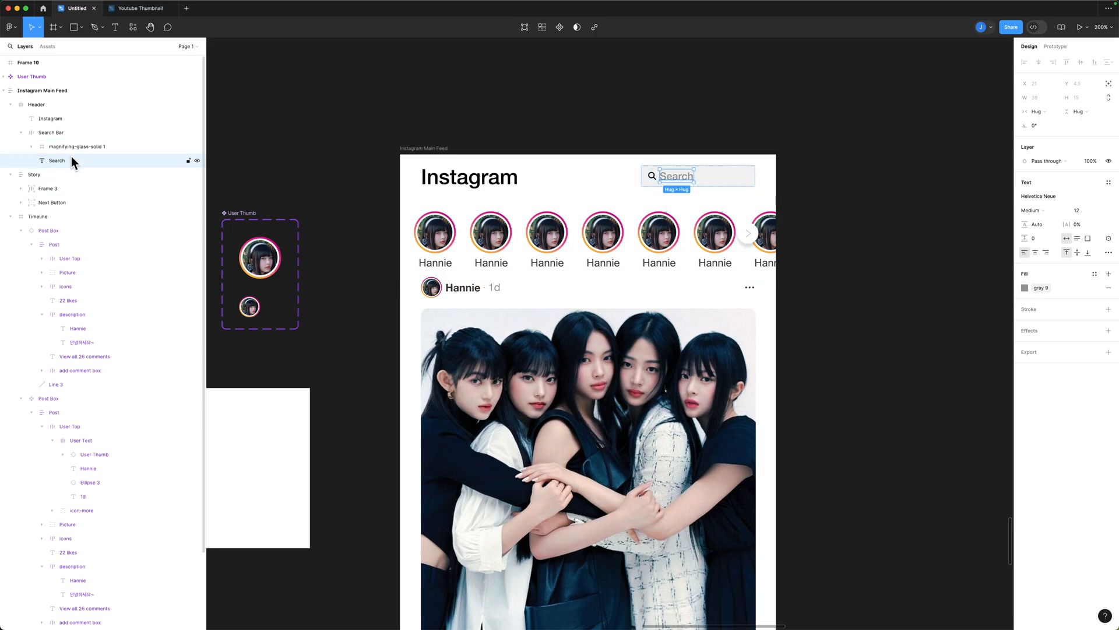
pyautogui.click(110, 146)
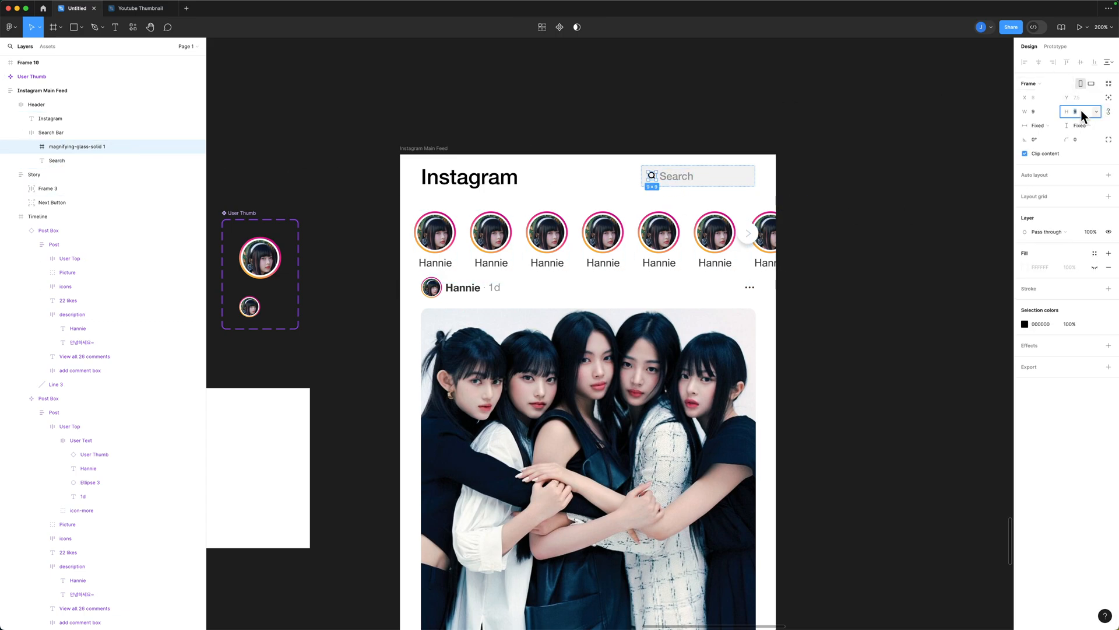
pyautogui.write('12')
pyautogui.press('Return')
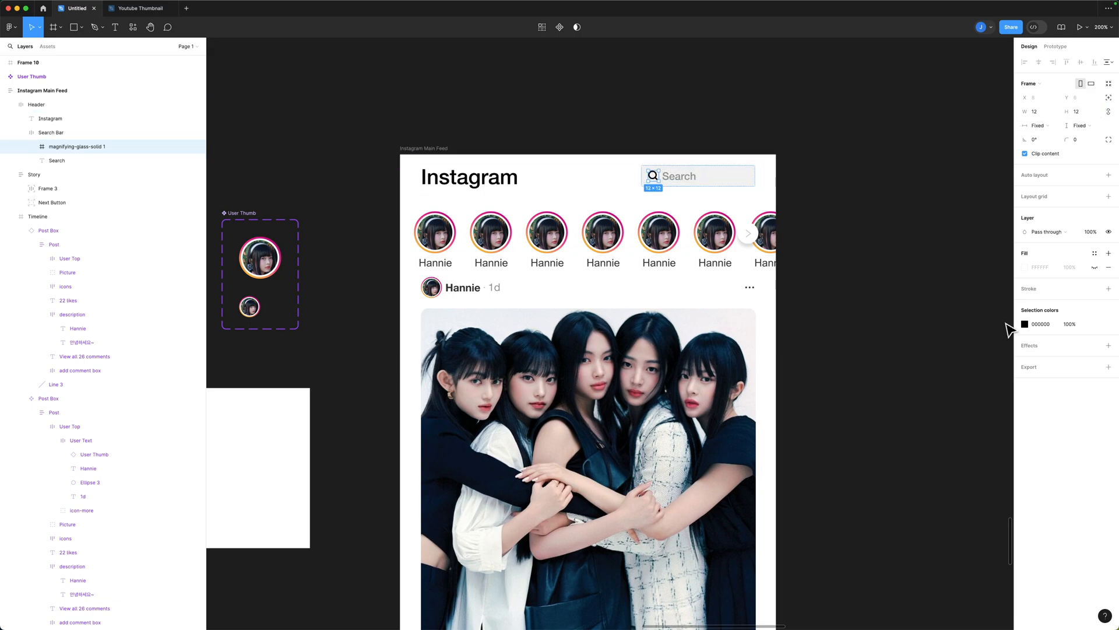
# Step: Recolour the magnifying-glass icon with the gray 9 library colour
pyautogui.click(1024, 324)
pyautogui.click(957, 325)
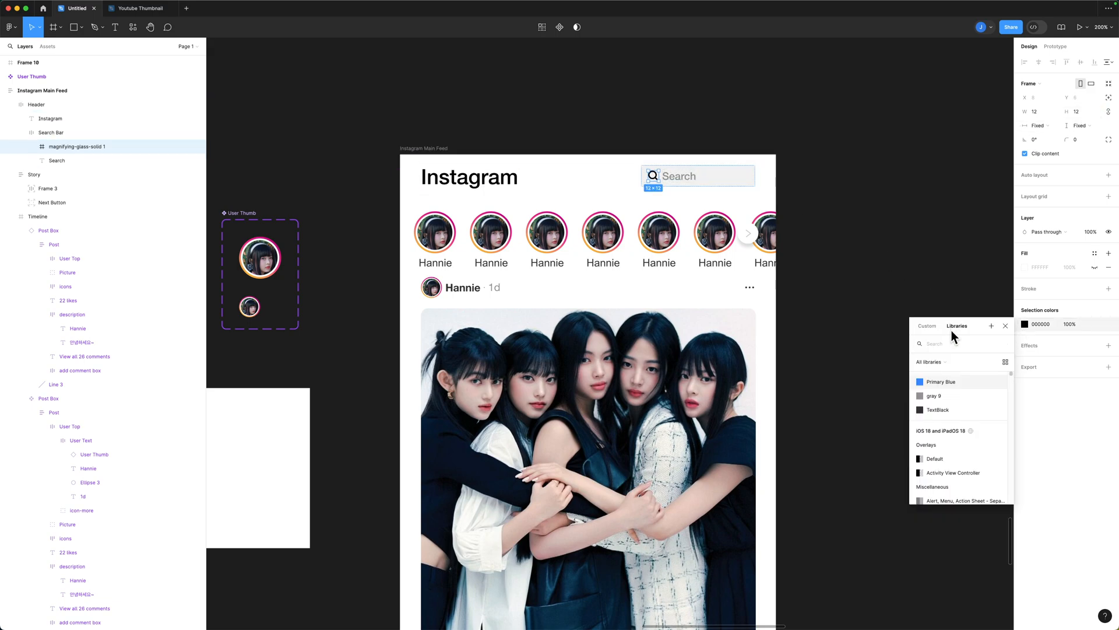
pyautogui.click(919, 395)
pyautogui.click(877, 255)
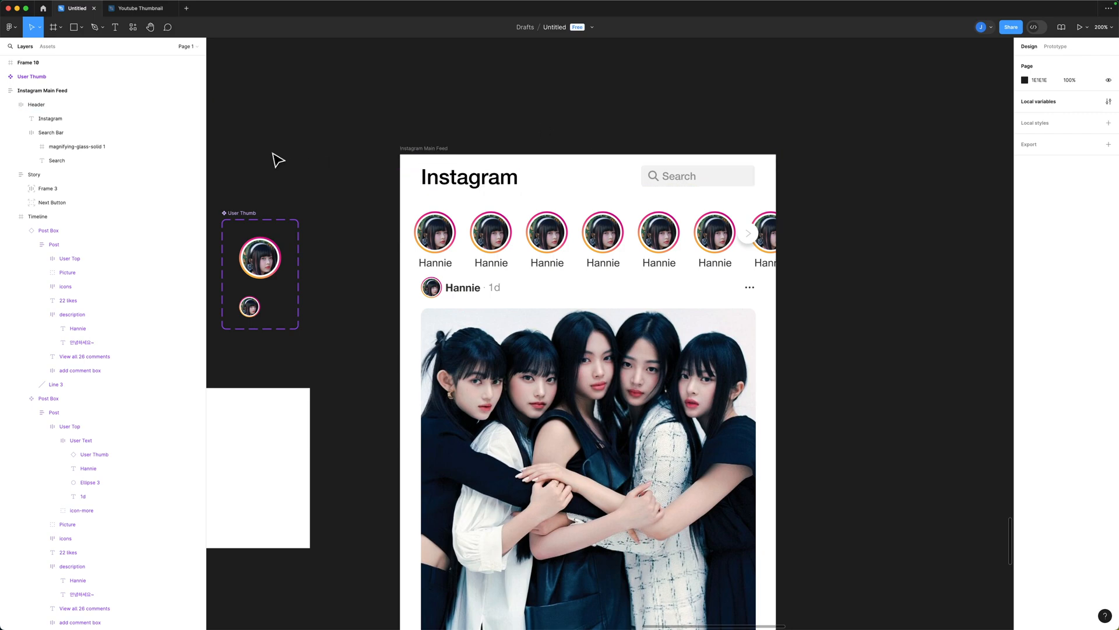
# Step: Set the magnifying-glass icon's width and height to 10
pyautogui.scroll(-5, 369, 200)
pyautogui.scroll(4, 369, 199)
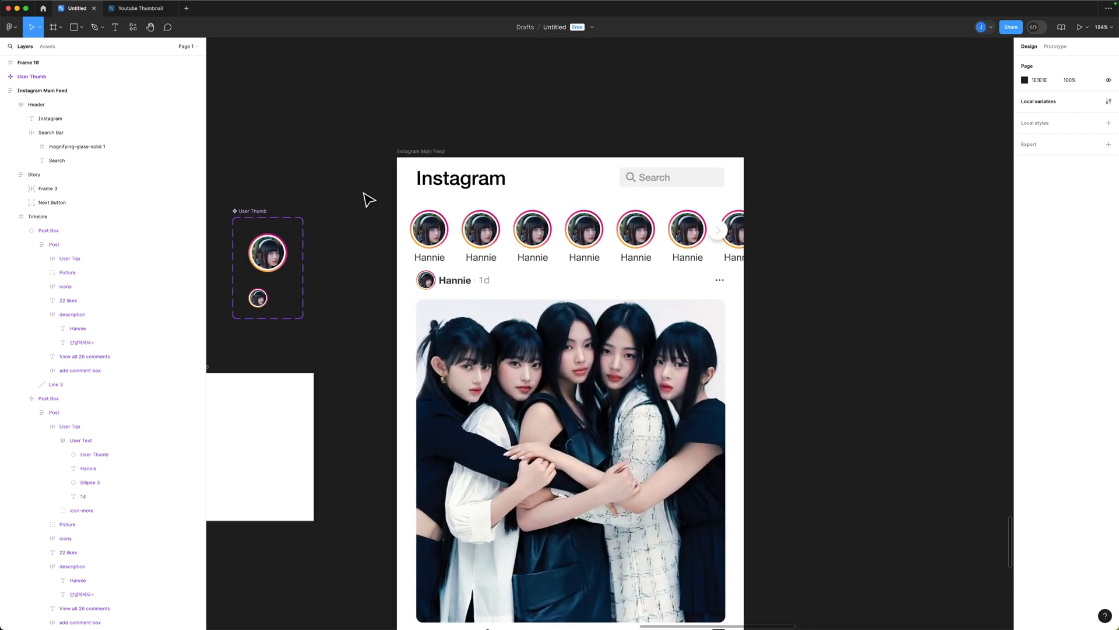
pyautogui.scroll(3, 369, 200)
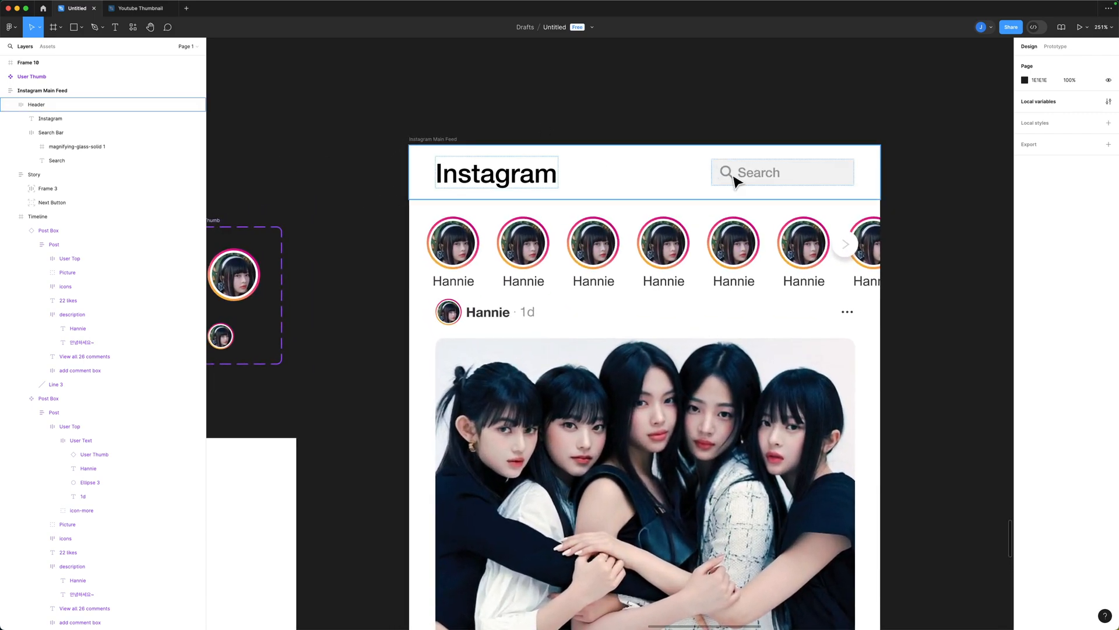
pyautogui.click(80, 147)
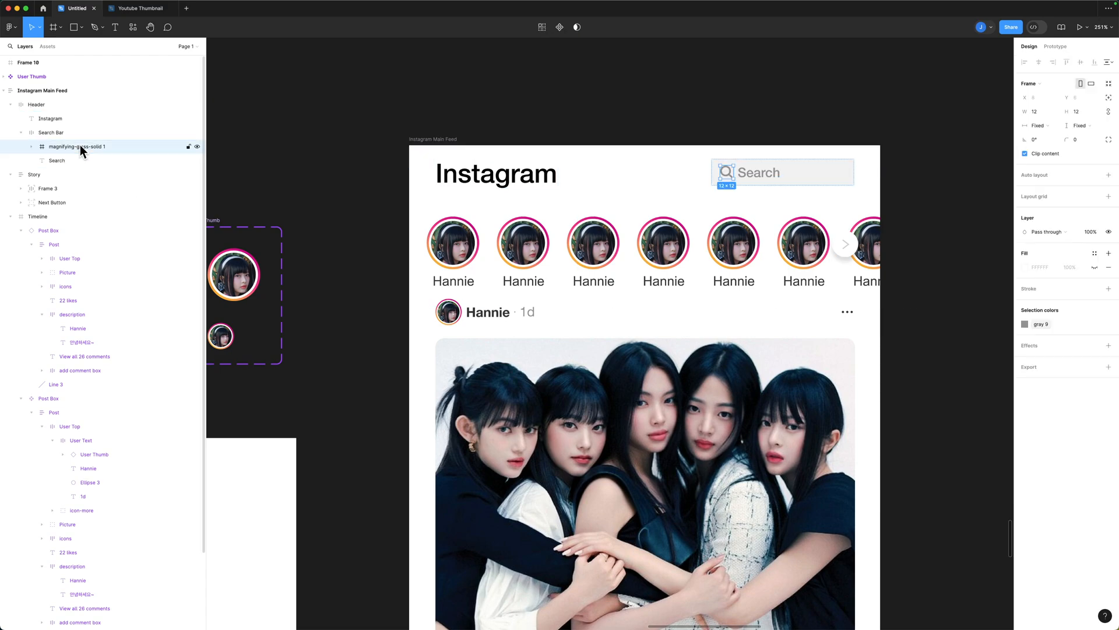
pyautogui.click(1079, 112)
pyautogui.write('10')
pyautogui.press('Return')
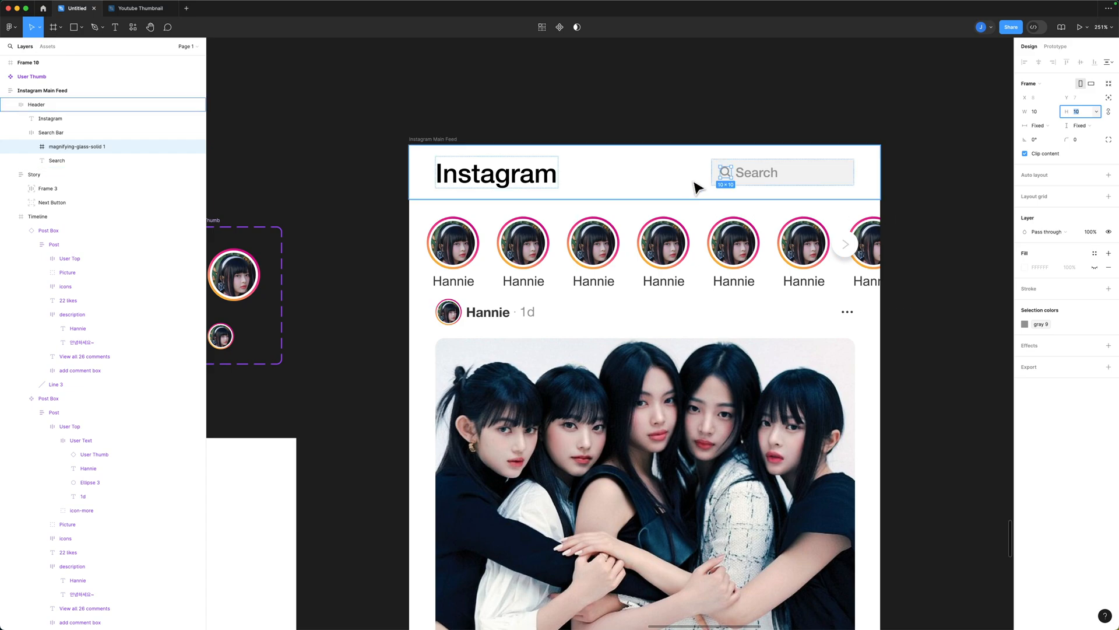
pyautogui.click(647, 116)
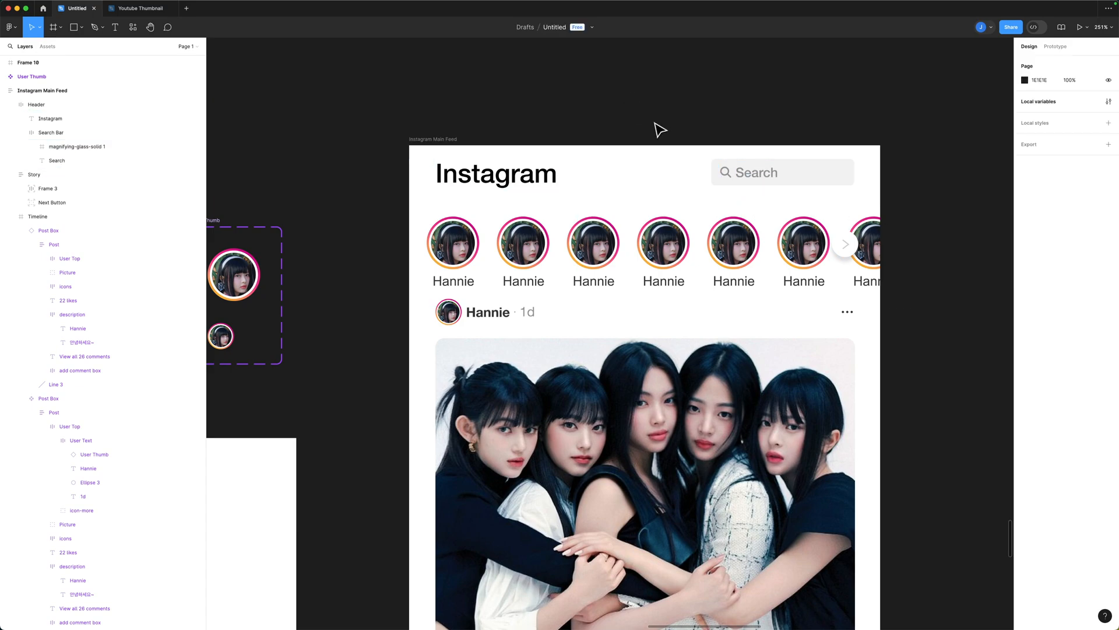
pyautogui.keyDown('super'); pyautogui.click(756, 175); pyautogui.keyUp('super')
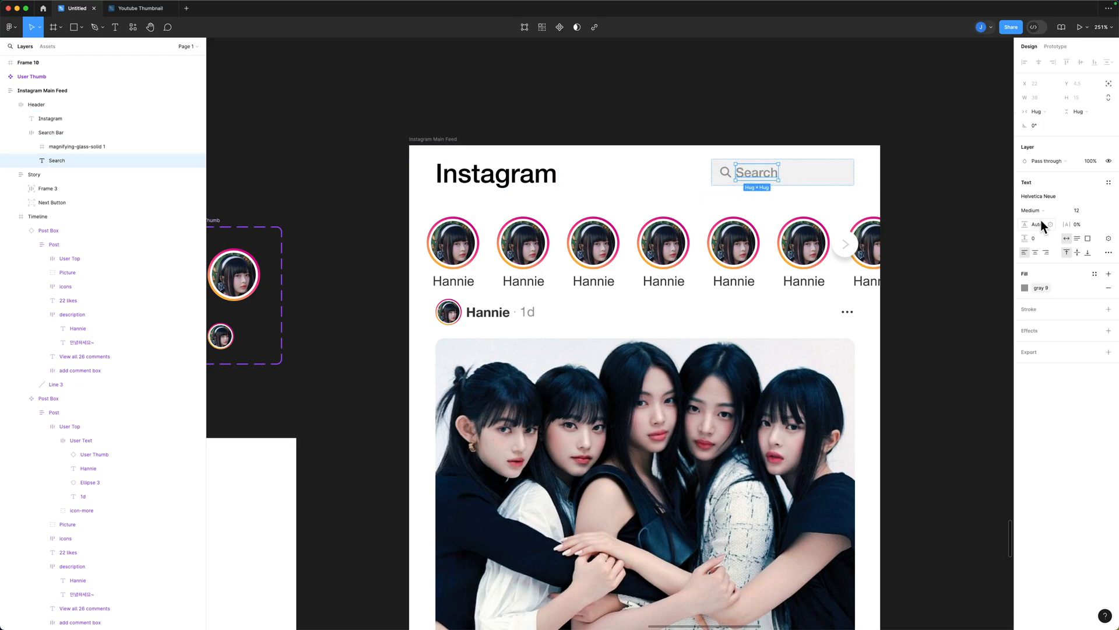
pyautogui.click(724, 180)
pyautogui.click(653, 110)
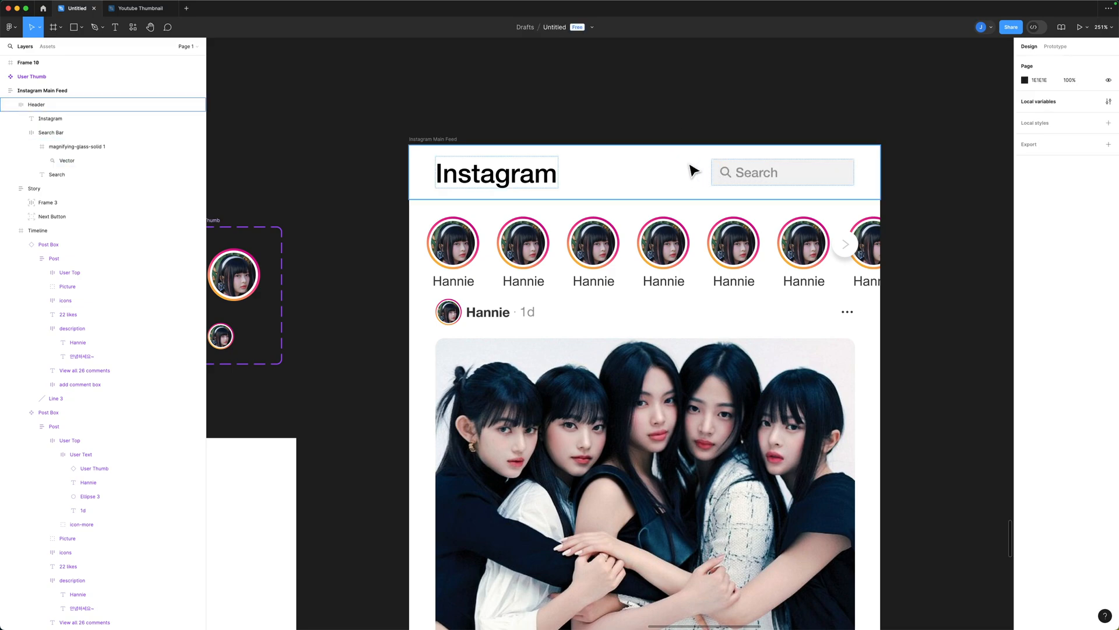
pyautogui.click(30, 146)
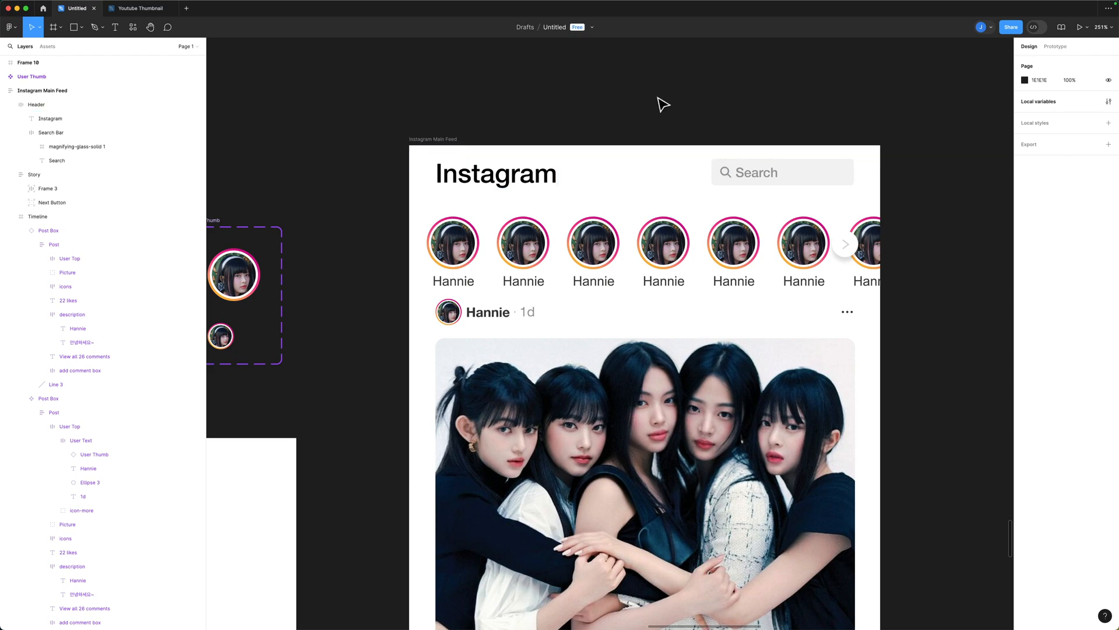
# Step: Set the spacing between the icon and the Search text in the Search Bar to 6
pyautogui.scroll(-6, 664, 108)
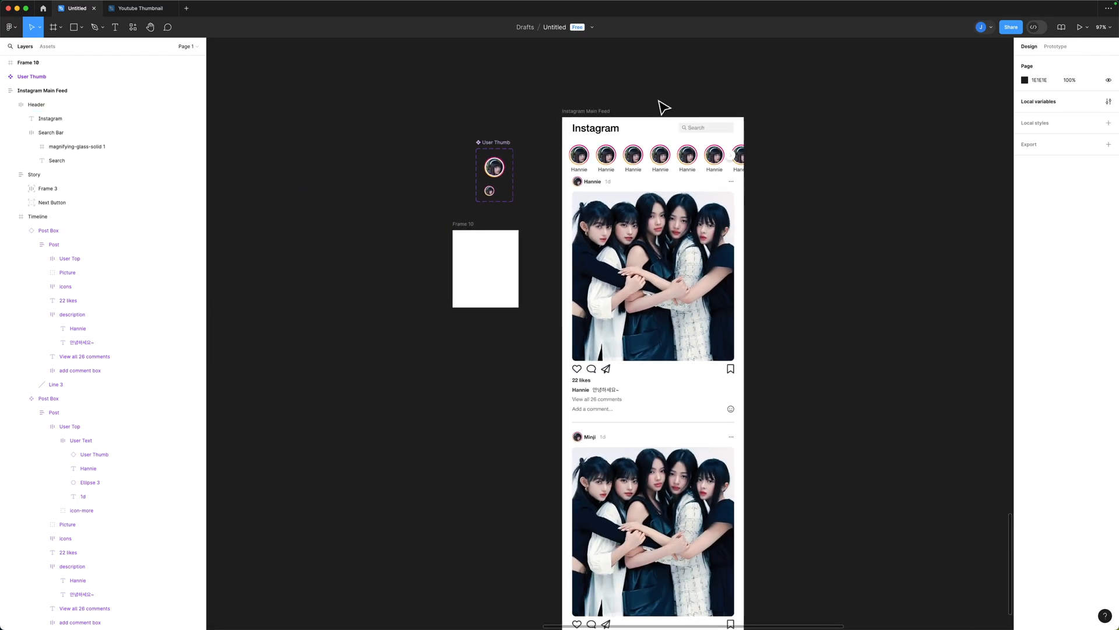
pyautogui.scroll(6, 664, 107)
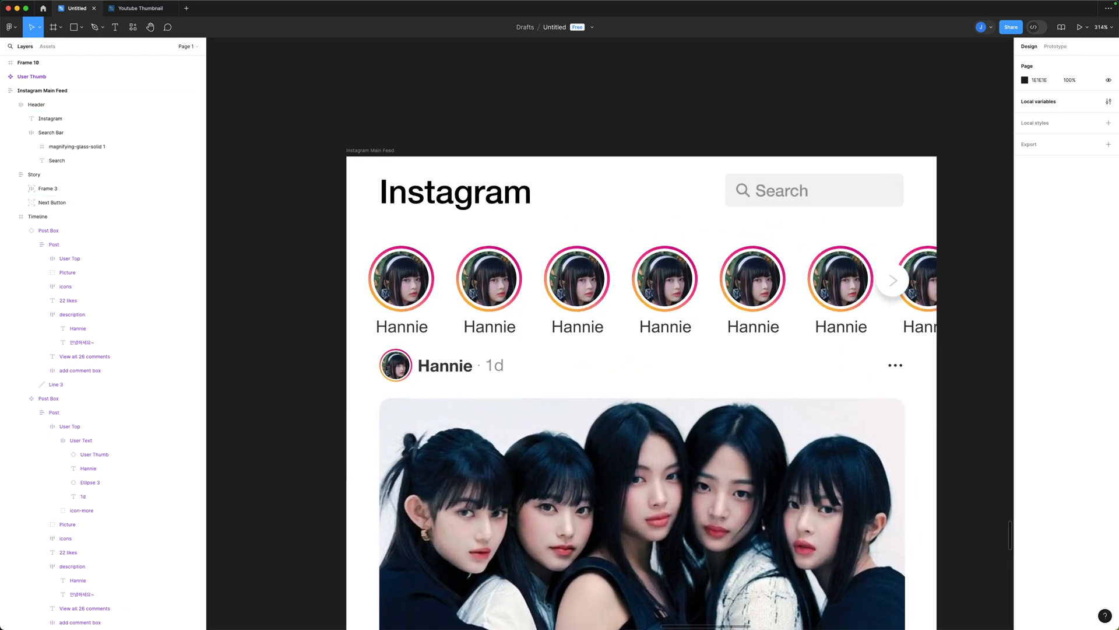
pyautogui.click(63, 133)
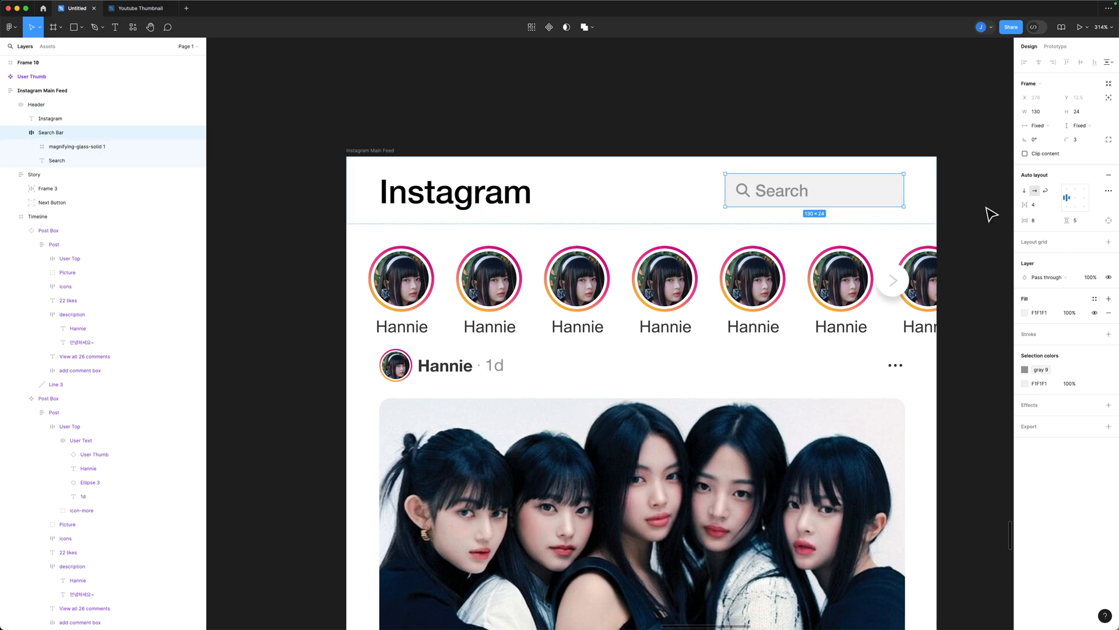
pyautogui.click(1036, 204)
pyautogui.write('6')
pyautogui.press('Return')
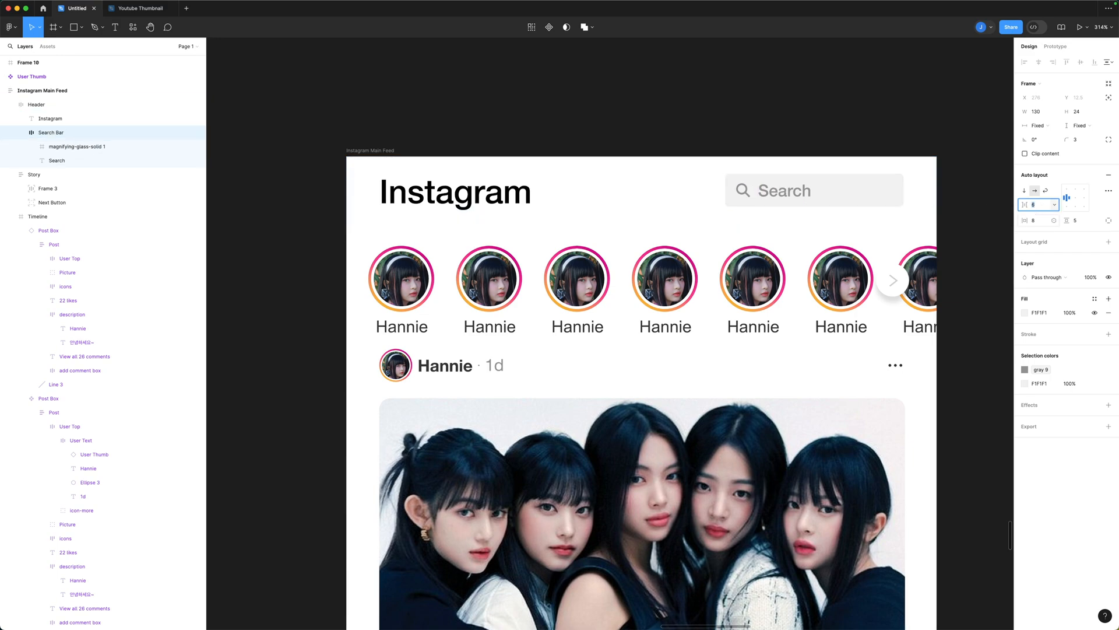
pyautogui.click(509, 103)
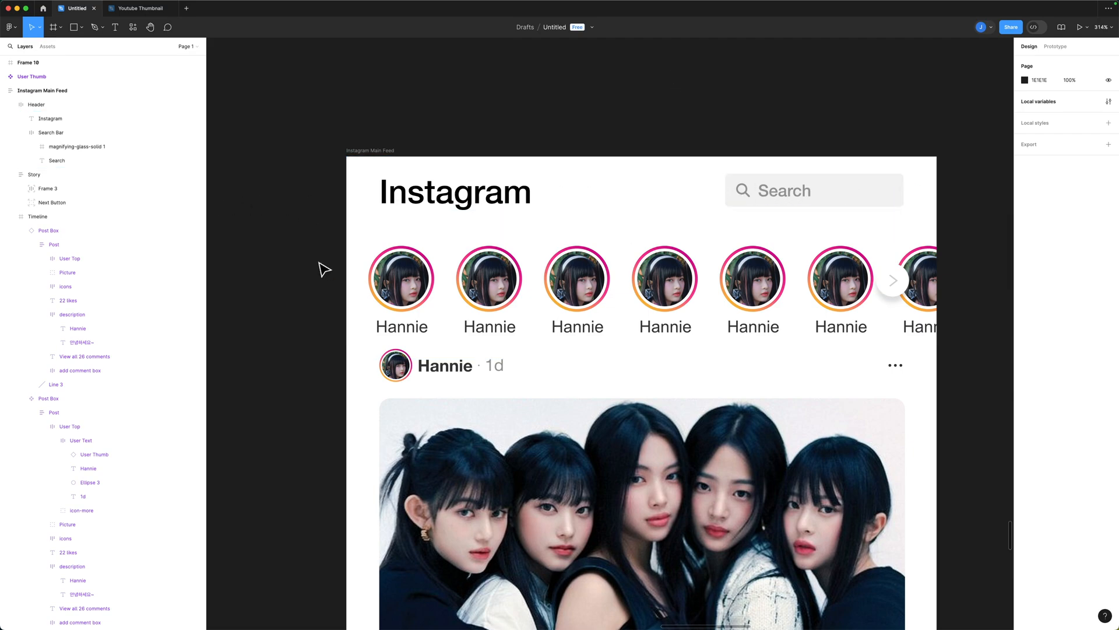
# Step: Copy the heart-regular icon frame from the icon row beneath the first post's picture
pyautogui.scroll(-5, 266, 264)
pyautogui.scroll(-10, 262, 260)
pyautogui.scroll(2, 263, 260)
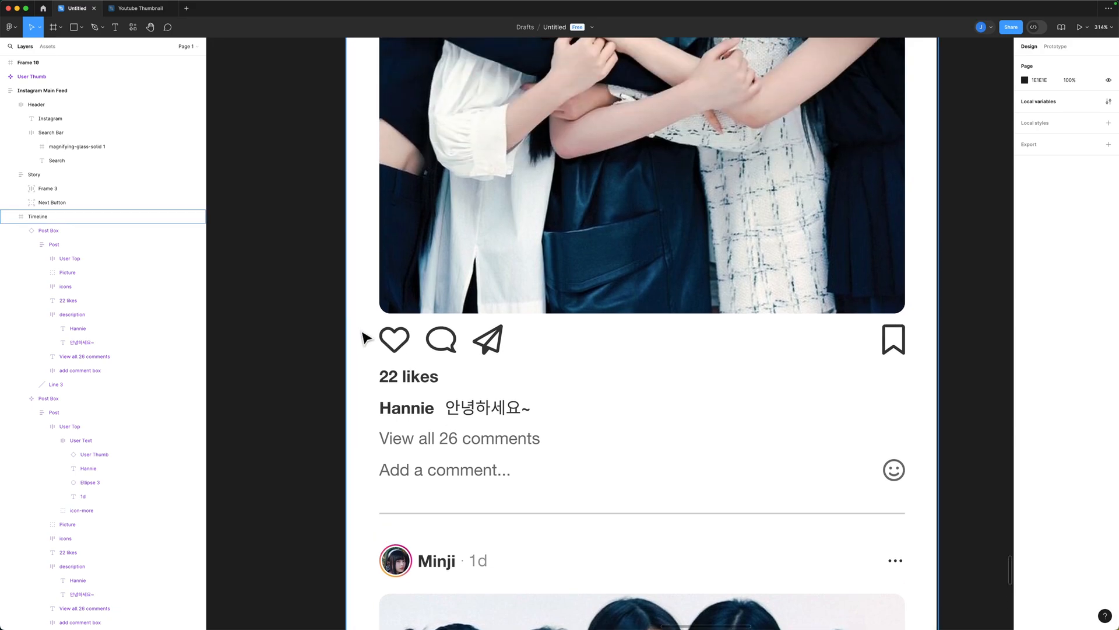
pyautogui.keyDown('super'); pyautogui.click(401, 349); pyautogui.keyUp('super')
pyautogui.scroll(2, 337, 314)
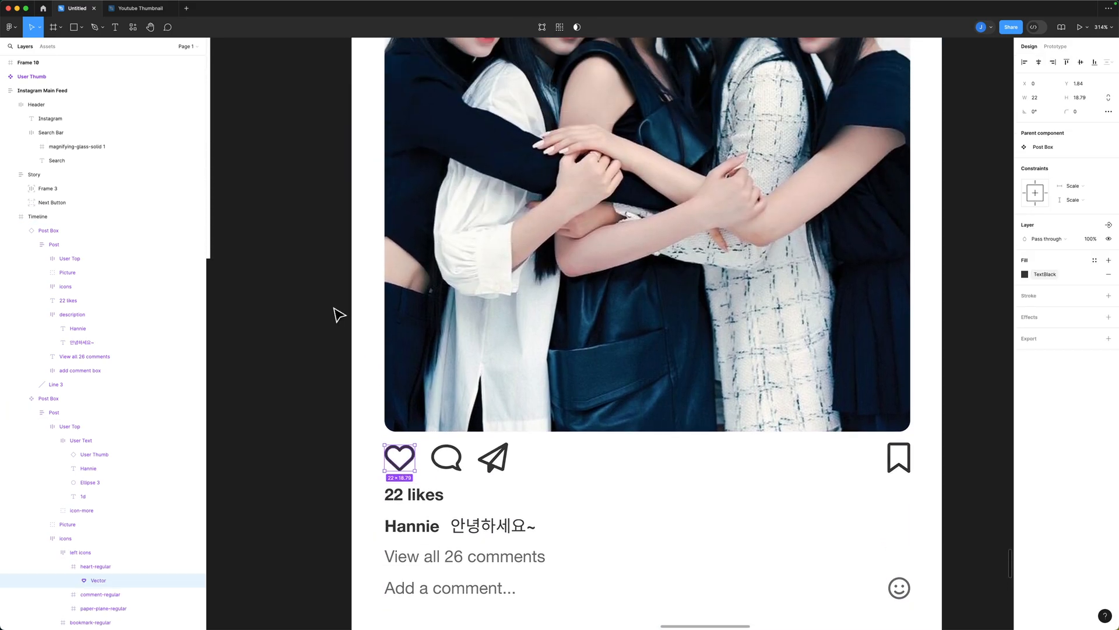
pyautogui.scroll(5, 337, 314)
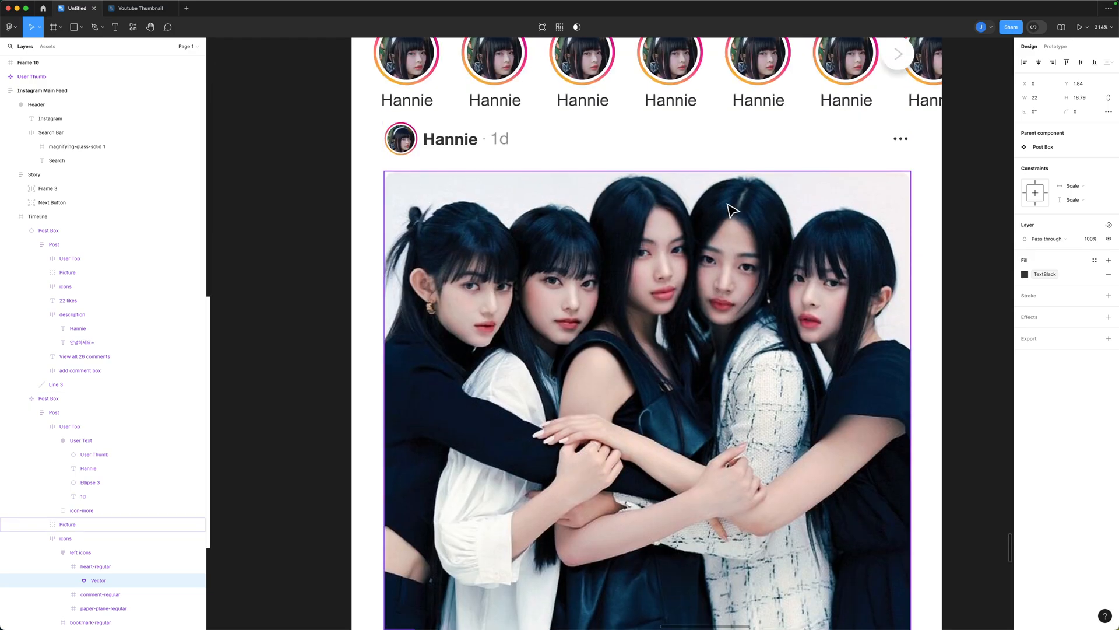
pyautogui.click(90, 566)
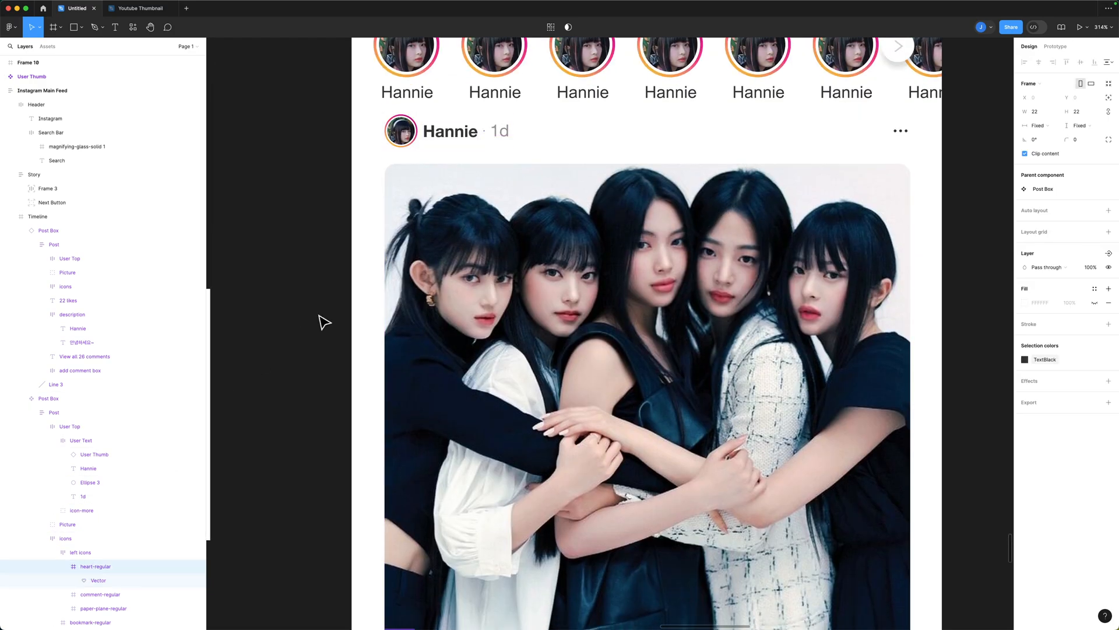
# Step: Paste the heart-regular icon into the Search Bar and move it out to sit directly in the Header after the bar
pyautogui.scroll(6, 532, 288)
pyautogui.click(872, 317)
pyautogui.click(873, 315)
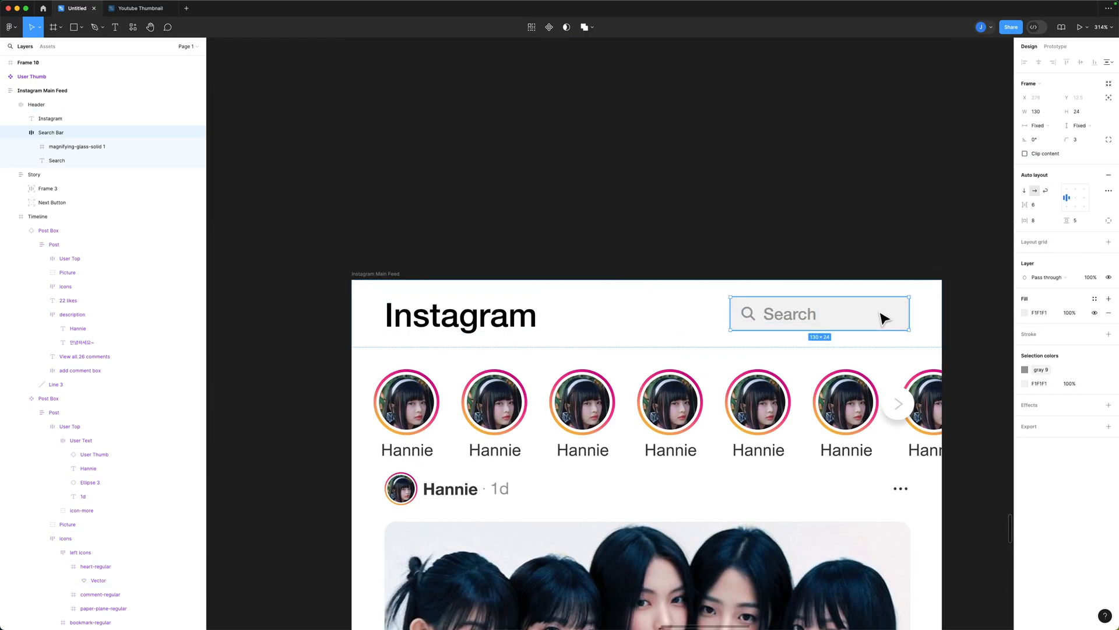
pyautogui.hotkey('ctrl', 'v')
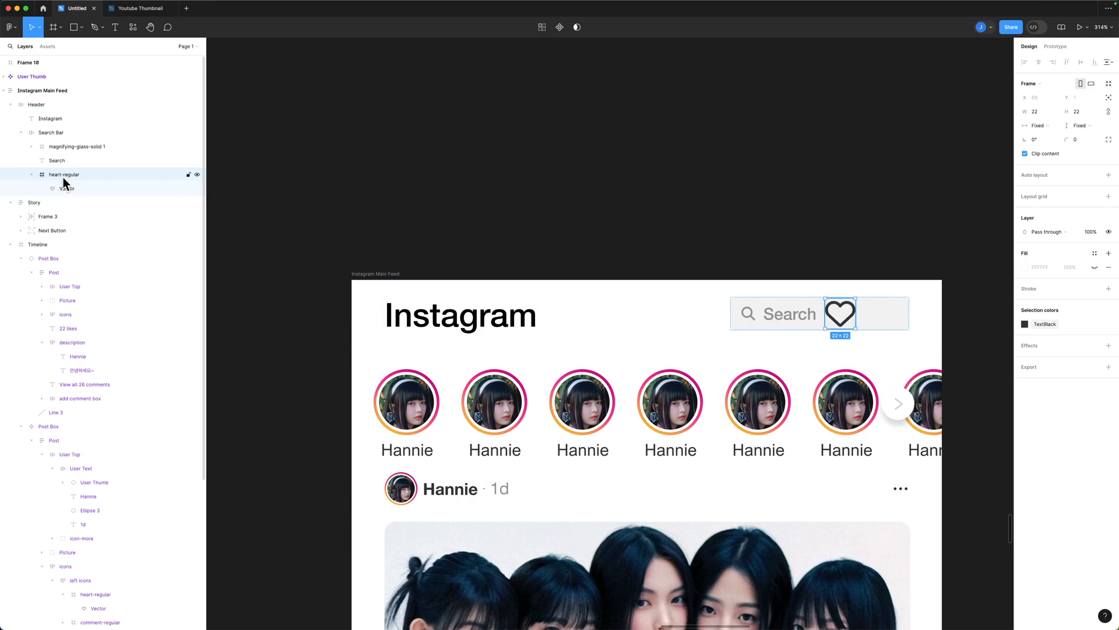
pyautogui.moveTo(62, 172); pyautogui.dragTo(45, 121)
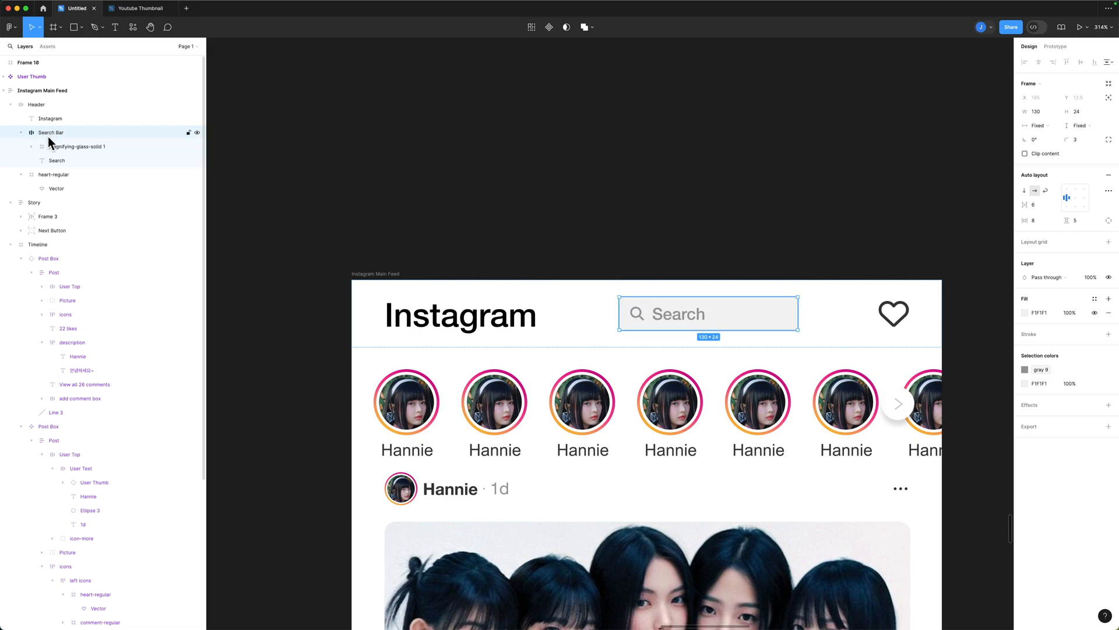
# Step: Group the Search Bar with the heart-regular icon in the Header and name the group Right
pyautogui.keyDown('shift'); pyautogui.click(61, 175); pyautogui.keyUp('shift')
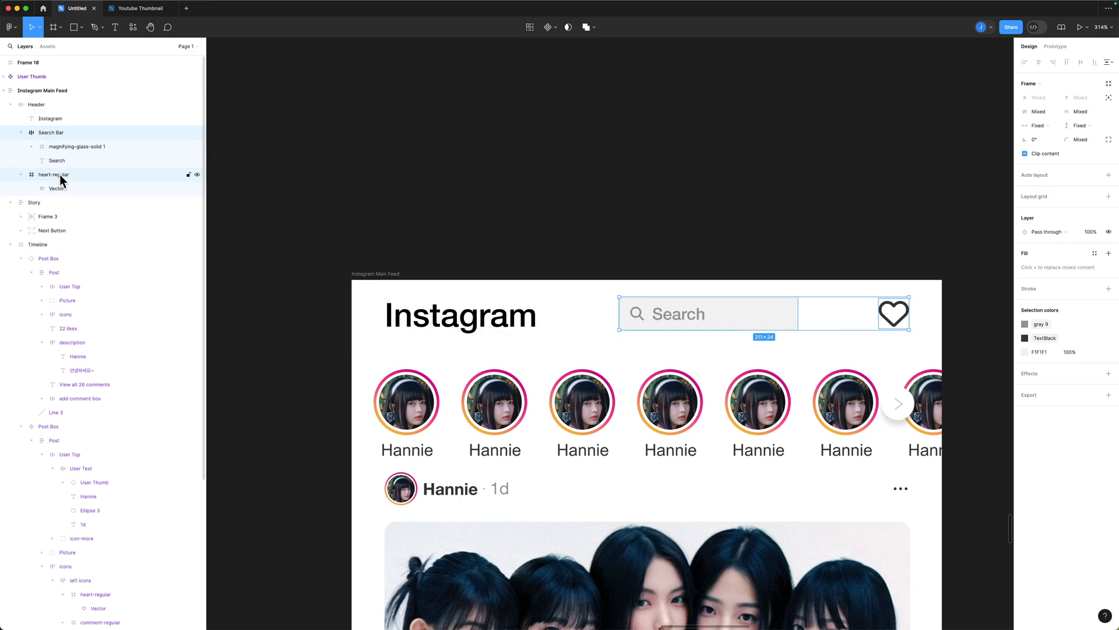
pyautogui.press('super+g')
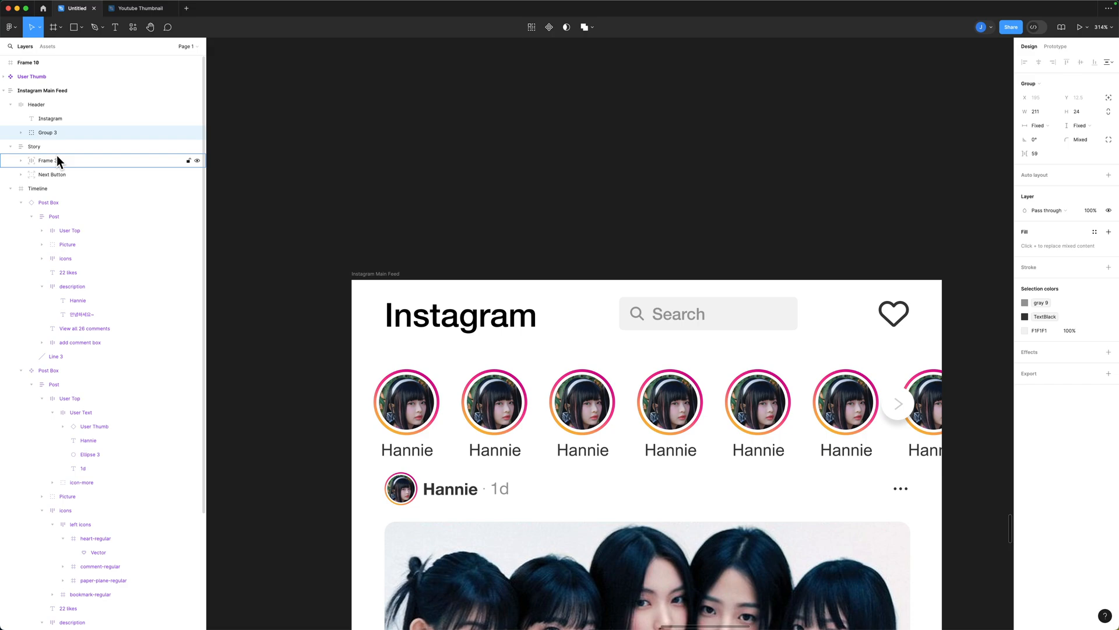
pyautogui.click(21, 133)
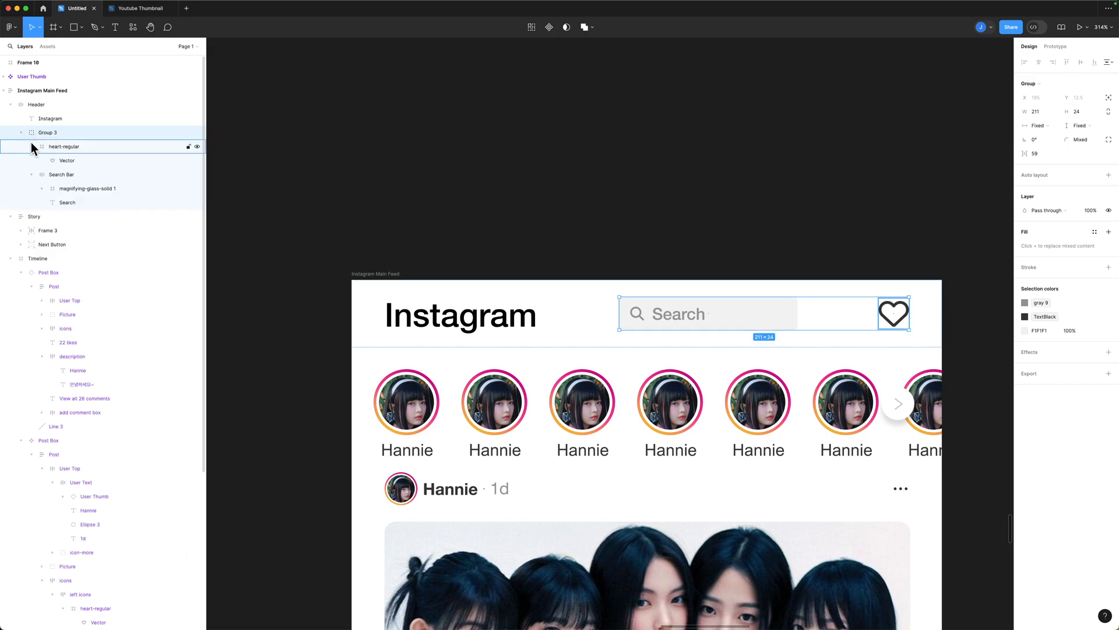
pyautogui.click(32, 159)
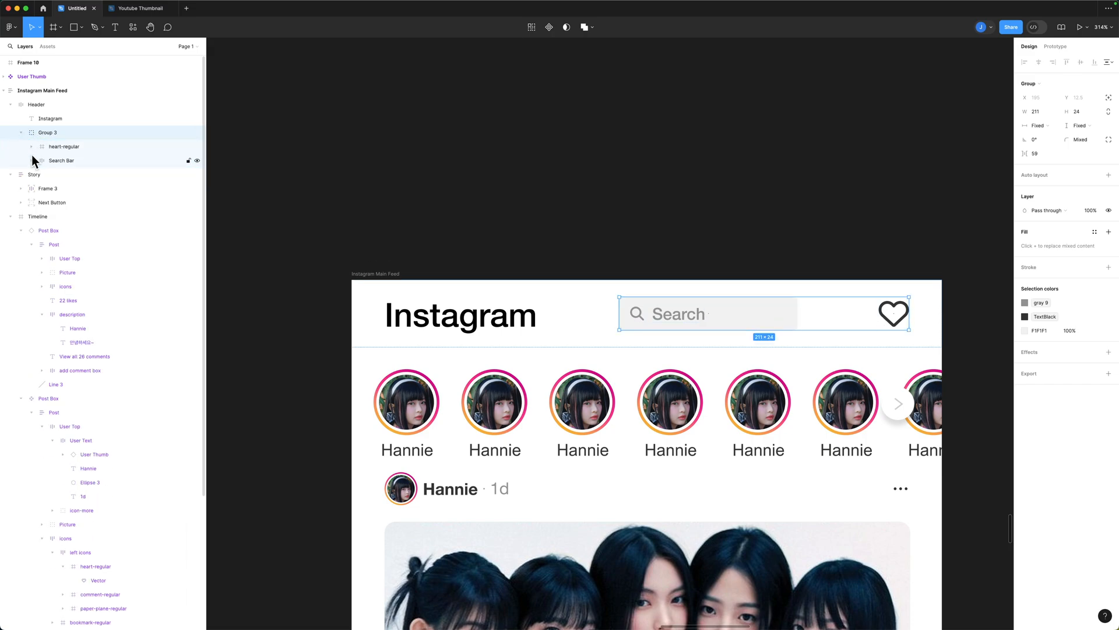
pyautogui.doubleClick(55, 132)
pyautogui.write('R')
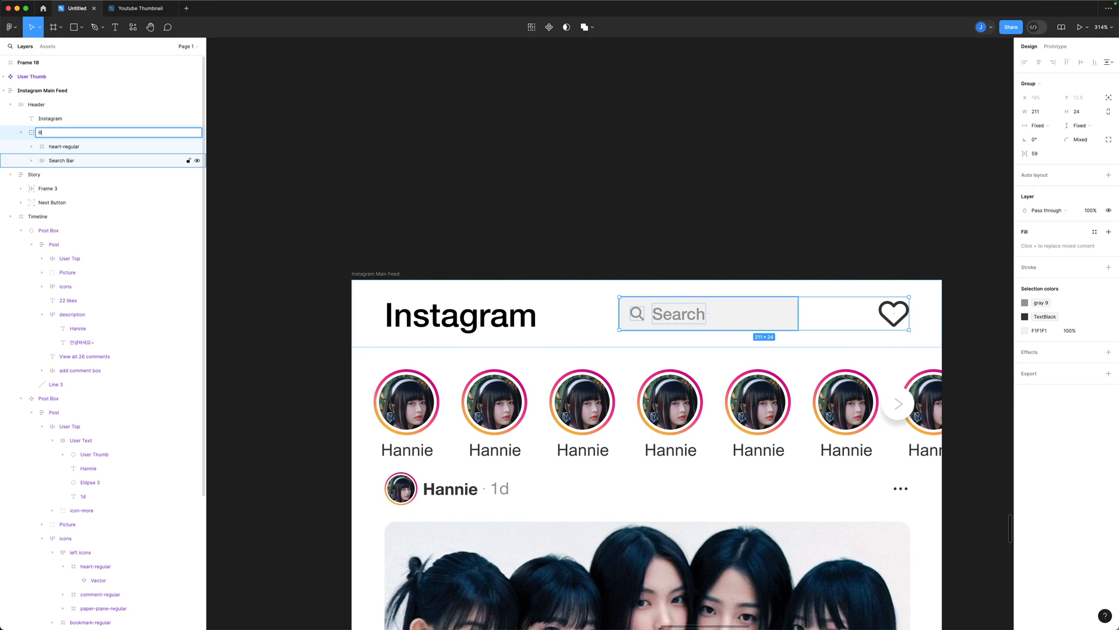
pyautogui.write('ight')
pyautogui.press('Return')
# Step: Reorder the Right group's layers so that heart-regular comes after the Search Bar
pyautogui.click(49, 146)
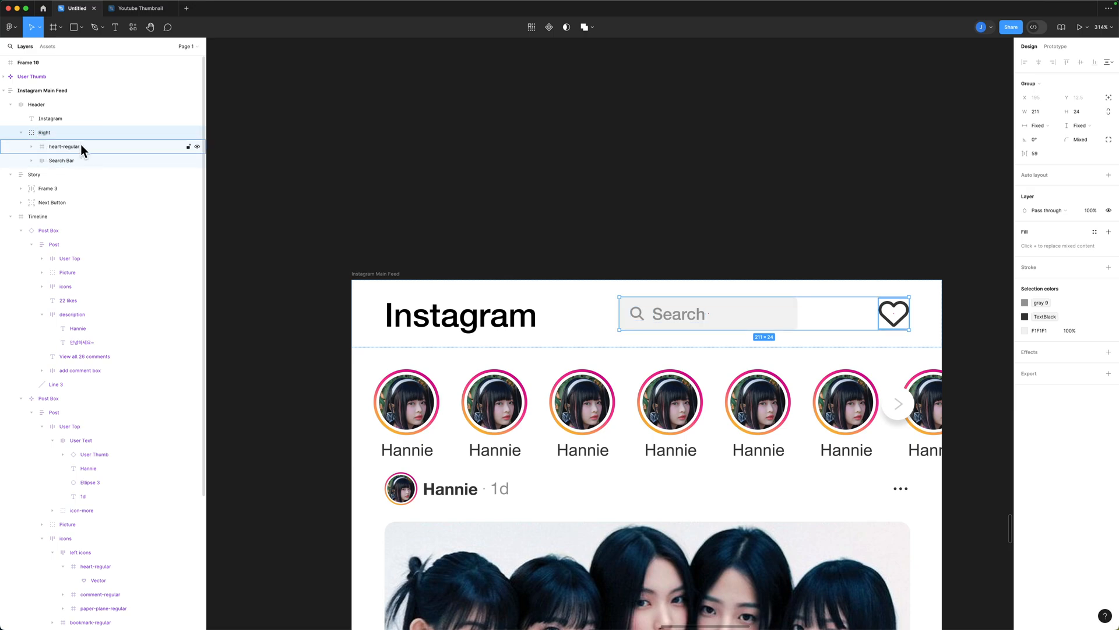
pyautogui.click(80, 145)
pyautogui.click(50, 160)
pyautogui.moveTo(58, 144); pyautogui.dragTo(60, 164)
# Step: Add horizontal auto layout to the Right group and align its items to the right and vertically centred
pyautogui.click(55, 131)
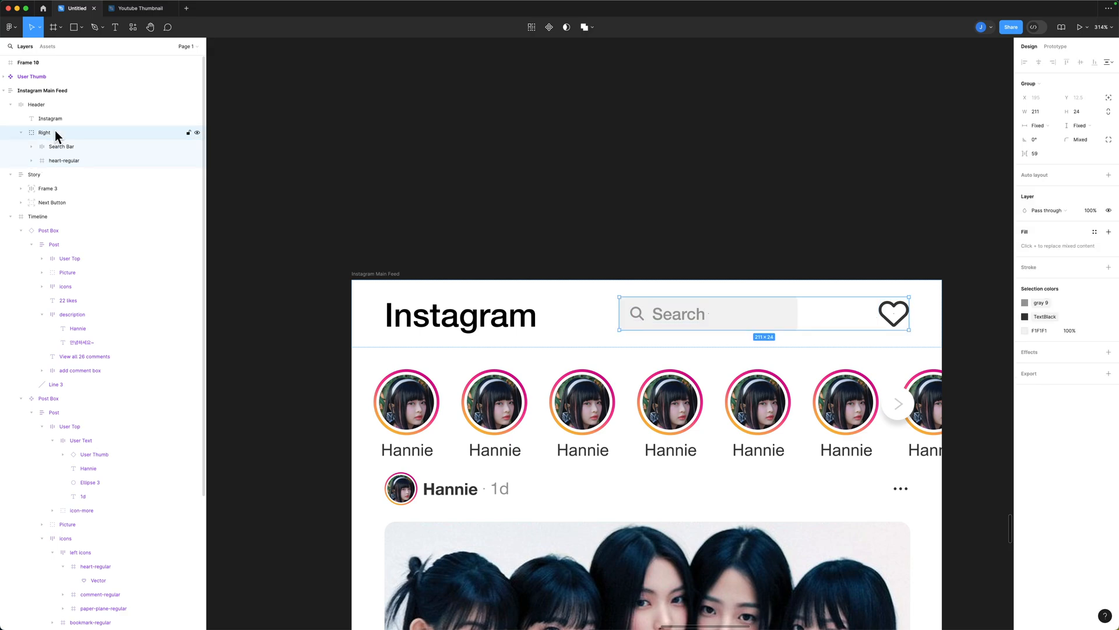
pyautogui.click(1109, 176)
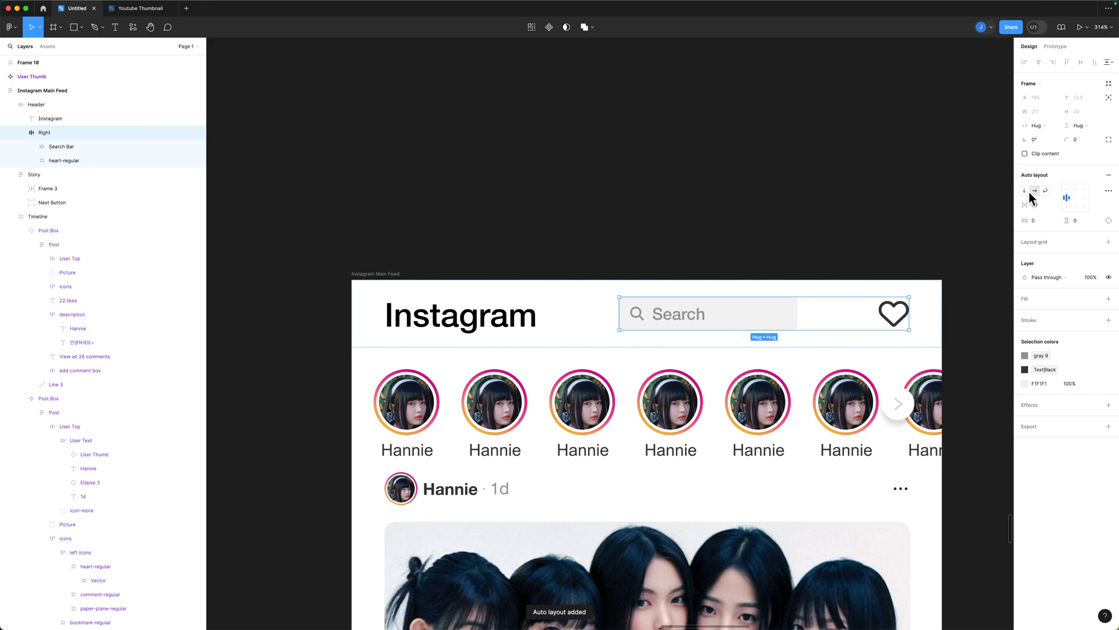
pyautogui.click(1086, 199)
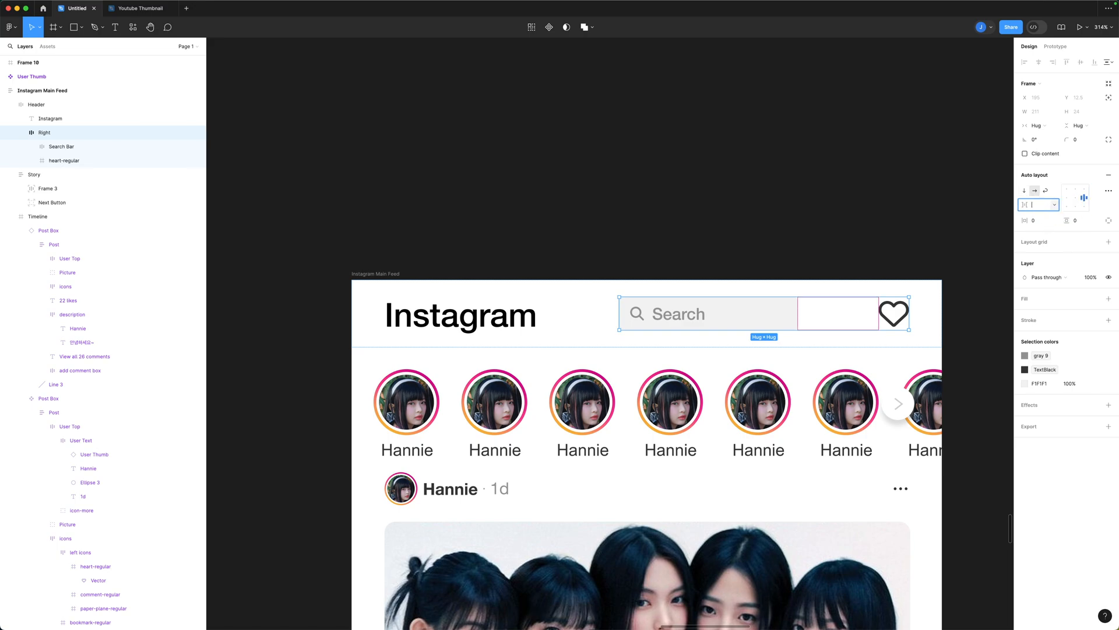
# Step: Try spacings of 24 and 16 between the Search Bar and the heart icon in the Right frame
pyautogui.write('24')
pyautogui.press('Return')
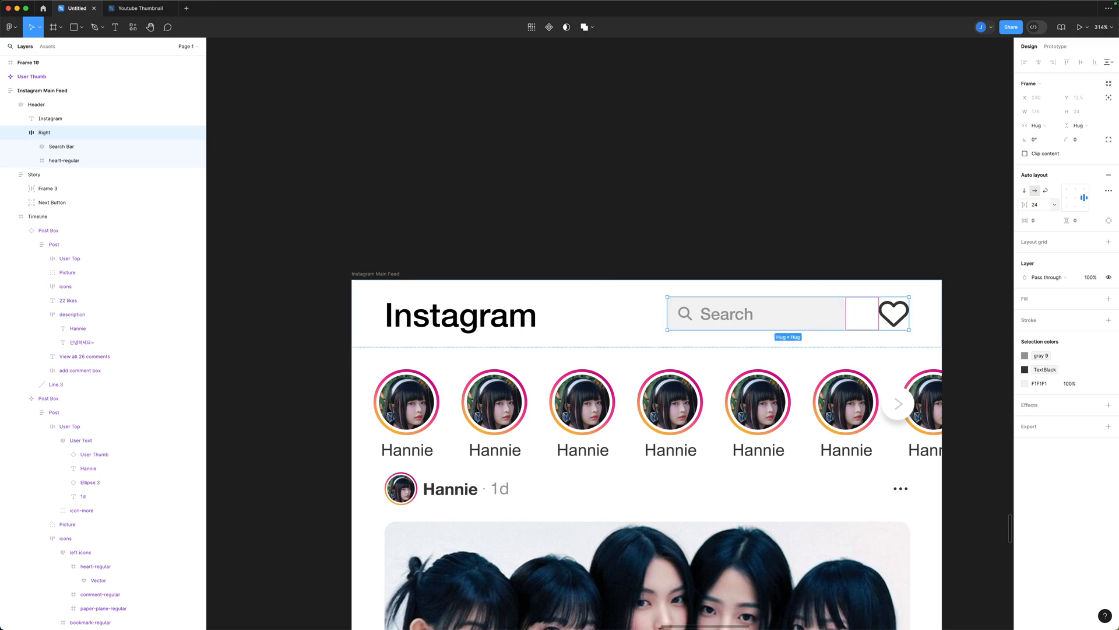
pyautogui.click(1040, 204)
pyautogui.write('16')
pyautogui.press('Return')
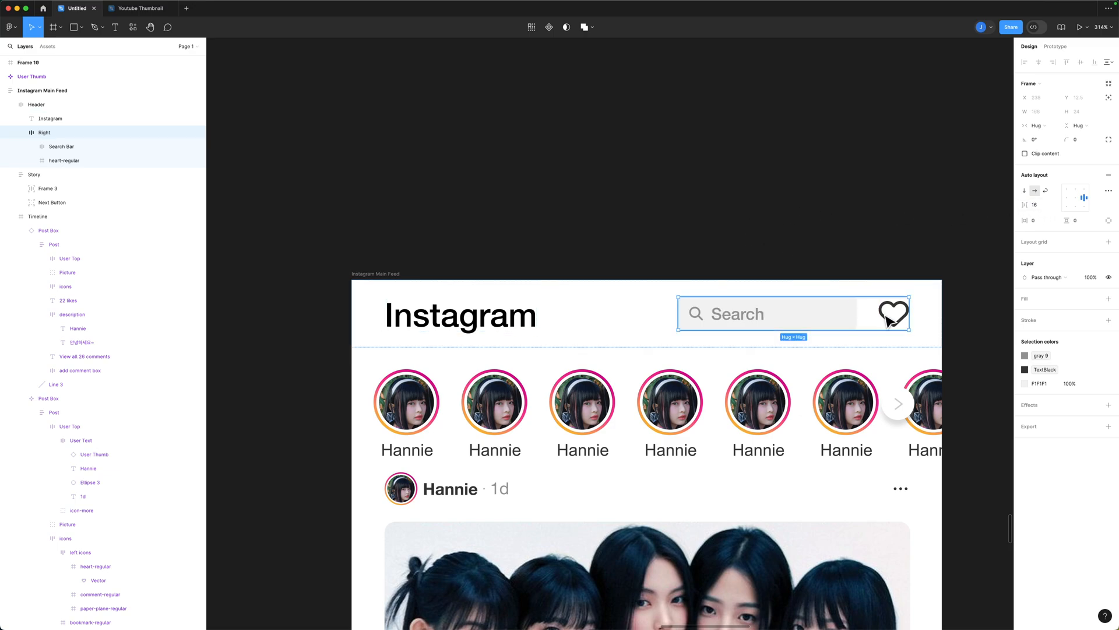
# Step: Set the spacing between the Search Bar and the heart icon in the Right frame to 10
pyautogui.click(559, 185)
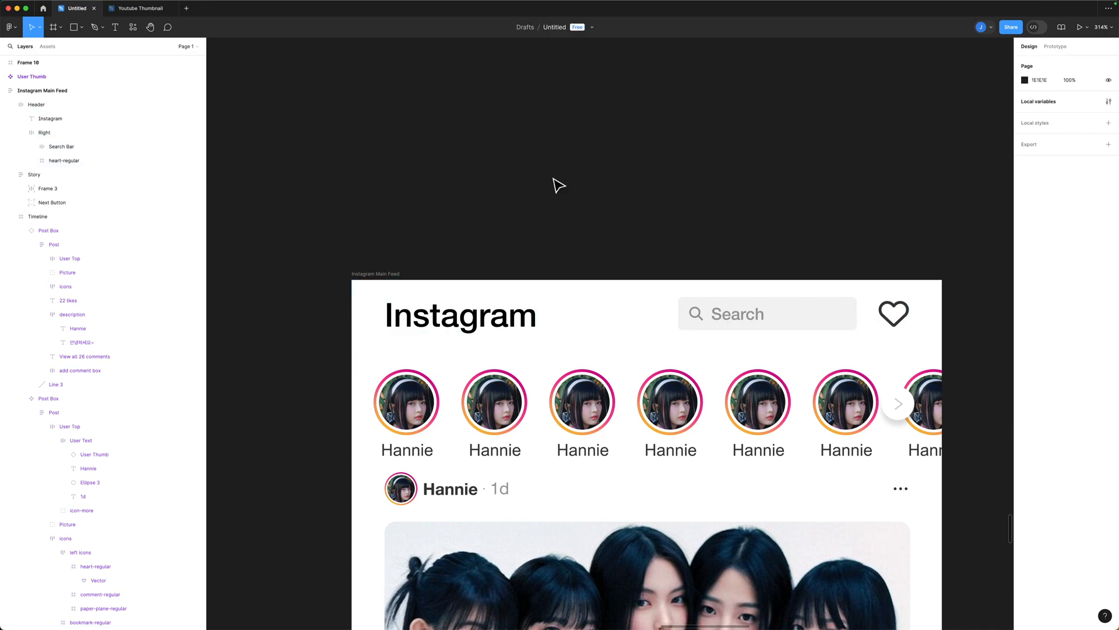
pyautogui.scroll(-5, 559, 186)
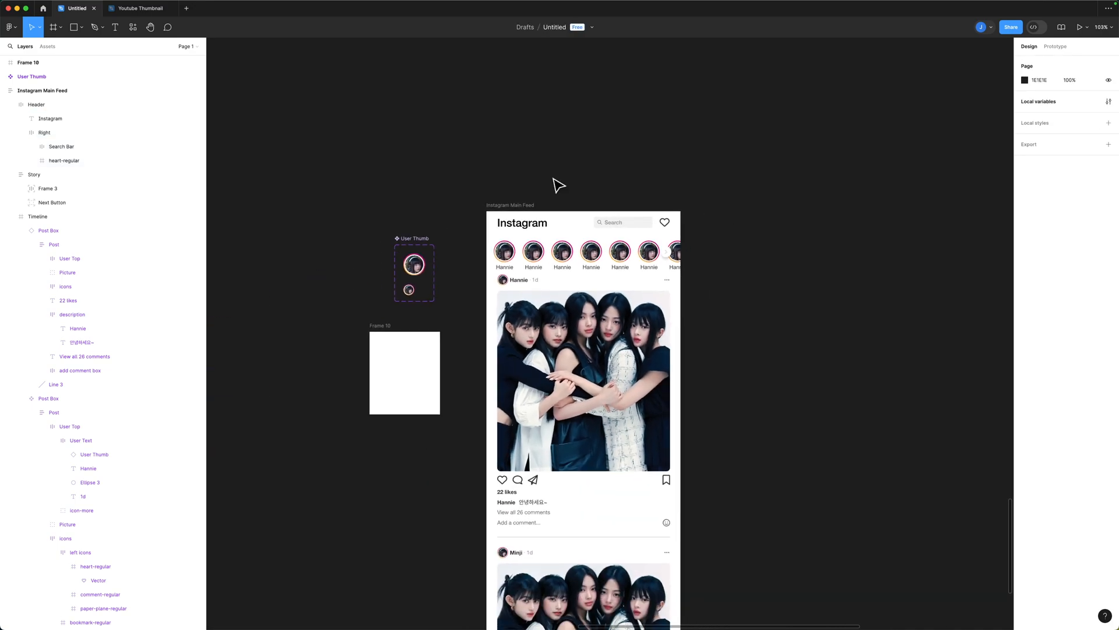
pyautogui.scroll(-1, 559, 185)
pyautogui.scroll(5, 678, 216)
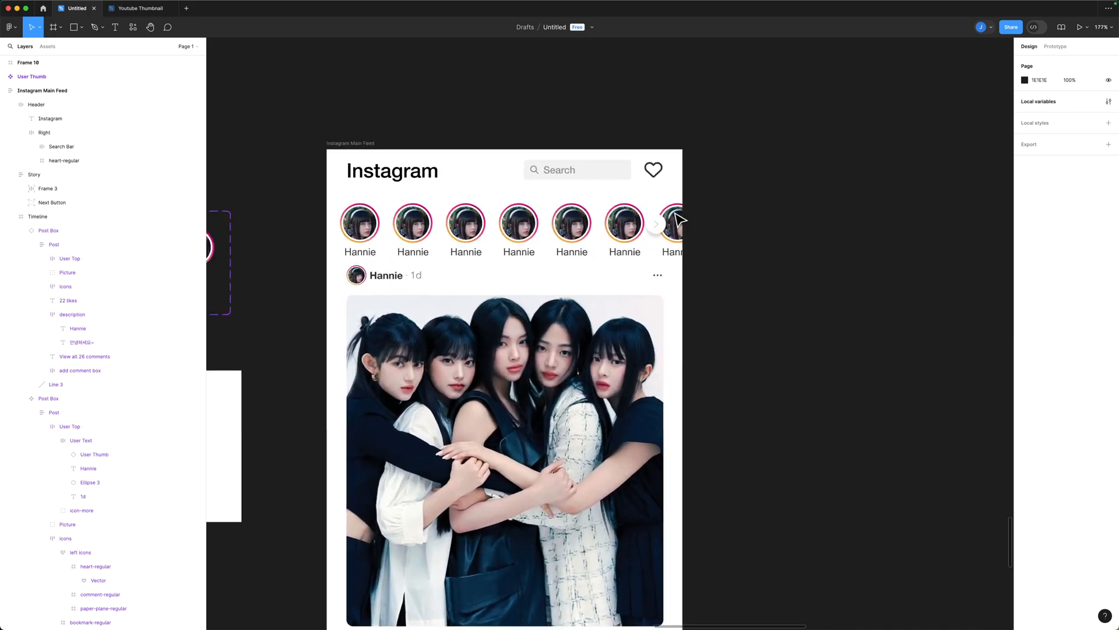
pyautogui.click(85, 131)
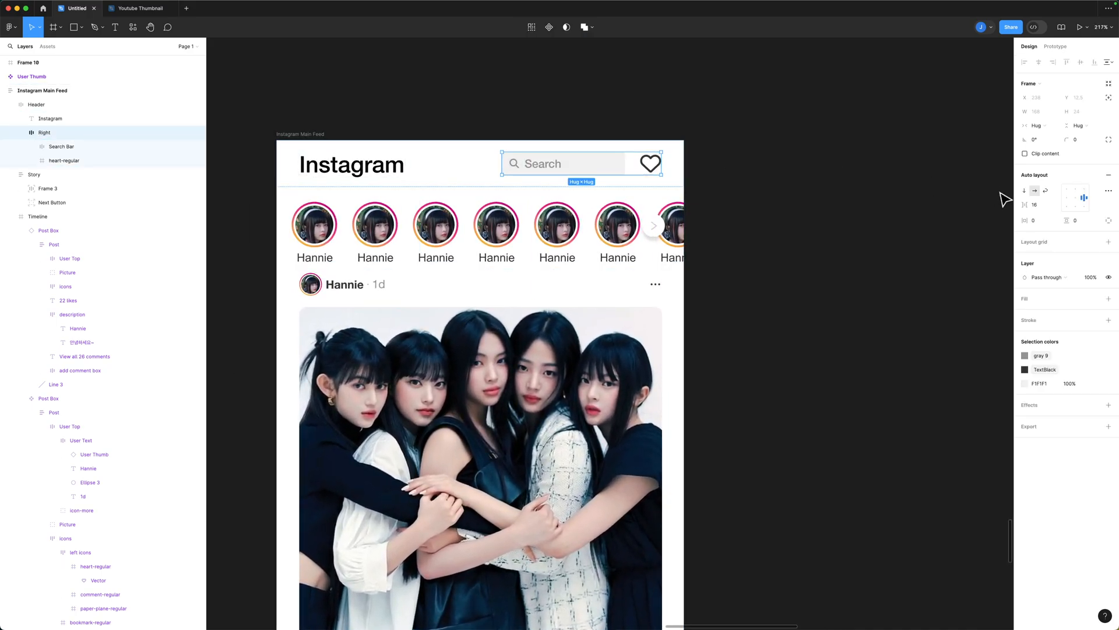
pyautogui.write('10')
pyautogui.press('Return')
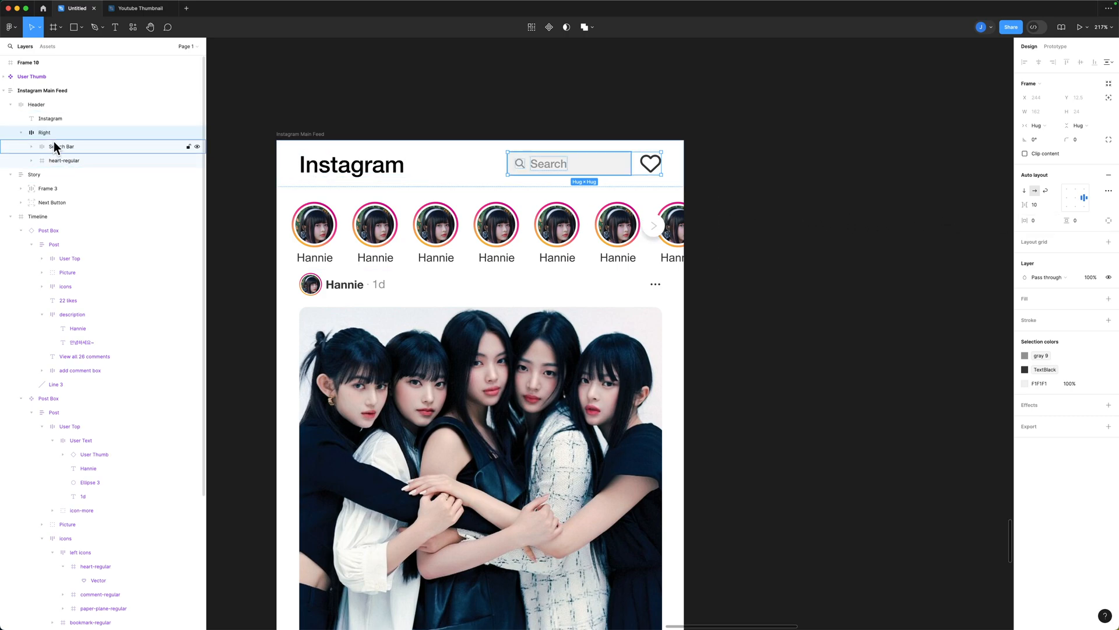
# Step: Reduce the Header's horizontal padding, first to 18 and then slightly further, aligning its title with the outer edge of the first story thumbnail
pyautogui.click(56, 104)
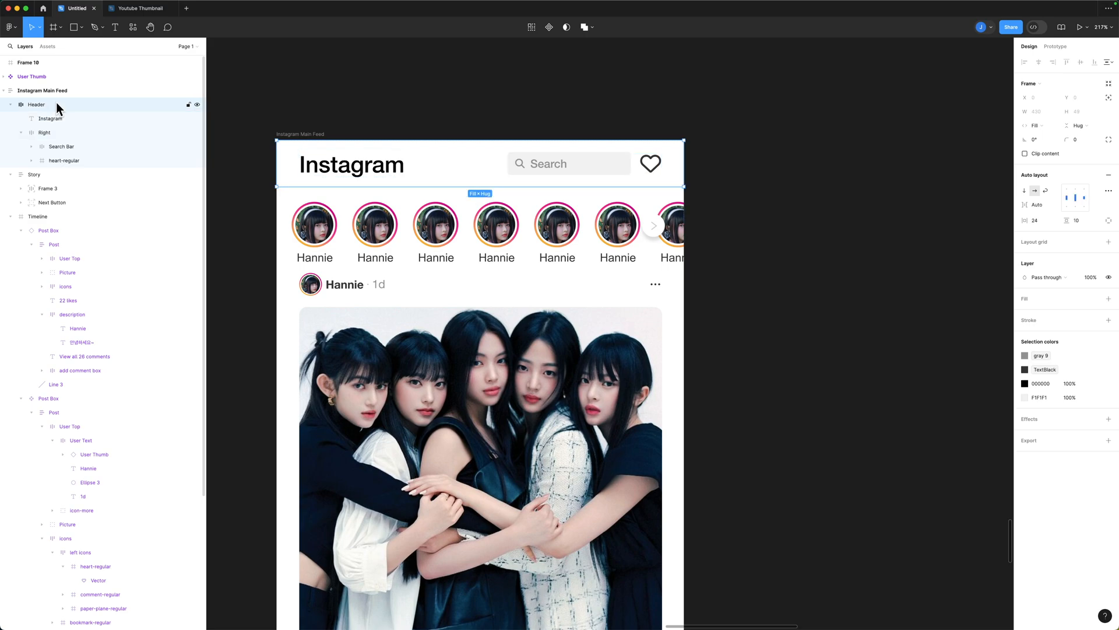
pyautogui.click(1036, 221)
pyautogui.write('18')
pyautogui.press('Return')
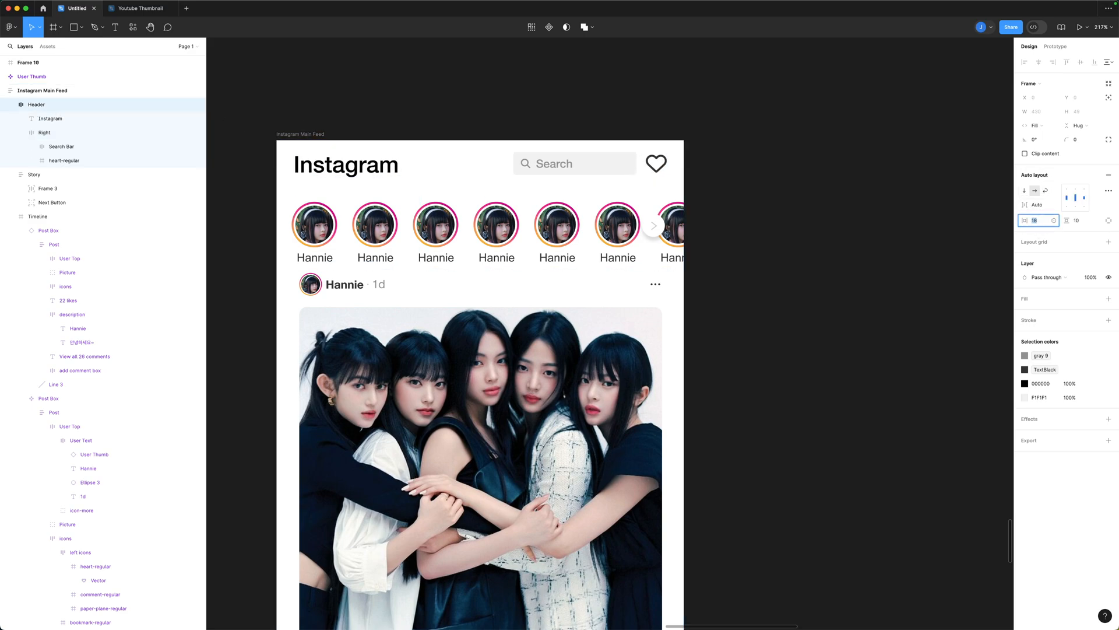
pyautogui.press('Return')
pyautogui.click(872, 210)
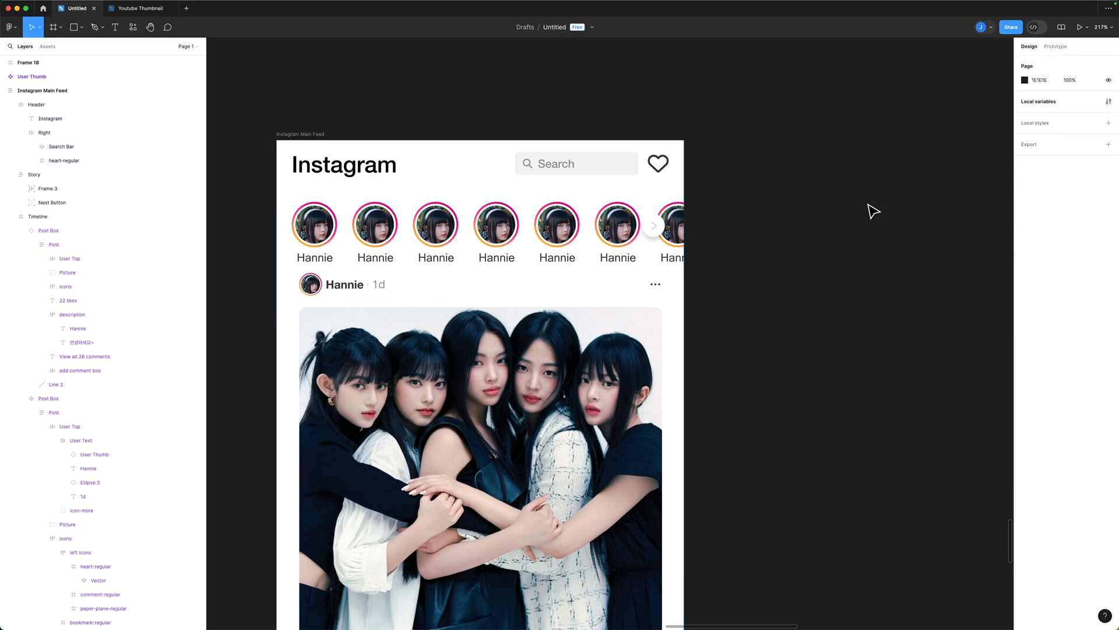
# Step: Examine the header's title, search bar and heart icon in relation to the story row and first post
pyautogui.scroll(-3, 873, 211)
pyautogui.scroll(-1, 872, 211)
pyautogui.scroll(3, 872, 211)
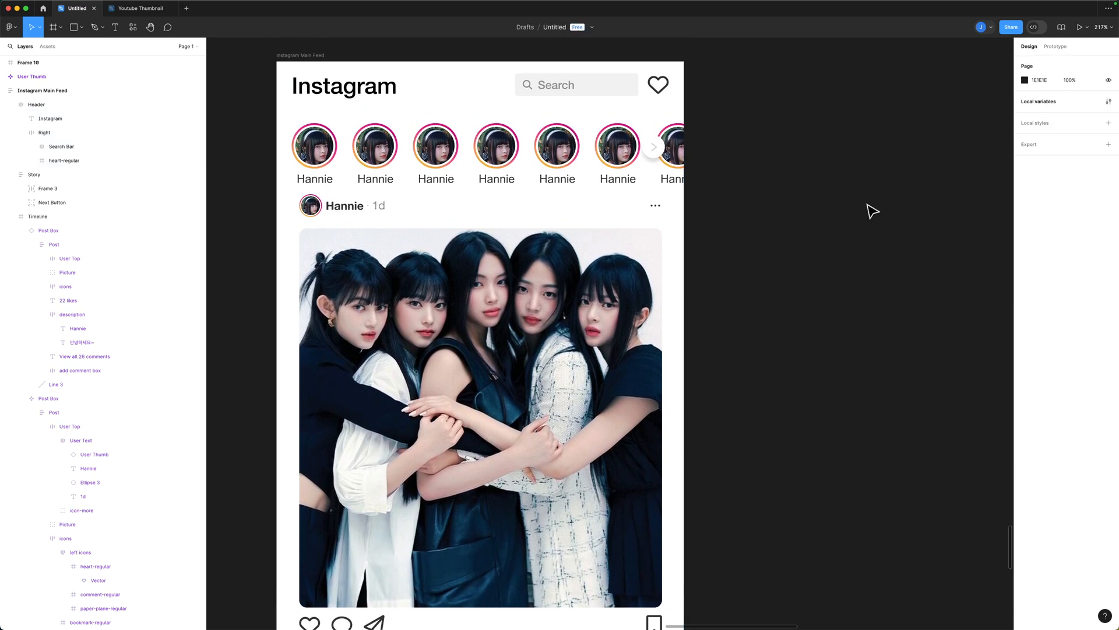
pyautogui.scroll(1, 873, 211)
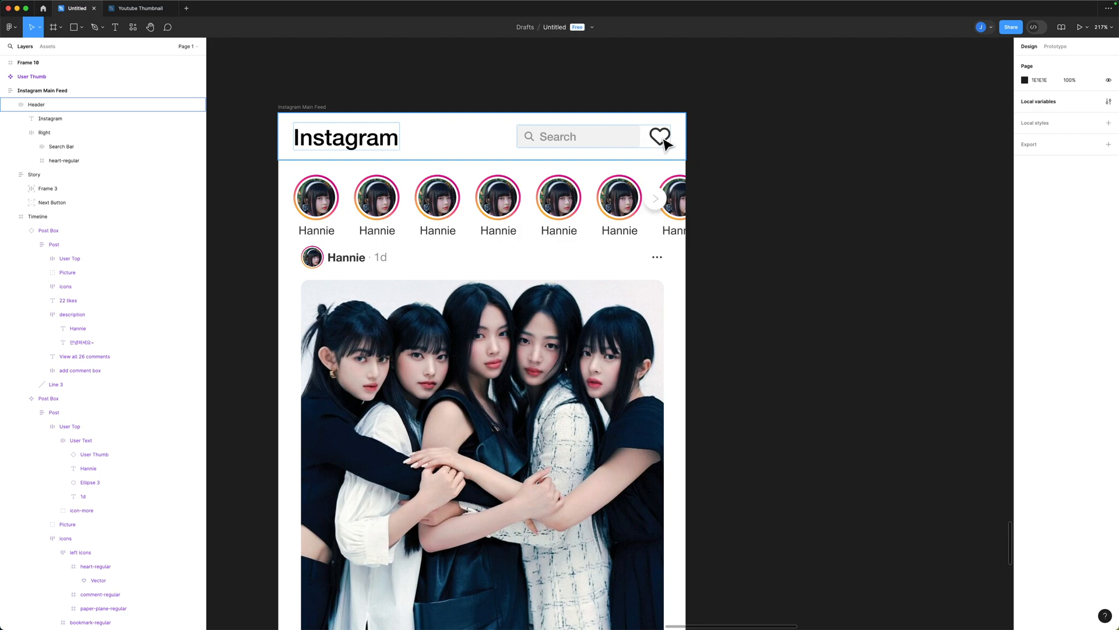
pyautogui.click(58, 144)
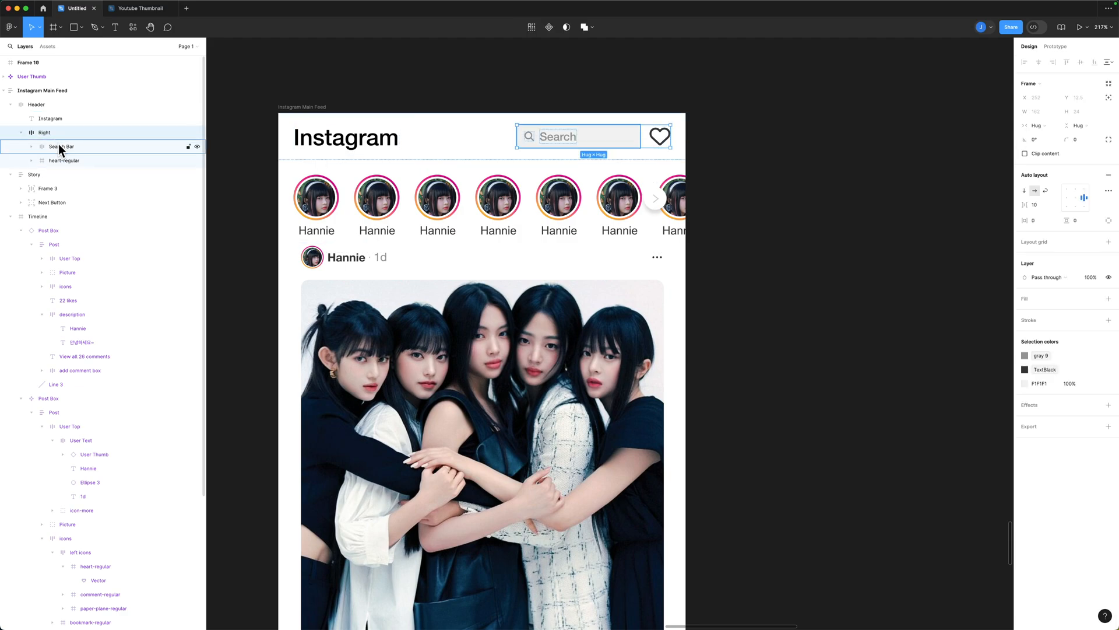
pyautogui.click(762, 197)
pyautogui.scroll(-2, 779, 223)
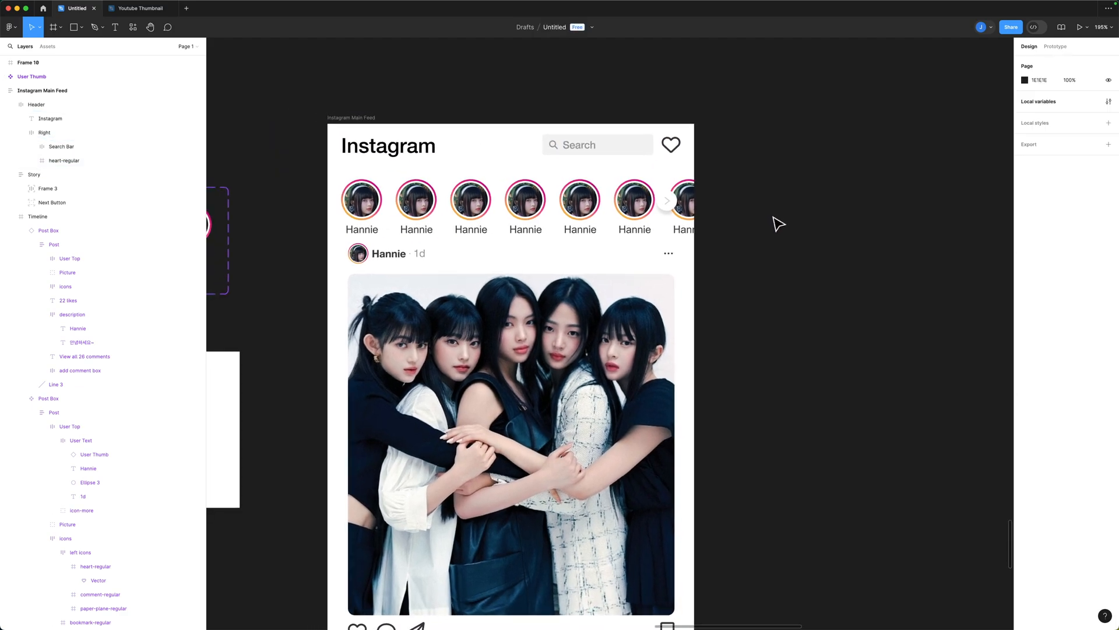
pyautogui.scroll(-2, 779, 223)
pyautogui.scroll(5, 779, 223)
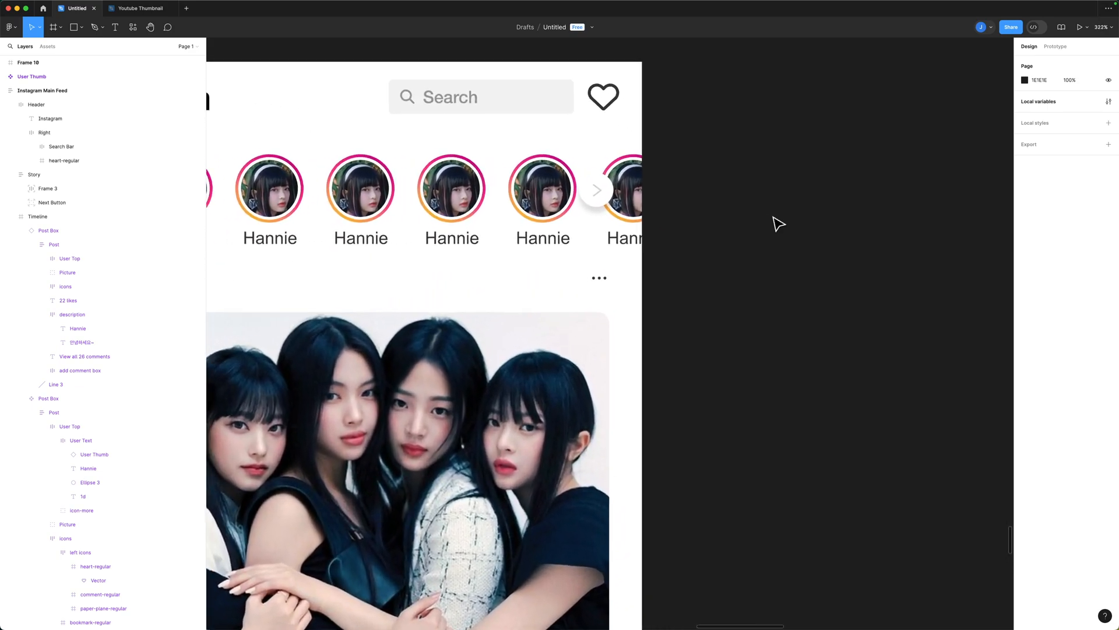
pyautogui.scroll(-5, 779, 223)
pyautogui.scroll(5, 778, 223)
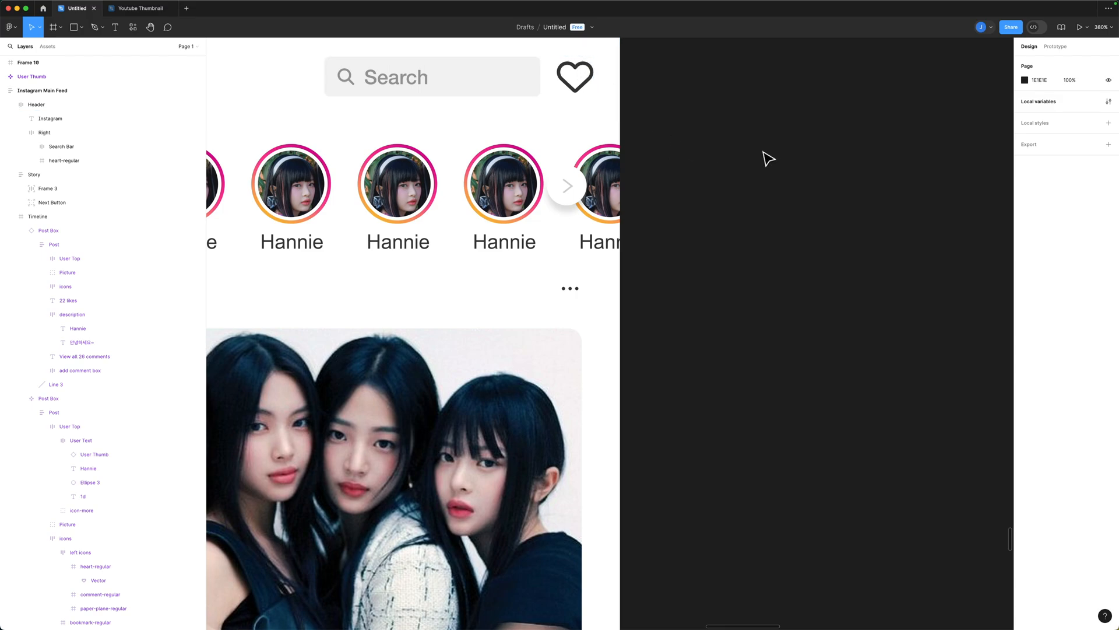
# Step: Draw a small 3 by 3 circle inside the header's heart-regular frame, over the heart's upper-right curve
pyautogui.hscroll(-8, 768, 159)
pyautogui.scroll(2, 768, 159)
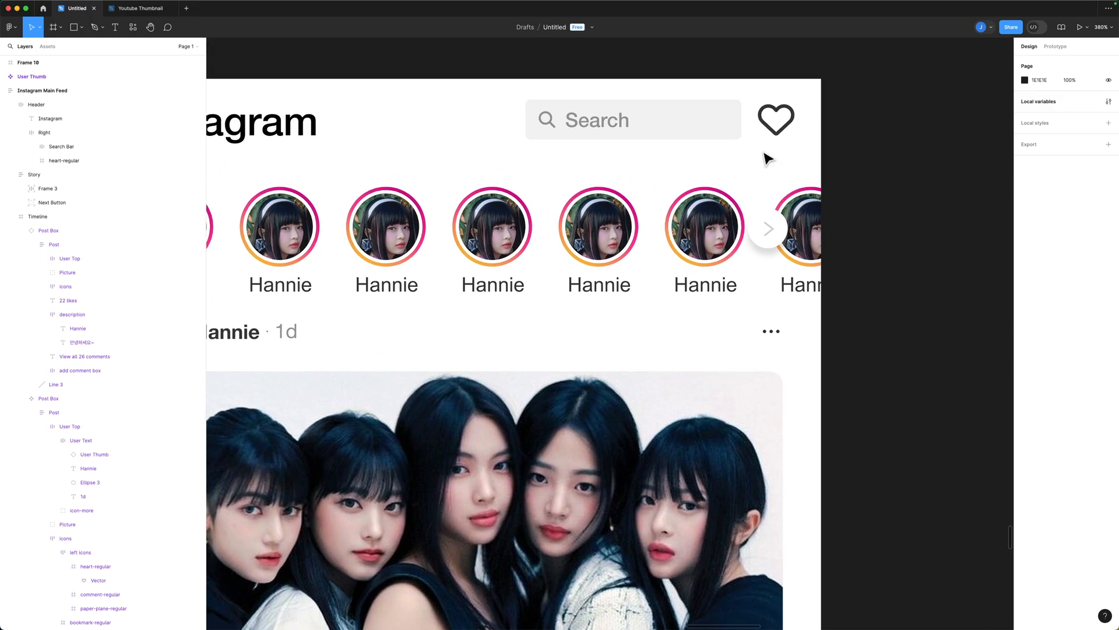
pyautogui.scroll(2, 768, 159)
pyautogui.hscroll(1, 768, 159)
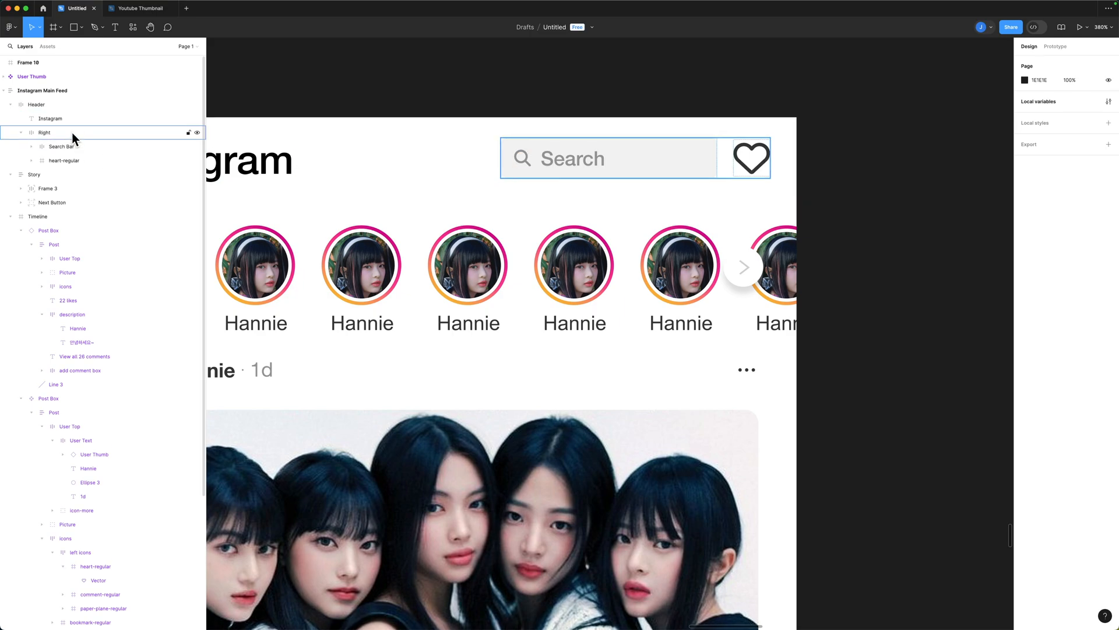
pyautogui.click(71, 131)
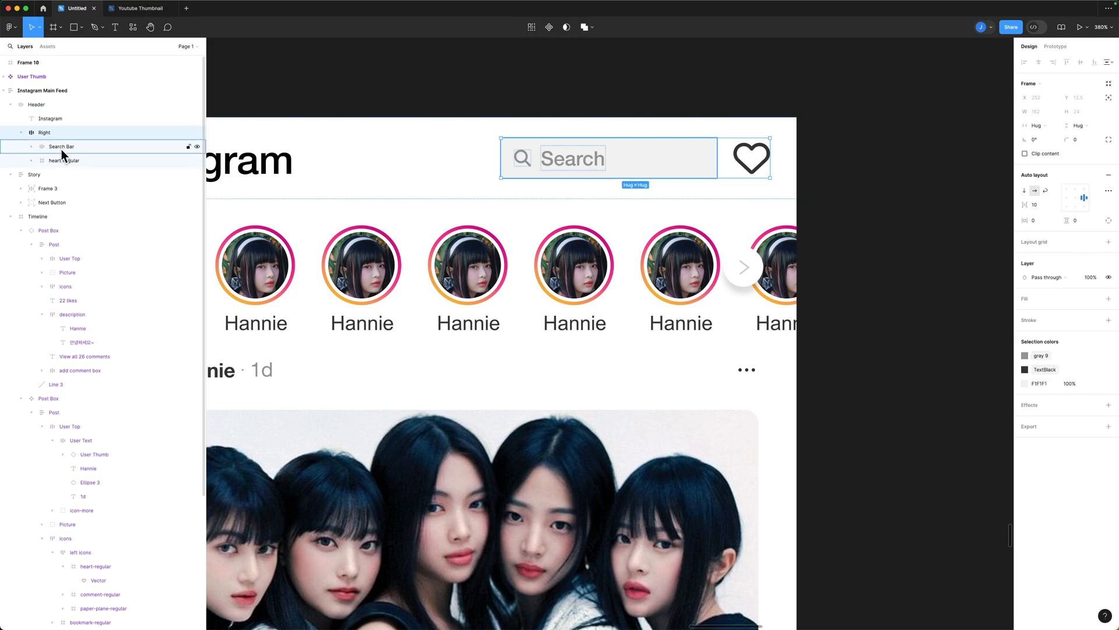
pyautogui.click(66, 161)
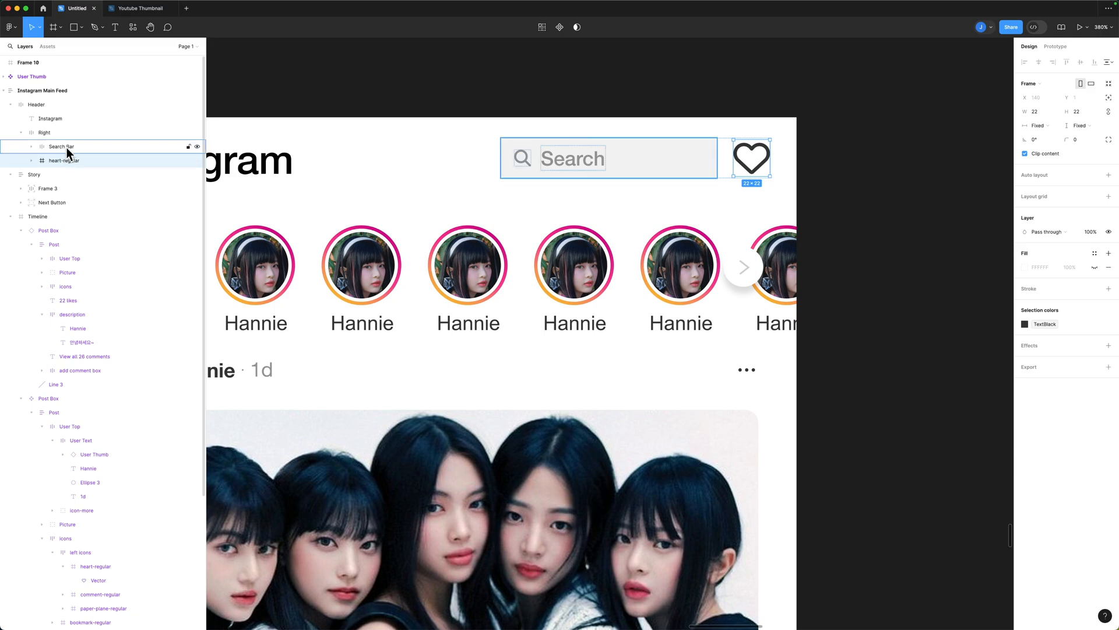
pyautogui.click(65, 147)
pyautogui.click(68, 160)
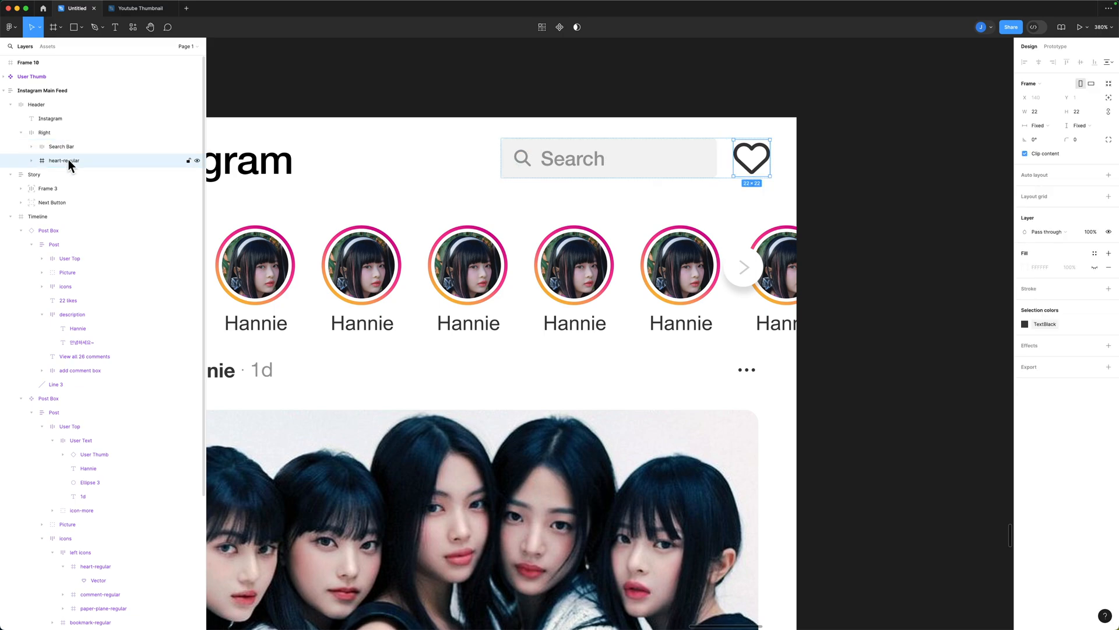
pyautogui.press('o')
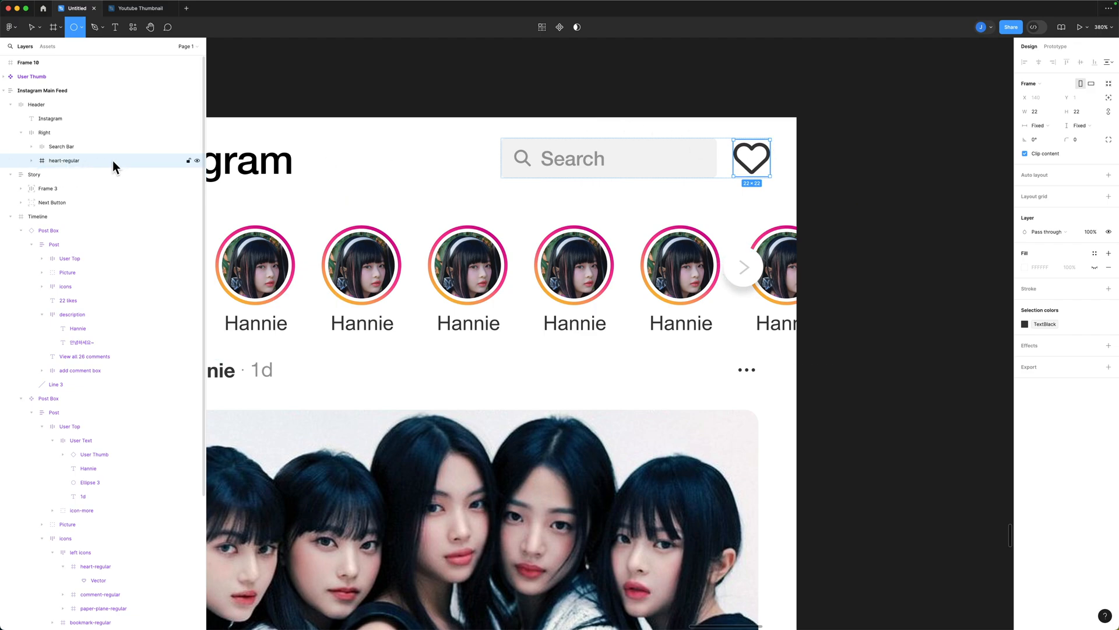
pyautogui.click(32, 161)
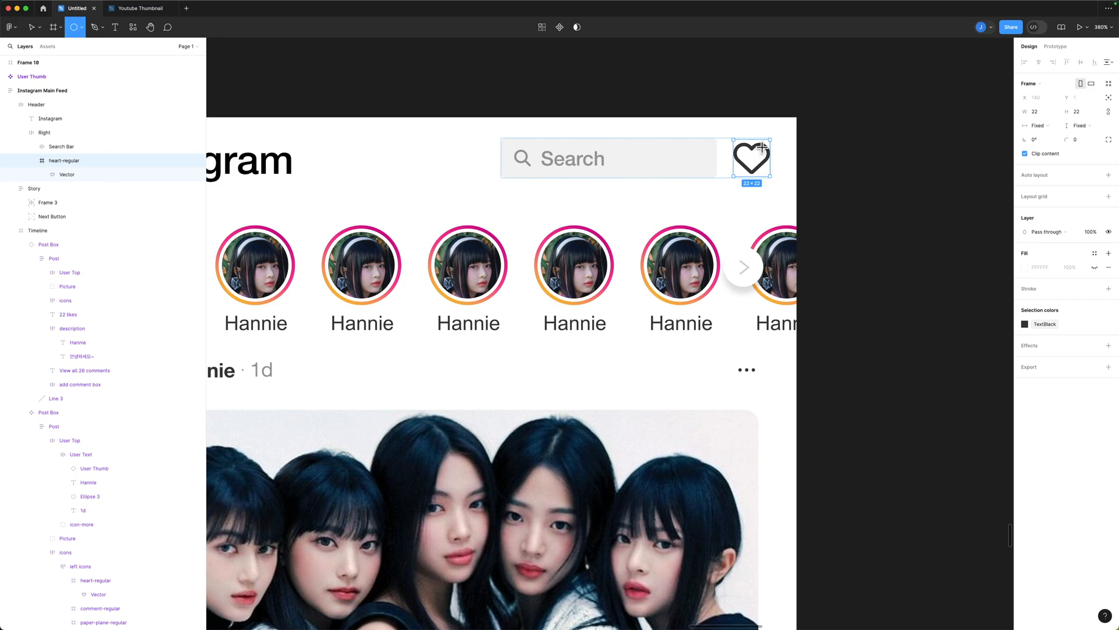
pyautogui.moveTo(762, 146); pyautogui.dragTo(767, 151)
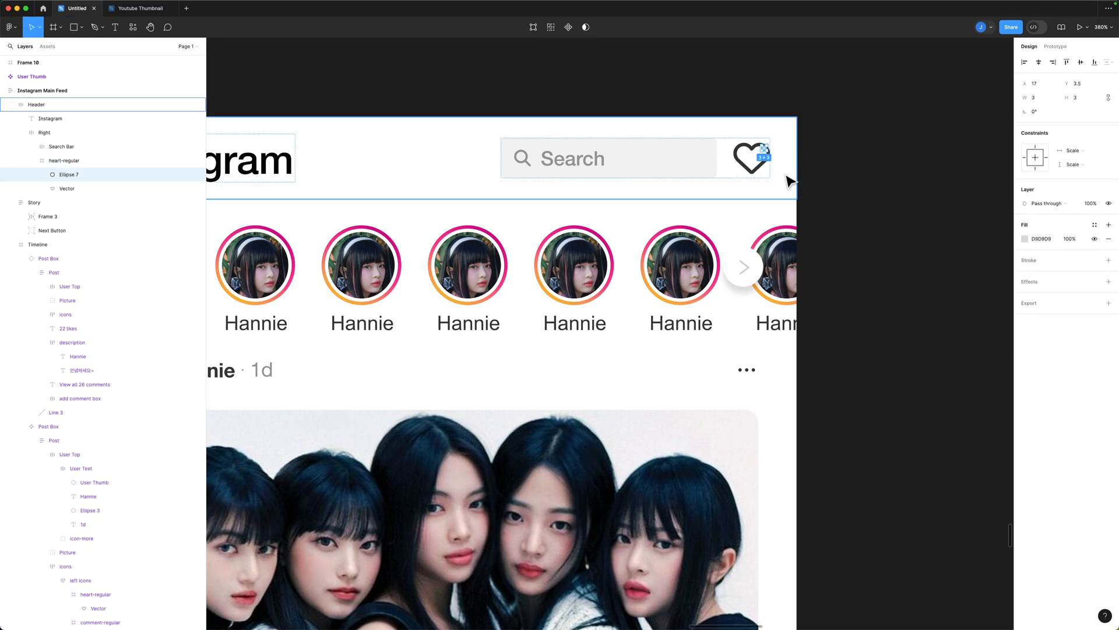
pyautogui.scroll(5, 779, 152)
pyautogui.scroll(3, 794, 146)
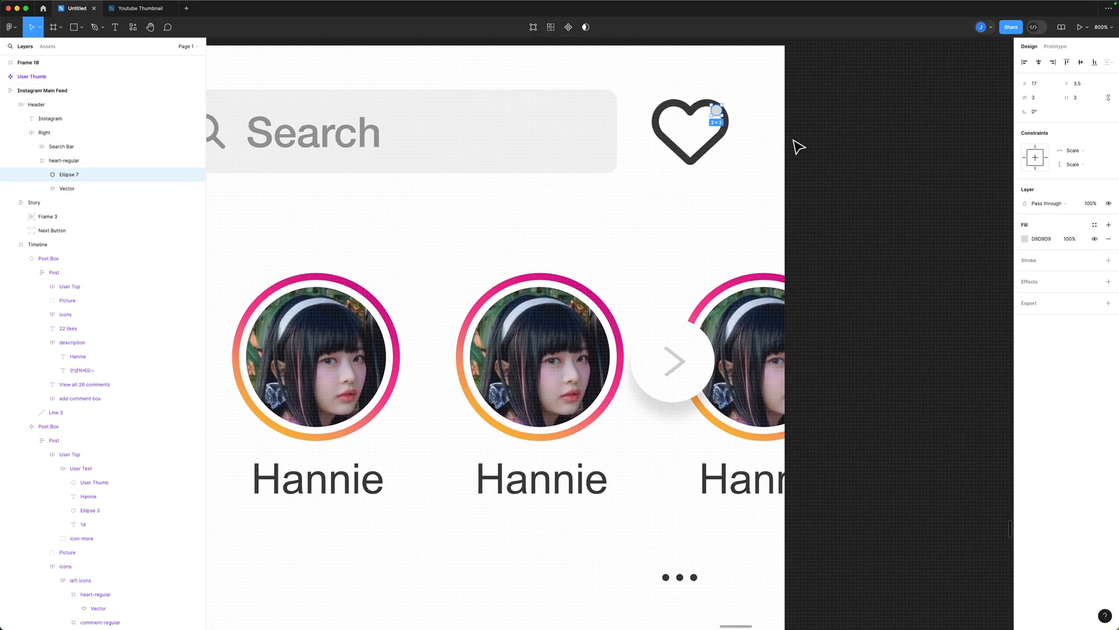
pyautogui.scroll(1, 799, 147)
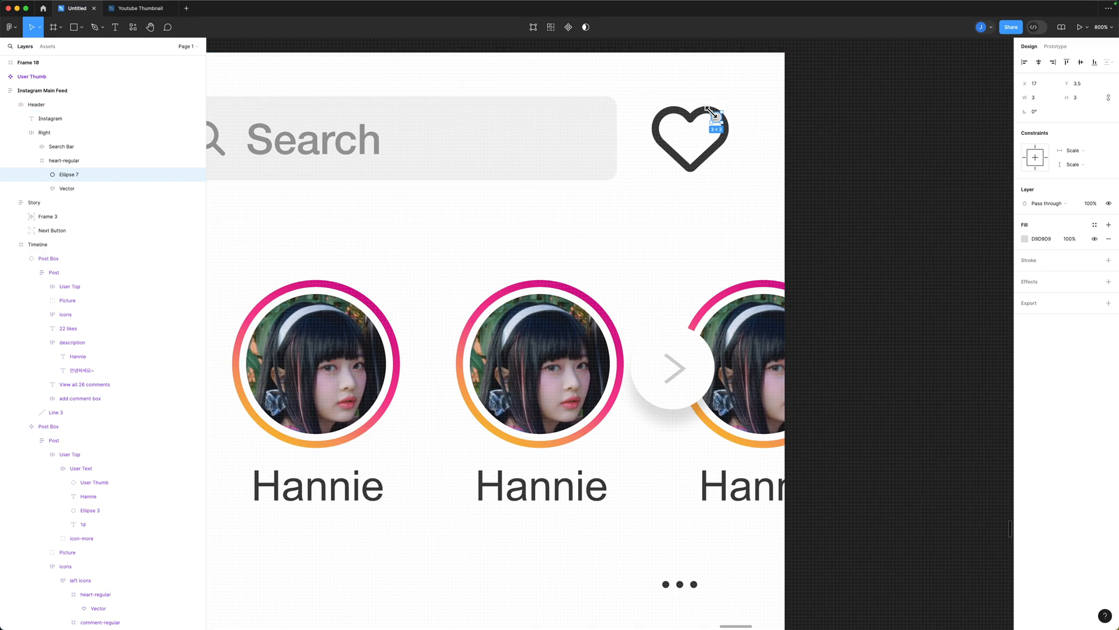
# Step: Resize the small circle in the heart-regular frame to 4 by 4 and move it to X 16, Y 0.5 on the heart's upper-right curve
pyautogui.click(1109, 98)
pyautogui.click(1080, 99)
pyautogui.write('4')
pyautogui.press('Return')
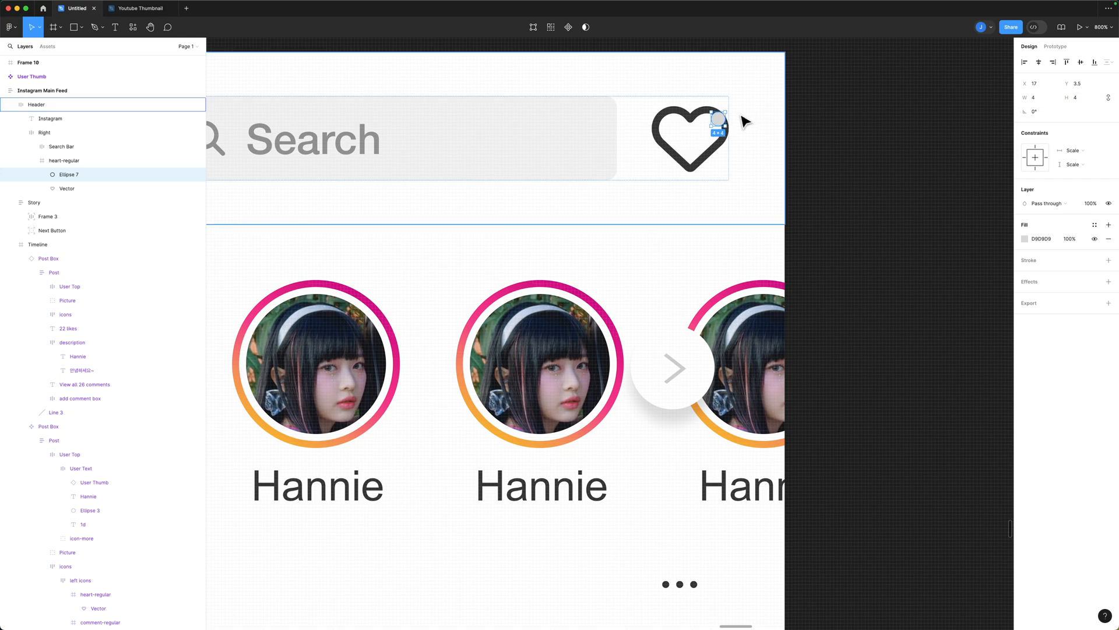
pyautogui.moveTo(718, 124); pyautogui.dragTo(716, 113)
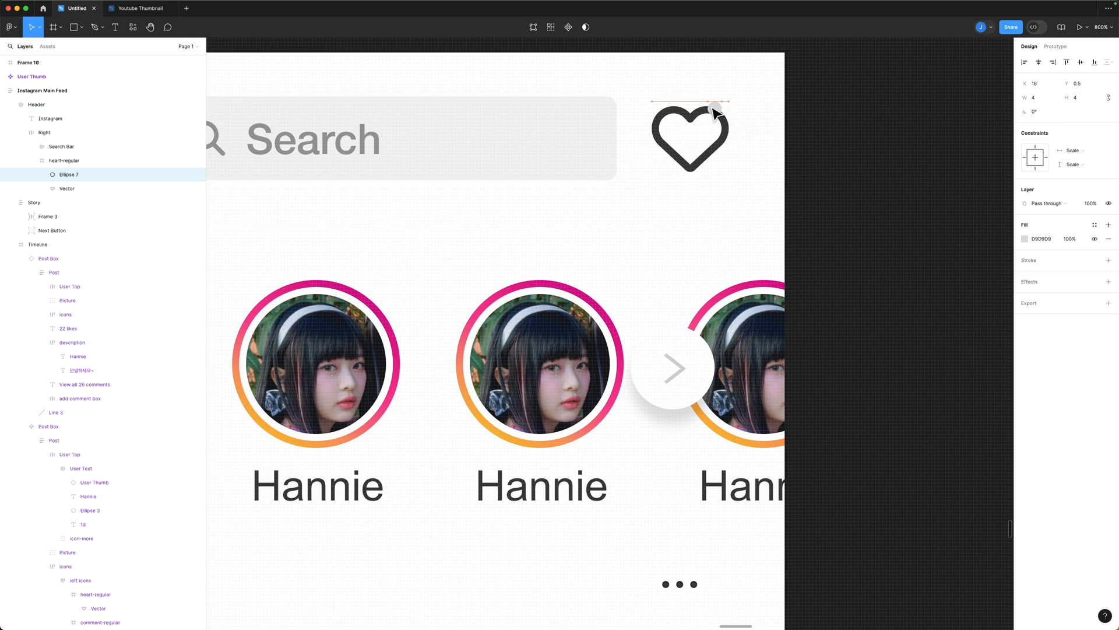
# Step: Fill the small circle on the header's heart icon with red, E00000
pyautogui.click(1024, 238)
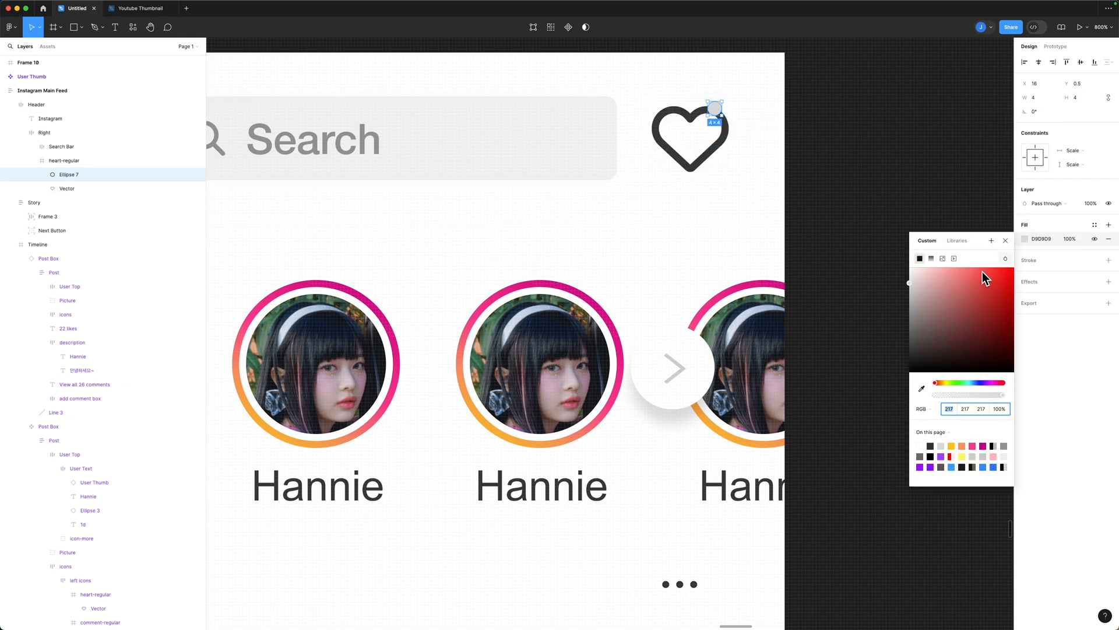
pyautogui.moveTo(982, 278); pyautogui.dragTo(1034, 282)
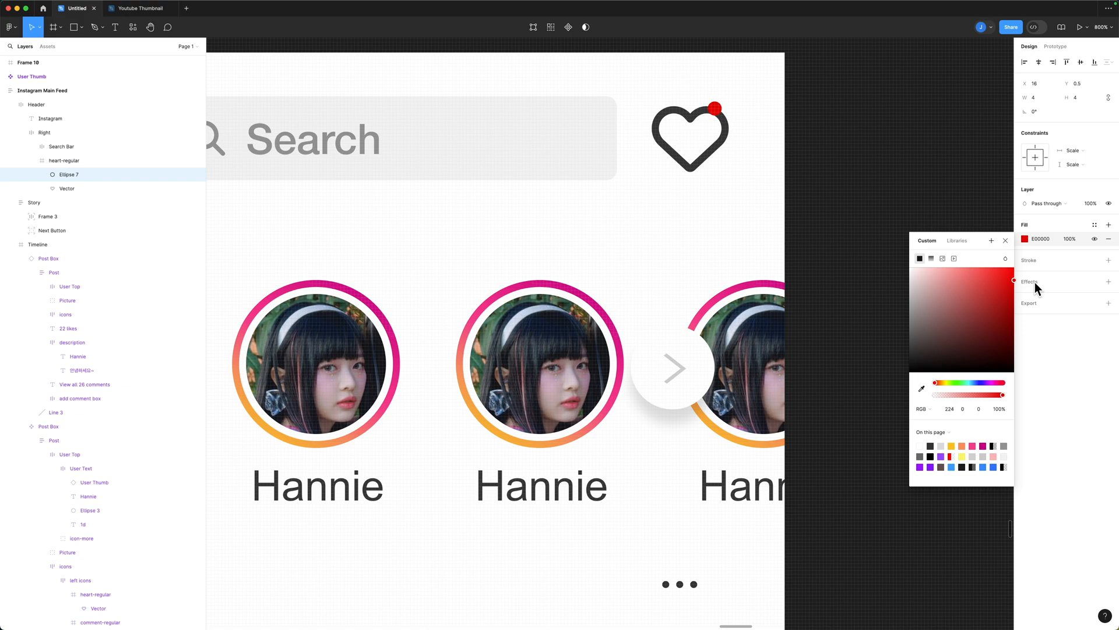
pyautogui.click(1059, 366)
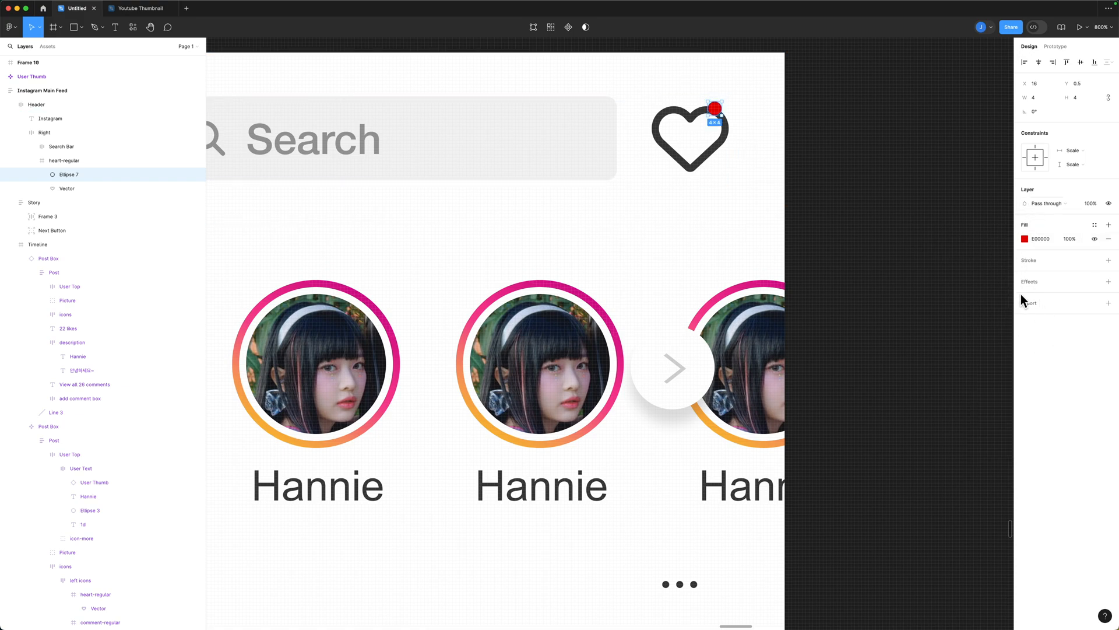
# Step: Add a white FFFFFF stroke to the red circle and align it to the outside
pyautogui.click(1070, 260)
pyautogui.click(1045, 292)
pyautogui.click(1044, 298)
pyautogui.click(1021, 274)
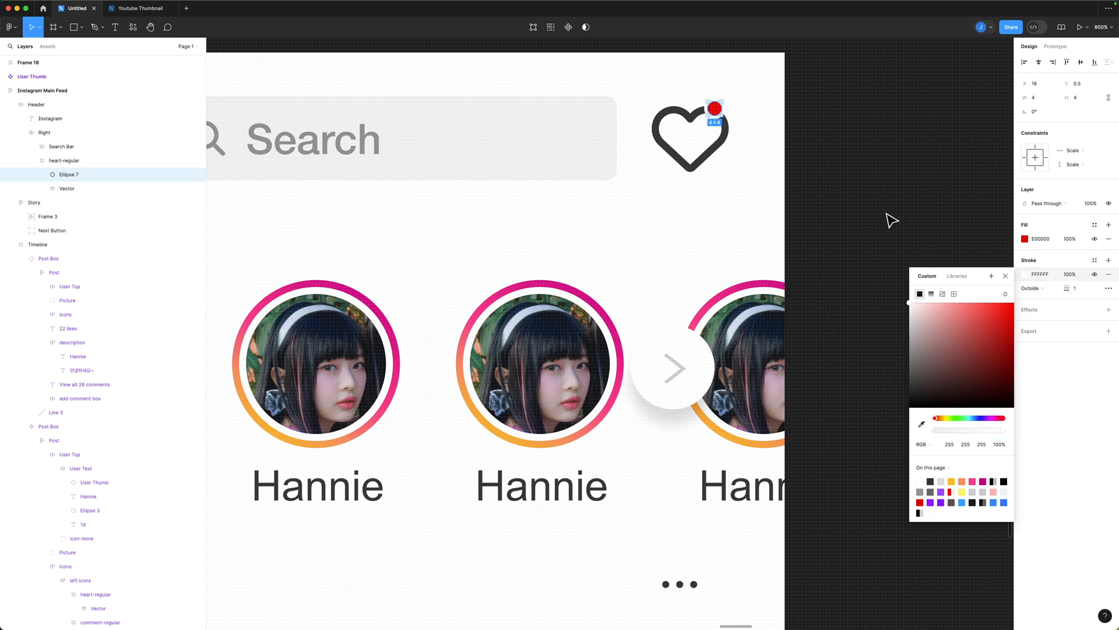
pyautogui.click(905, 203)
# Step: Set the red circle's stroke weight to 2
pyautogui.press('-')
pyautogui.press('-')
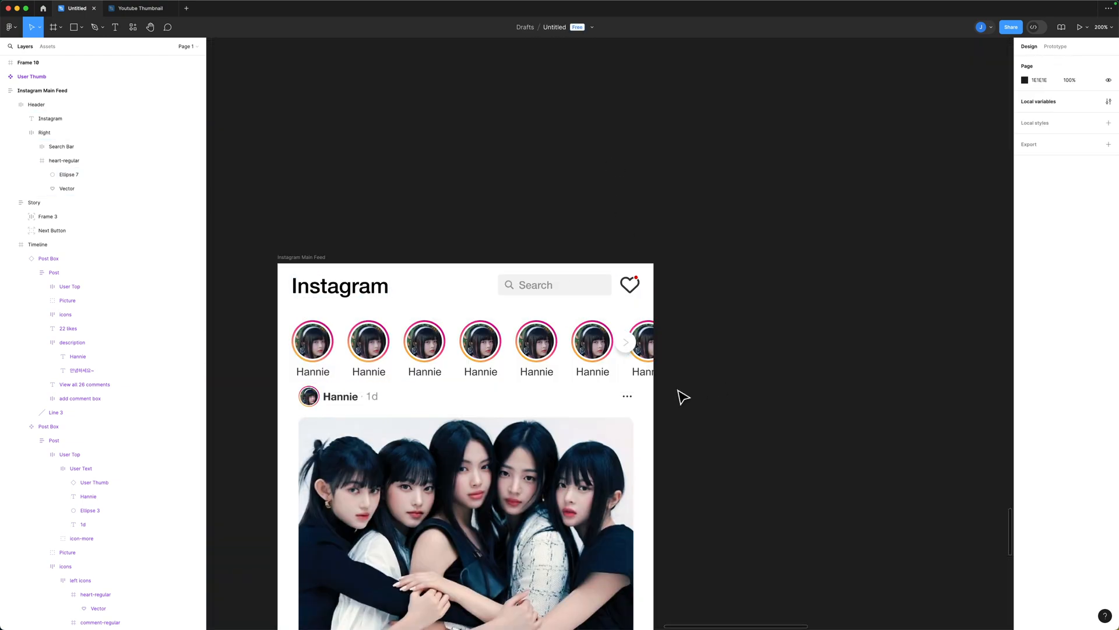
pyautogui.press('+')
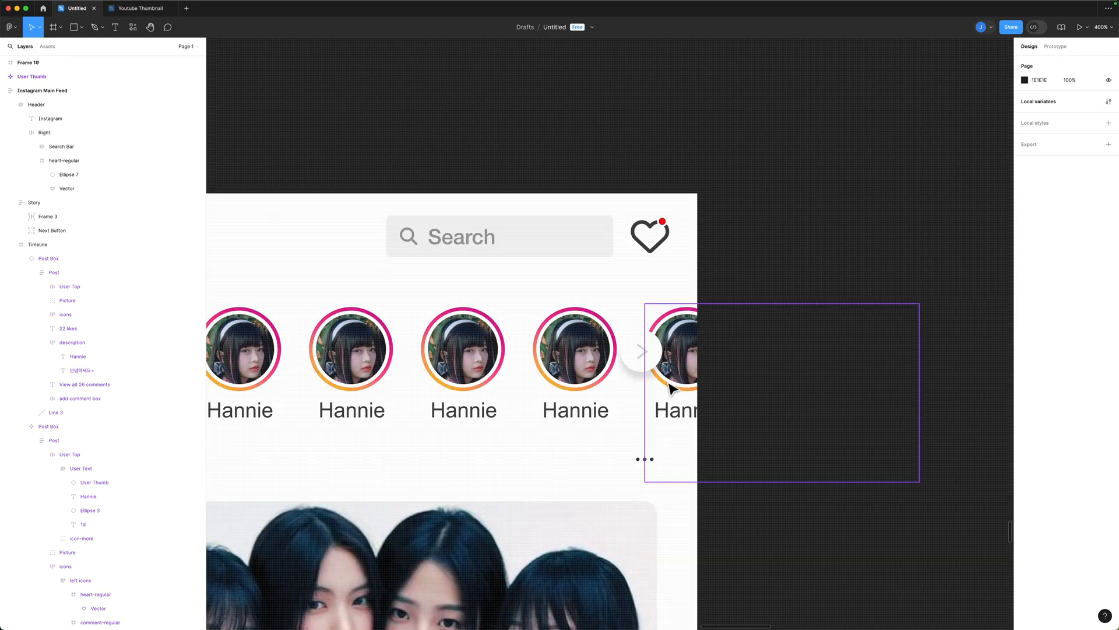
pyautogui.keyDown('super'); pyautogui.click(663, 222); pyautogui.keyUp('super')
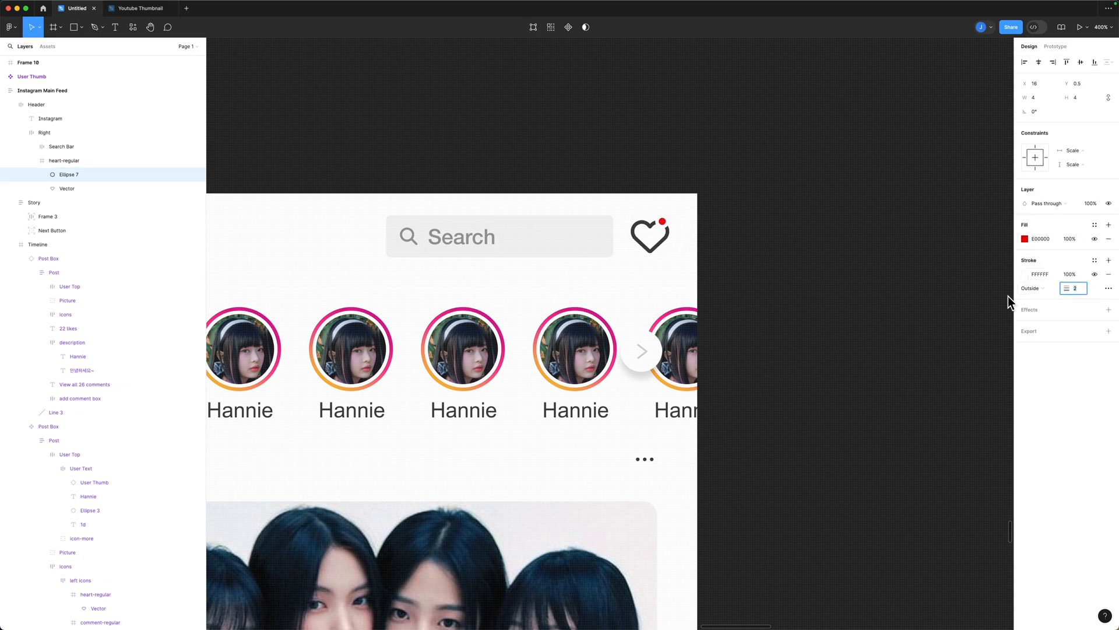
pyautogui.click(766, 288)
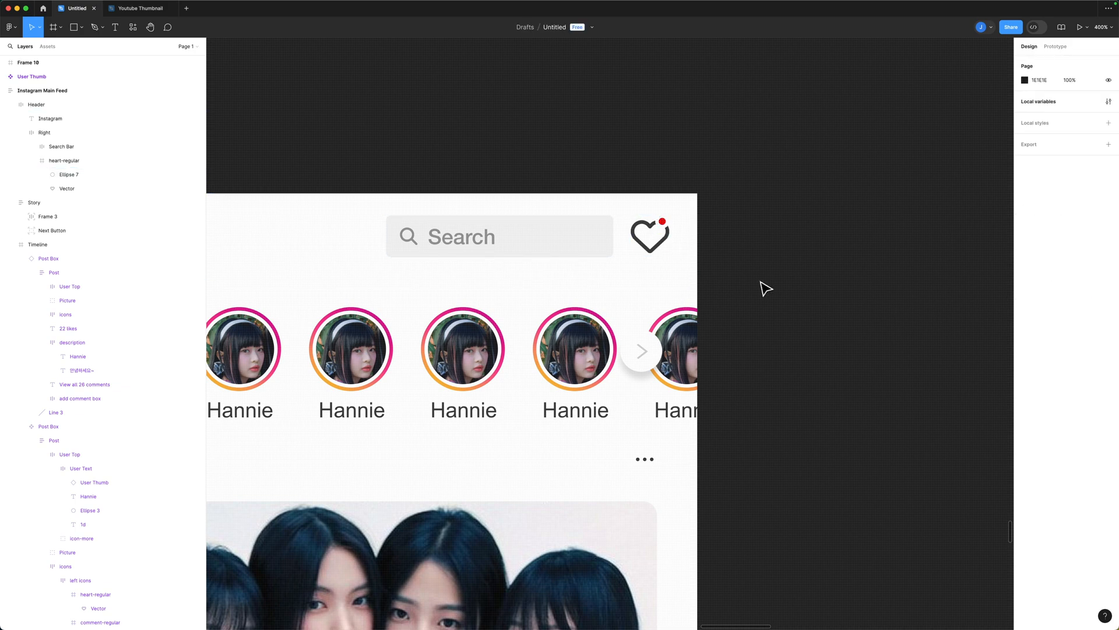
# Step: Nudge the red circle along the heart's upper-right curve, settling it at X 16, Y 1.5
pyautogui.keyDown('super'); pyautogui.click(663, 223); pyautogui.keyUp('super')
pyautogui.press('Right')
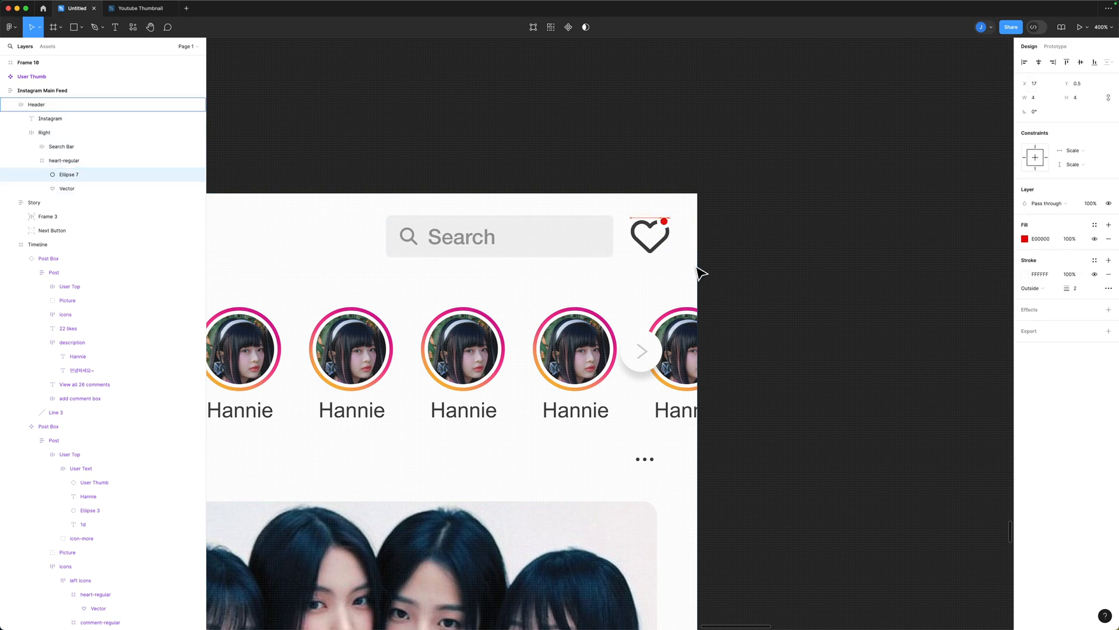
pyautogui.click(733, 280)
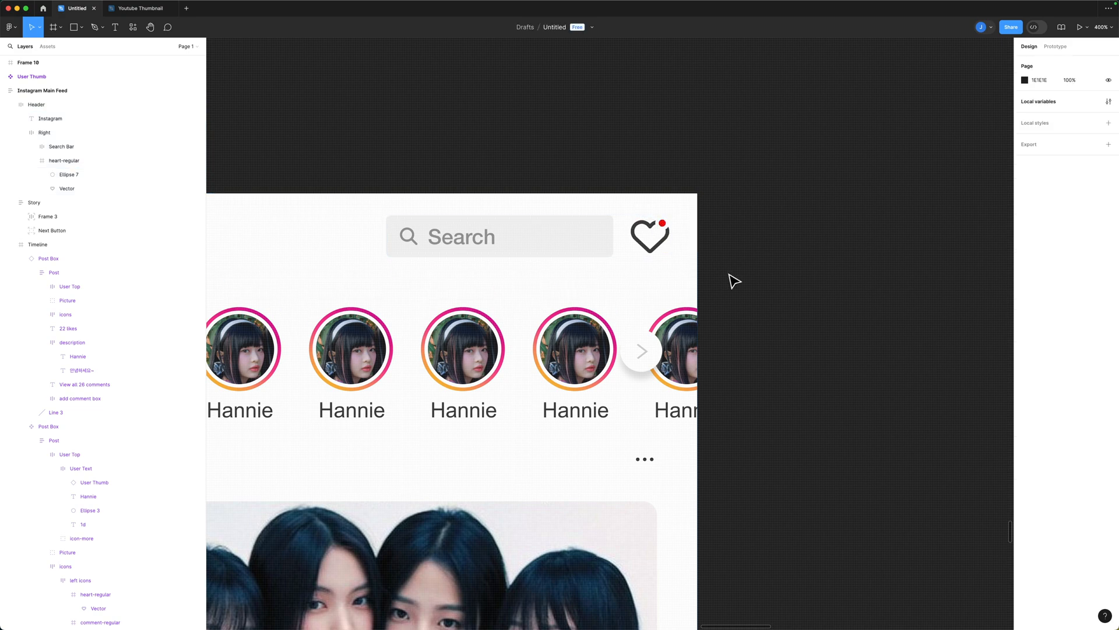
pyautogui.hotkey('shift', '0')
pyautogui.scroll(-3, 756, 301)
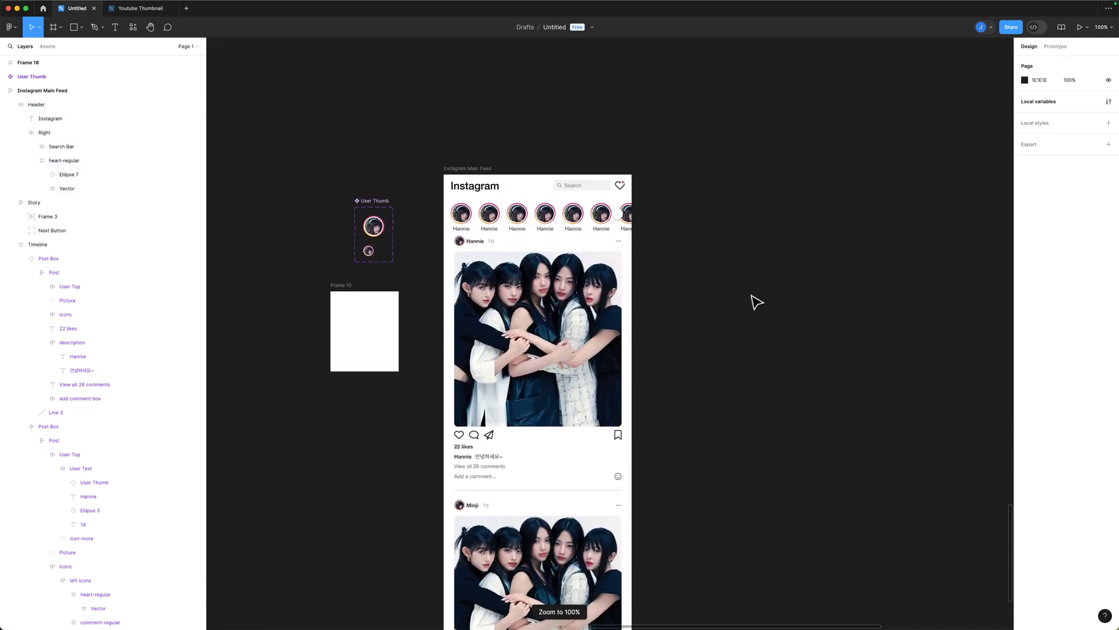
# Step: Take the red circle out of the heart-regular frame and group it with heart-regular inside the Right frame
pyautogui.click(75, 170)
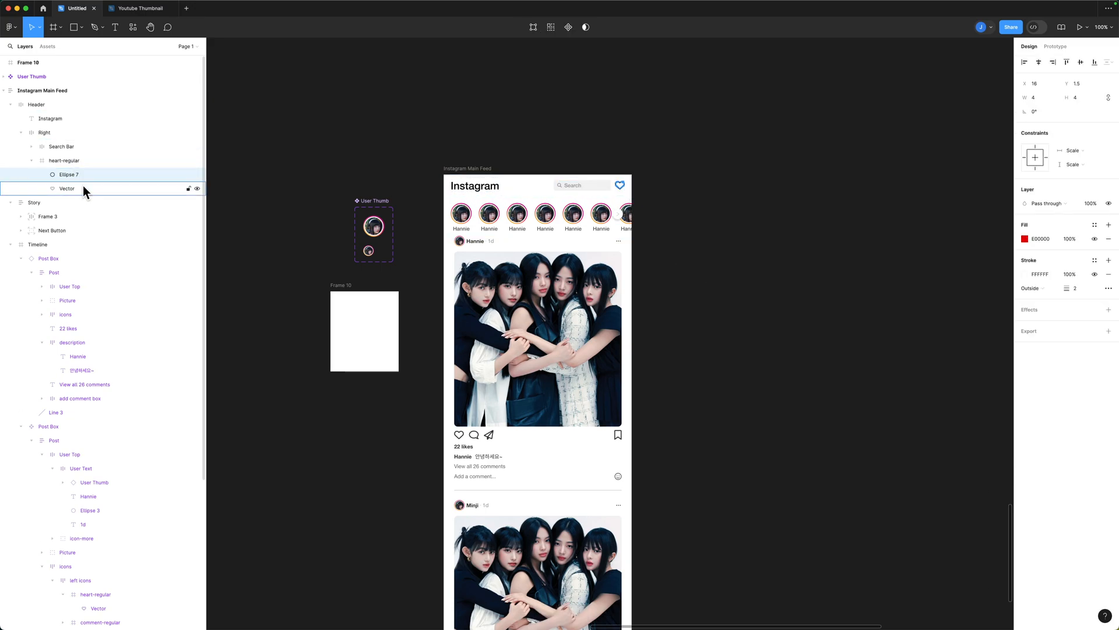
pyautogui.click(348, 170)
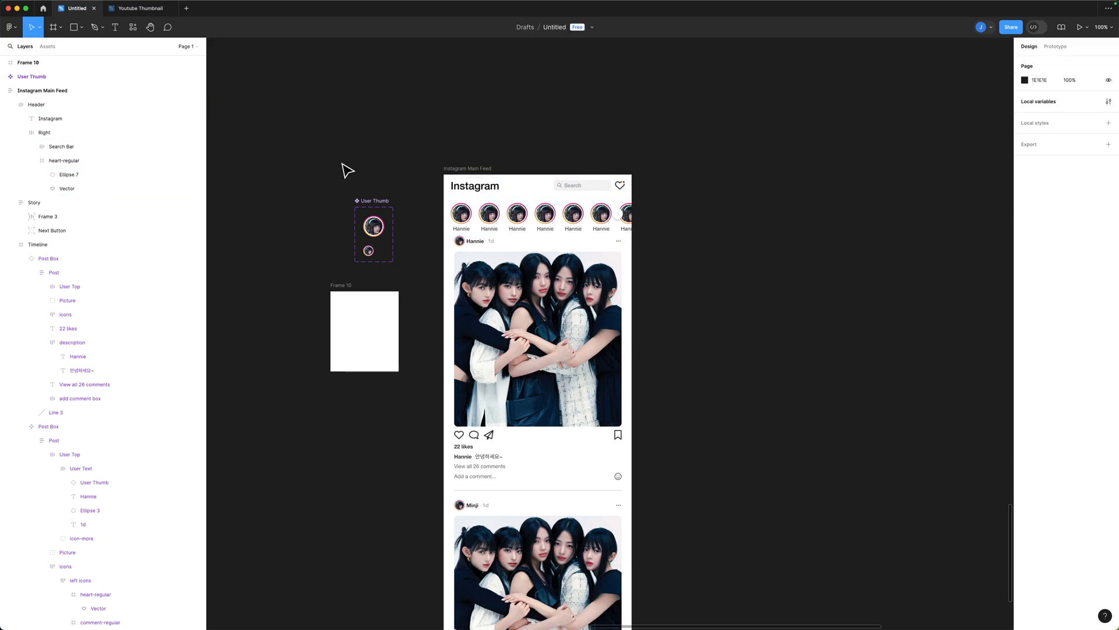
pyautogui.click(76, 176)
pyautogui.click(283, 166)
pyautogui.click(75, 163)
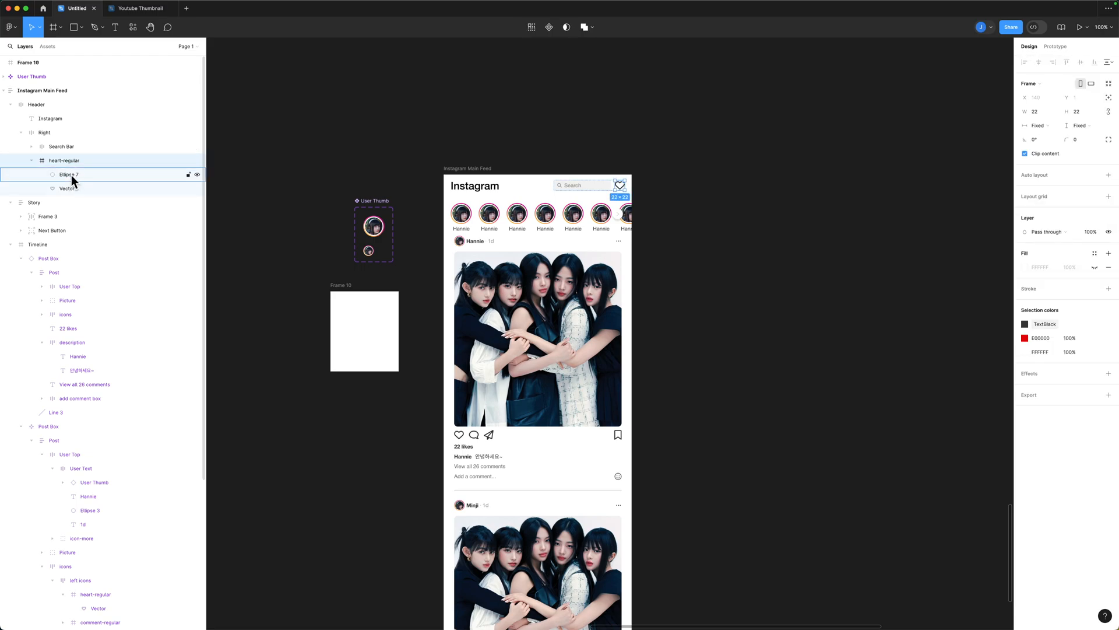
pyautogui.click(66, 178)
pyautogui.moveTo(75, 173); pyautogui.dragTo(57, 153)
pyautogui.keyDown('shift'); pyautogui.click(75, 172); pyautogui.keyUp('shift')
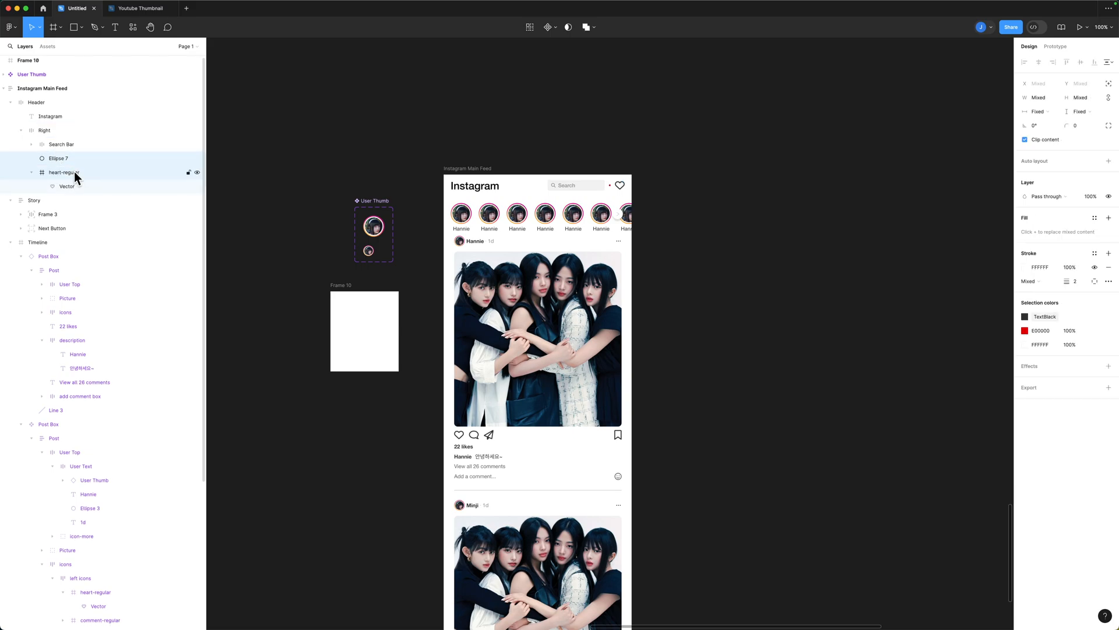
pyautogui.press('super+g')
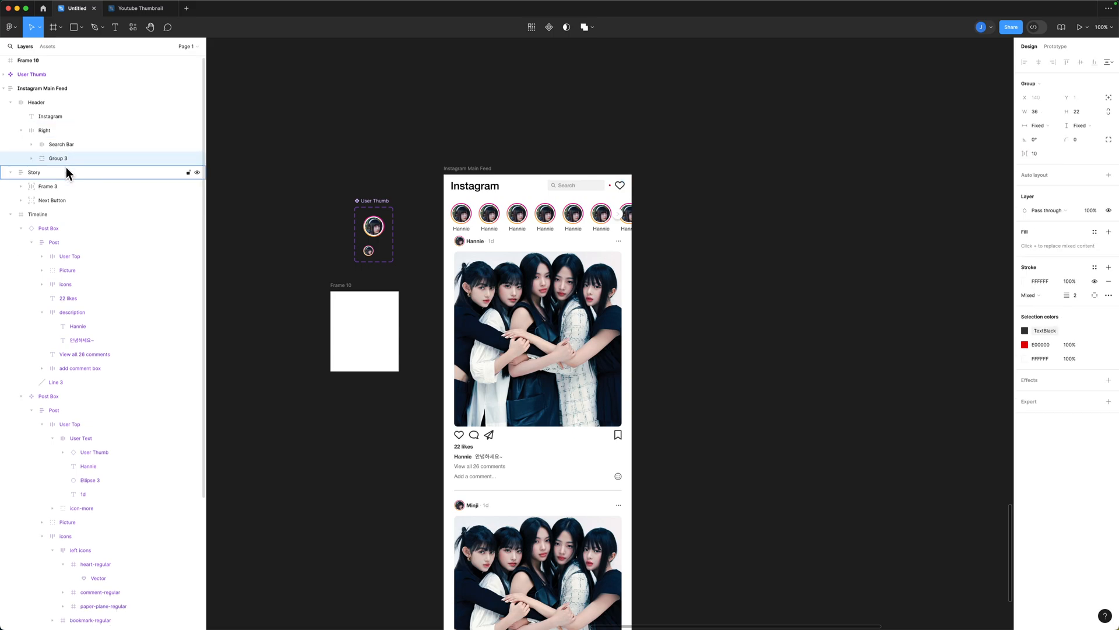
# Step: Expand the new group and move the red circle from beside the heart onto the heart's top edge
pyautogui.click(51, 160)
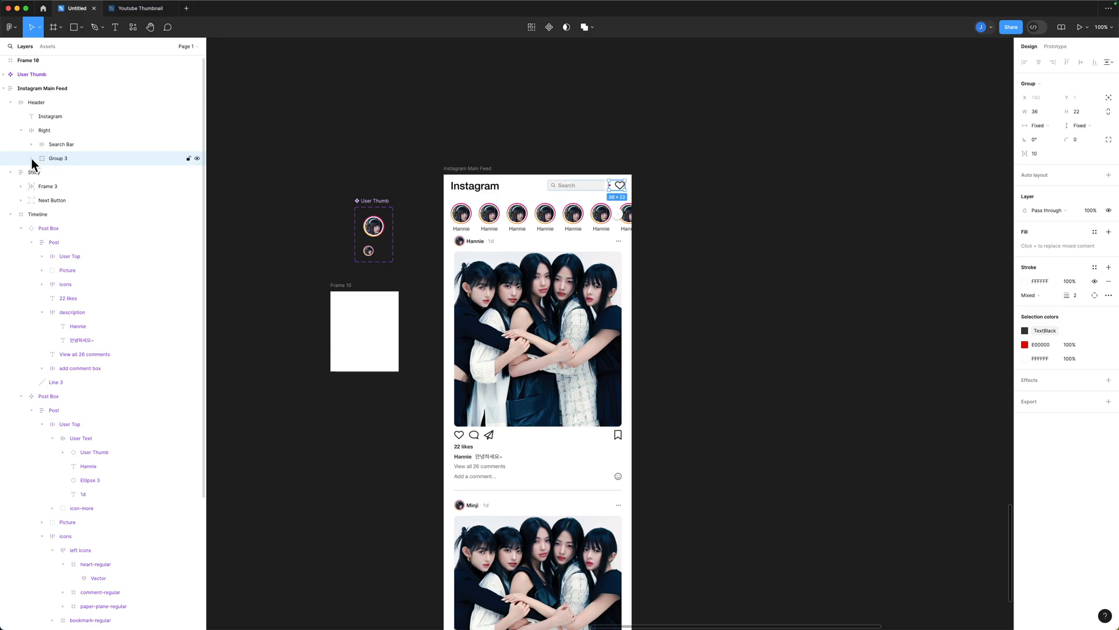
pyautogui.click(32, 159)
pyautogui.click(74, 199)
pyautogui.press('super+equal')
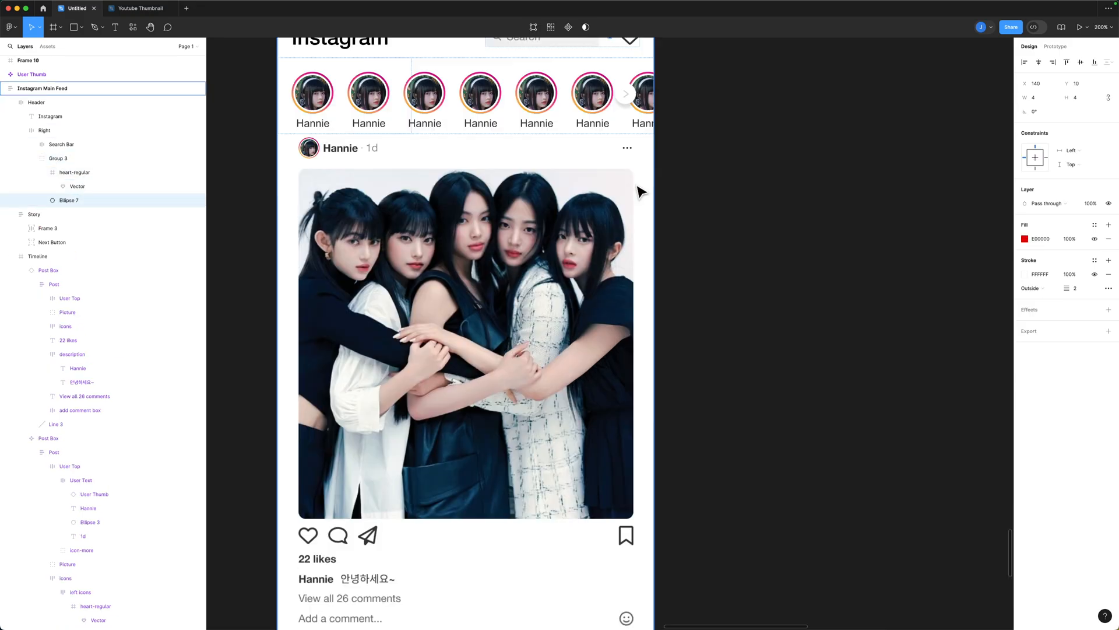
pyautogui.press('super+equal')
pyautogui.scroll(10, 603, 157)
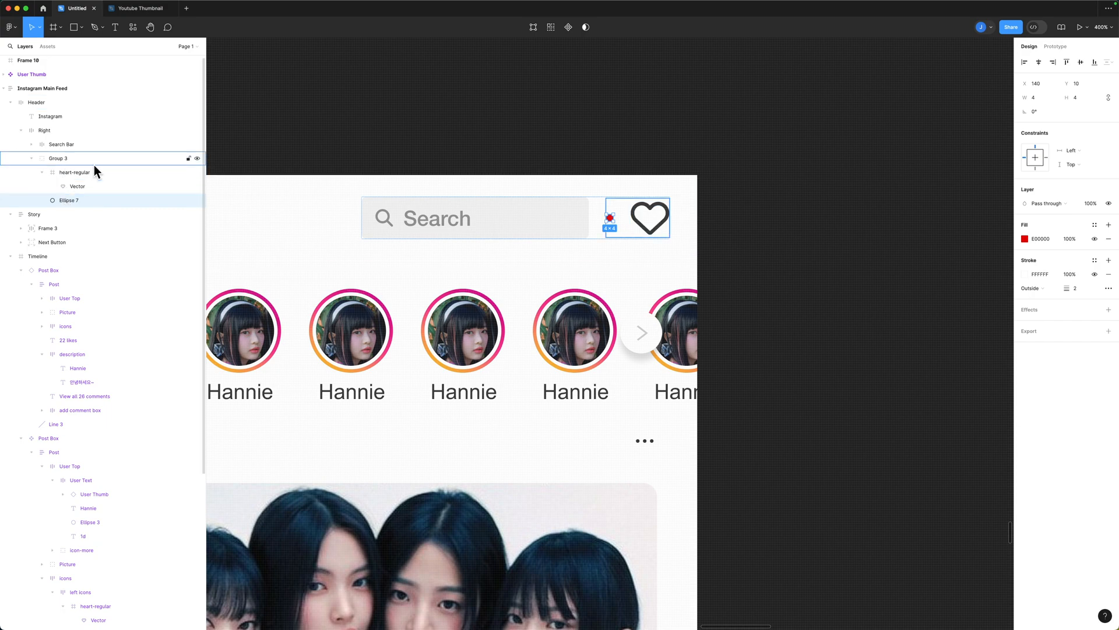
pyautogui.moveTo(609, 218); pyautogui.dragTo(653, 202)
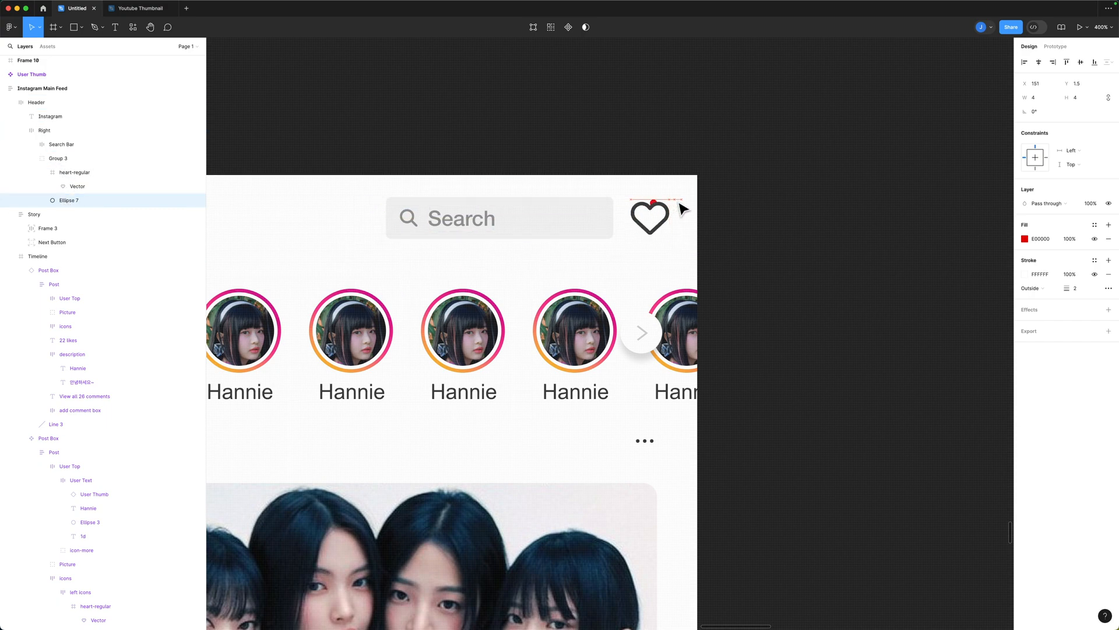
# Step: Nudge the red circle 6 px right and 1 px down onto the heart's upper-right curve, and reorder its layer above heart-regular
pyautogui.press('Right')
pyautogui.press('Right')
pyautogui.press('Right')
pyautogui.press('Right')
pyautogui.press('Right')
pyautogui.press('Right')
pyautogui.press('Down')
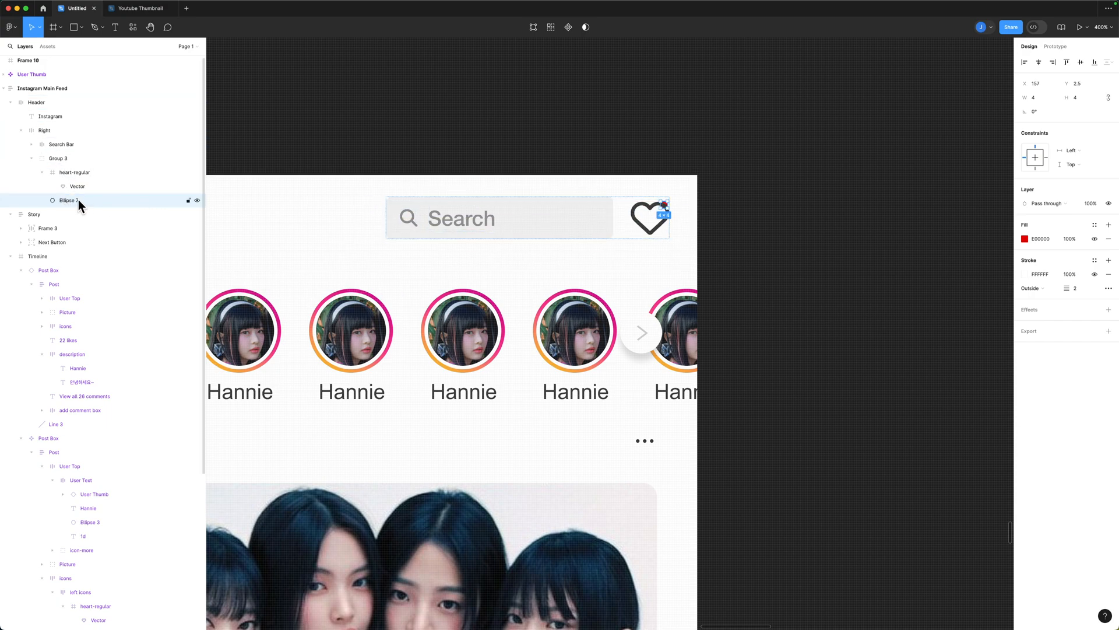
pyautogui.moveTo(67, 200); pyautogui.dragTo(65, 164)
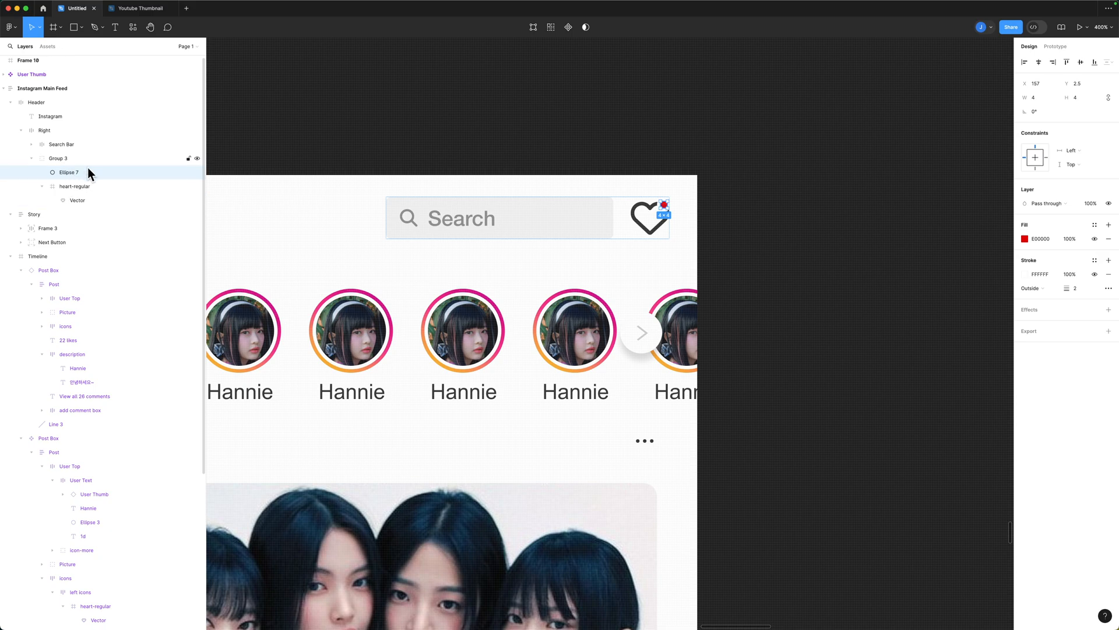
pyautogui.click(787, 197)
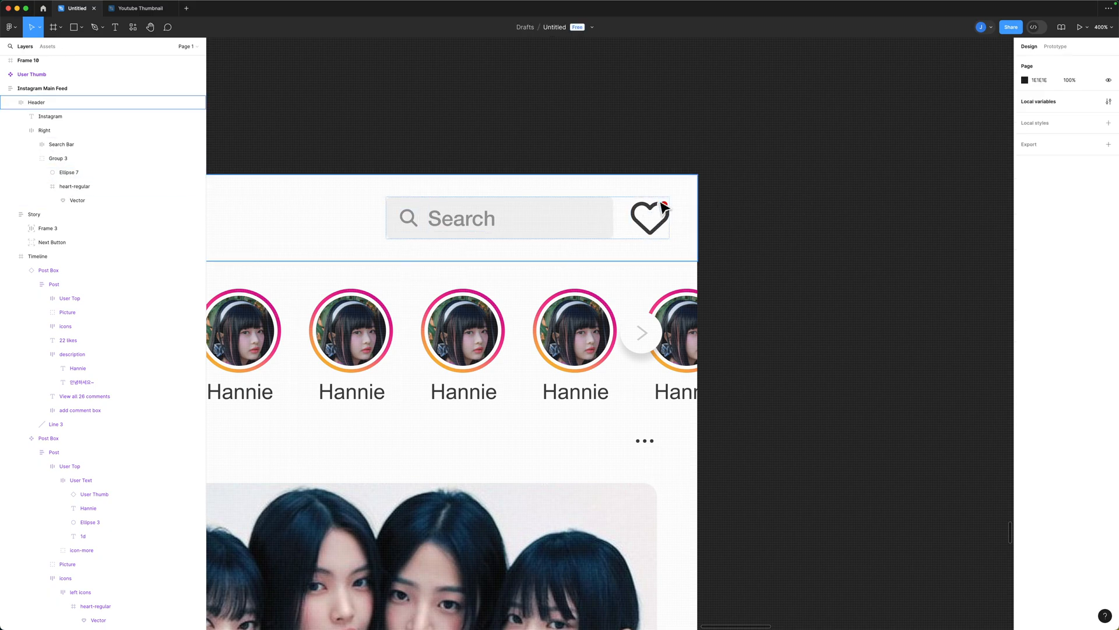
# Step: Rename the group containing the heart and red circle as "heart notification"
pyautogui.click(59, 159)
pyautogui.doubleClick(58, 158)
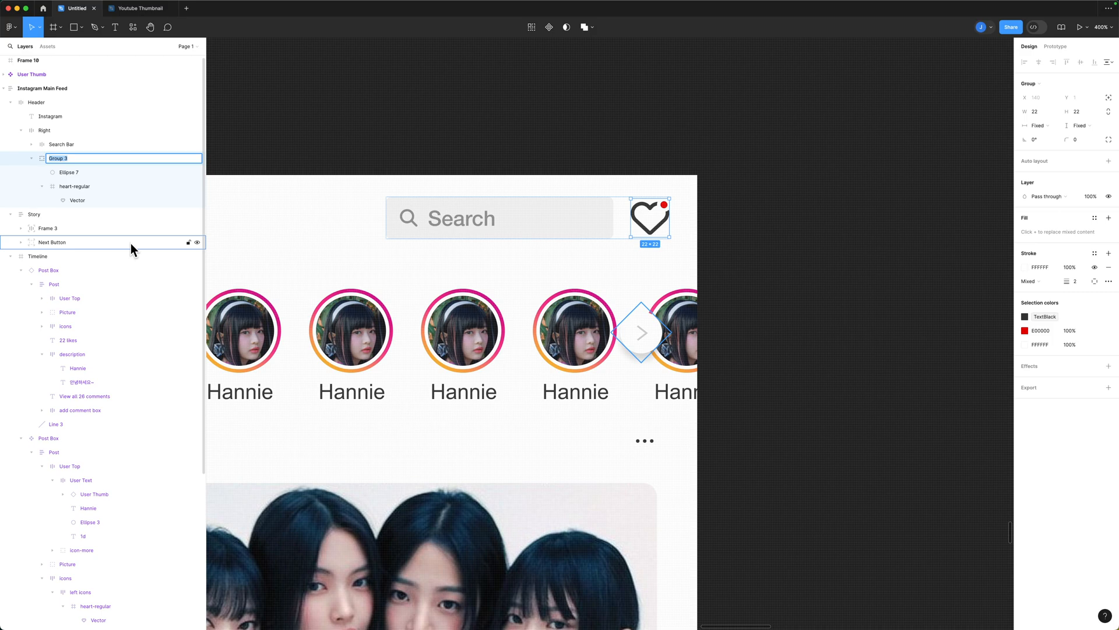
pyautogui.write('heart notification')
pyautogui.press('Return')
pyautogui.scroll(3, 711, 327)
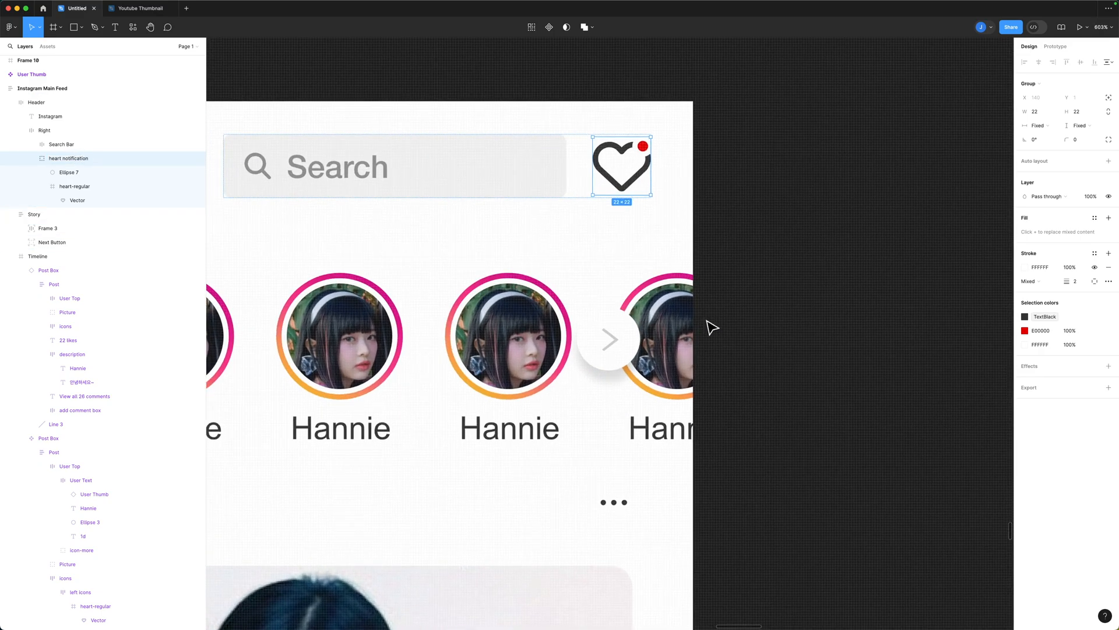
pyautogui.scroll(-5, 711, 326)
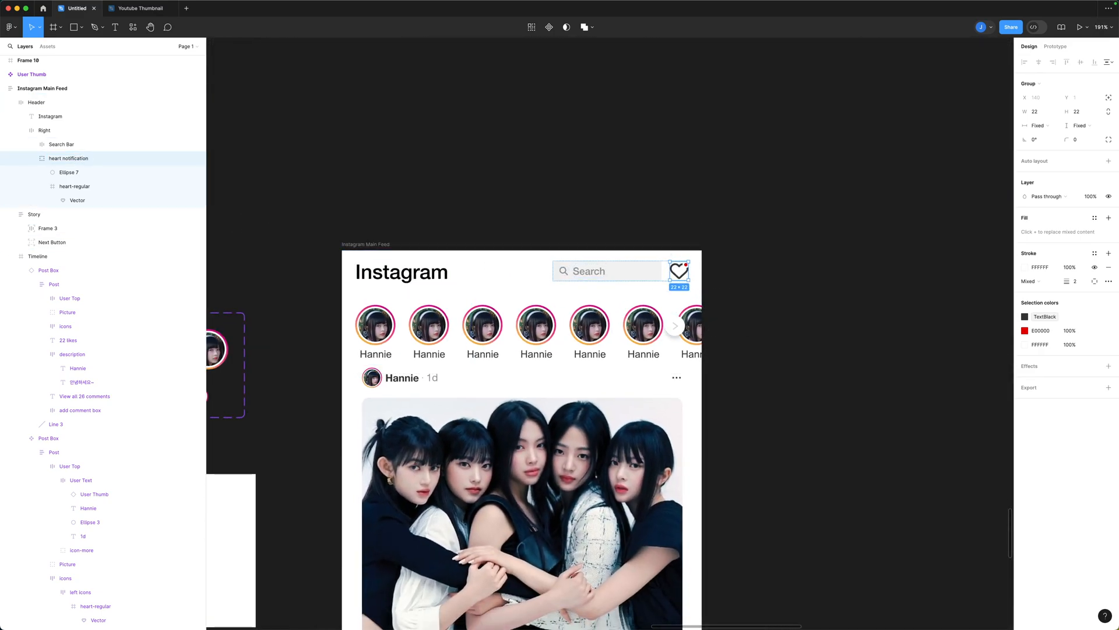
pyautogui.click(79, 172)
pyautogui.click(463, 195)
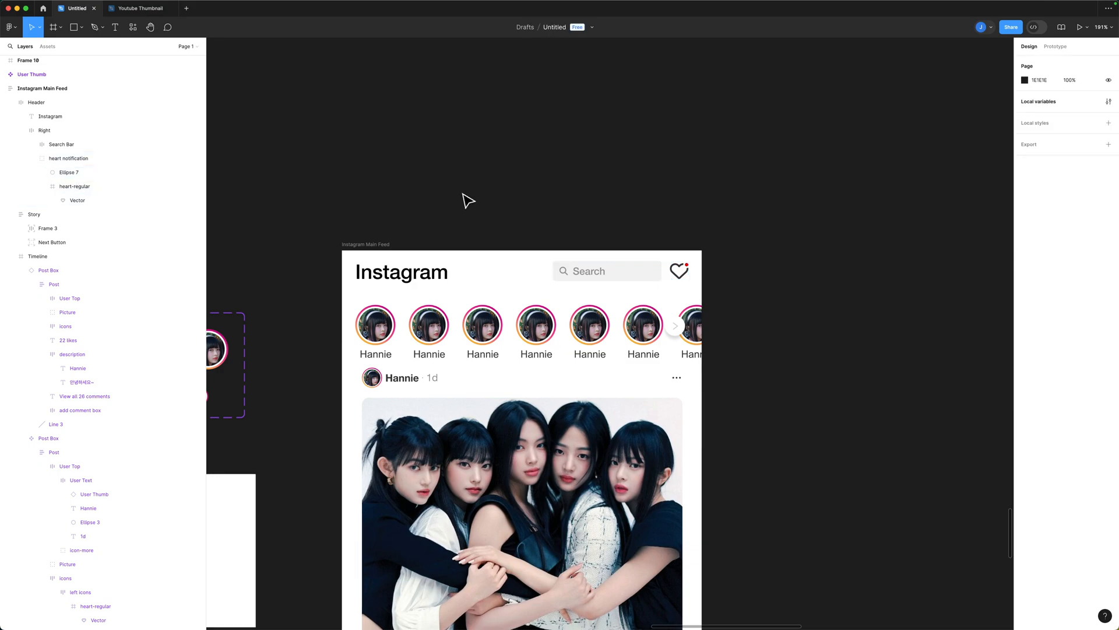
pyautogui.click(69, 171)
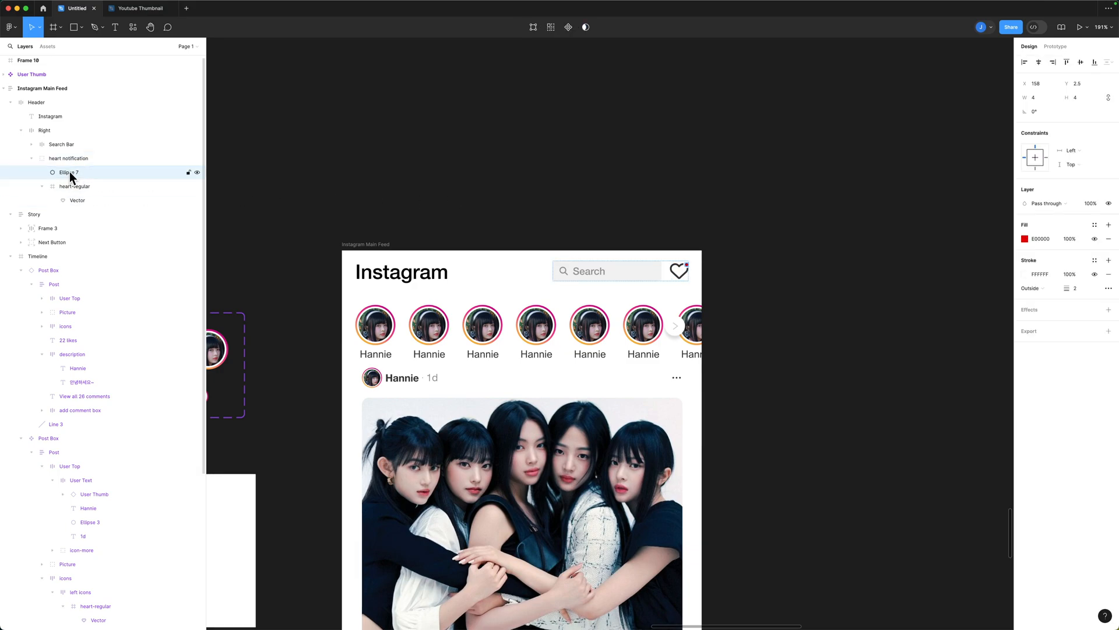
pyautogui.click(398, 208)
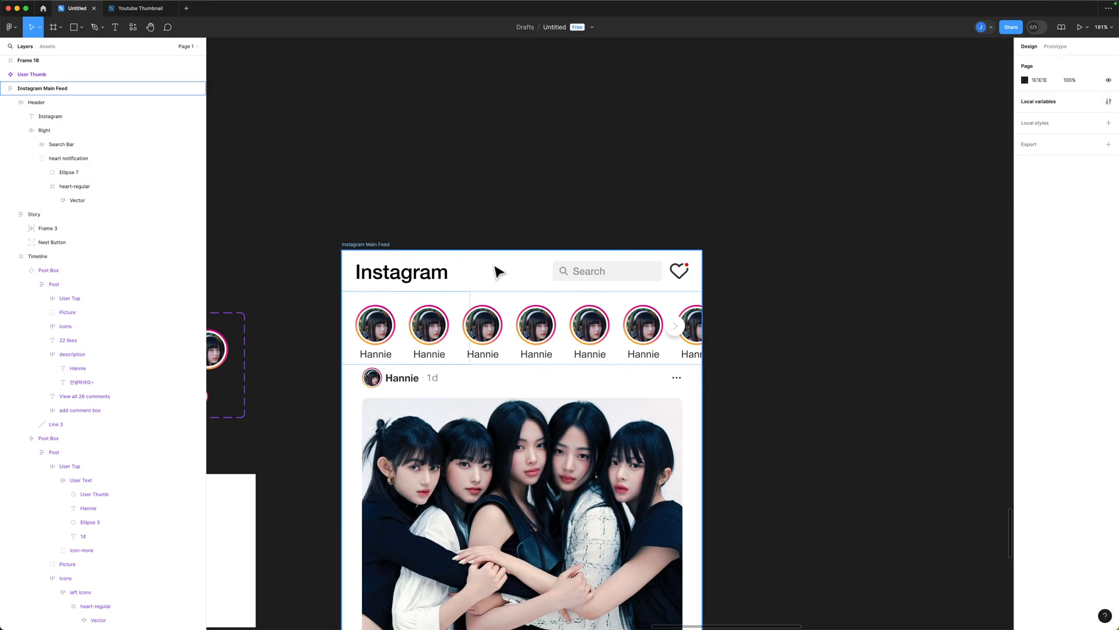
# Step: Set the outside stroke weight of the red circle in the heart notification group to 1
pyautogui.hotkey('shift', '0')
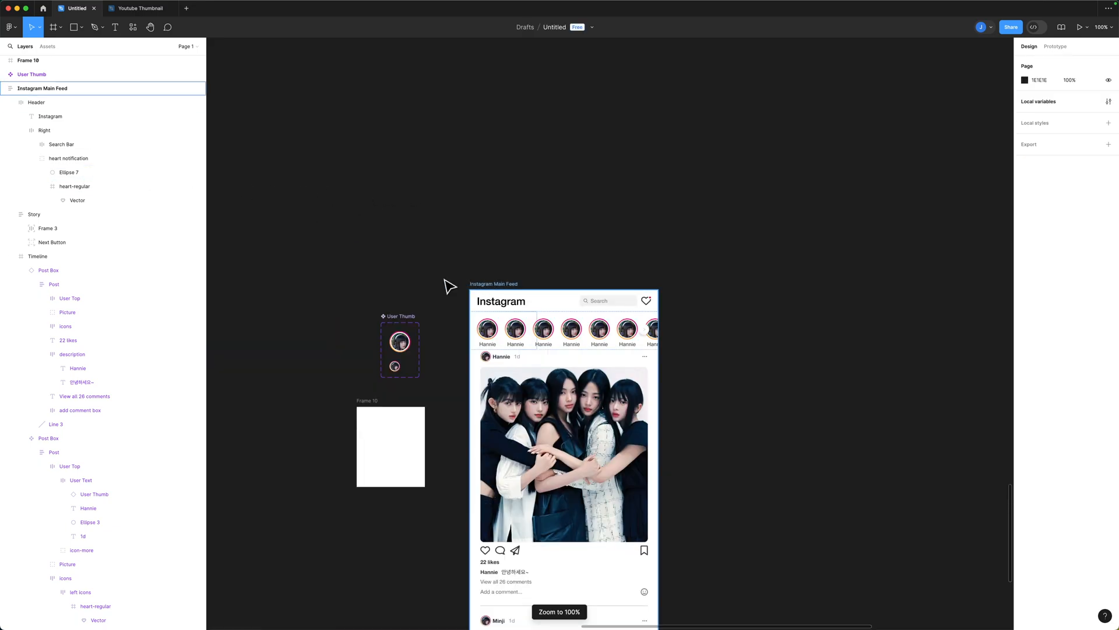
pyautogui.click(73, 173)
pyautogui.click(1074, 288)
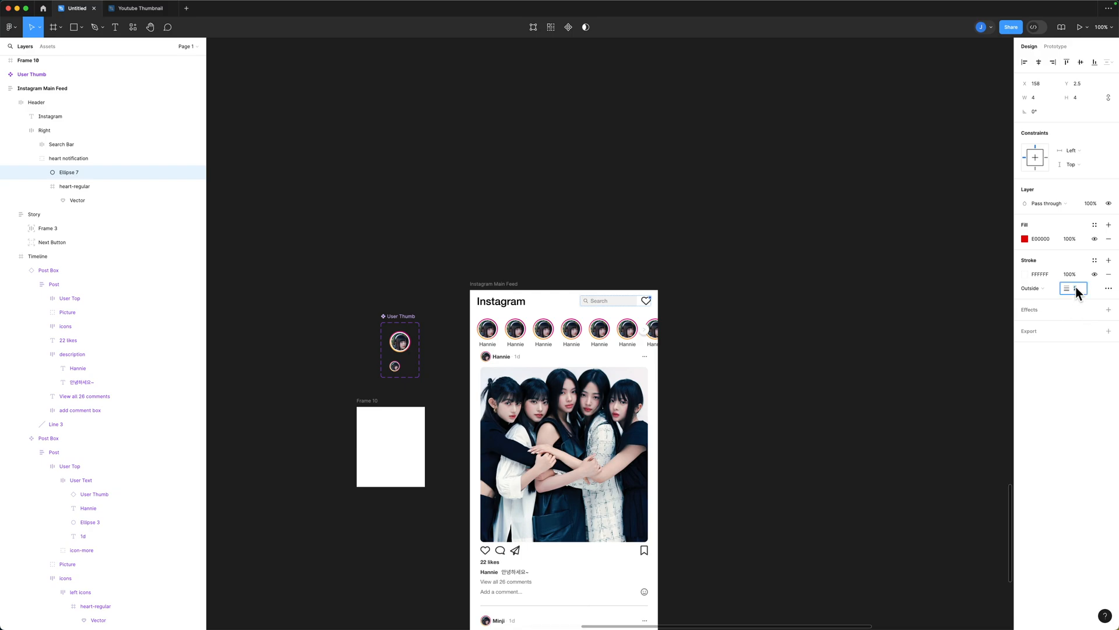
pyautogui.click(745, 274)
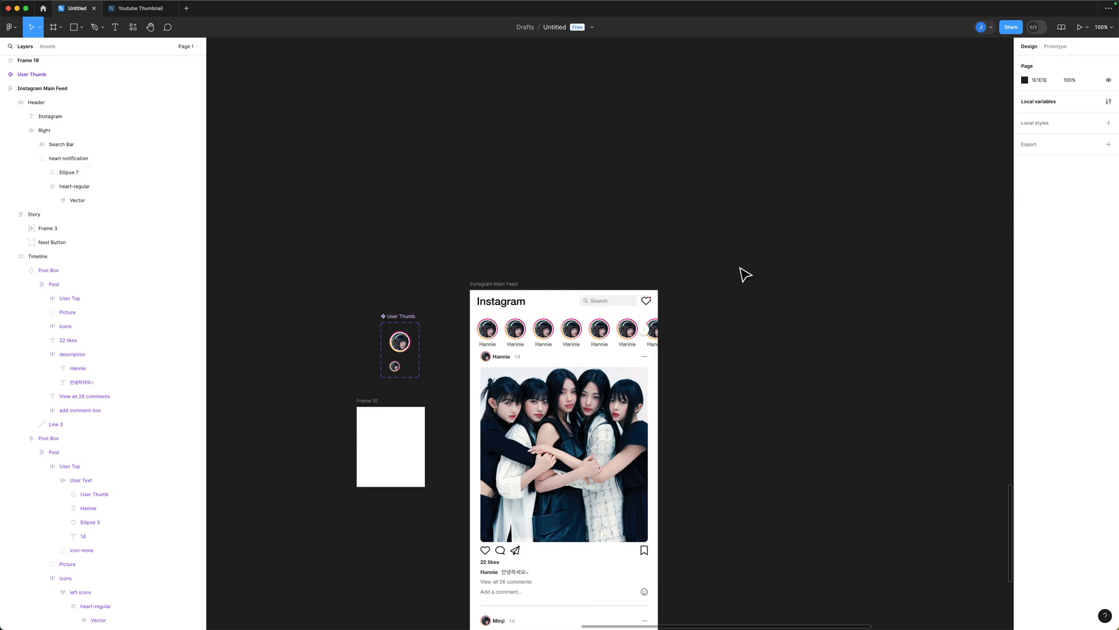
pyautogui.click(88, 172)
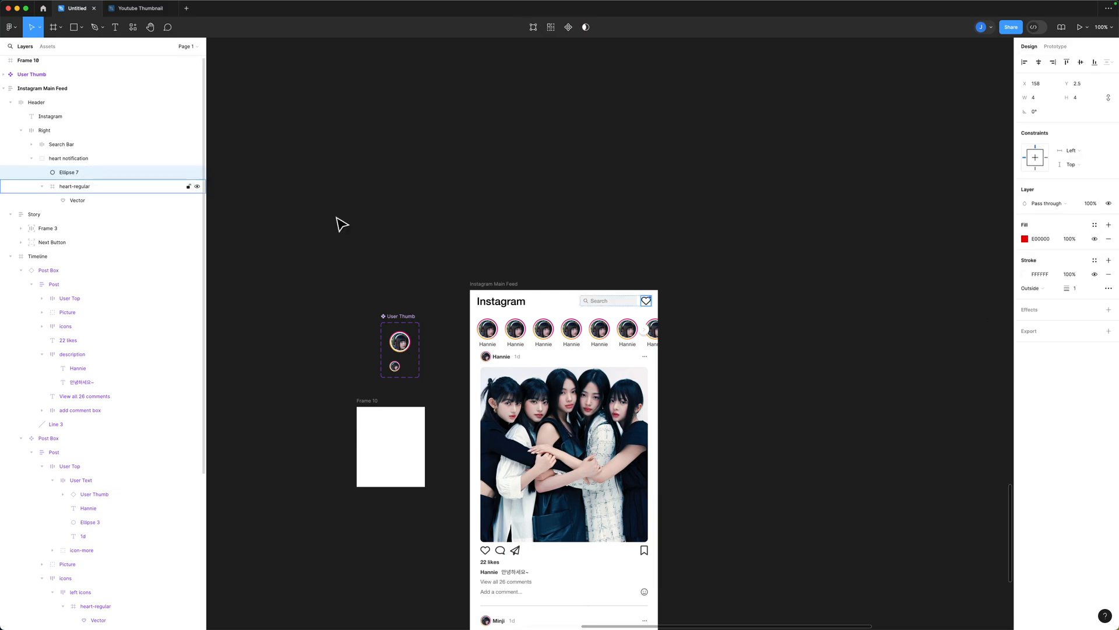
# Step: Set the red circle's width and height to 5 in the heart notification group
pyautogui.click(1076, 98)
pyautogui.write('5')
pyautogui.press('Return')
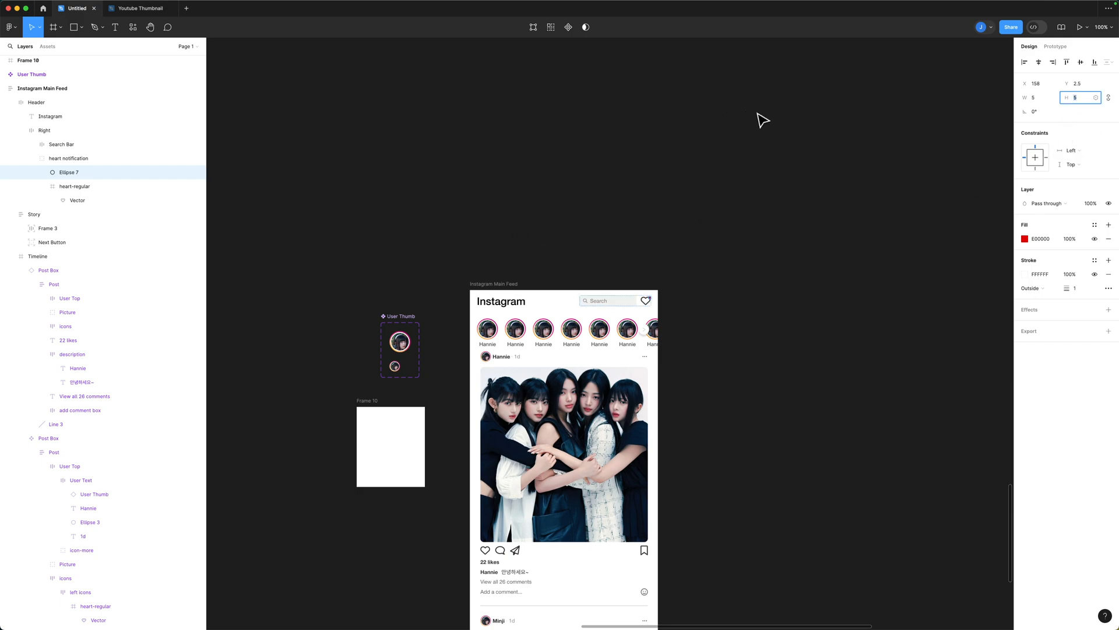
pyautogui.write('6')
pyautogui.press('Return')
# Step: Nudge the resized red circle slightly left along the heart's upper-right curve
pyautogui.click(70, 175)
pyautogui.press('Left')
pyautogui.click(545, 213)
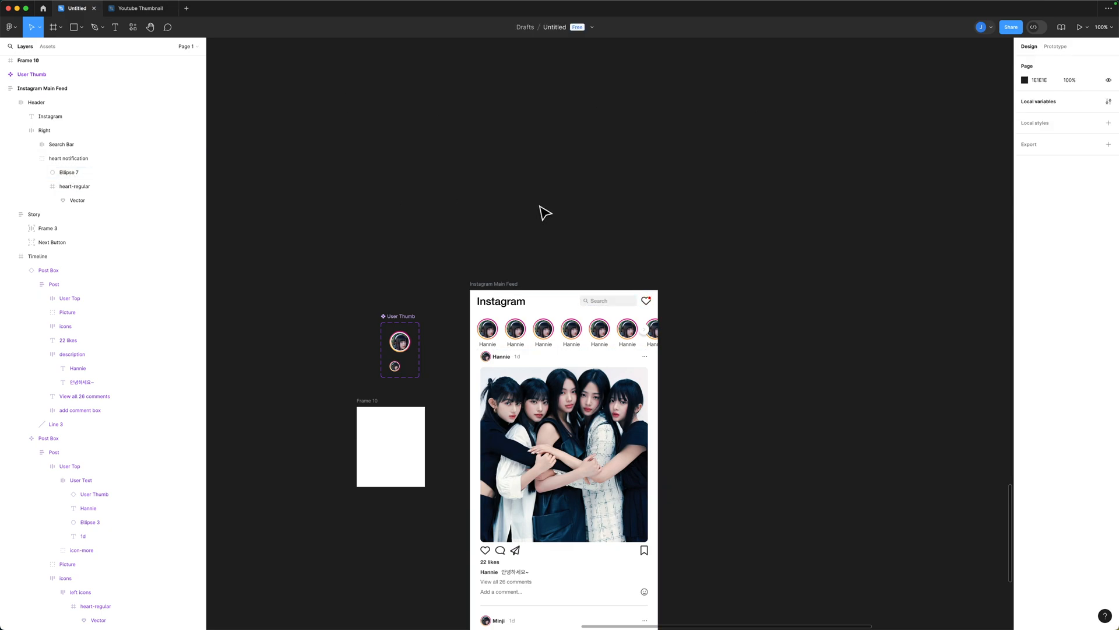
pyautogui.click(110, 175)
pyautogui.click(448, 192)
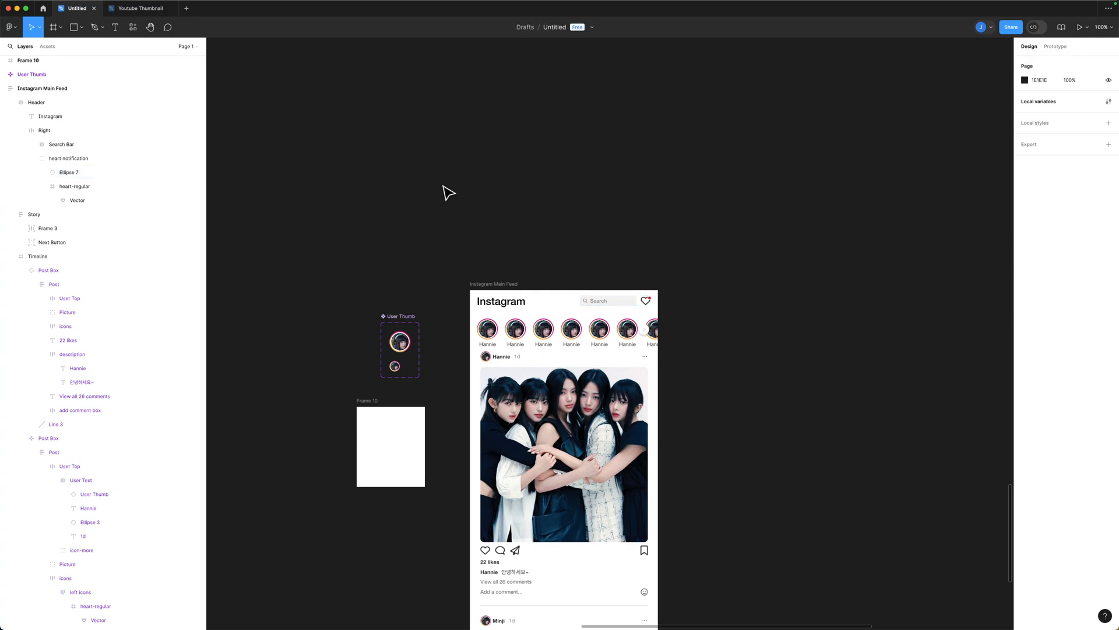
# Step: Examine the red circle's size and its placement on the heart icon within the header
pyautogui.click(64, 172)
pyautogui.click(384, 179)
pyautogui.click(82, 172)
pyautogui.click(1078, 97)
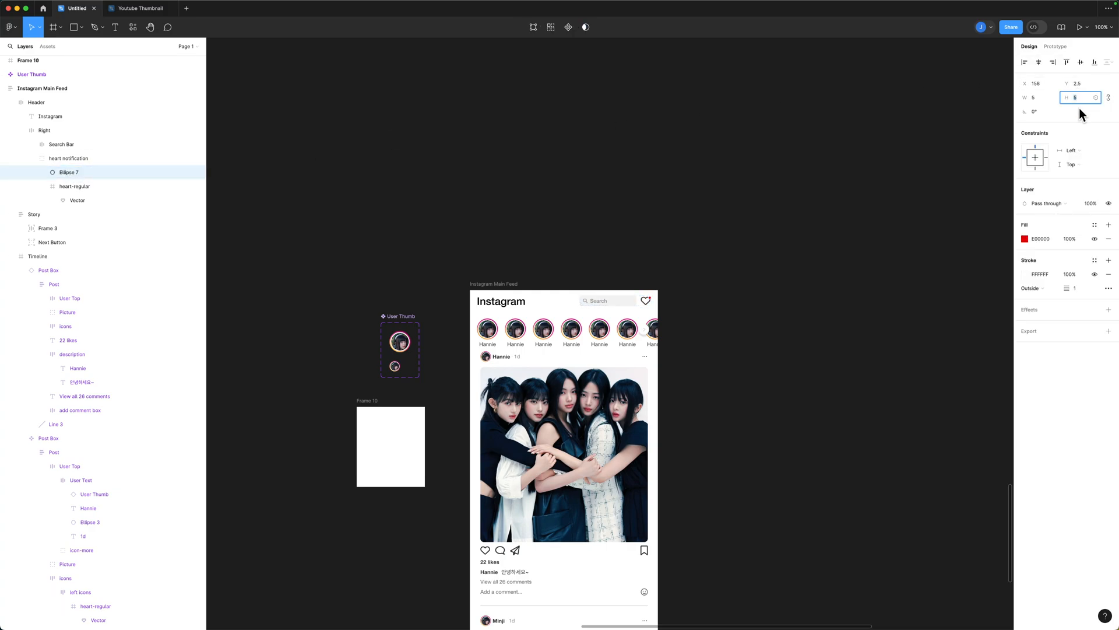
pyautogui.click(351, 217)
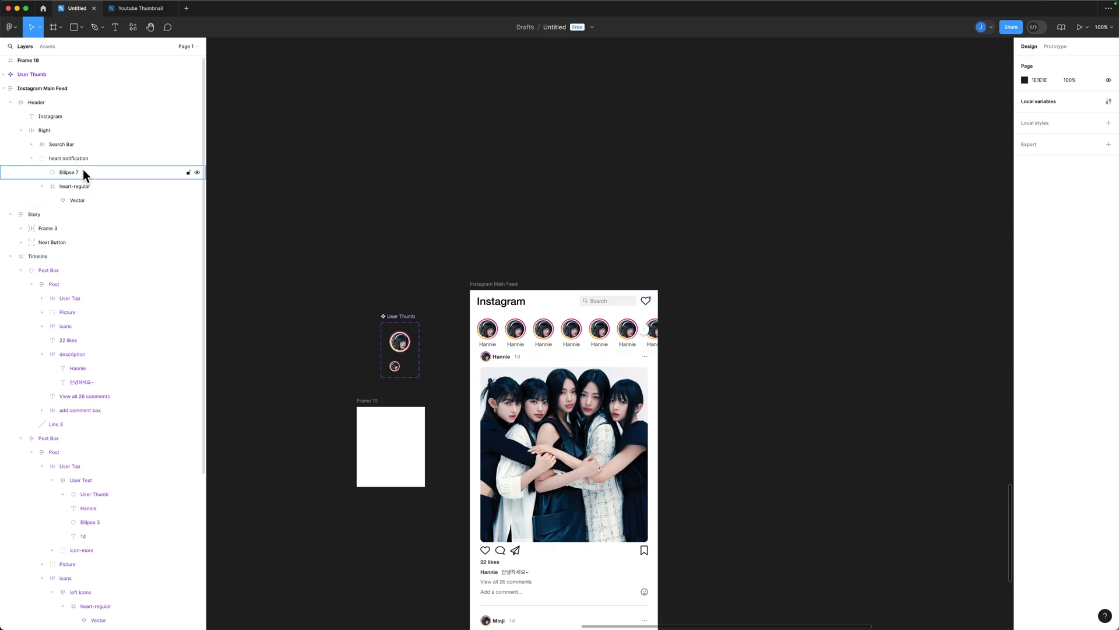
pyautogui.scroll(-3, 368, 314)
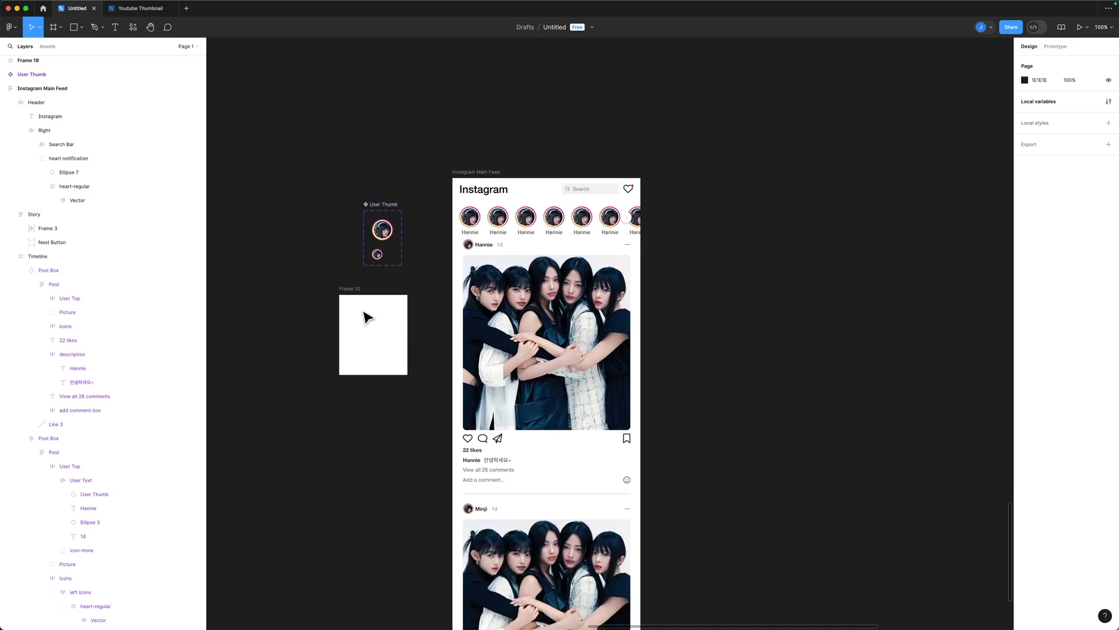
pyautogui.scroll(5, 650, 270)
pyautogui.hscroll(-3, 653, 268)
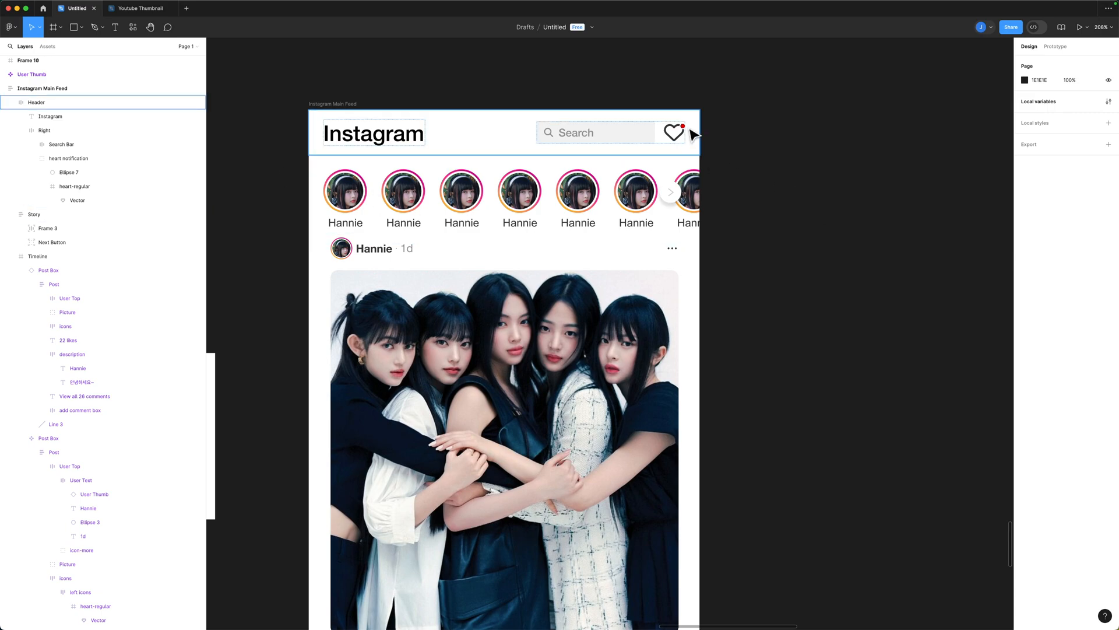
pyautogui.click(21, 160)
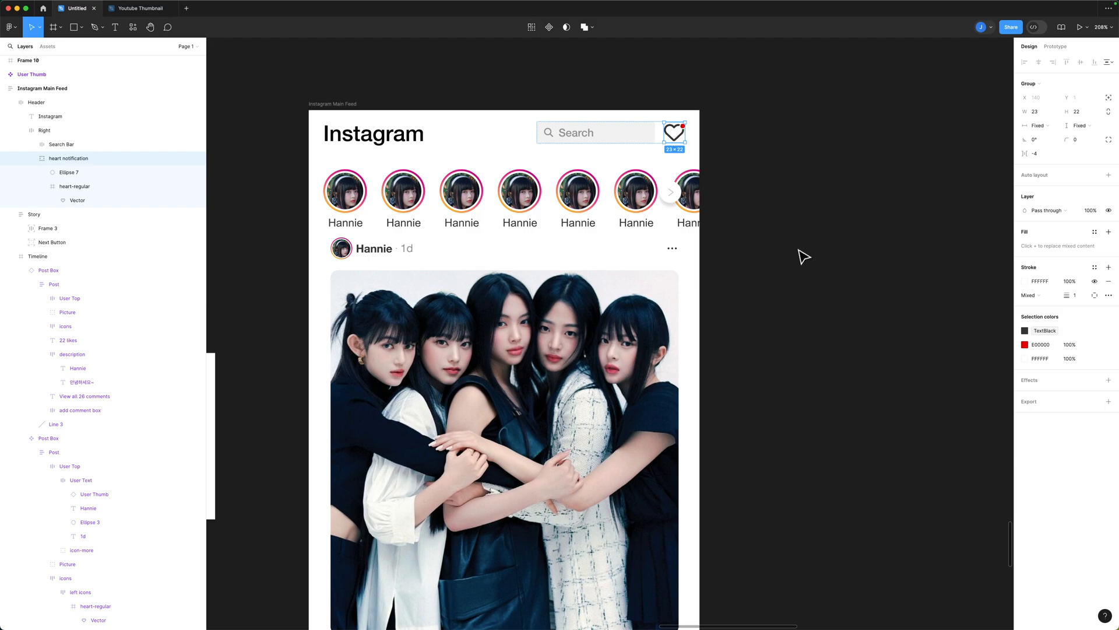
pyautogui.scroll(-5, 804, 257)
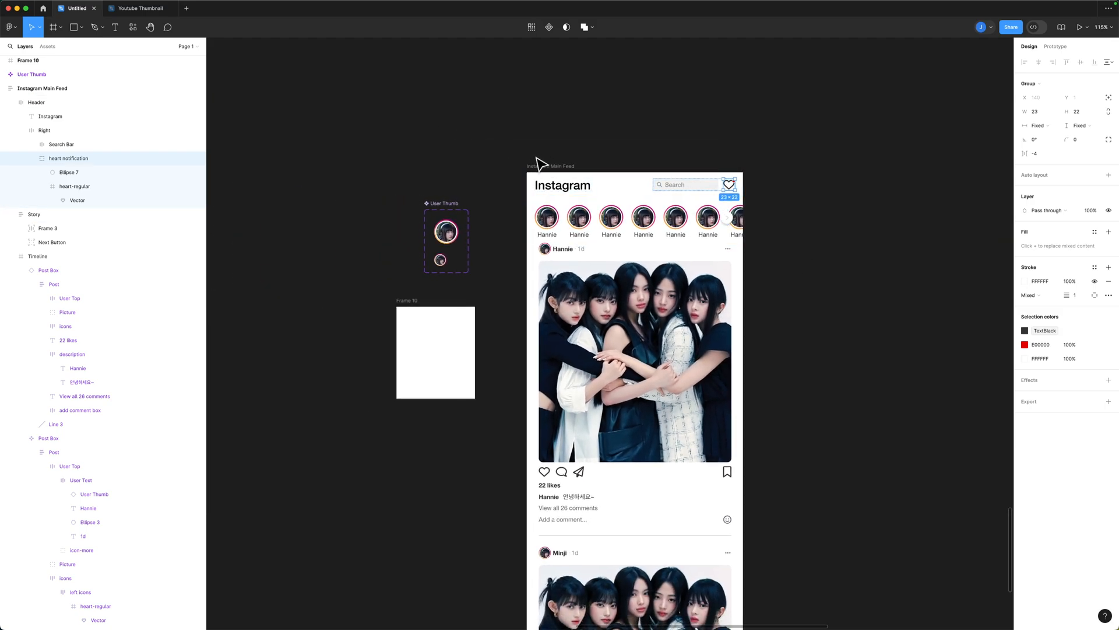
# Step: Change the font of the Instagram title in the header to Hanalei Fill
pyautogui.click(542, 182)
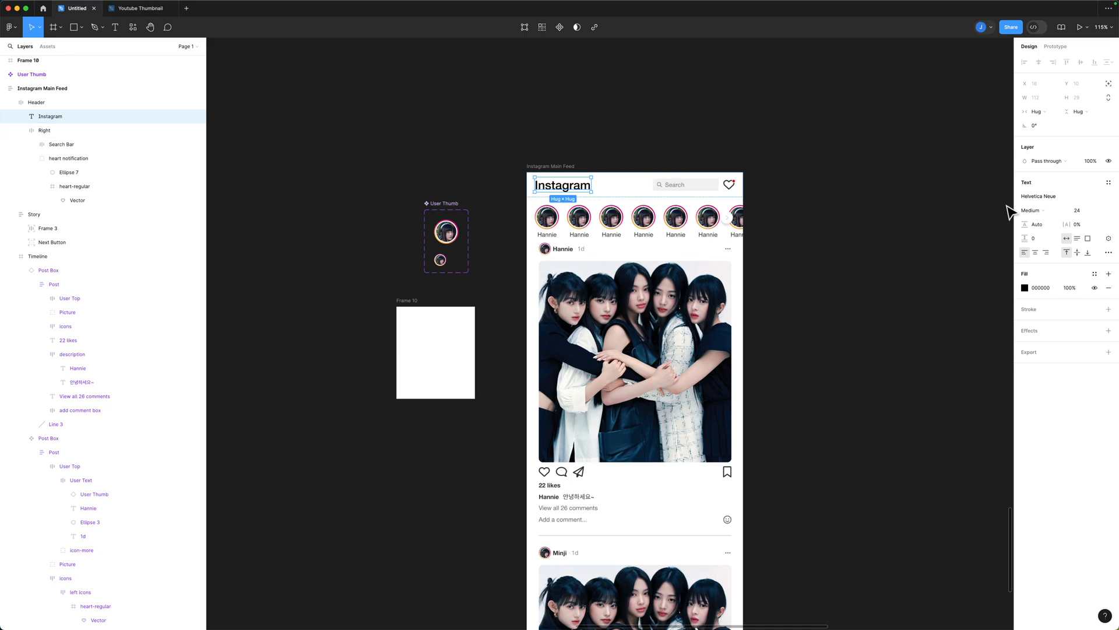
pyautogui.hscroll(3, 845, 210)
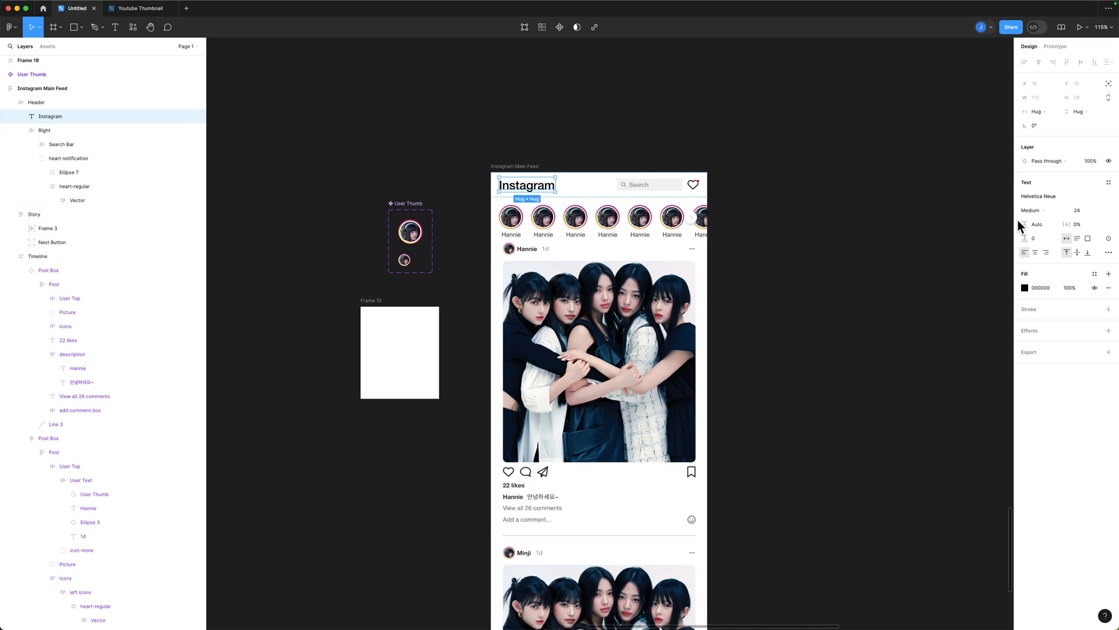
pyautogui.click(1063, 197)
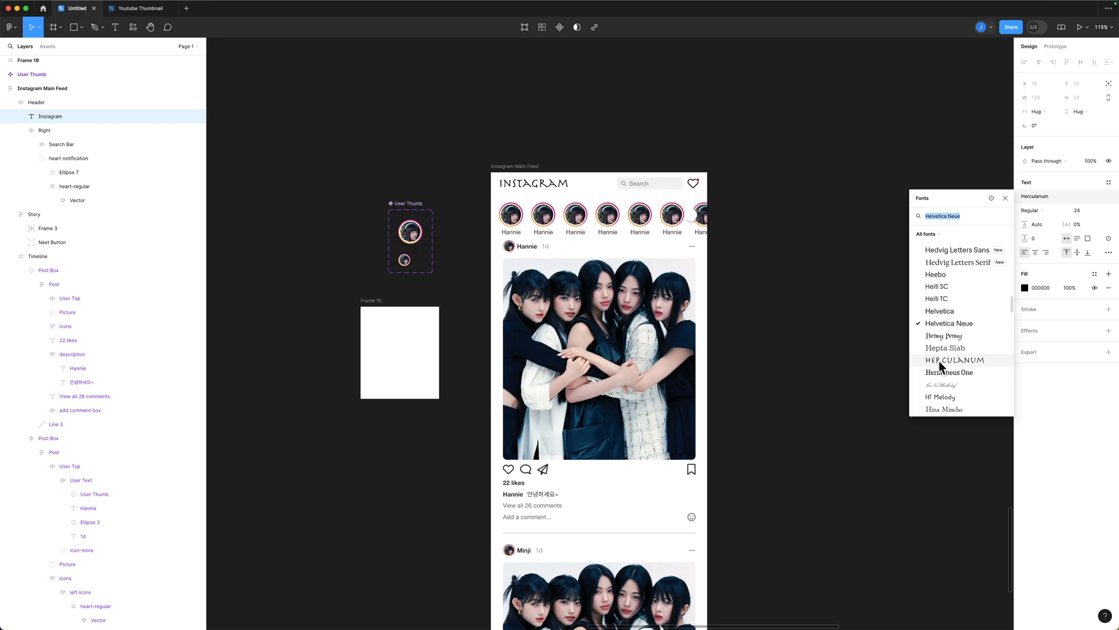
pyautogui.scroll(-2, 939, 361)
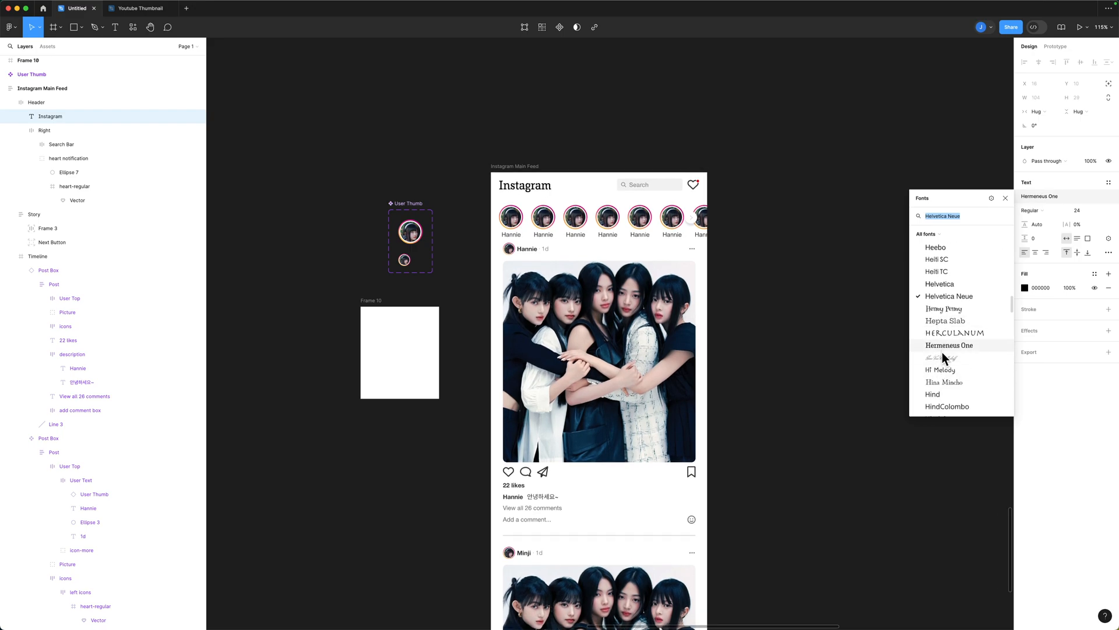
pyautogui.scroll(-2, 942, 356)
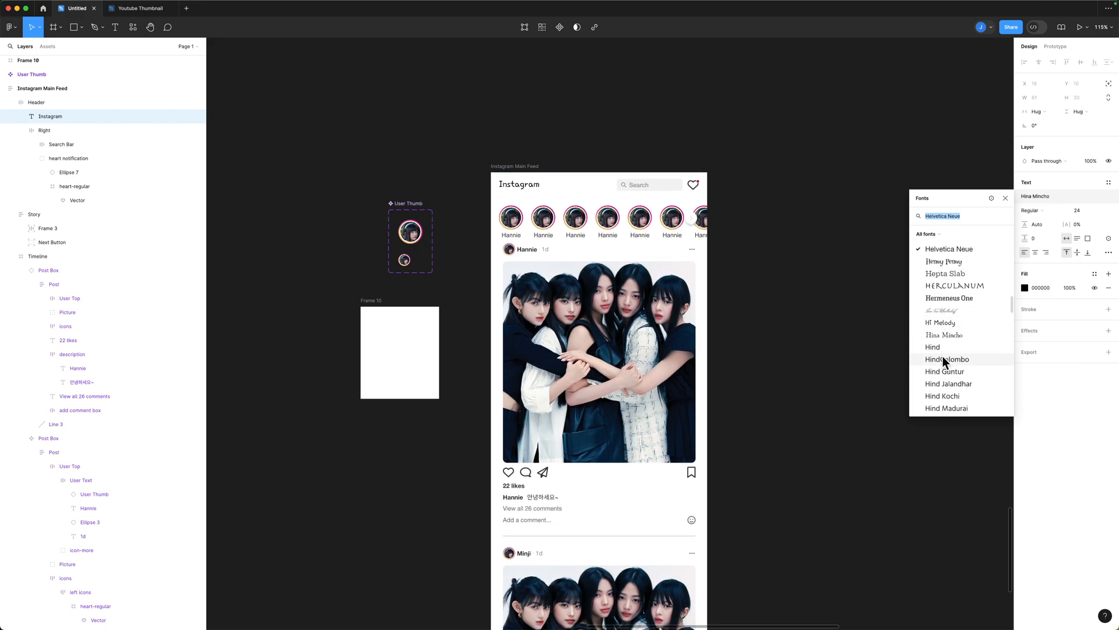
pyautogui.scroll(5, 939, 350)
pyautogui.scroll(5, 939, 351)
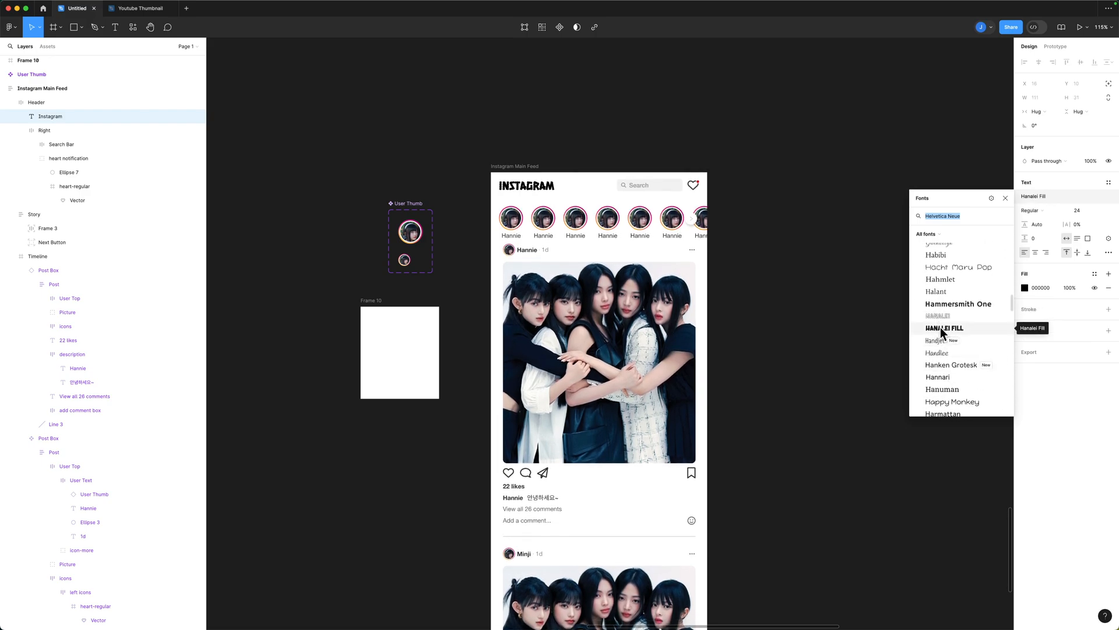
pyautogui.click(940, 327)
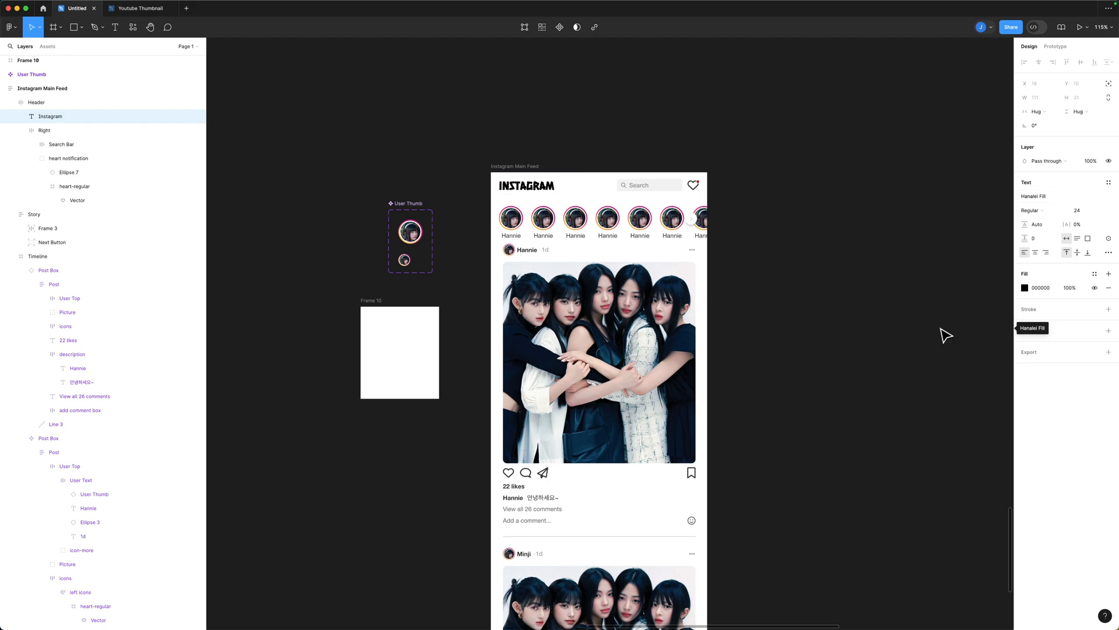
# Step: Examine the restyled title up close and review the Instagram Main Feed frame from the header down to the last post
pyautogui.scroll(10, 518, 192)
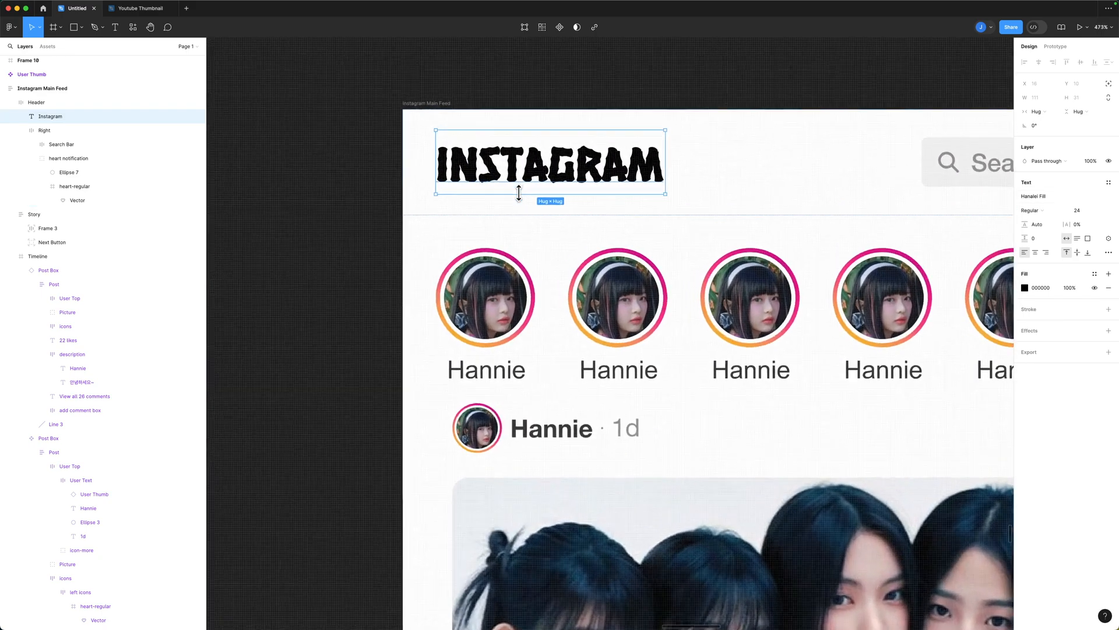
pyautogui.scroll(-10, 518, 192)
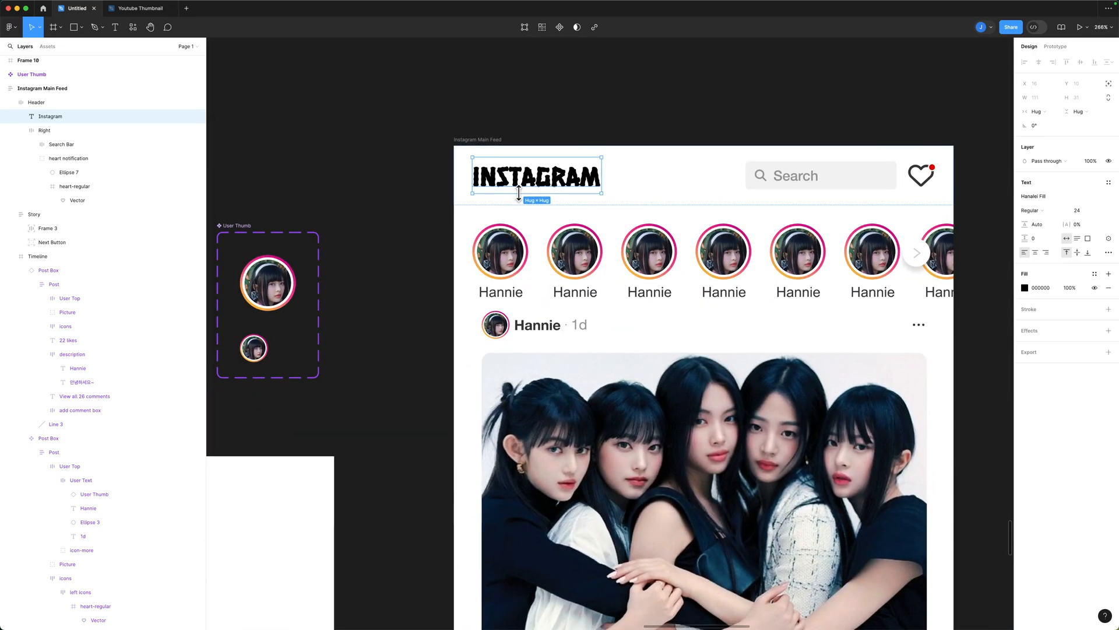
pyautogui.scroll(-3, 519, 193)
pyautogui.scroll(4, 507, 187)
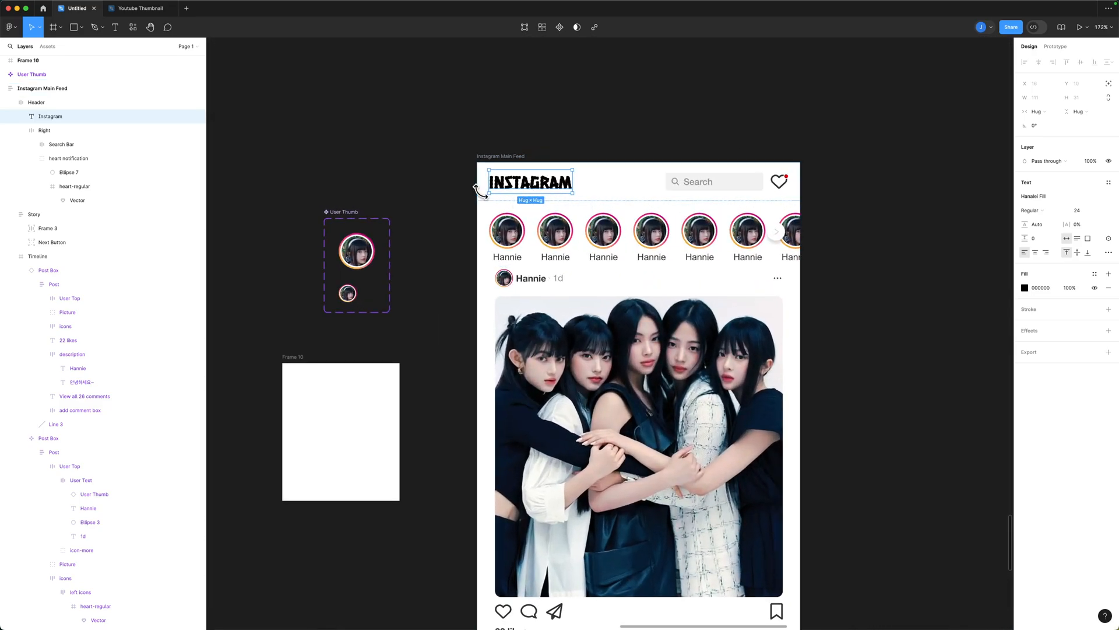
pyautogui.scroll(-4, 475, 180)
pyautogui.click(421, 138)
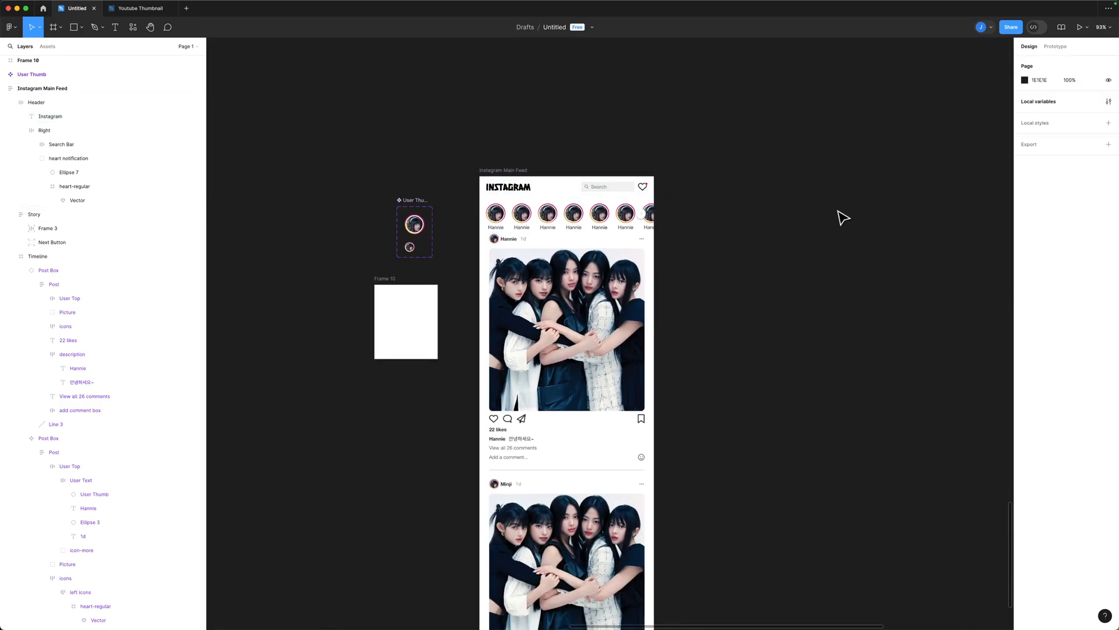
pyautogui.scroll(-3, 838, 223)
pyautogui.scroll(1, 838, 223)
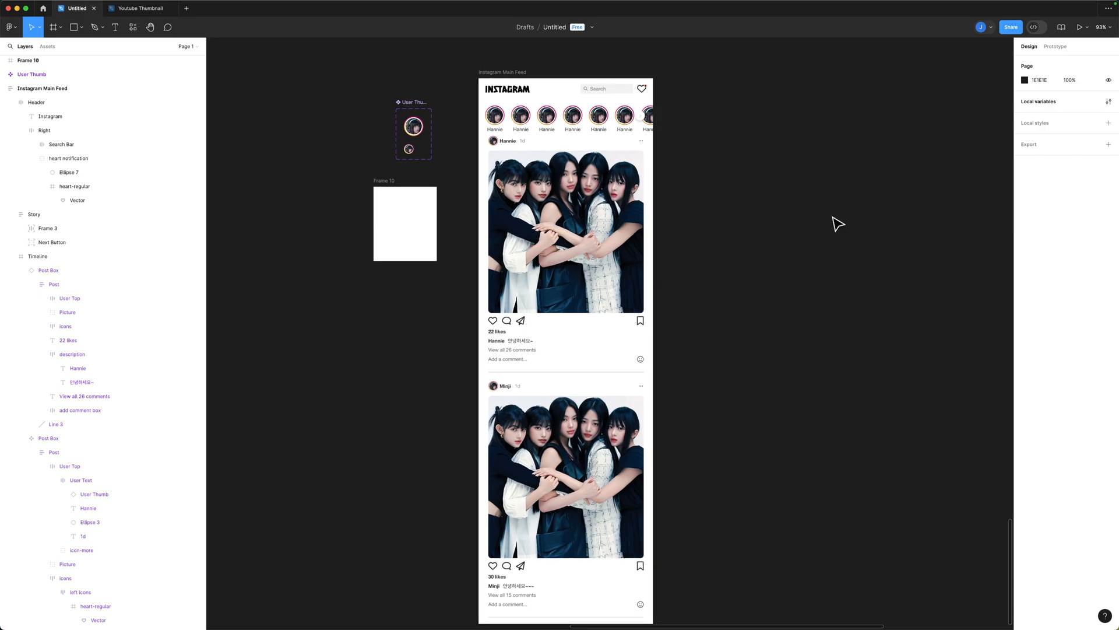
pyautogui.click(527, 92)
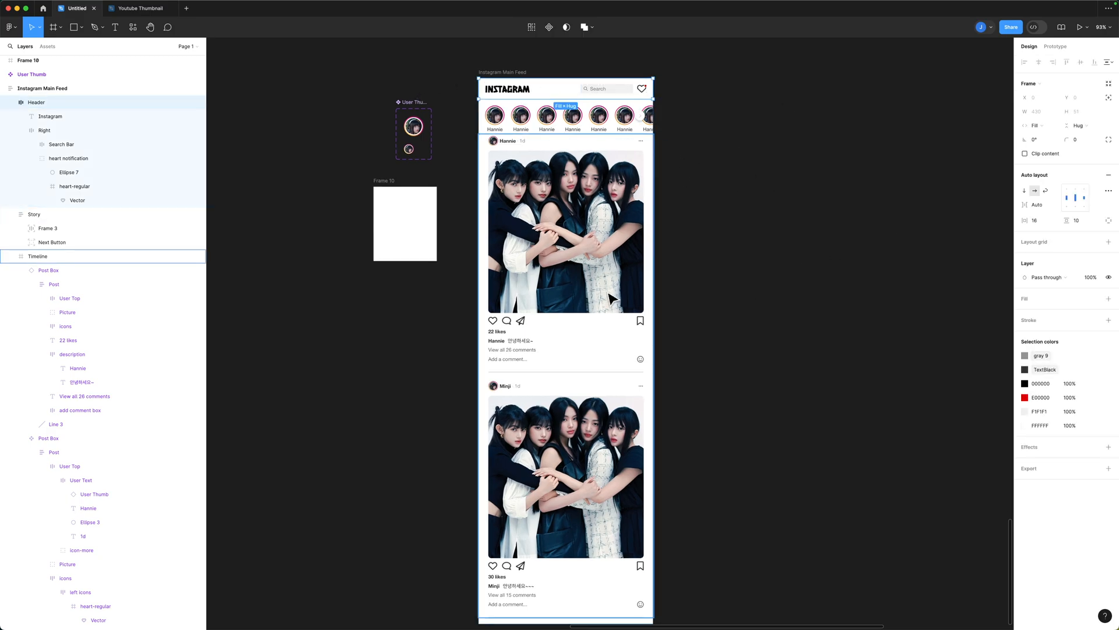
pyautogui.scroll(1, 464, 282)
pyautogui.scroll(-4, 467, 282)
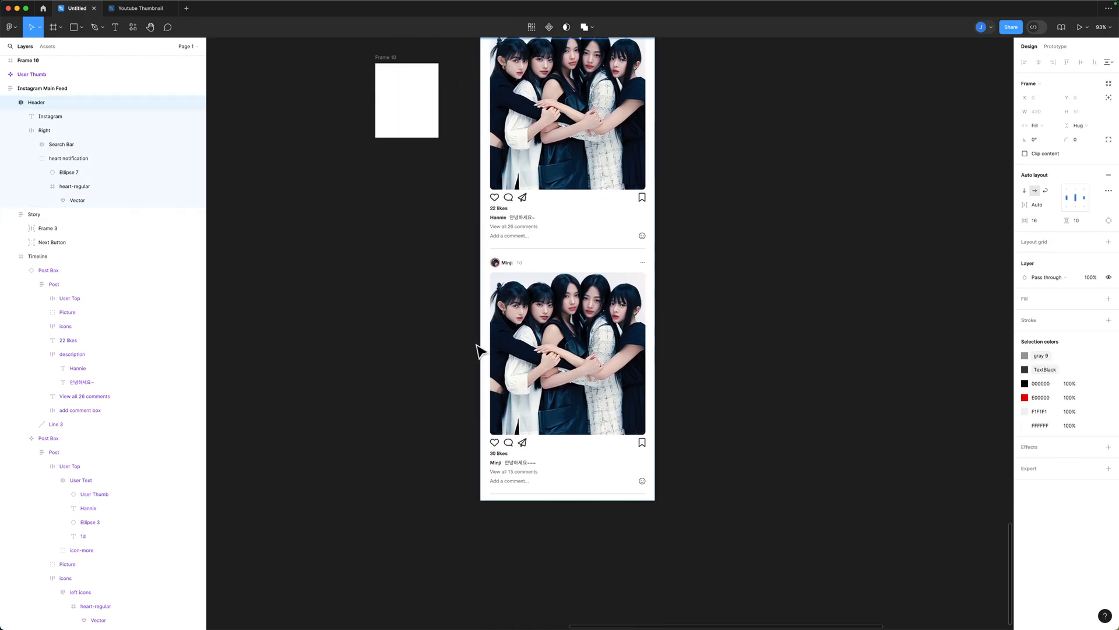
pyautogui.scroll(6, 837, 443)
pyautogui.click(722, 130)
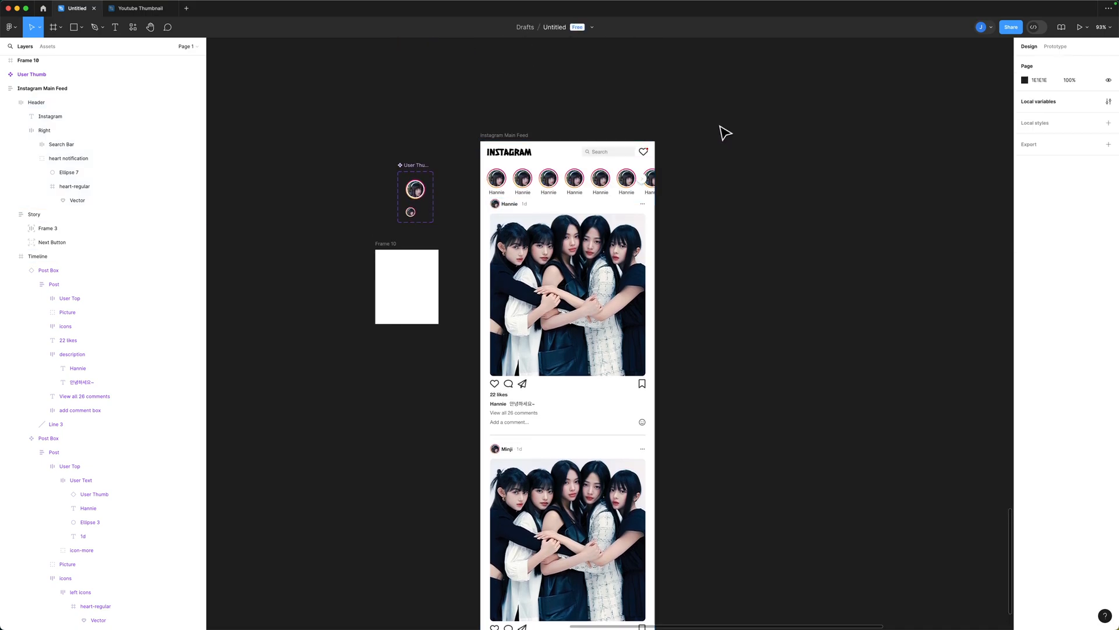
pyautogui.click(553, 155)
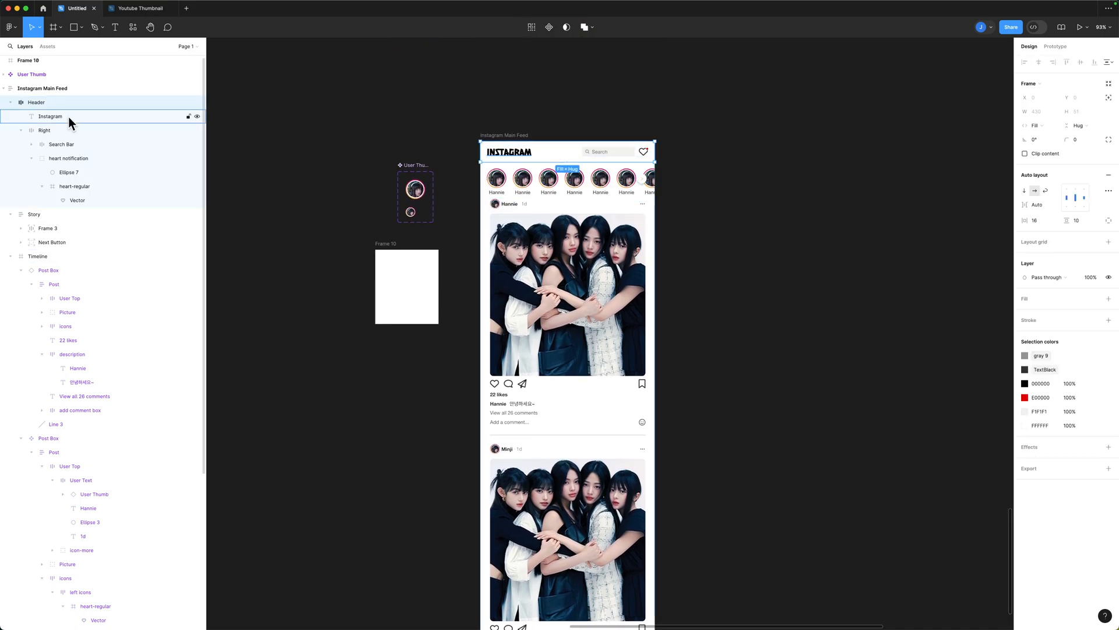
pyautogui.scroll(-8, 717, 266)
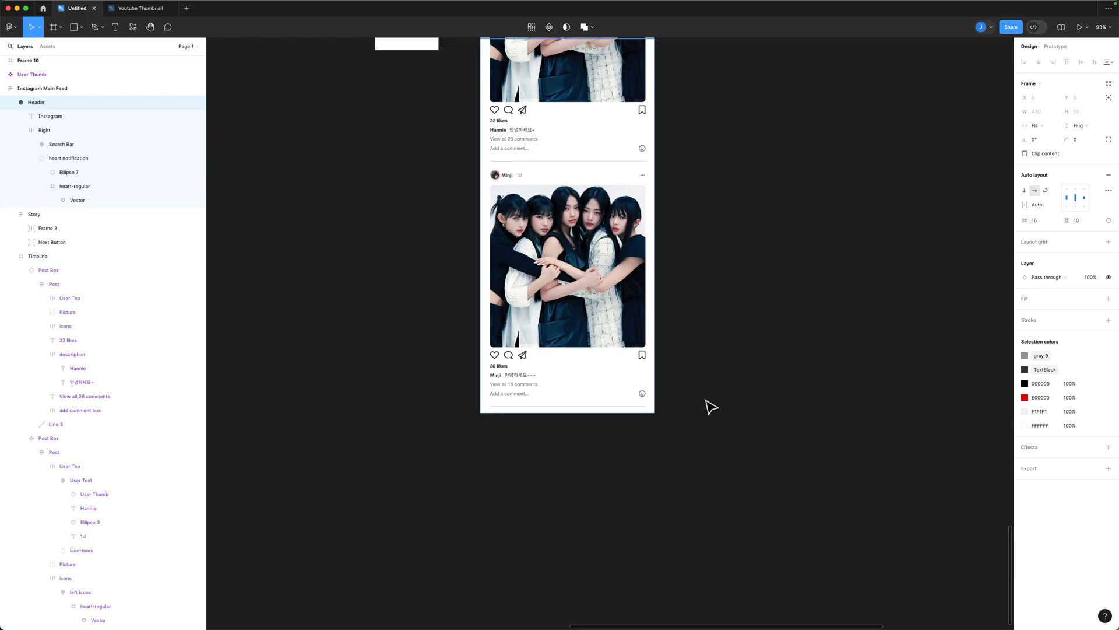
pyautogui.scroll(3, 668, 383)
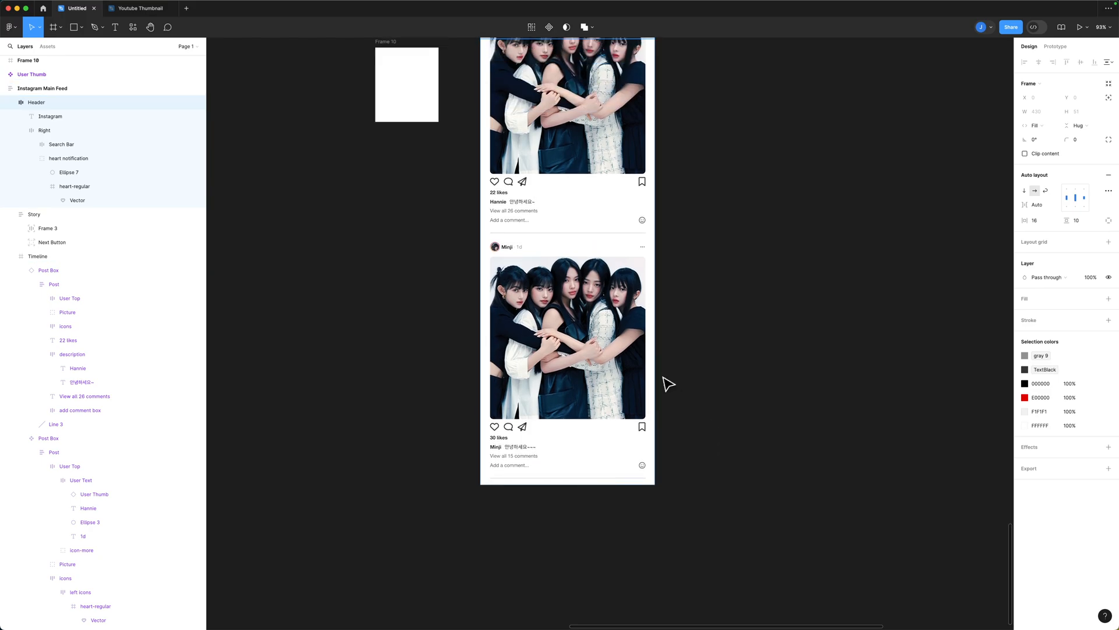
# Step: Collapse the Header, Timeline and Story layers inside the Instagram Main Feed frame
pyautogui.click(9, 103)
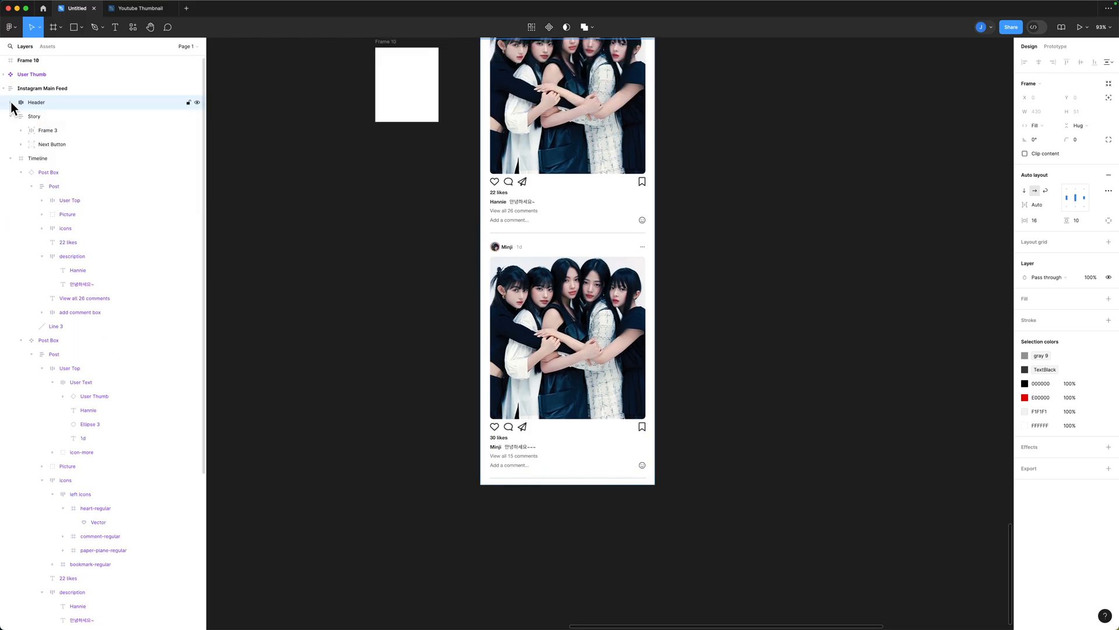
pyautogui.click(10, 159)
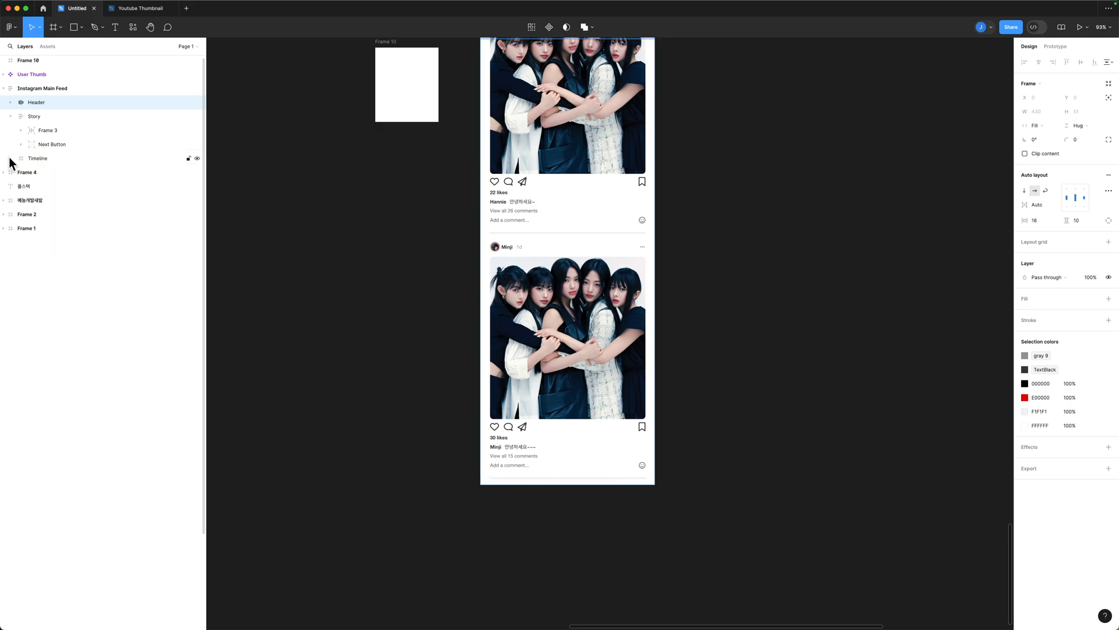
pyautogui.click(10, 116)
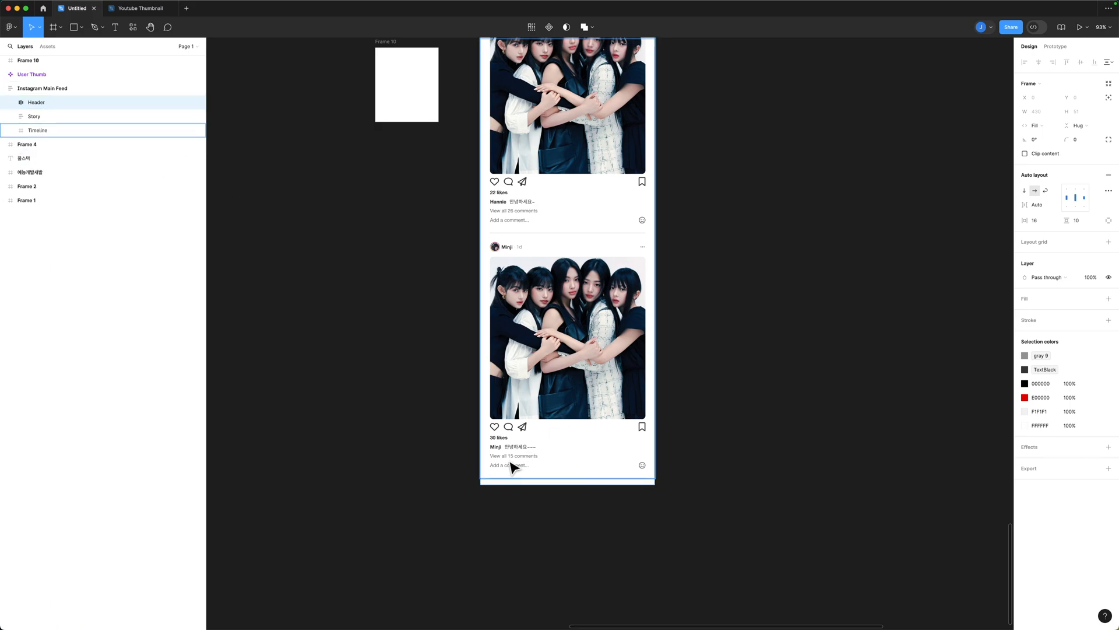
# Step: Draw a rectangle about 307 × 60 directly below the Timeline in the Instagram Main Feed, and select the whole feed frame
pyautogui.press('r')
pyautogui.moveTo(481, 478); pyautogui.dragTo(605, 502)
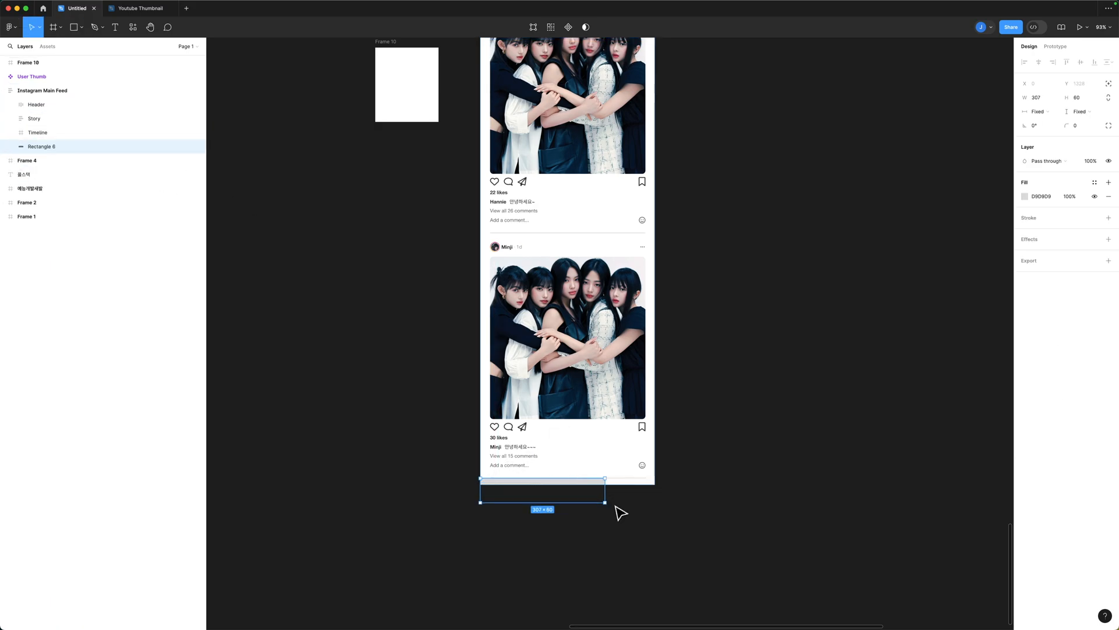
pyautogui.click(35, 80)
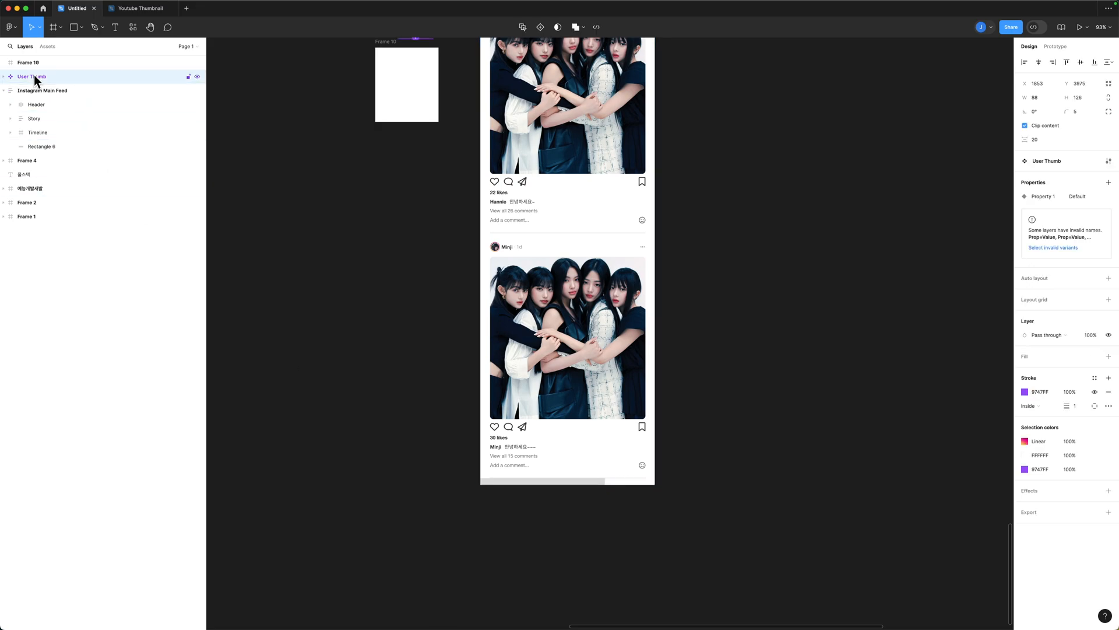
pyautogui.click(512, 481)
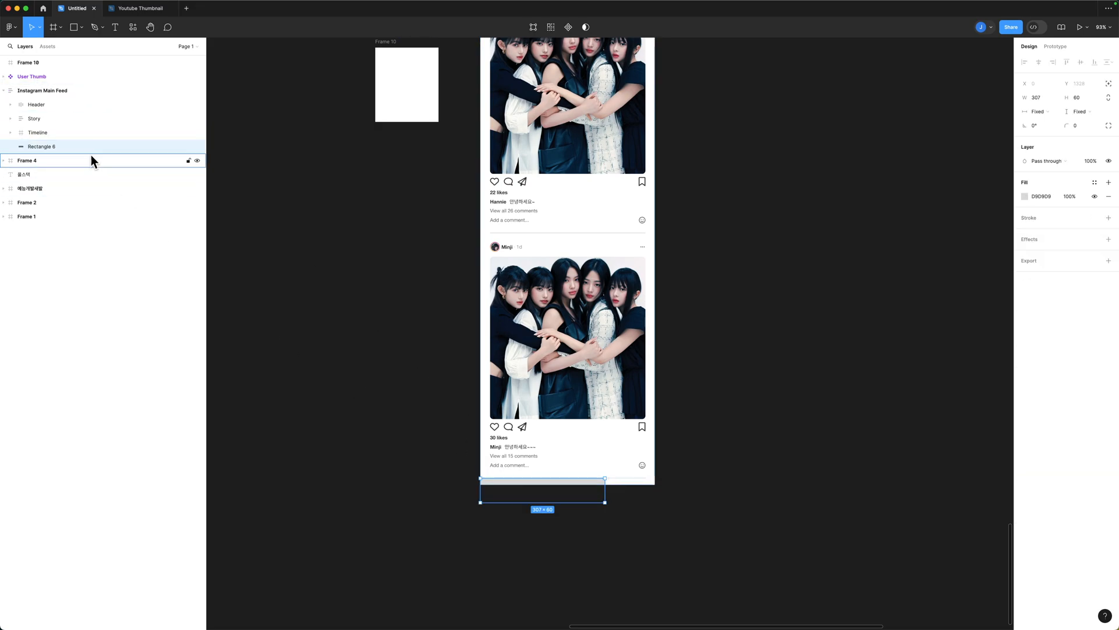
pyautogui.moveTo(46, 147); pyautogui.dragTo(48, 145)
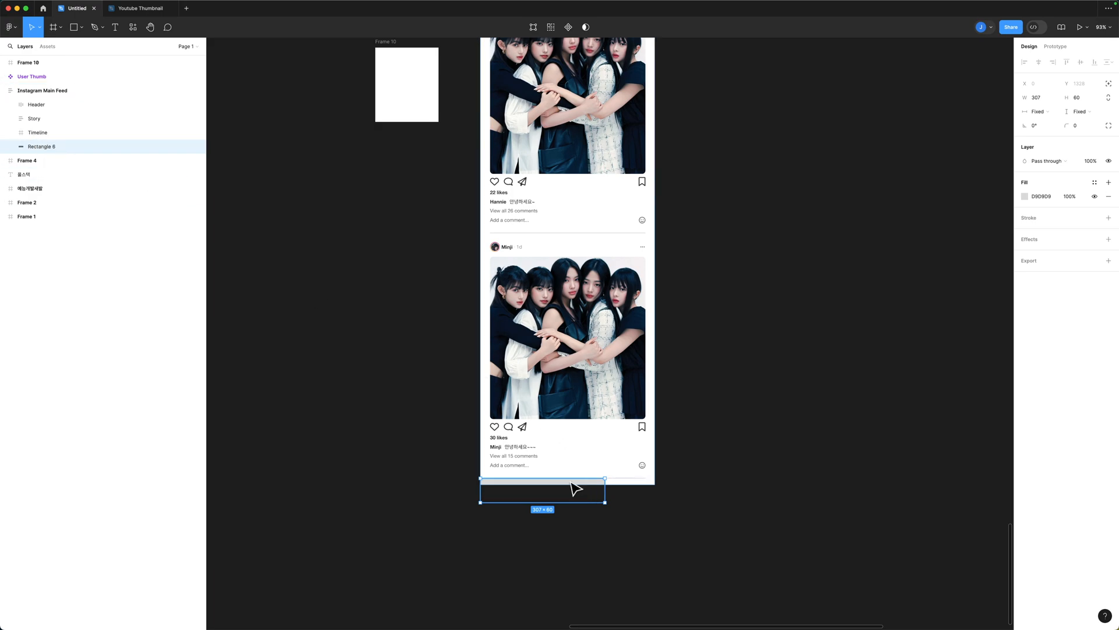
pyautogui.click(72, 93)
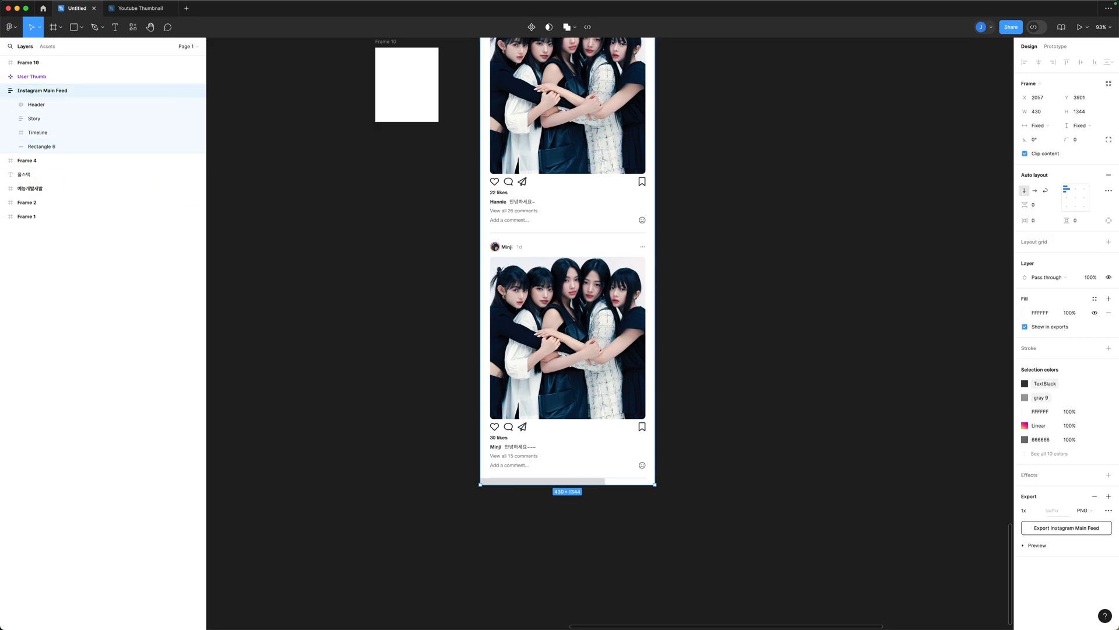
# Step: Set the Instagram Main Feed frame's height to hug its contents
pyautogui.click(1079, 126)
pyautogui.click(1074, 136)
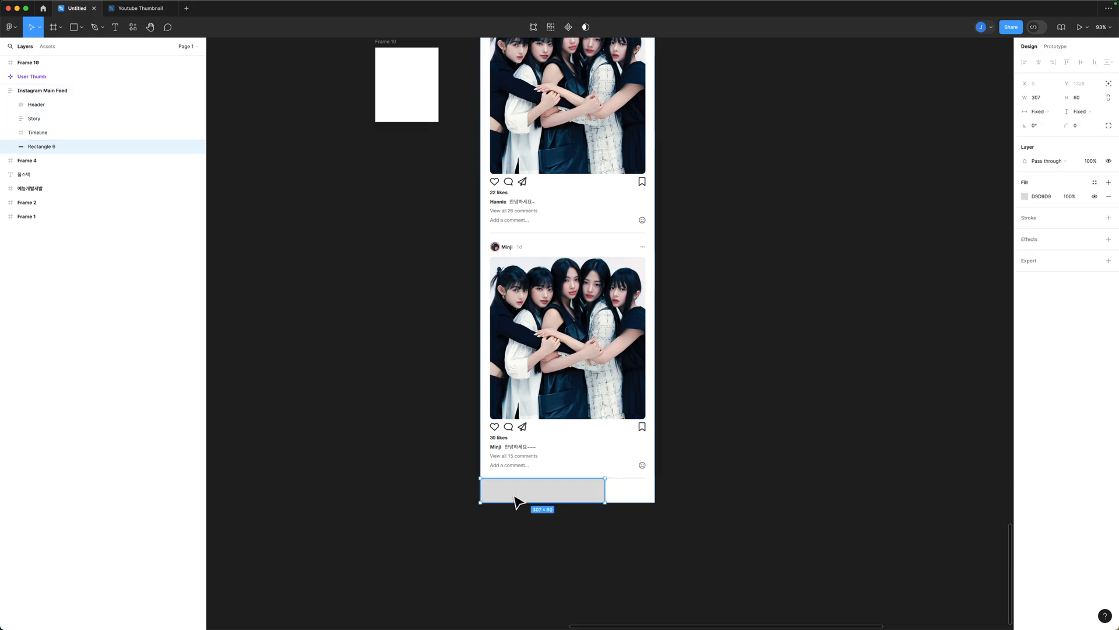
# Step: Review the Header, Story, Timeline and rectangle layers of the Instagram Main Feed against the canvas
pyautogui.click(38, 135)
pyautogui.click(41, 106)
pyautogui.scroll(6, 375, 230)
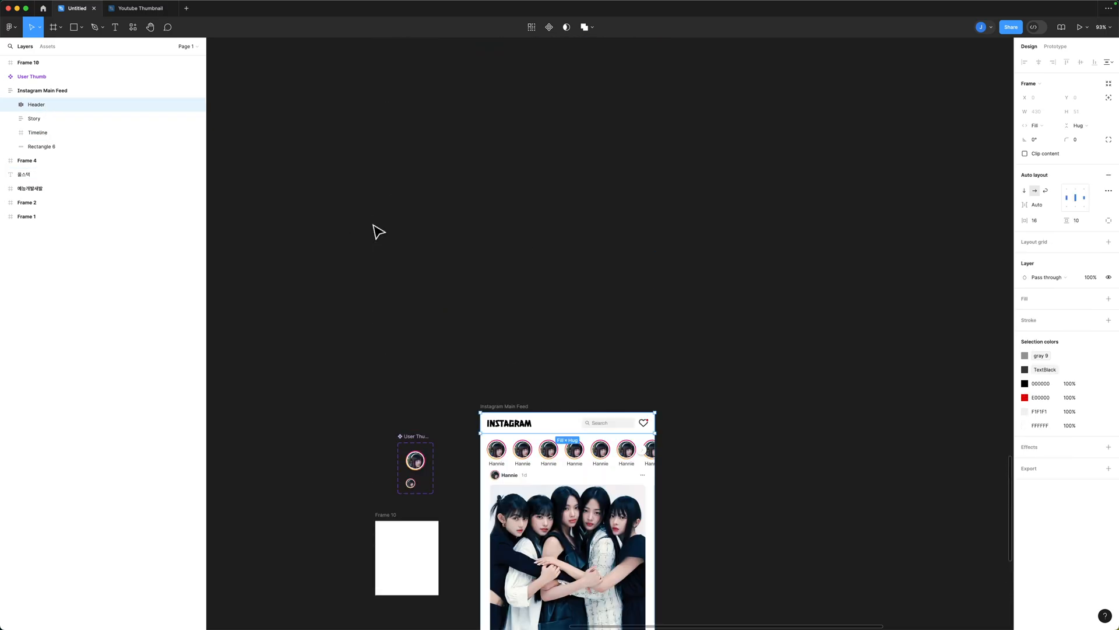
pyautogui.click(49, 146)
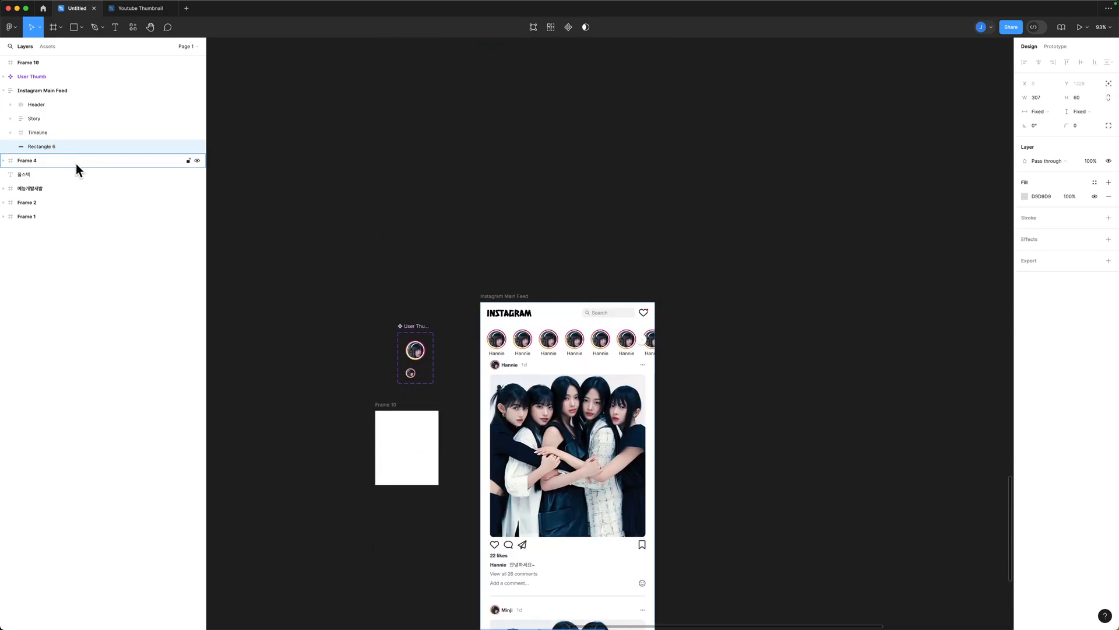
pyautogui.scroll(-4, 384, 268)
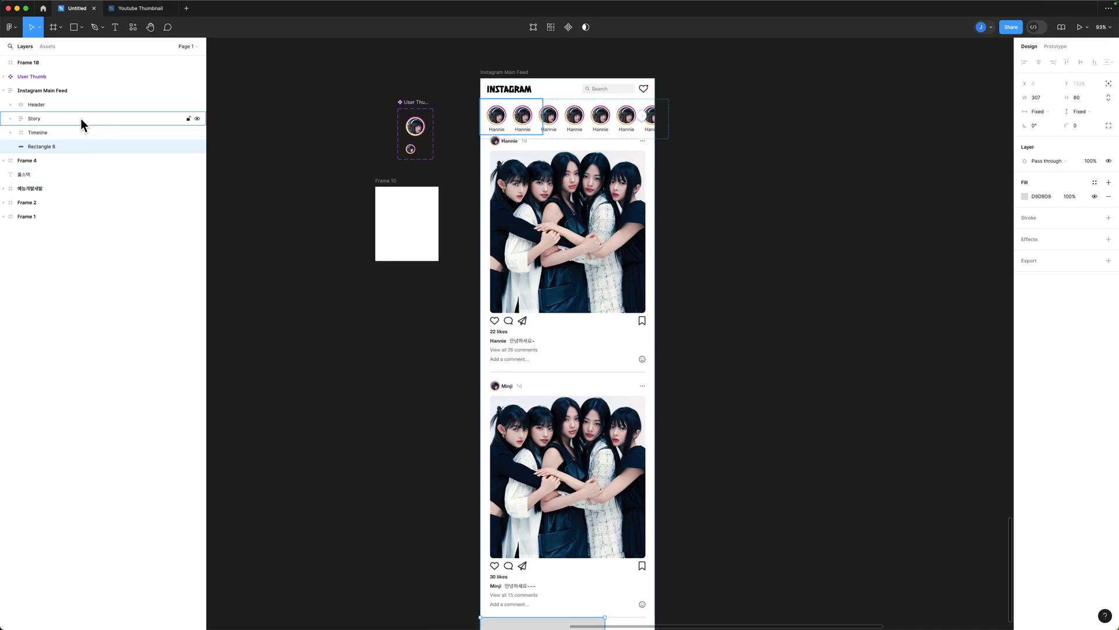
pyautogui.click(54, 106)
pyautogui.click(50, 119)
pyautogui.click(50, 144)
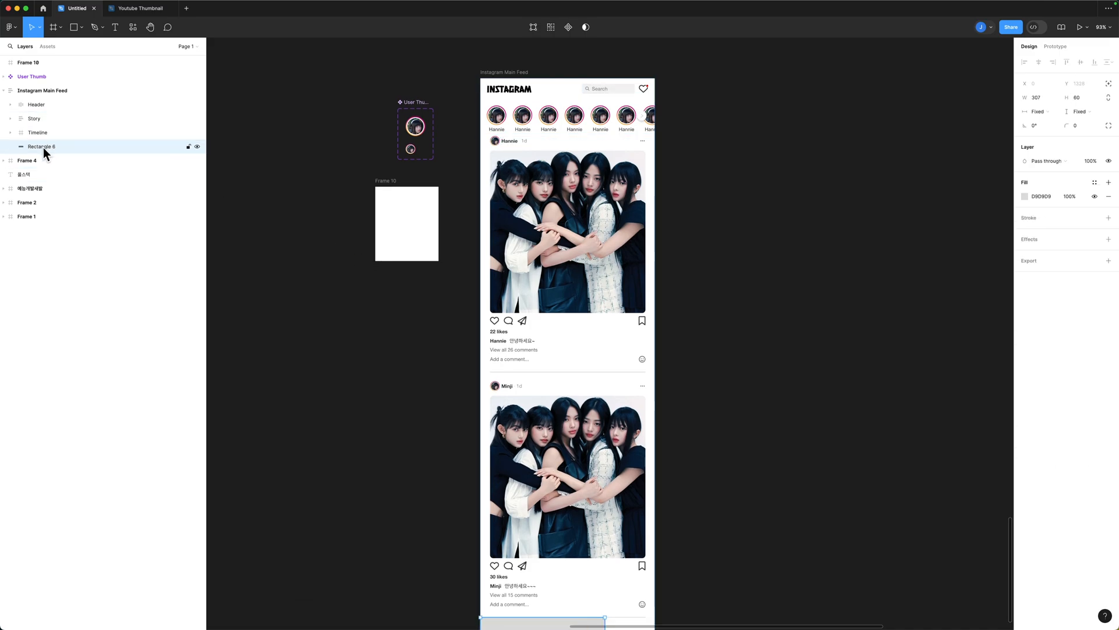
# Step: Rename the rectangle below the Timeline as Footer
pyautogui.doubleClick(43, 148)
pyautogui.write('Footer')
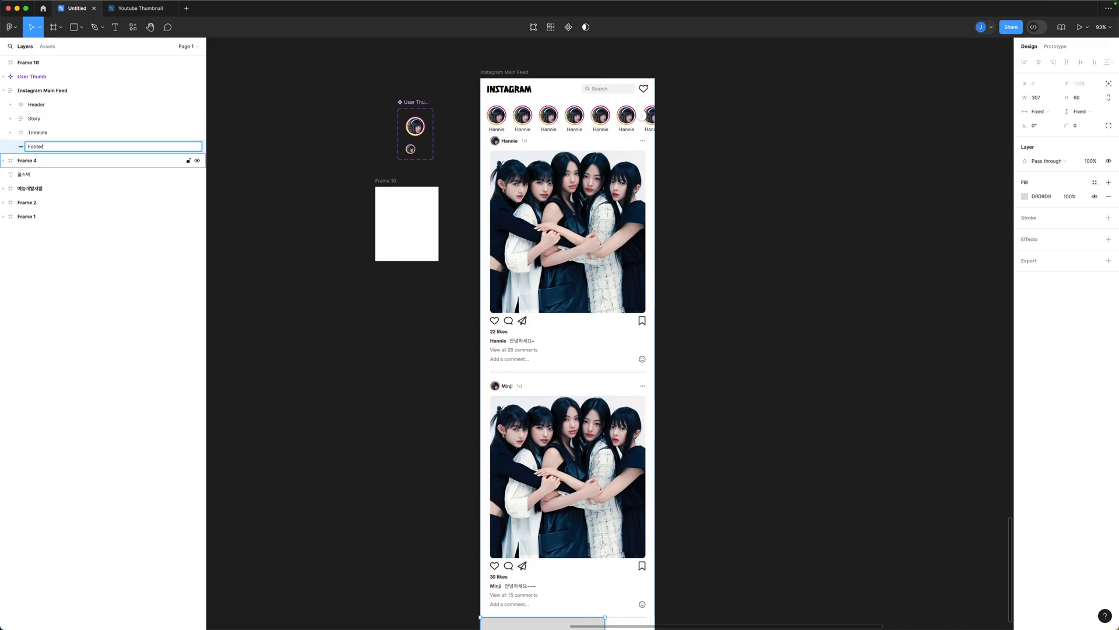
pyautogui.press('Return')
# Step: Wrap the Footer rectangle in a new frame and name that frame Footer
pyautogui.rightClick(42, 150)
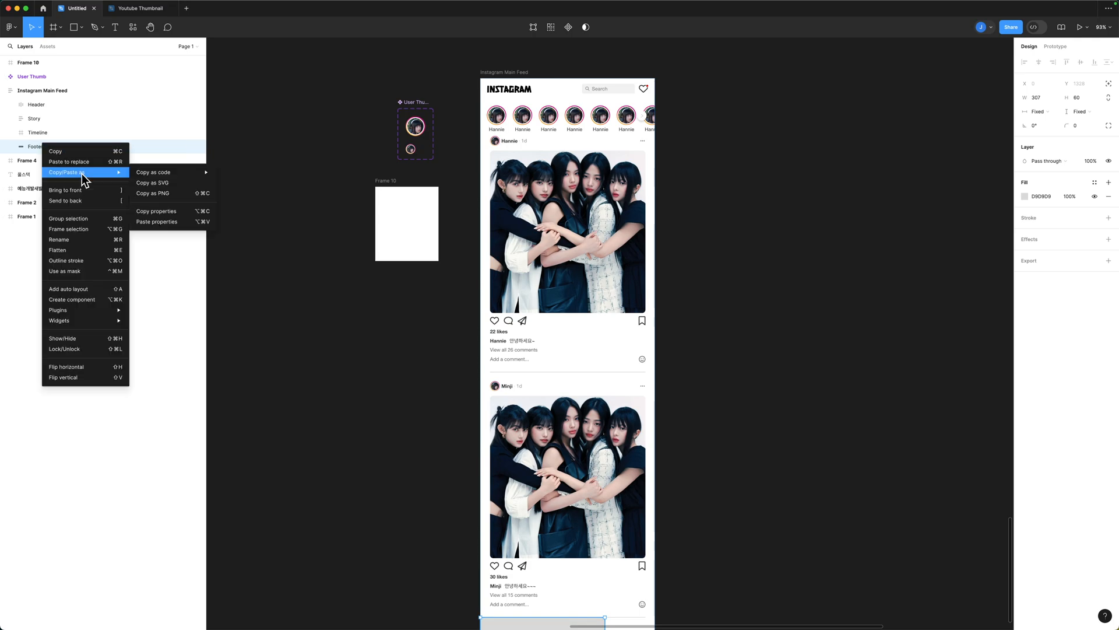
pyautogui.click(76, 225)
pyautogui.click(10, 146)
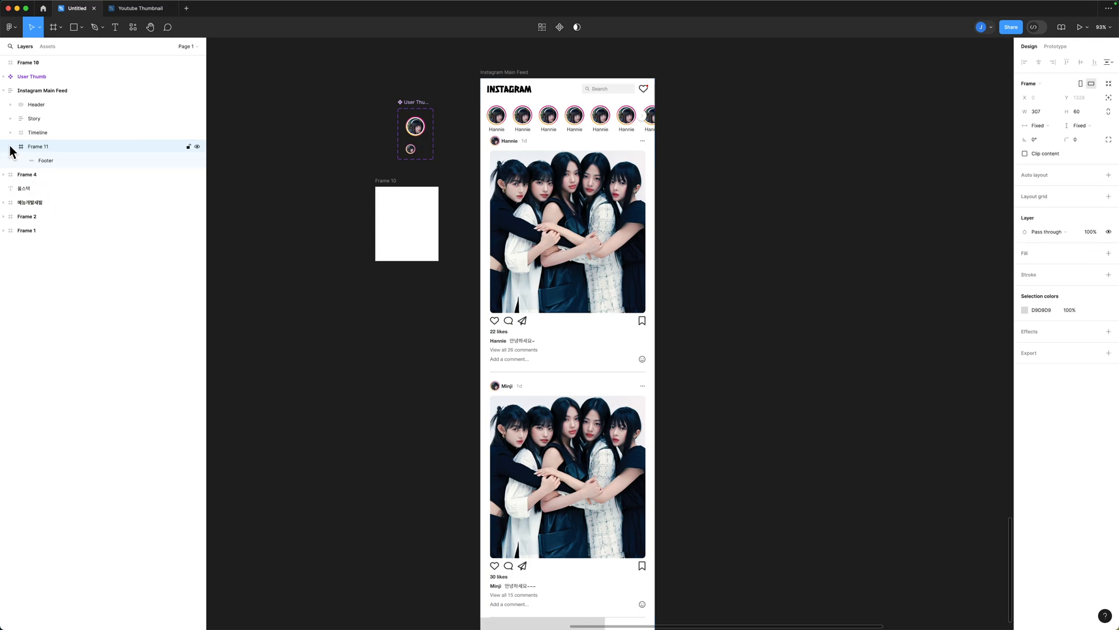
pyautogui.click(58, 162)
pyautogui.doubleClick(38, 147)
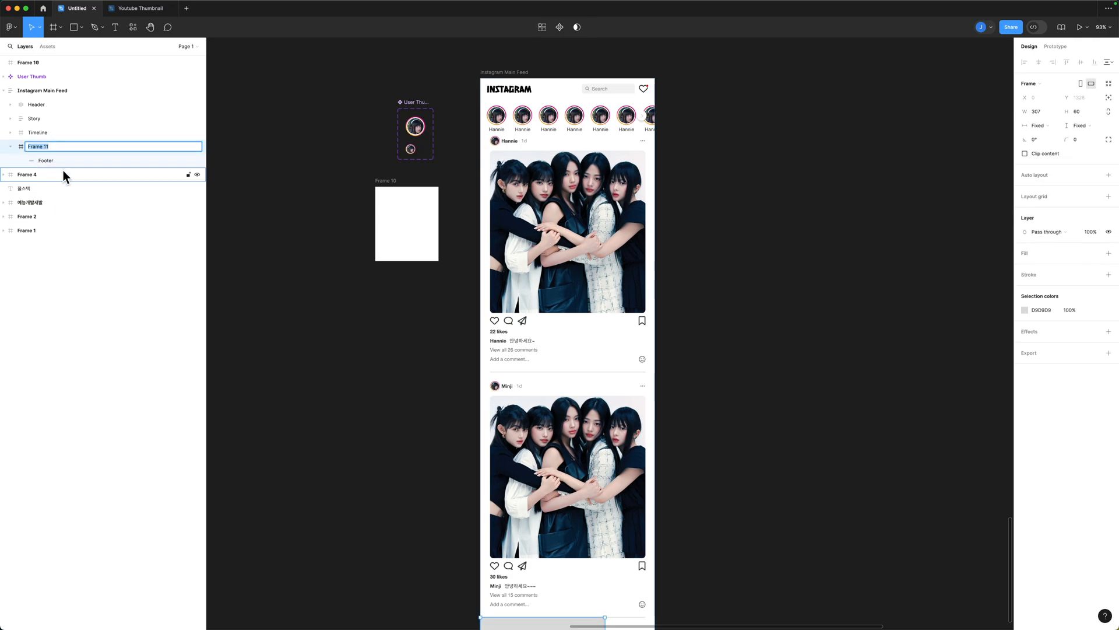
pyautogui.write('Footer')
pyautogui.press('Return')
pyautogui.scroll(-6, 644, 341)
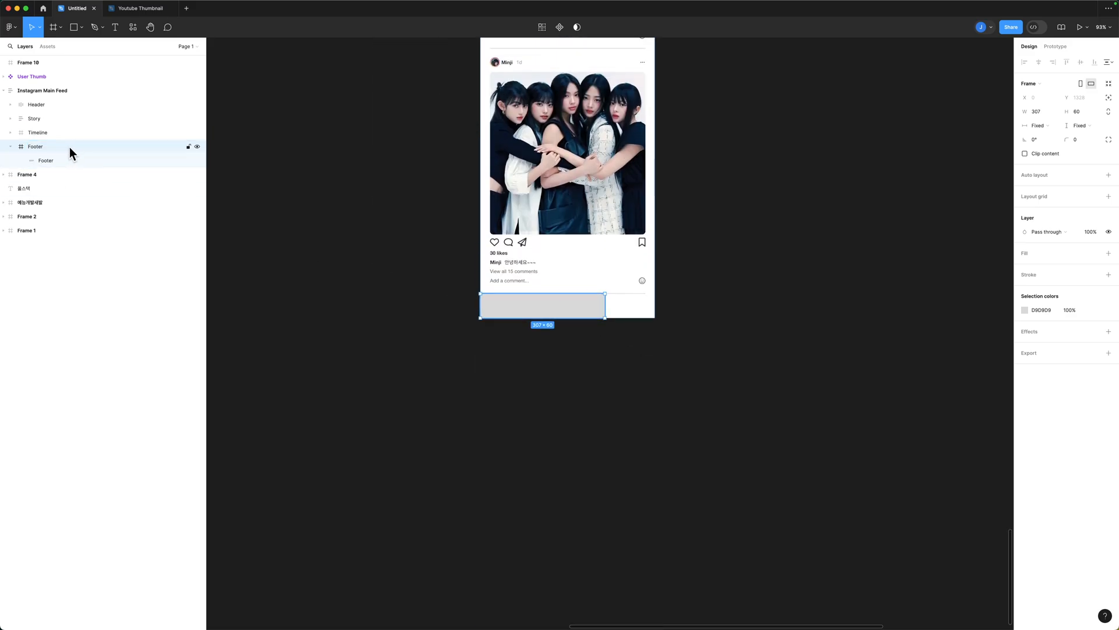
# Step: Add auto layout to the Footer frame and delete the grey rectangle inside it, keeping the empty frame selected
pyautogui.click(1109, 175)
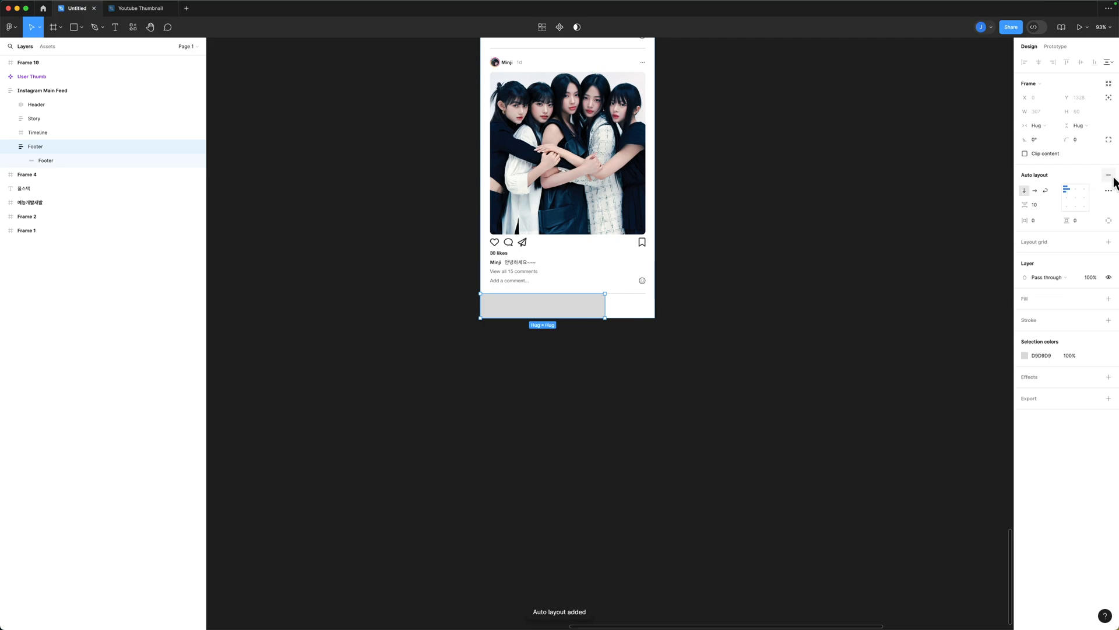
pyautogui.click(56, 161)
pyautogui.press('Delete')
pyautogui.click(42, 146)
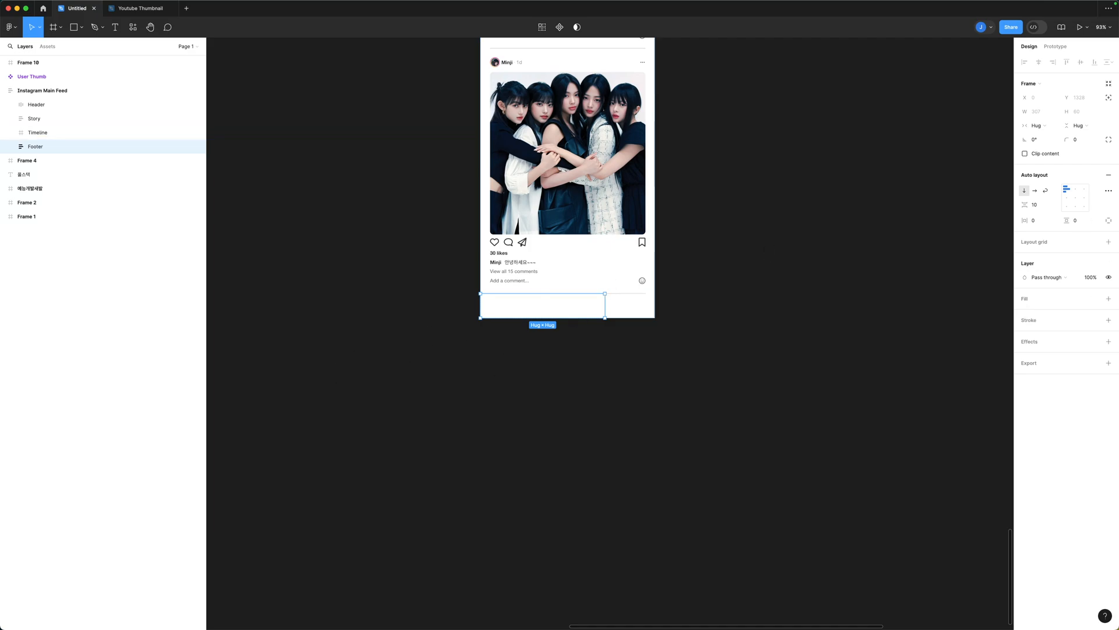
# Step: Switch to the browser to check Instagram's bottom navigation icons, and bring up the Font Awesome site
pyautogui.press('super+Tab')
pyautogui.moveTo(536, 5); pyautogui.dragTo(840, 15)
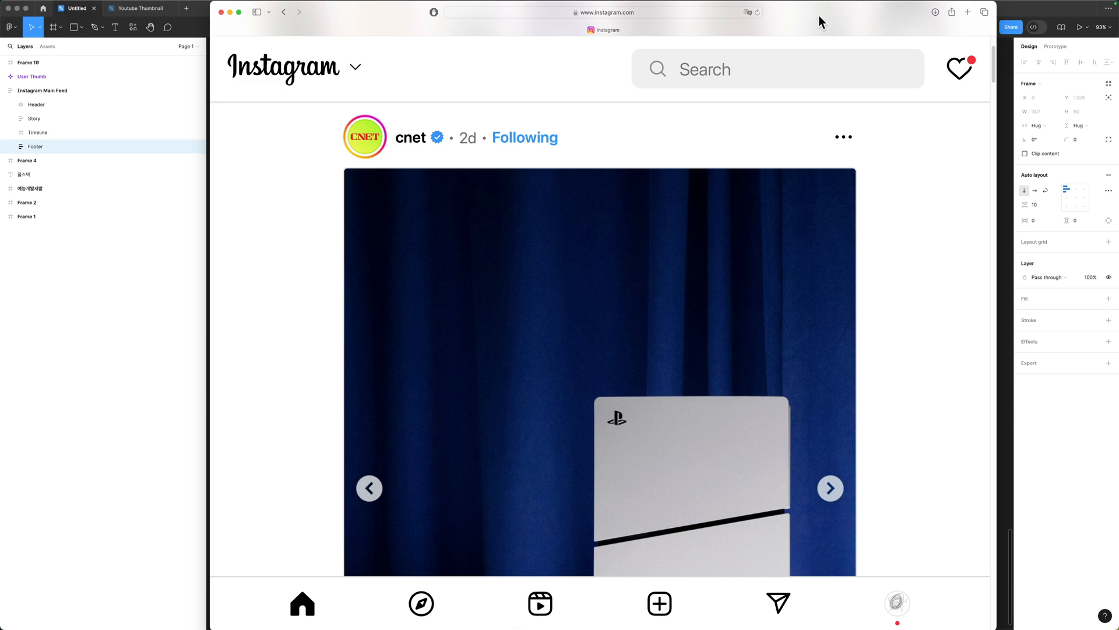
pyautogui.moveTo(819, 22); pyautogui.dragTo(1118, 82)
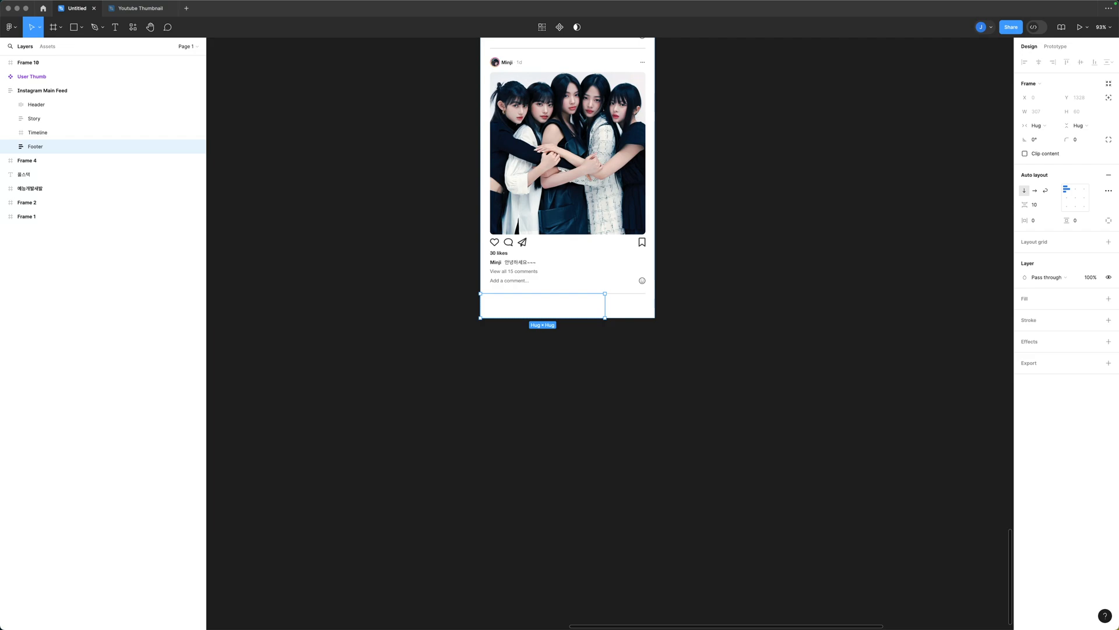
pyautogui.moveTo(1118, 82); pyautogui.dragTo(848, 15)
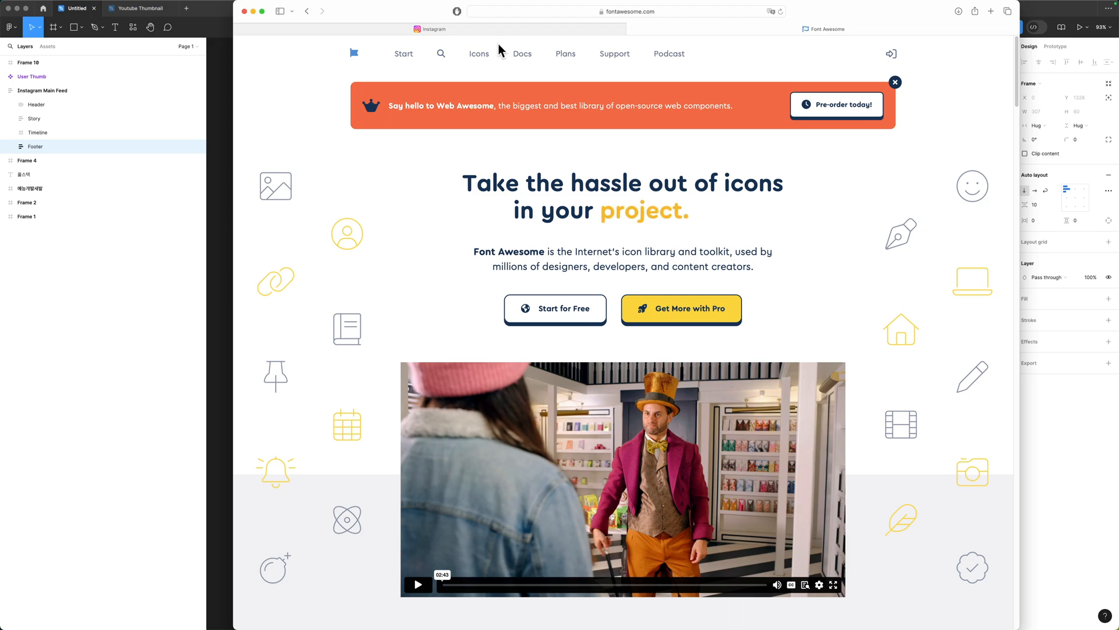
# Step: Search the Font Awesome icons for "home", view the solid house icon's details and close them
pyautogui.click(440, 59)
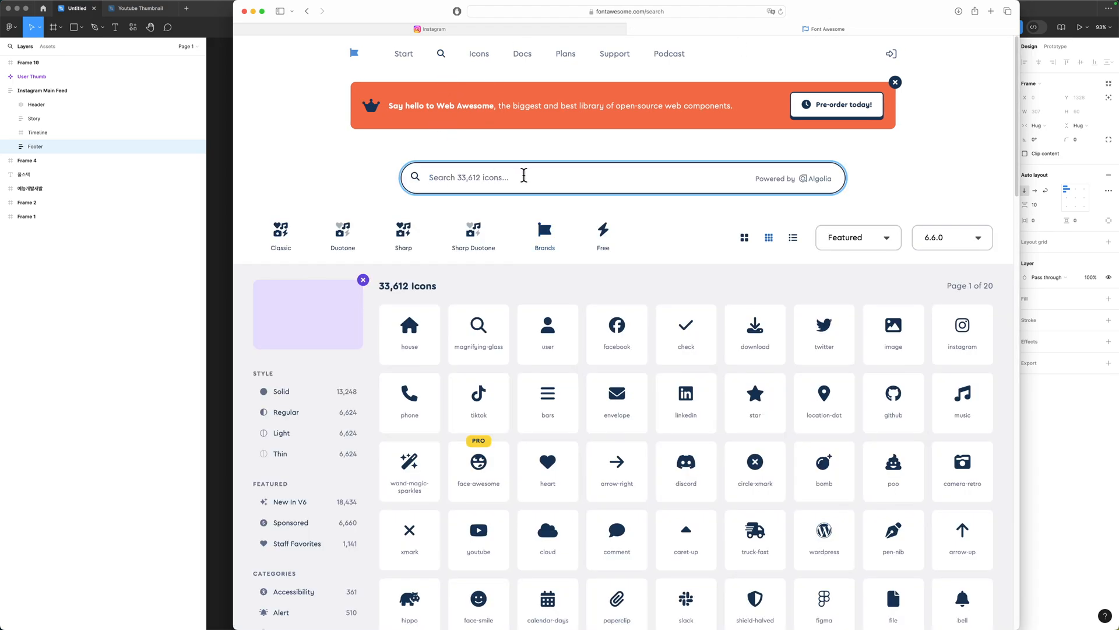
pyautogui.write('home')
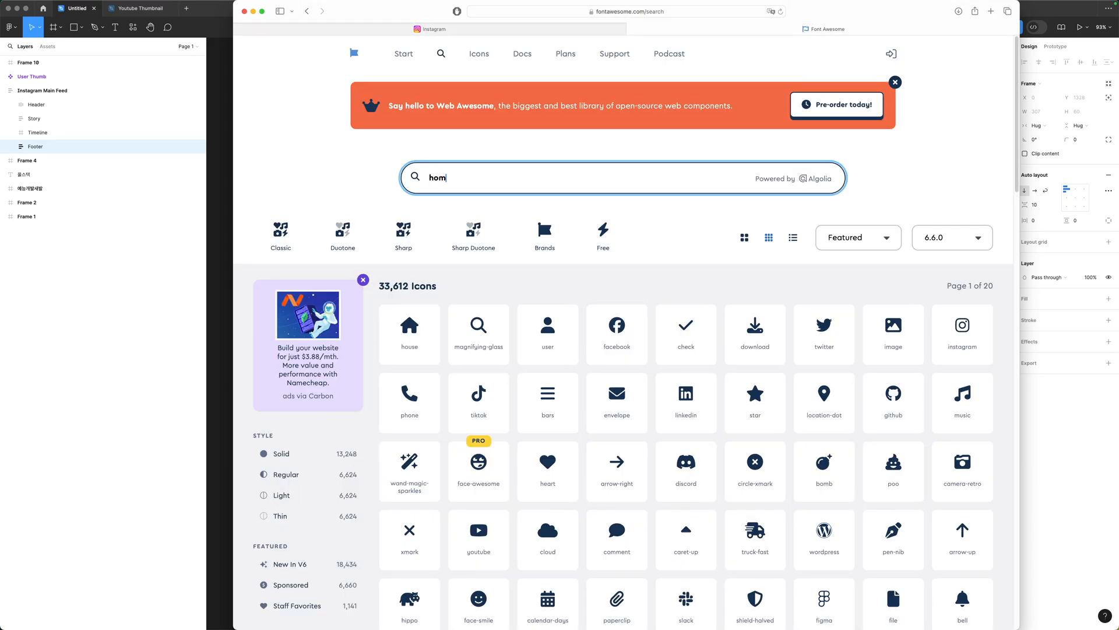
pyautogui.click(408, 341)
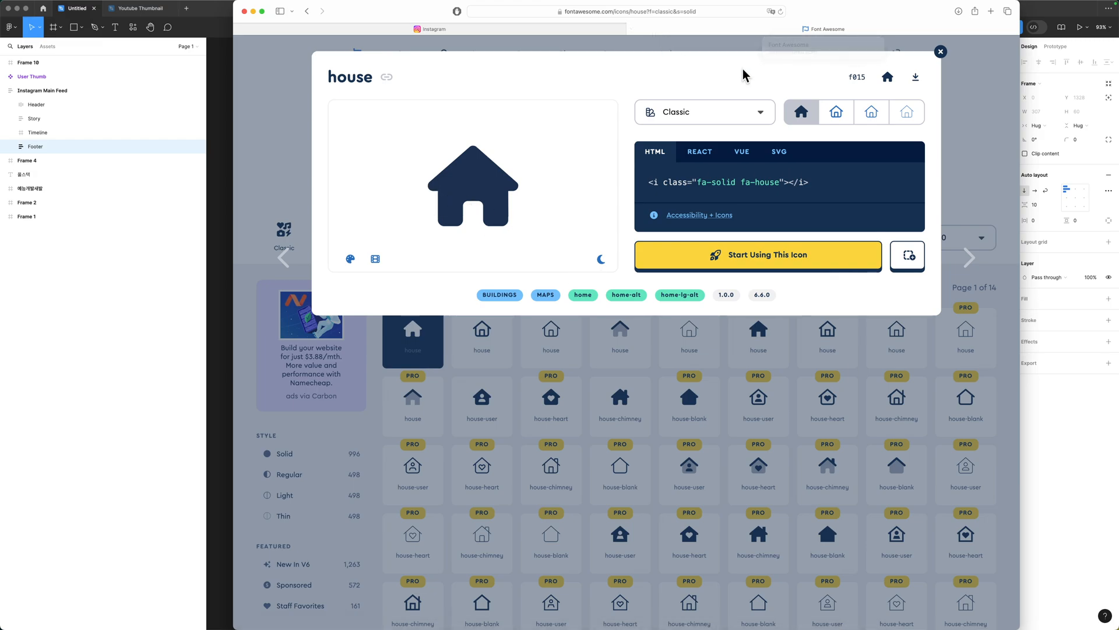
pyautogui.click(940, 54)
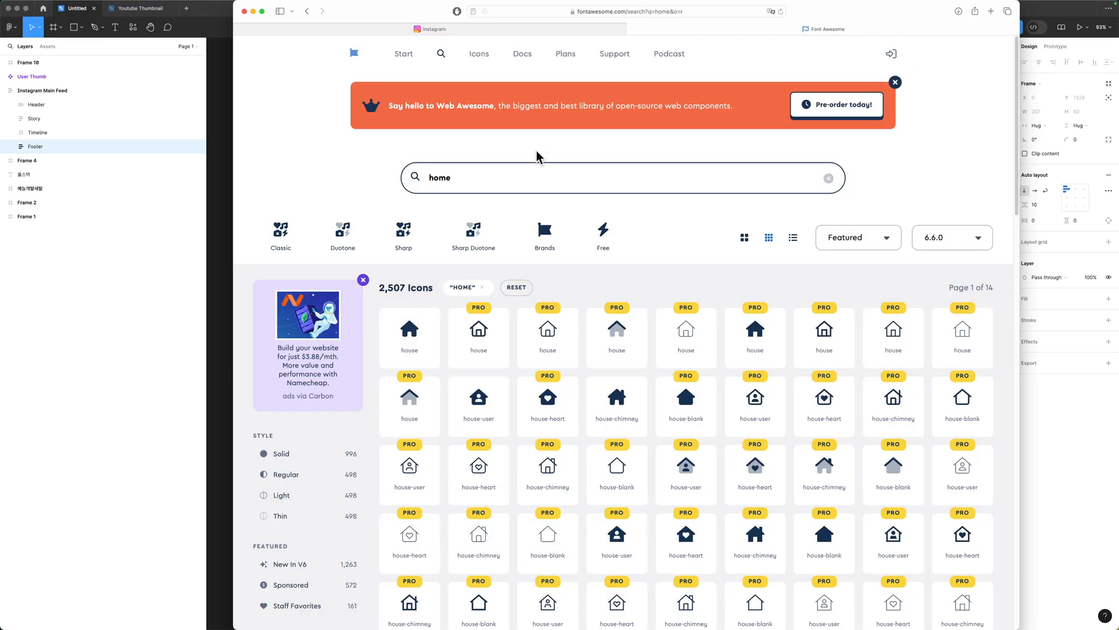
# Step: Search the icons for "compas" and download the regular-style compass icon
pyautogui.click(472, 177)
pyautogui.press('super+a')
pyautogui.press('BackSpace')
pyautogui.write('c')
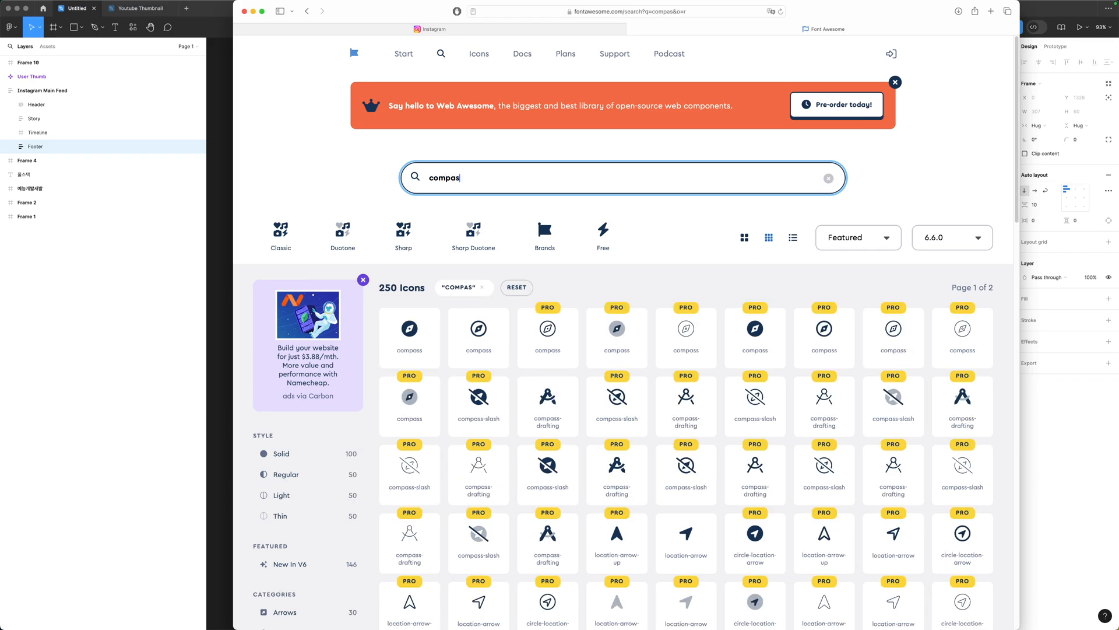
pyautogui.click(487, 335)
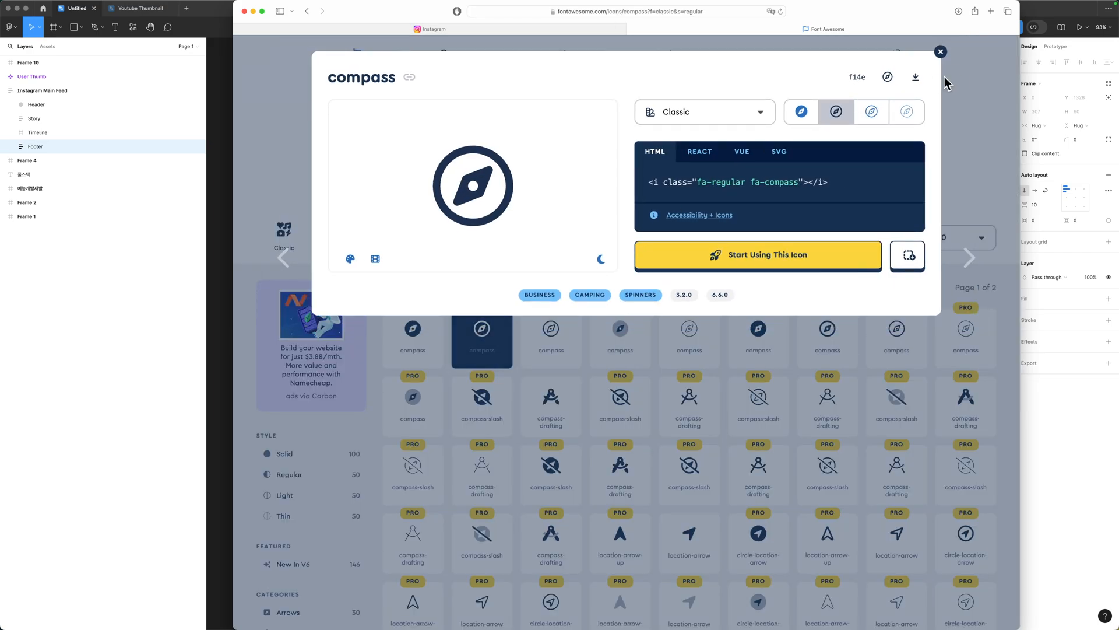
pyautogui.click(915, 76)
# Step: Check Instagram's bottom navigation for the next icon, close the compass details and search Font Awesome for "slate"
pyautogui.click(498, 33)
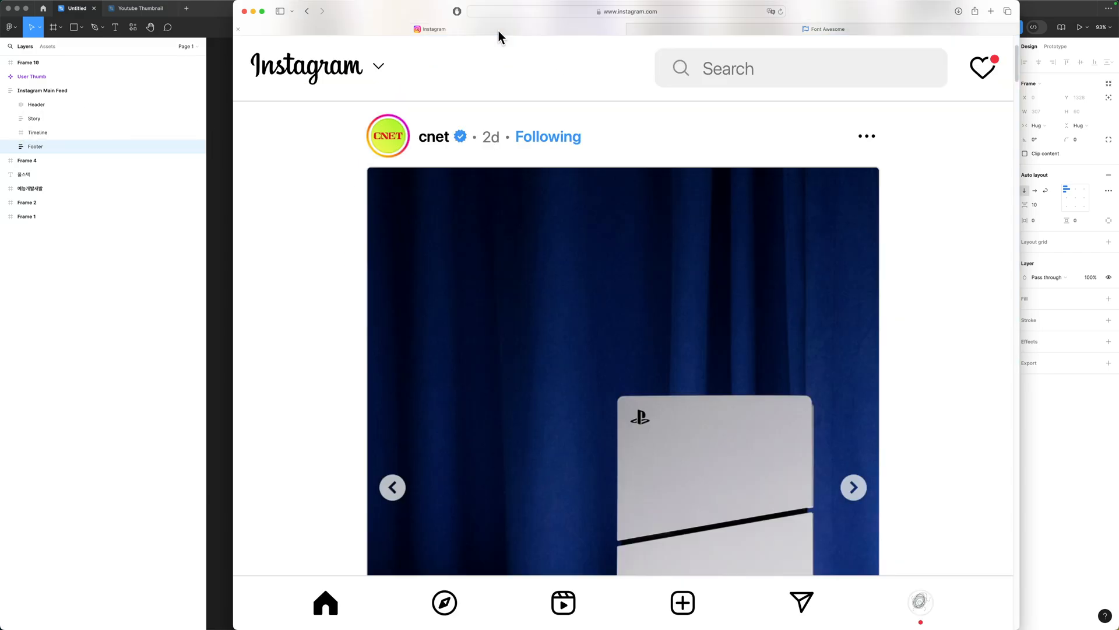
pyautogui.click(658, 34)
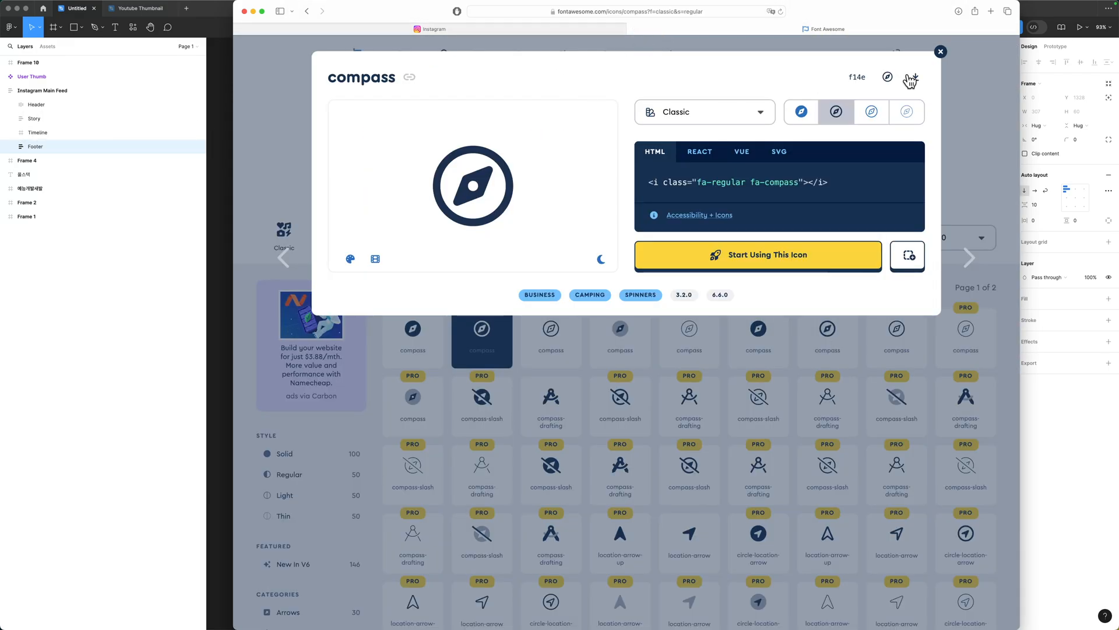
pyautogui.click(940, 51)
pyautogui.click(515, 178)
pyautogui.press('super+a')
pyautogui.press('BackSpace')
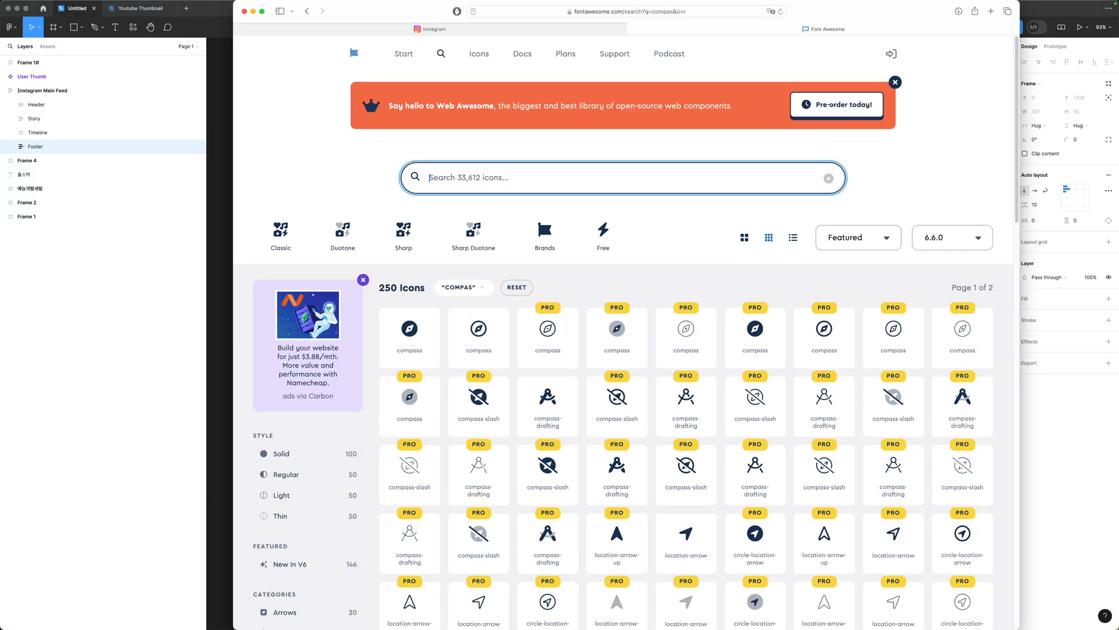
pyautogui.write('sl')
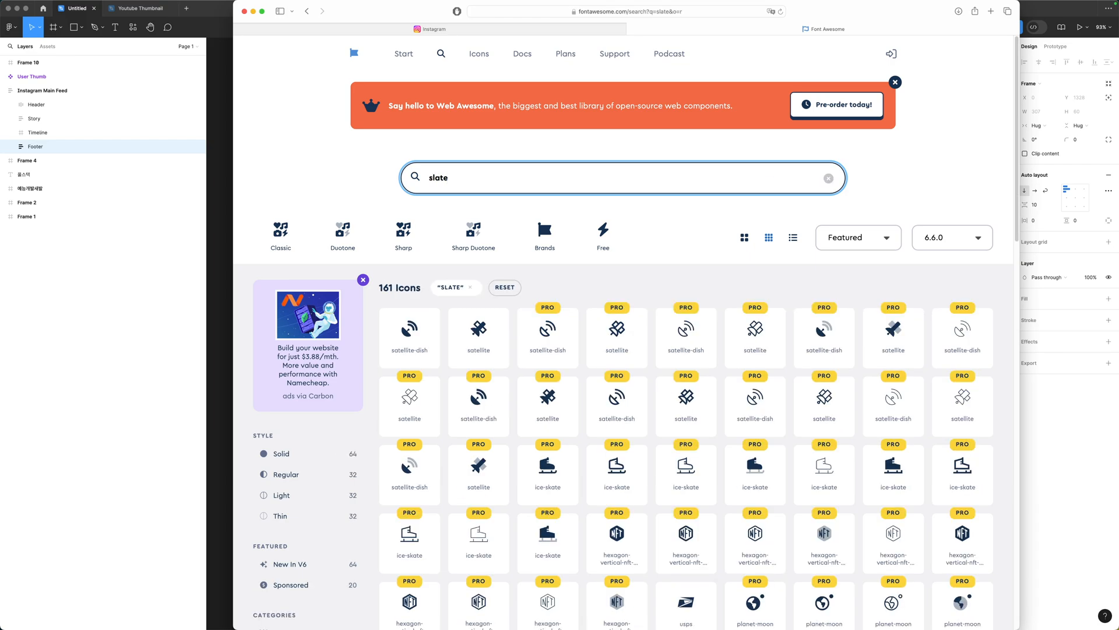
pyautogui.write('ate')
# Step: Search the icons for "video" instead, and limit the results to free icons
pyautogui.press('super+a')
pyautogui.press('BackSpace')
pyautogui.write('vid')
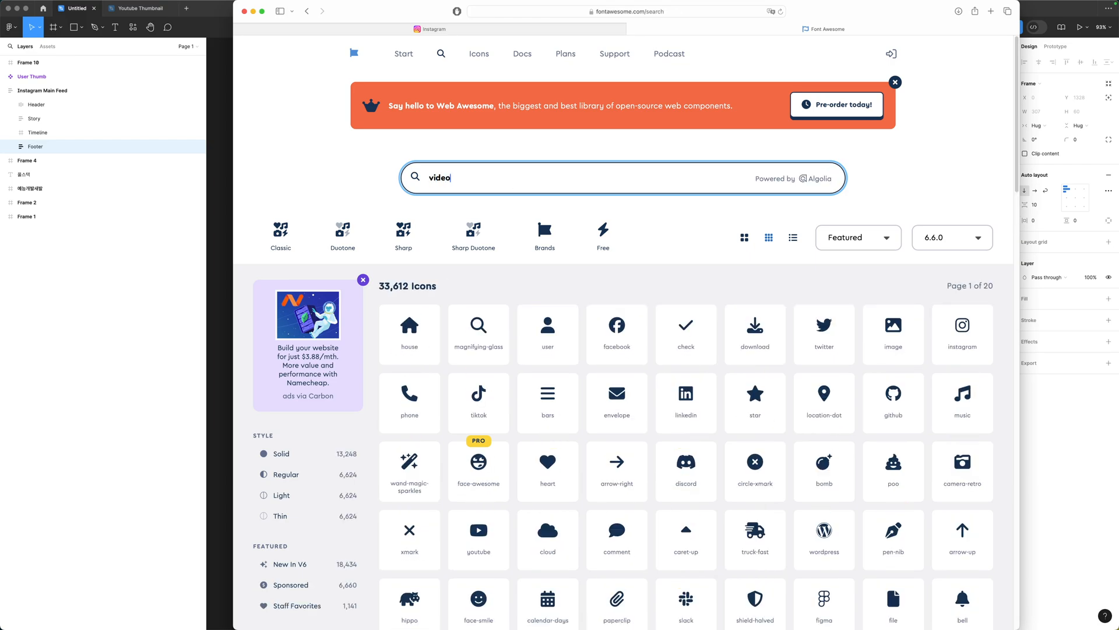
pyautogui.write('eo')
pyautogui.scroll(-5, 727, 373)
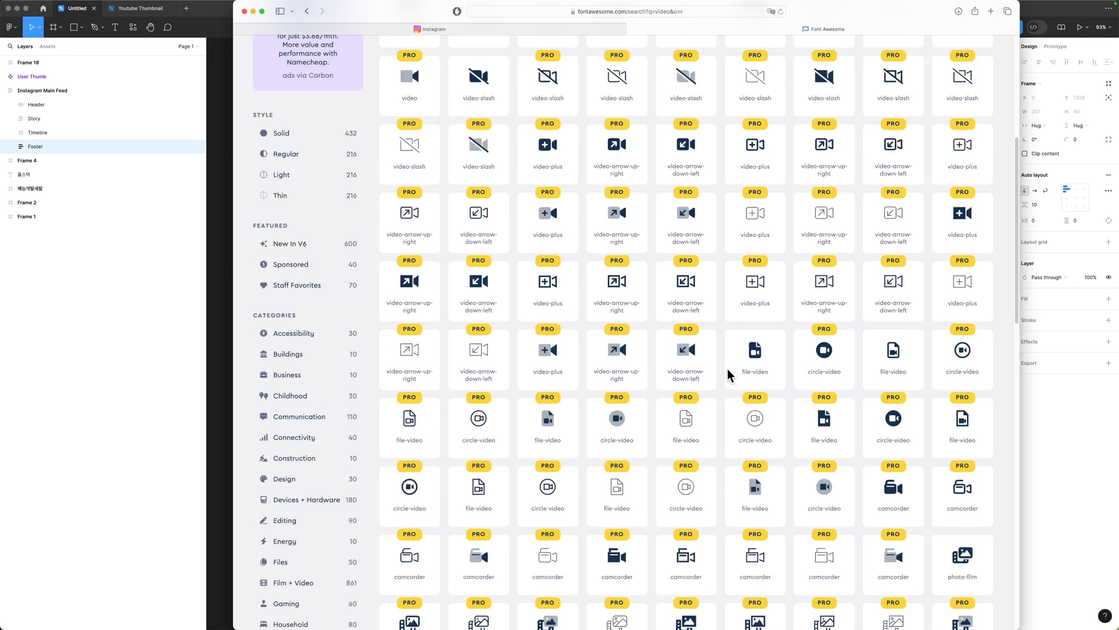
pyautogui.scroll(3, 728, 373)
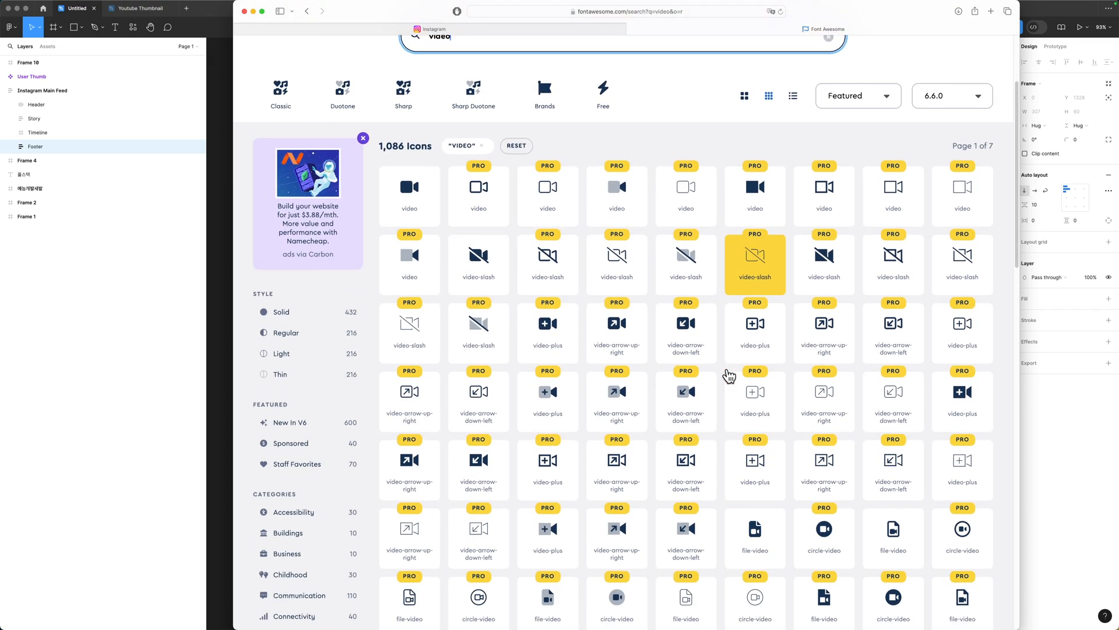
pyautogui.click(603, 93)
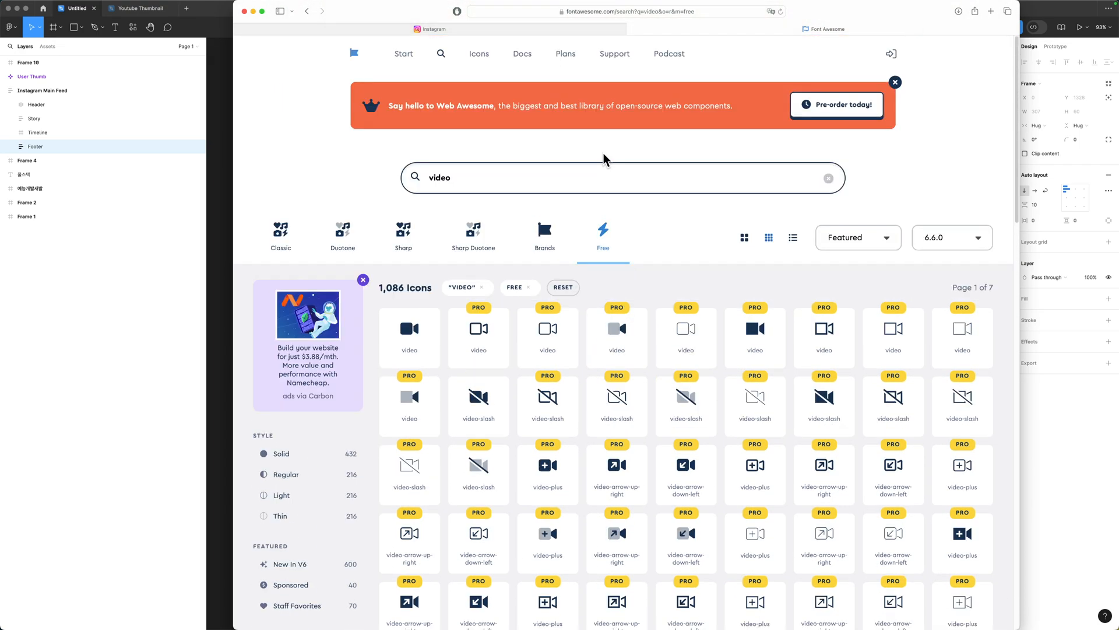
pyautogui.scroll(-1, 652, 350)
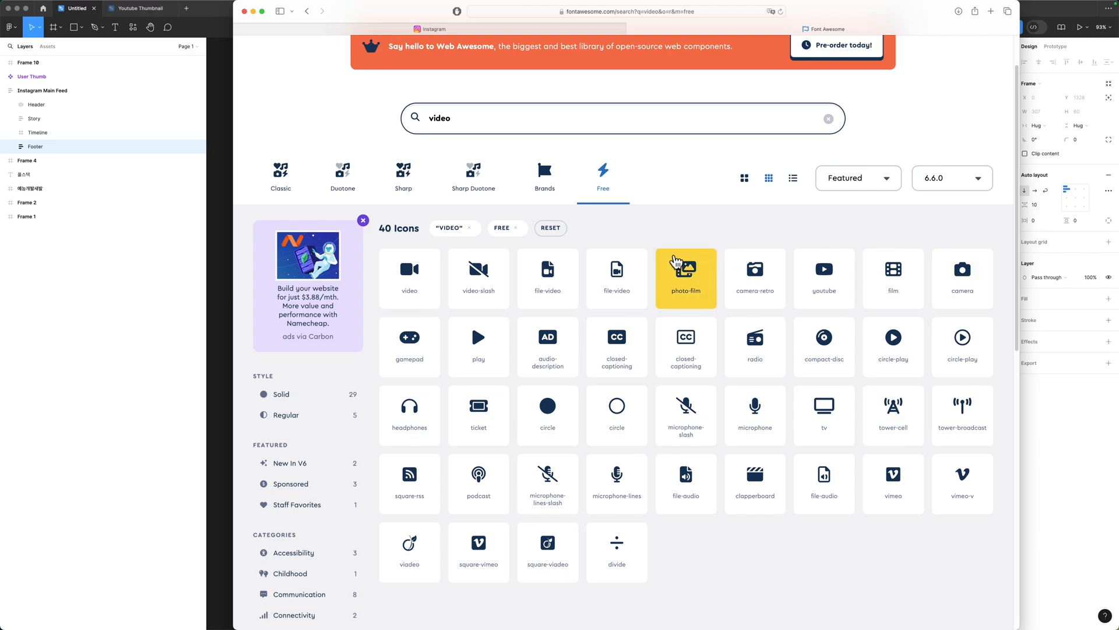
# Step: Compare the Reels icon in Instagram's bottom navigation with the free video icons on Font Awesome
pyautogui.click(626, 226)
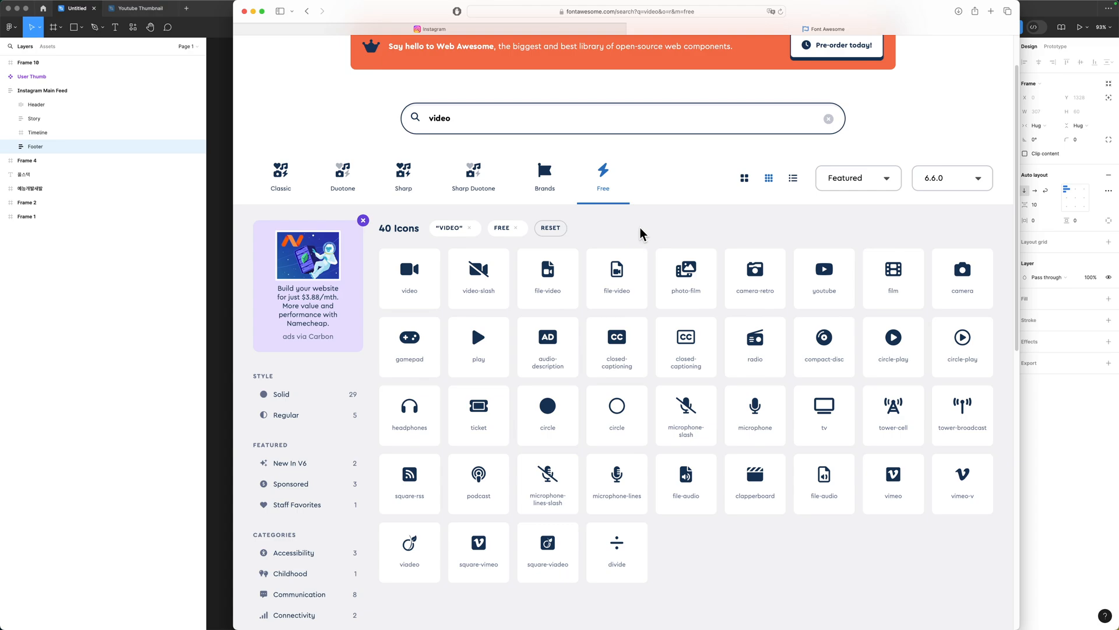
pyautogui.click(434, 29)
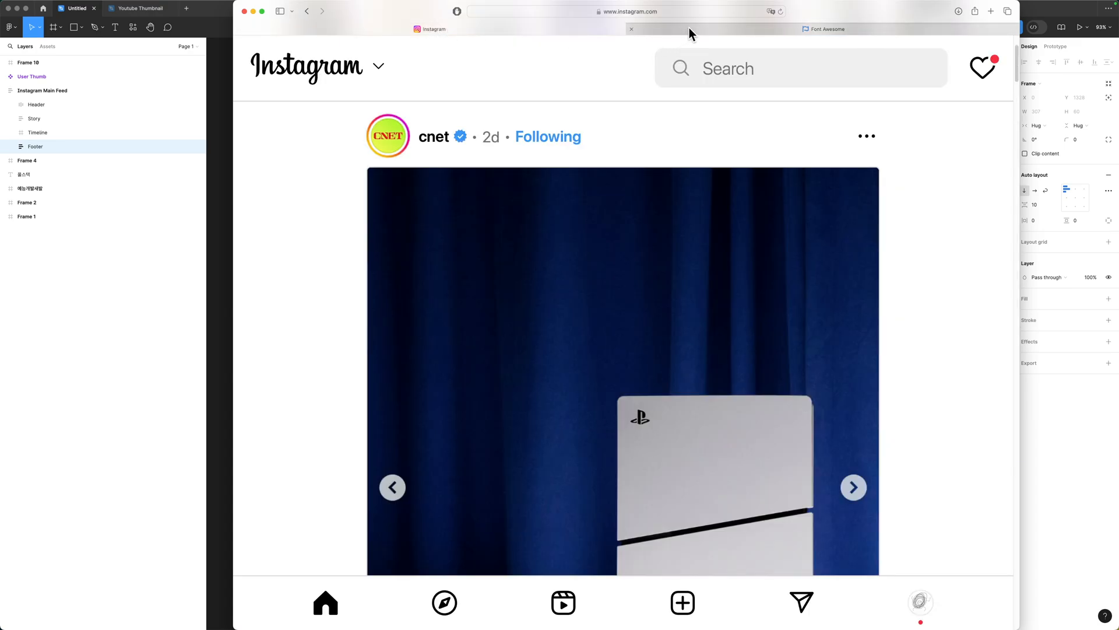
pyautogui.click(689, 28)
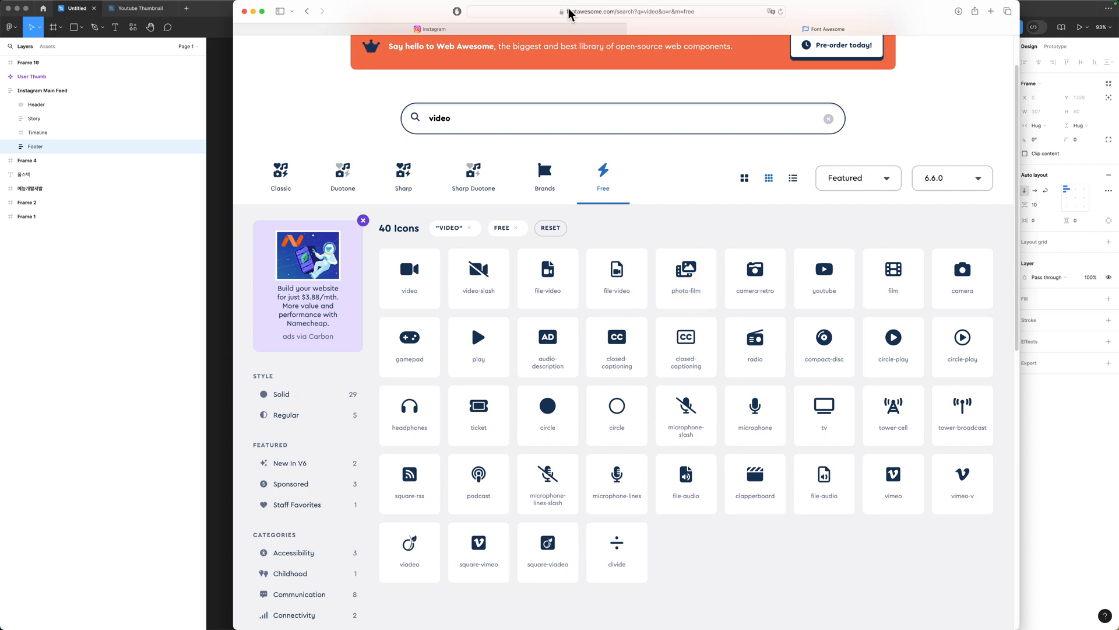
pyautogui.click(586, 31)
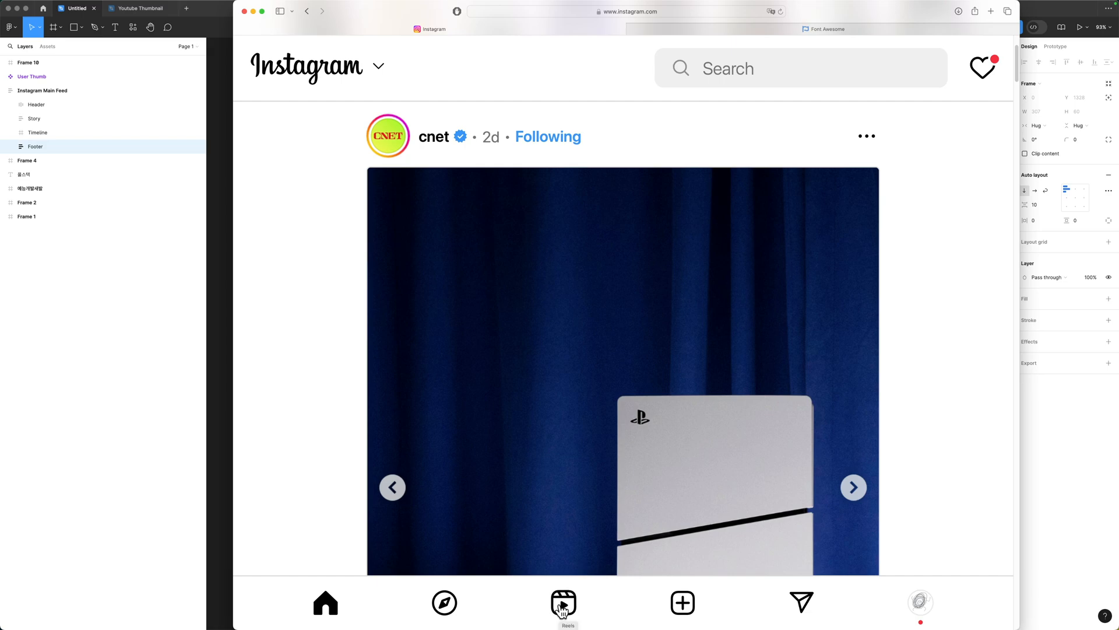
pyautogui.click(655, 30)
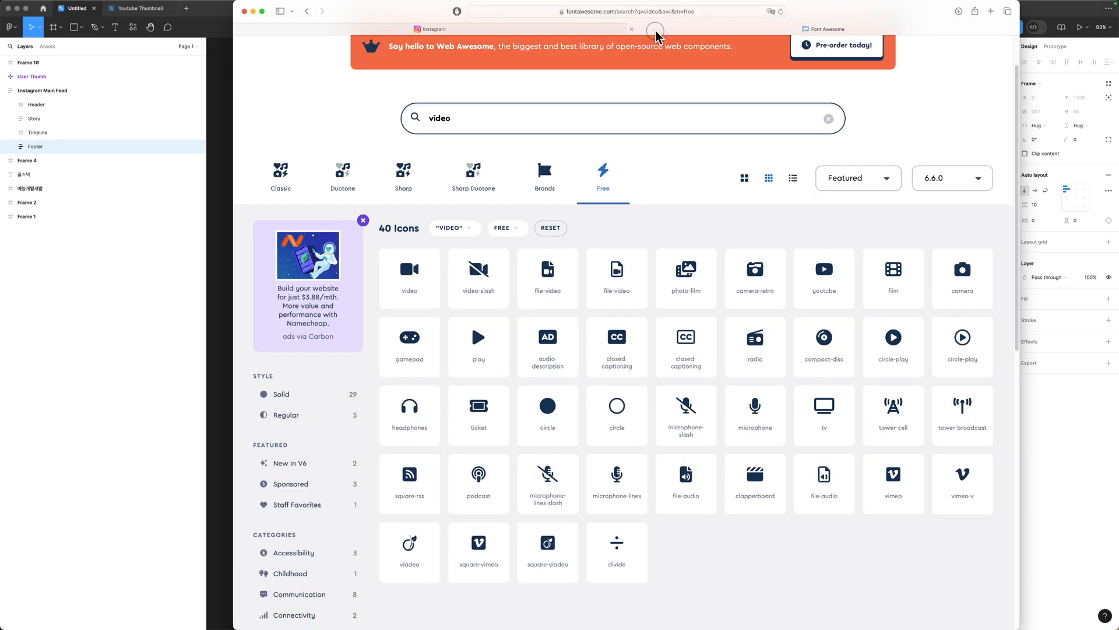
# Step: Search the icons for "reels" and compare the result with the Reels icon in Instagram's bottom navigation
pyautogui.moveTo(466, 116); pyautogui.dragTo(381, 117)
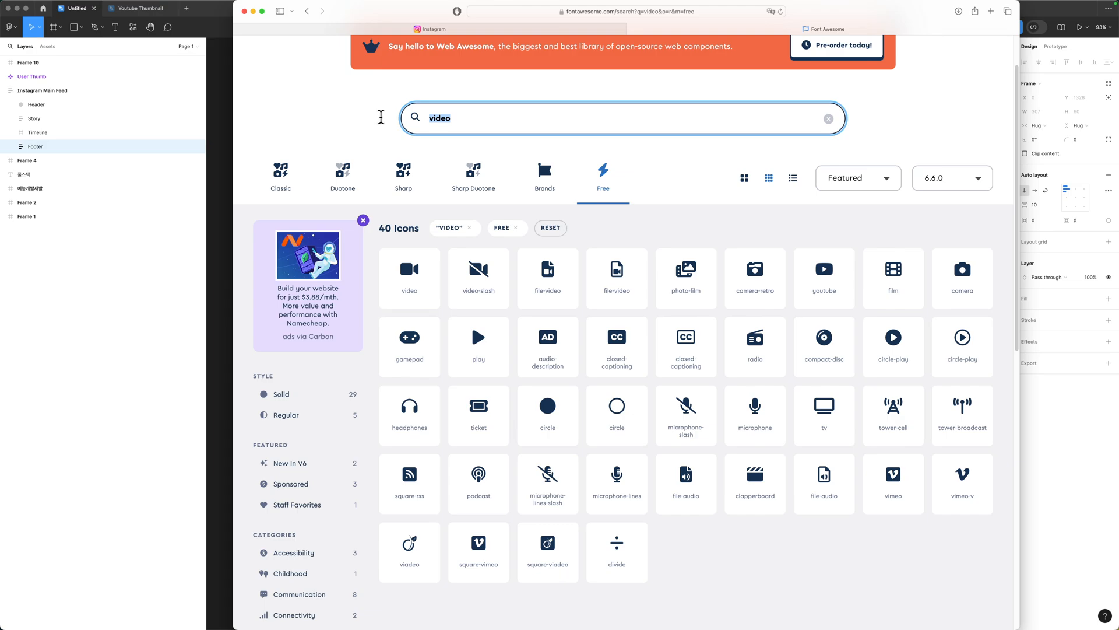
pyautogui.write('reels')
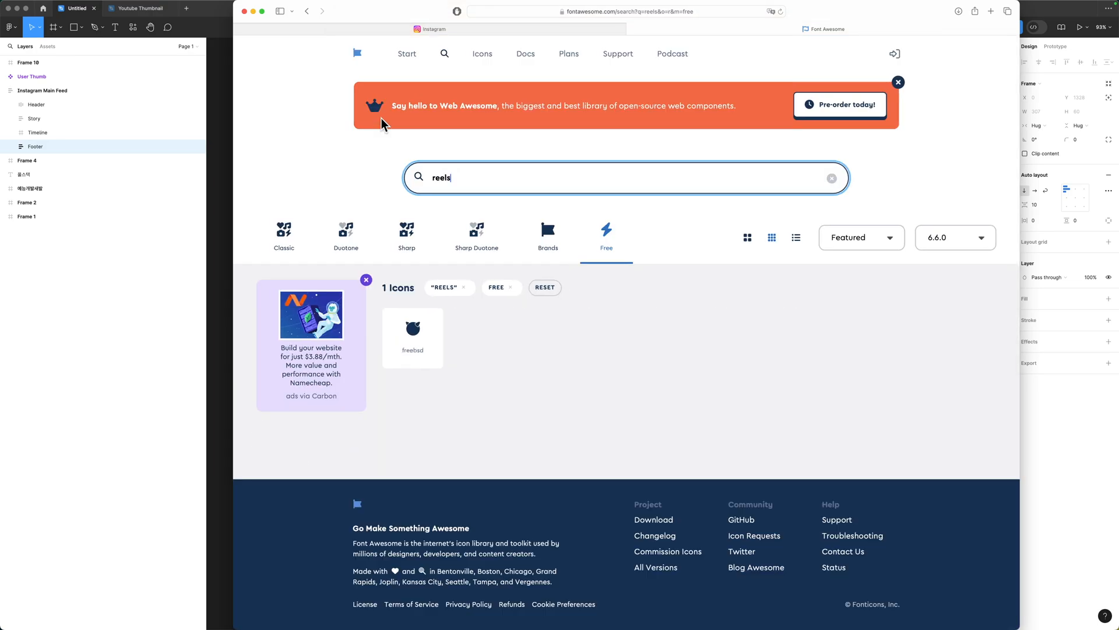
pyautogui.click(536, 29)
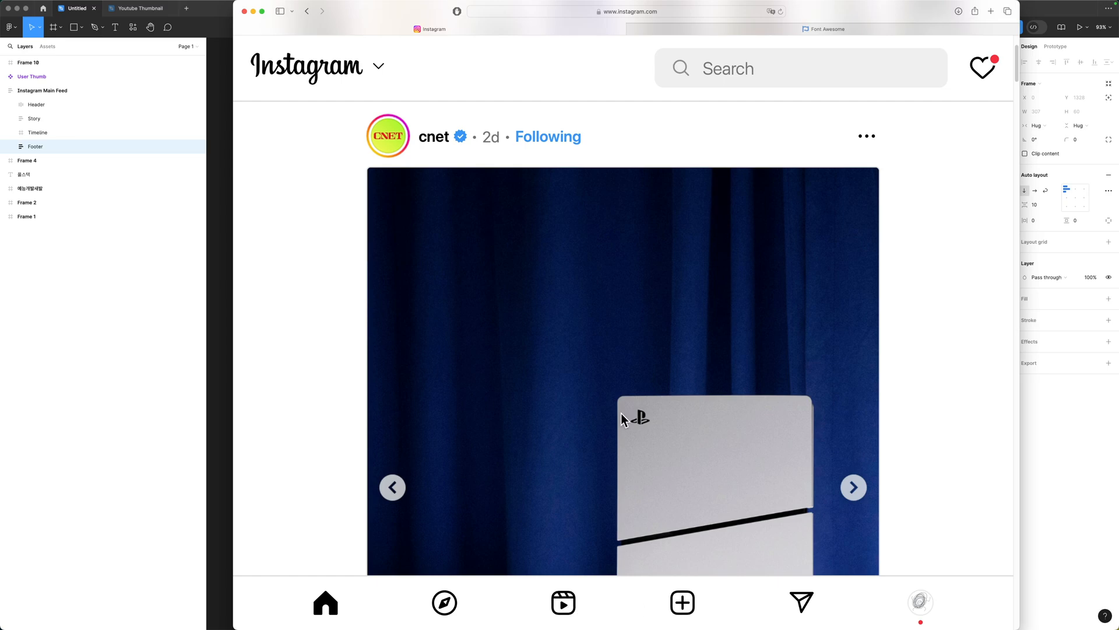
pyautogui.click(780, 30)
# Step: Search the icons for "video" again, download the solid-style film icon, and close its details after checking Instagram's navigation
pyautogui.doubleClick(473, 182)
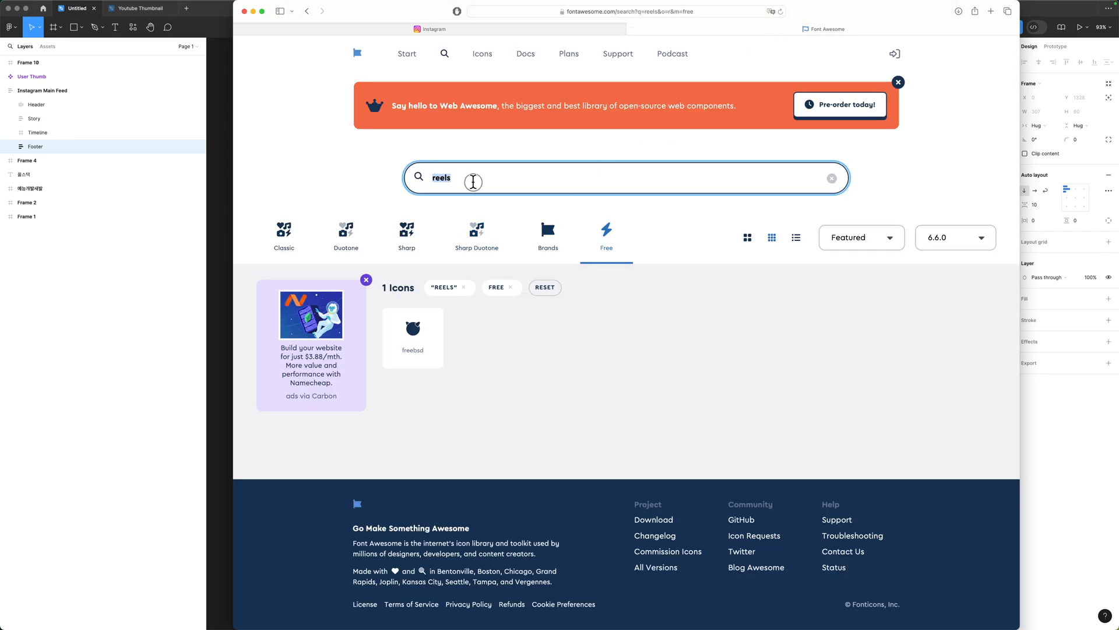
pyautogui.press('super+BackSpace')
pyautogui.write('video')
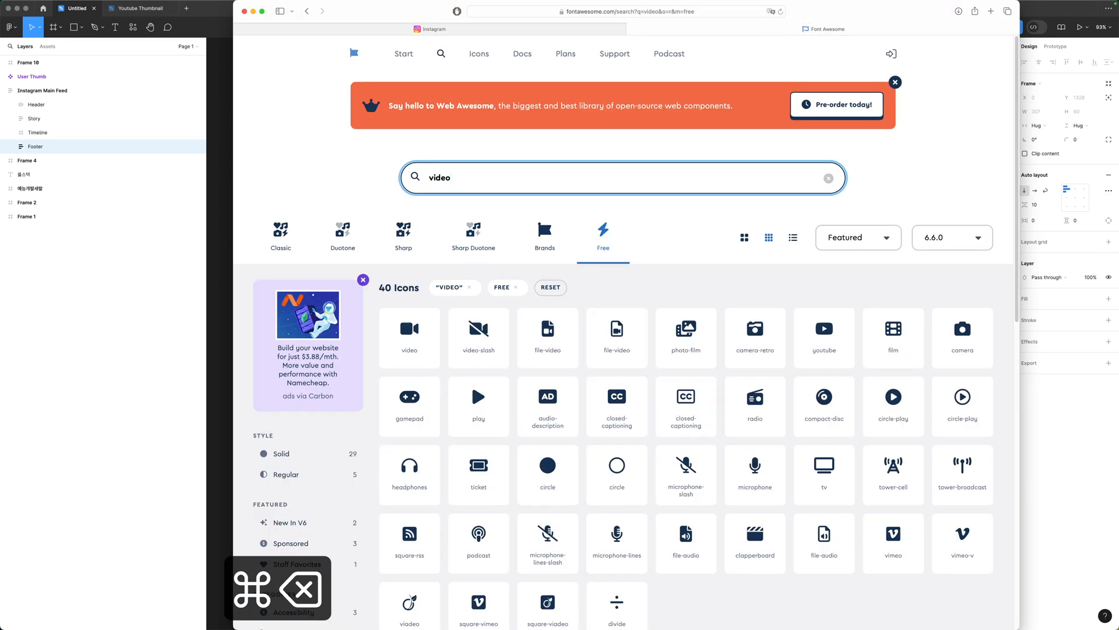
pyautogui.scroll(-2, 700, 349)
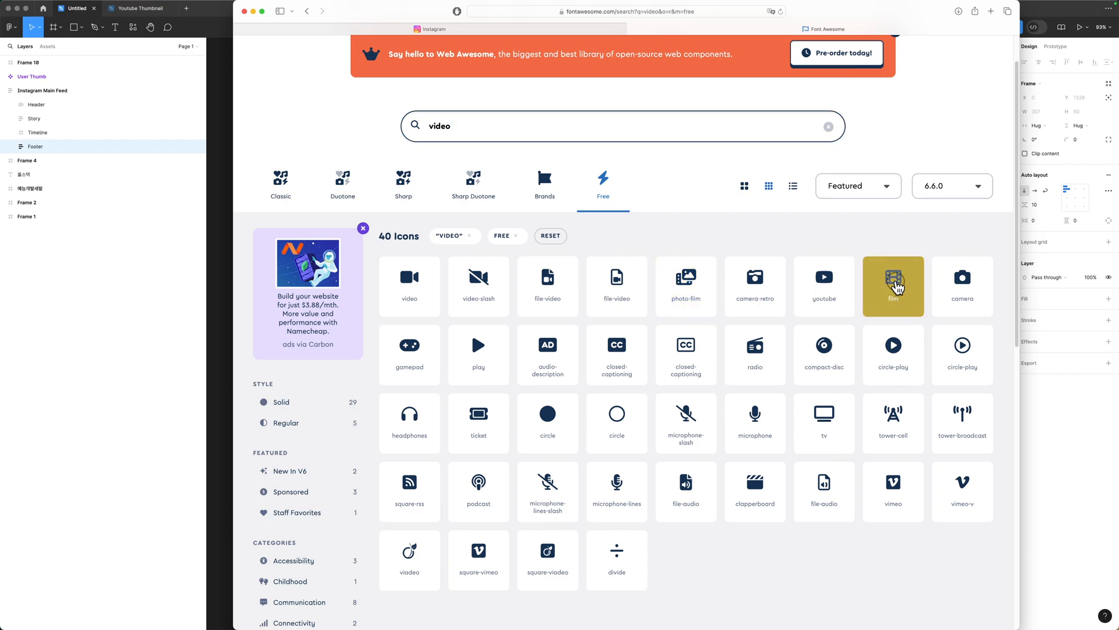
pyautogui.click(893, 288)
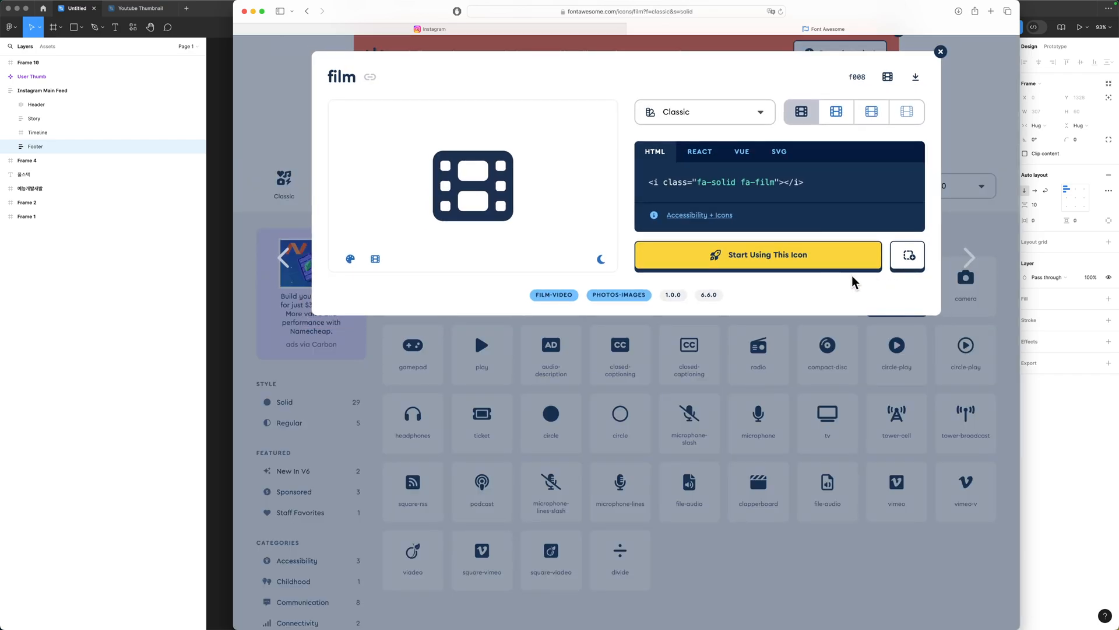
pyautogui.click(503, 28)
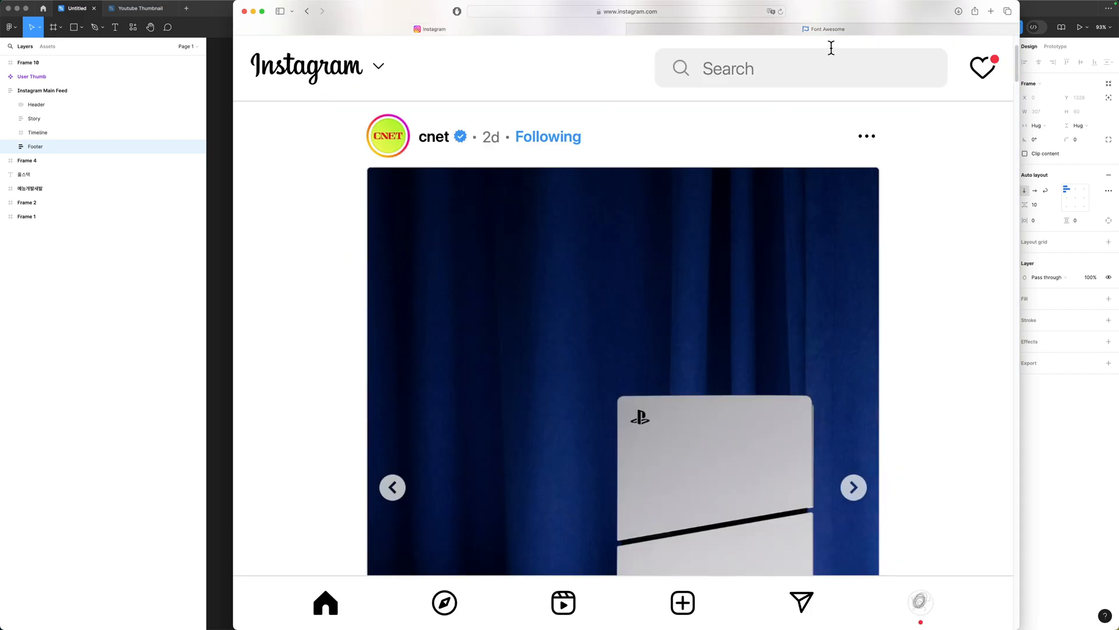
pyautogui.click(822, 29)
pyautogui.click(940, 51)
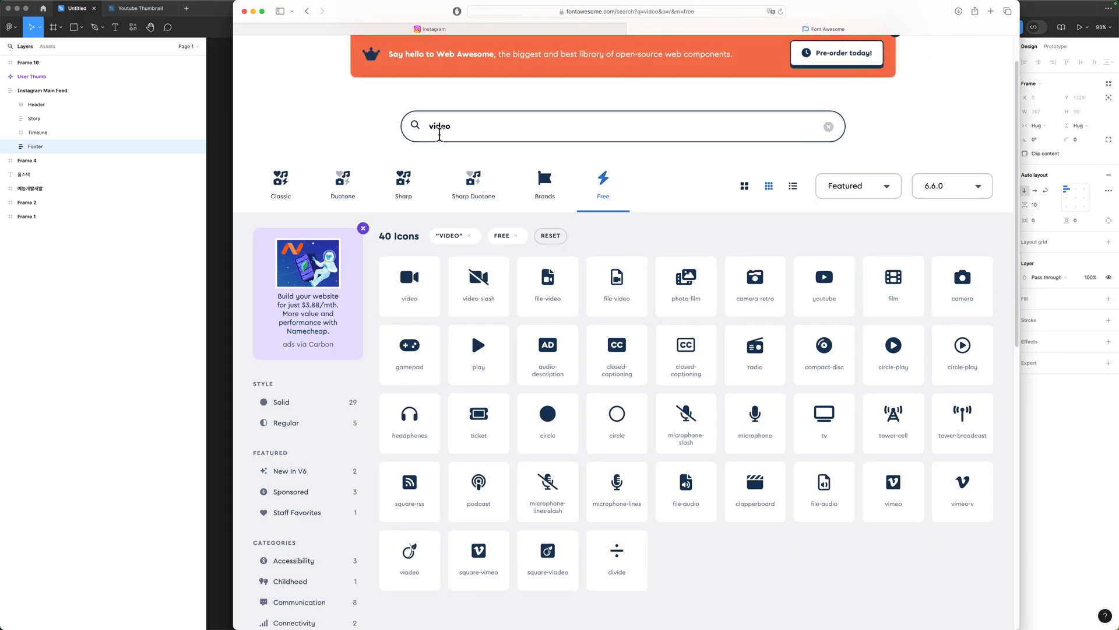
# Step: Search the icons for "plus" and download the regular-style square-plus icon that matches Instagram's create icon
pyautogui.click(479, 130)
pyautogui.press('super+BackSpace')
pyautogui.write('plus')
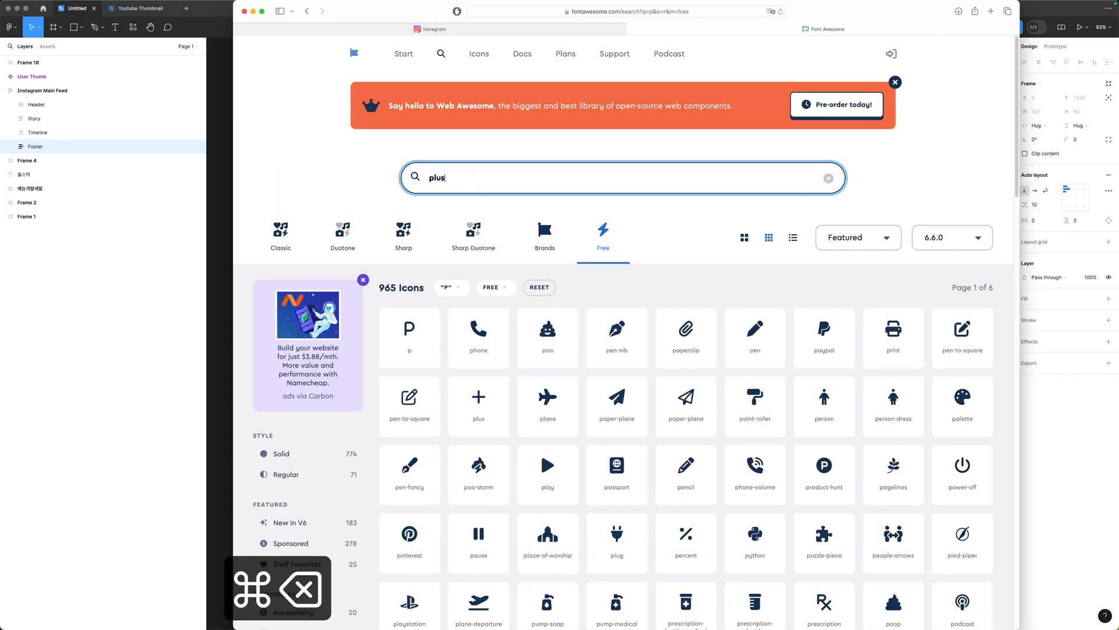
pyautogui.scroll(-3, 579, 308)
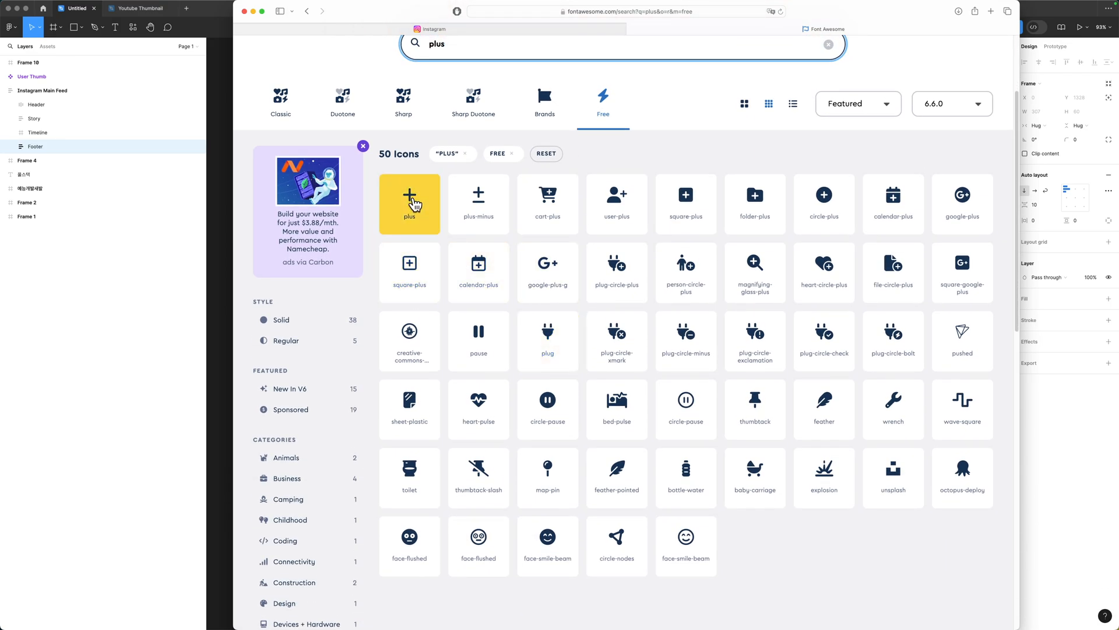
pyautogui.click(573, 28)
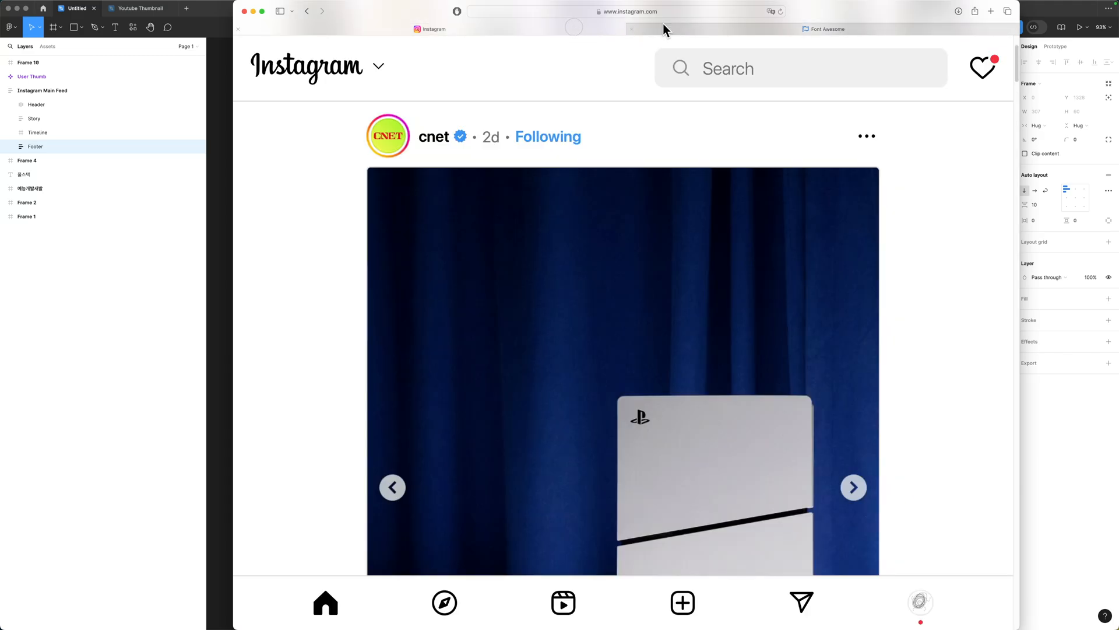
pyautogui.click(688, 28)
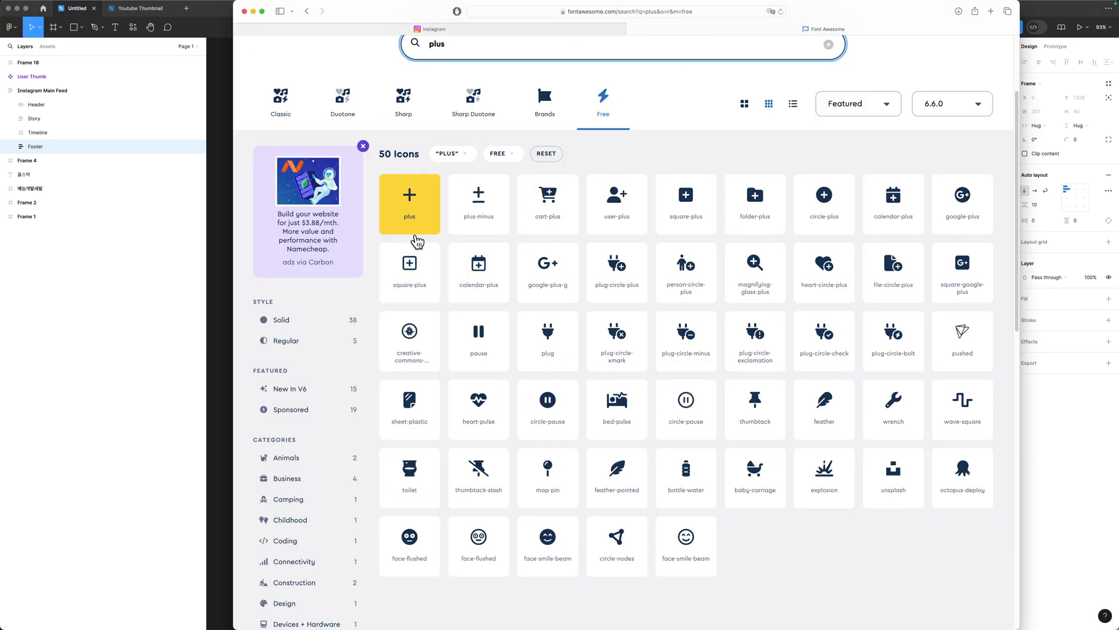
pyautogui.click(409, 267)
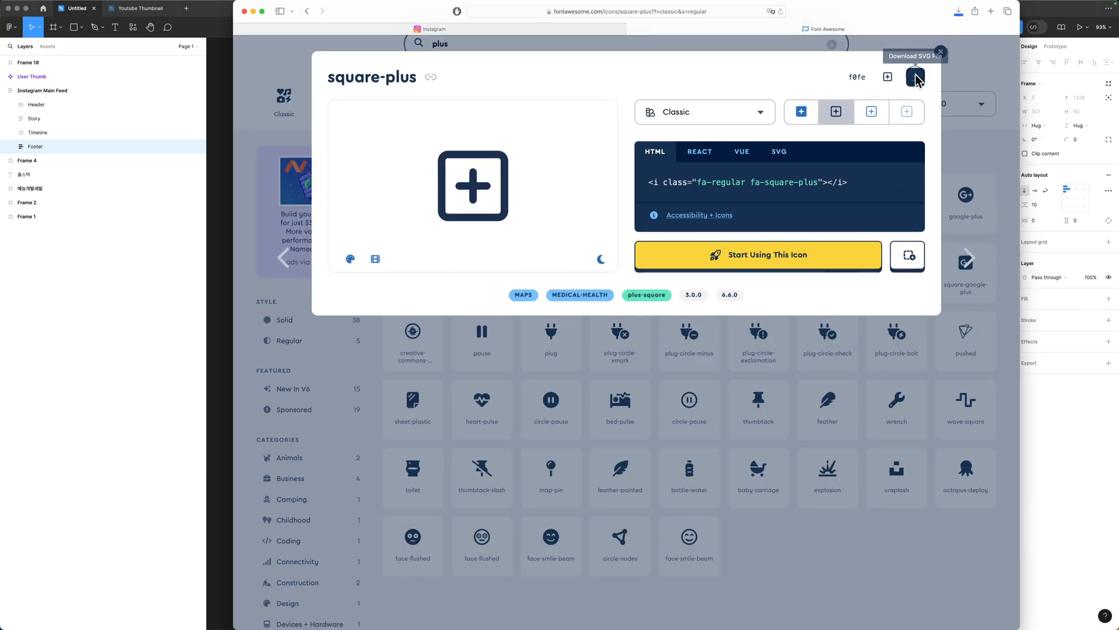
pyautogui.click(938, 56)
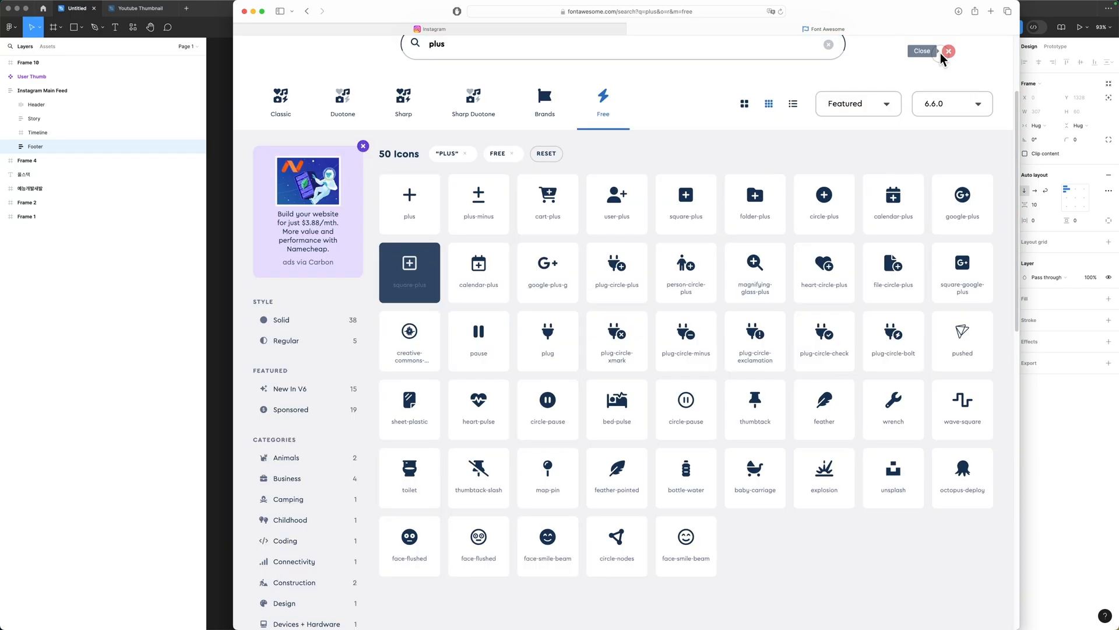
# Step: Check Instagram's bottom navigation for the remaining icons and return to Font Awesome
pyautogui.click(471, 29)
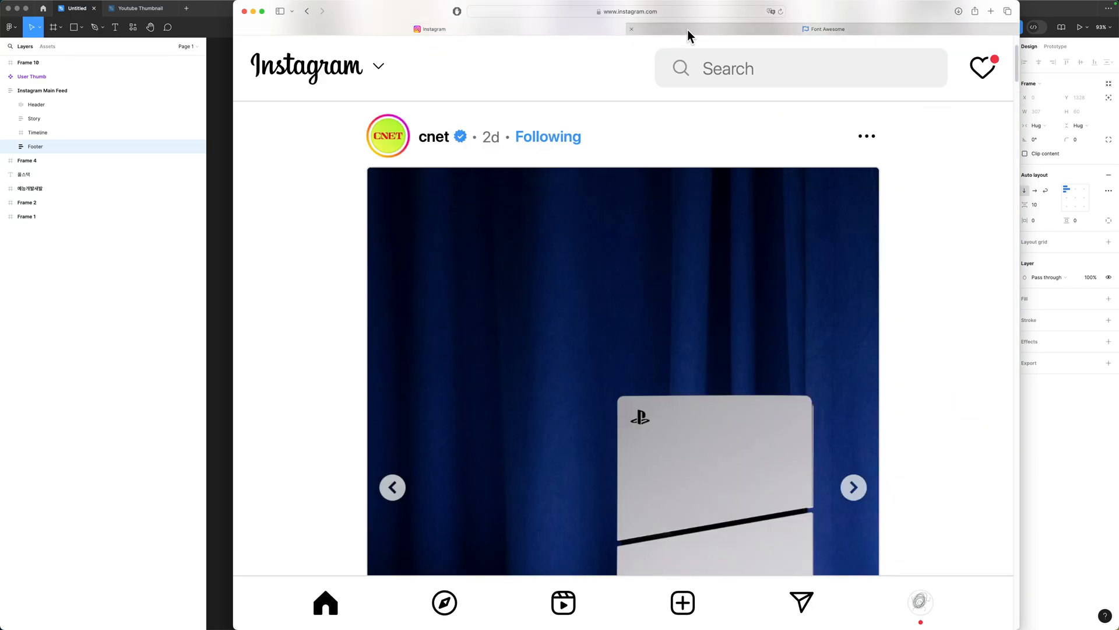
pyautogui.click(688, 29)
pyautogui.click(500, 29)
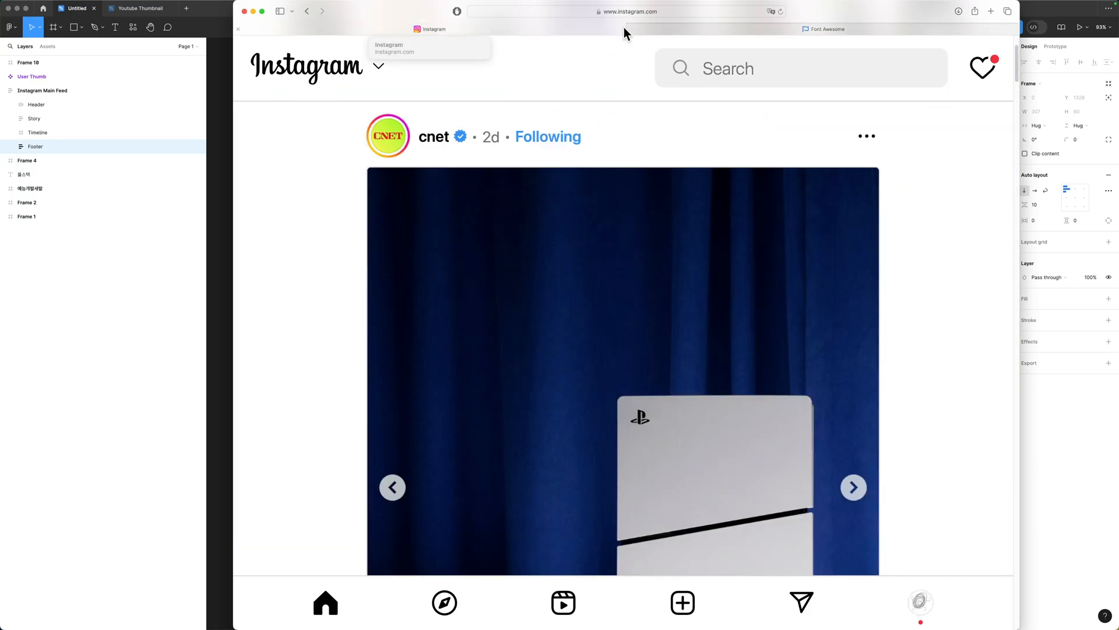
pyautogui.click(697, 29)
# Step: Switch to Figma, place the downloaded house-solid.svg inside the Footer frame and scale it proportionally to a height of 24
pyautogui.click(204, 246)
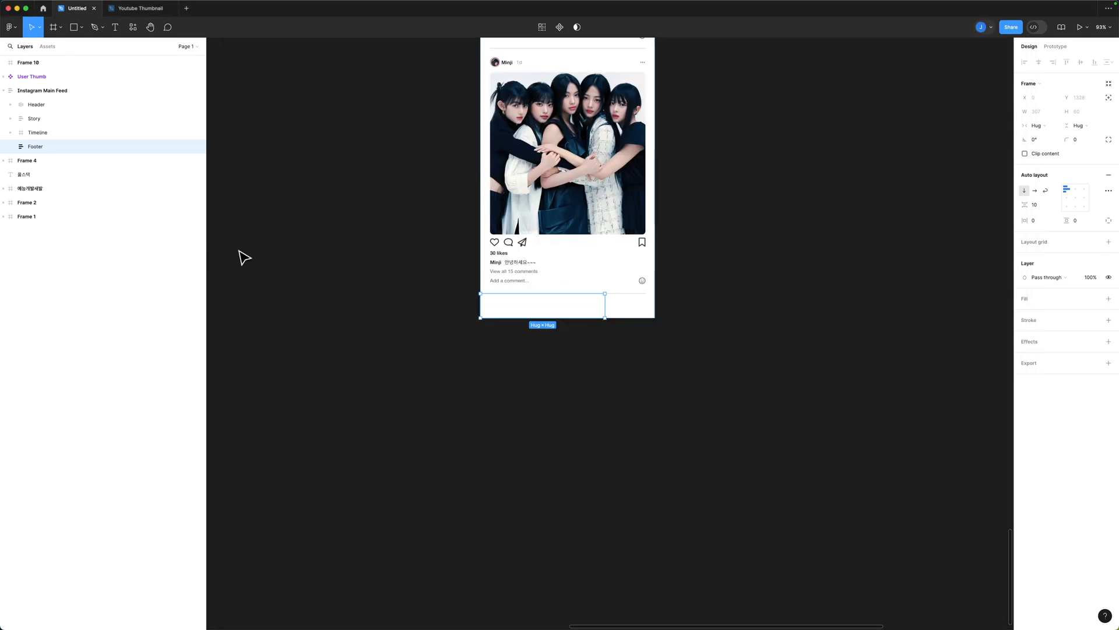
pyautogui.scroll(2, 463, 285)
pyautogui.moveTo(781, 609)
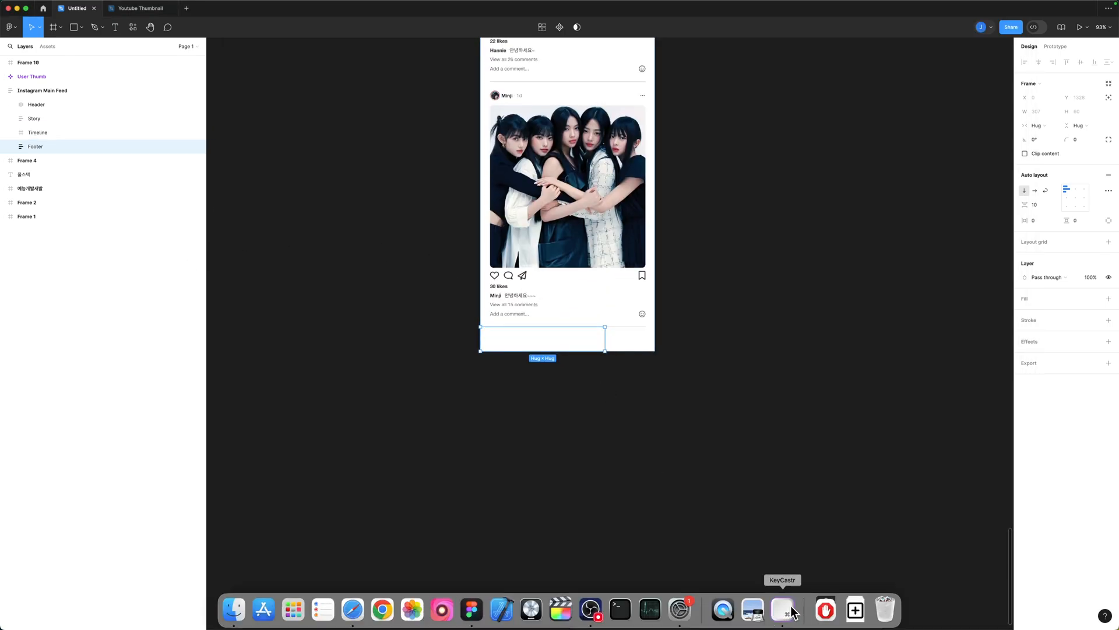
pyautogui.click(862, 612)
pyautogui.moveTo(864, 481); pyautogui.dragTo(497, 336)
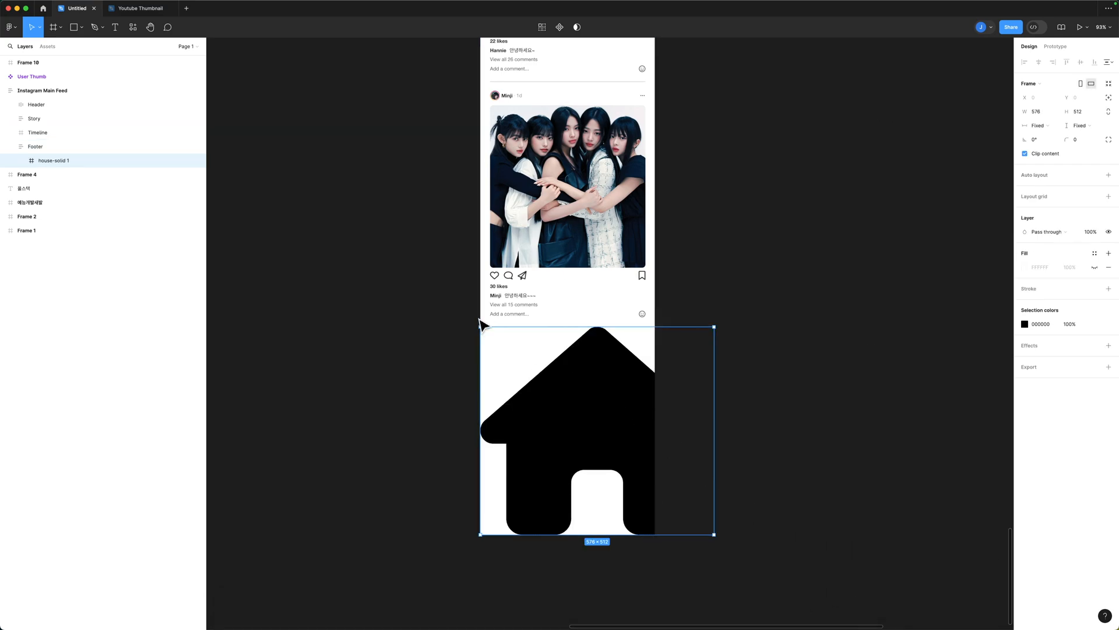
pyautogui.click(1109, 110)
pyautogui.click(1078, 111)
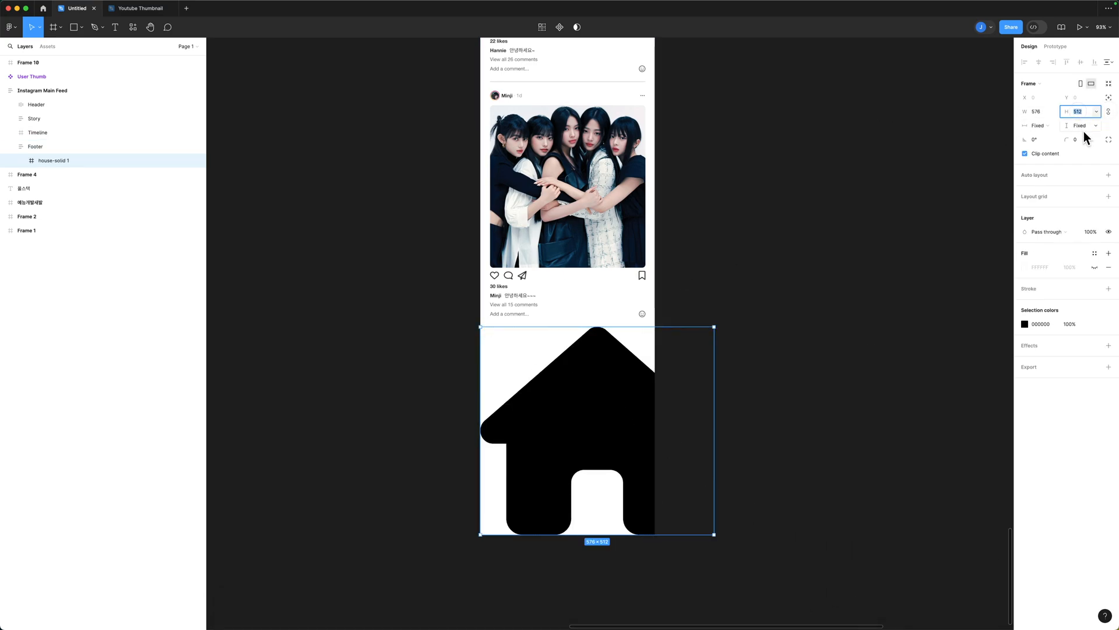
pyautogui.write('24')
pyautogui.press('Return')
# Step: Place the downloaded compass-regular.svg below the Footer in the Instagram Main Feed and scale it proportionally to a height of 24
pyautogui.moveTo(791, 627)
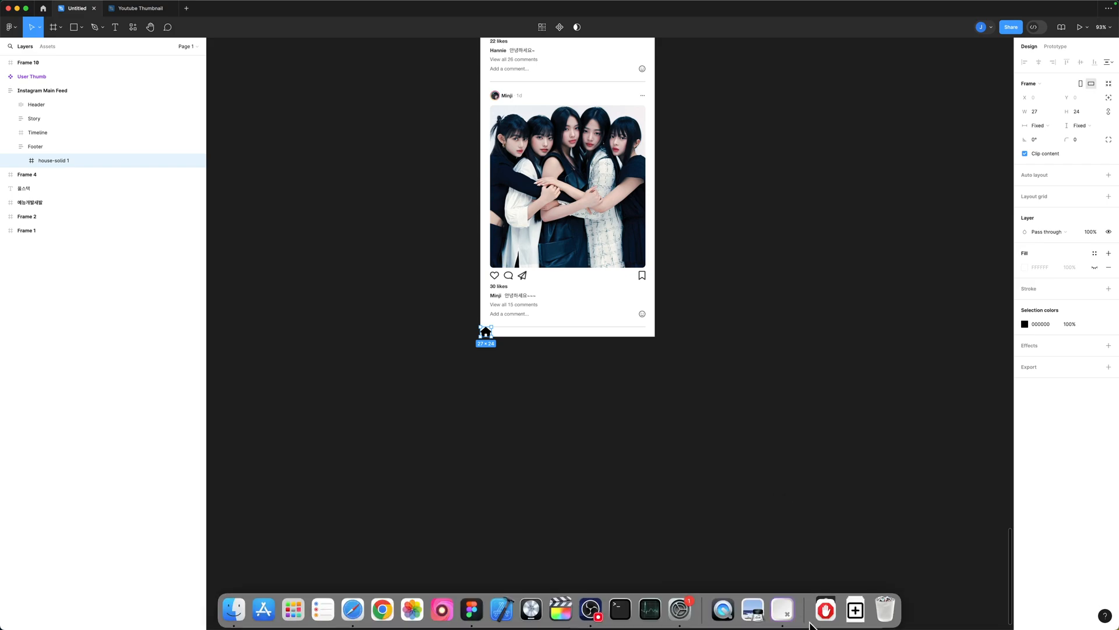
pyautogui.click(855, 609)
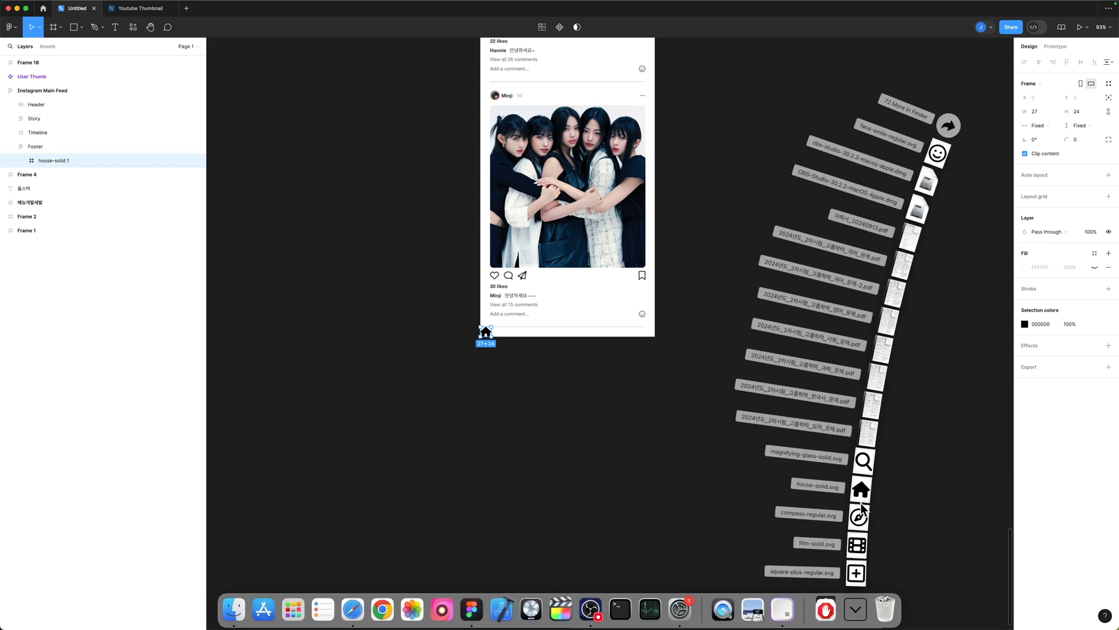
pyautogui.moveTo(861, 509); pyautogui.dragTo(536, 338)
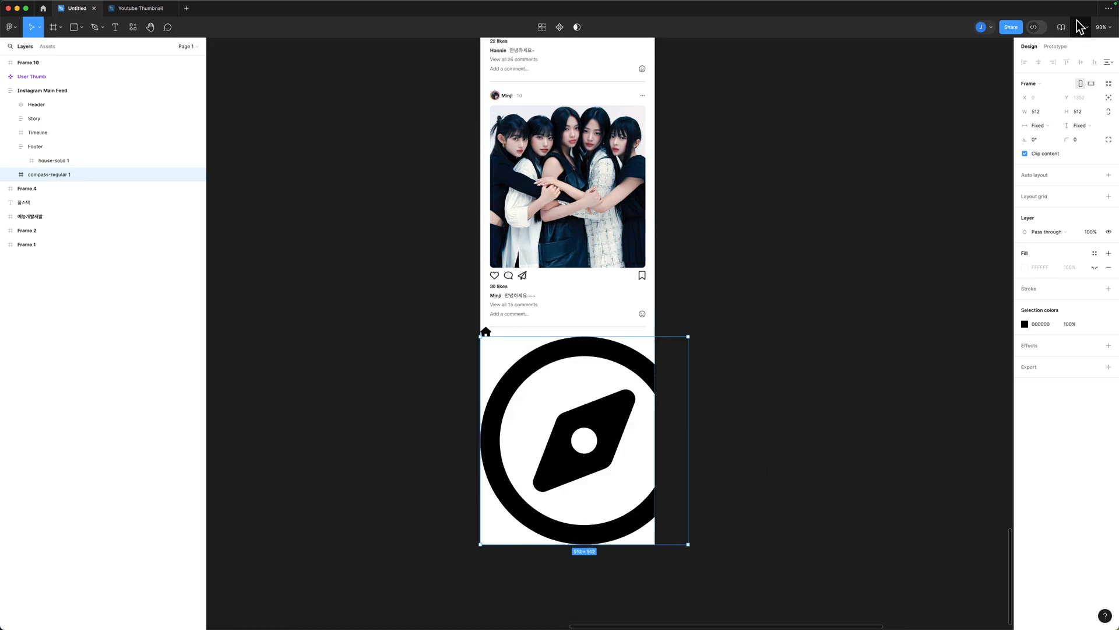
pyautogui.click(1109, 112)
pyautogui.click(1078, 111)
pyautogui.write('24')
pyautogui.press('Return')
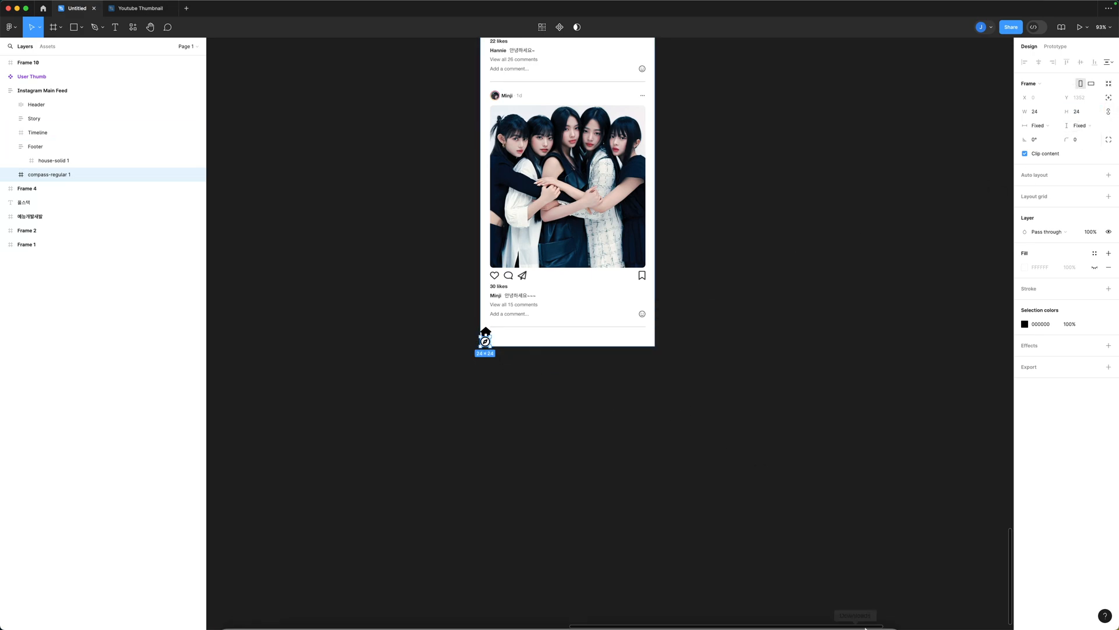
# Step: Place the downloaded film-solid.svg between the Footer and the compass icon, scaled proportionally to a height of 24
pyautogui.click(851, 613)
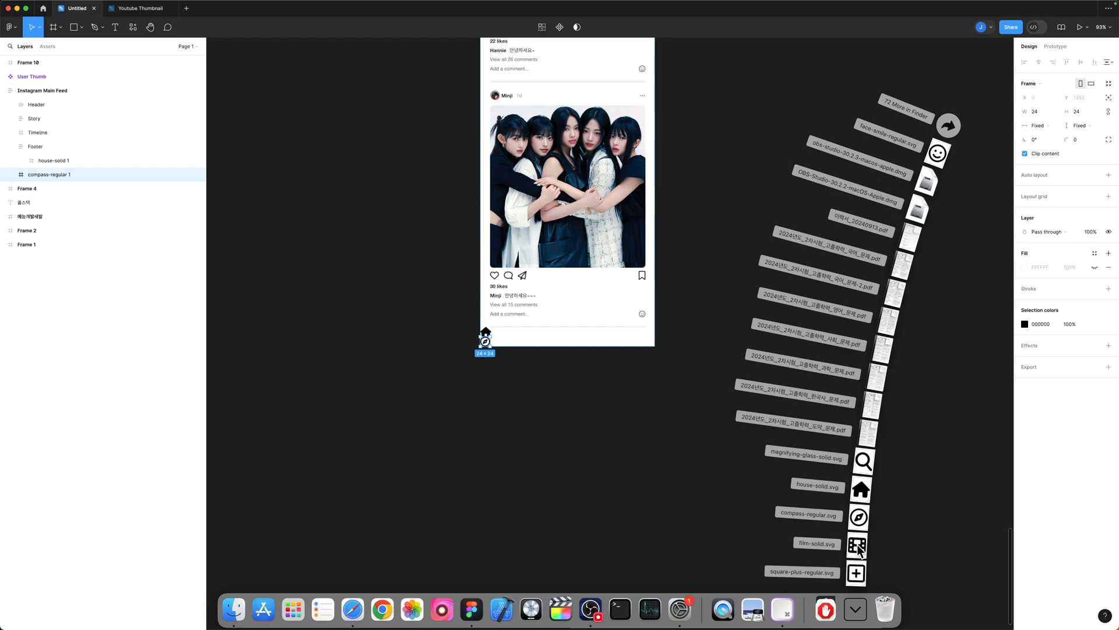
pyautogui.moveTo(857, 548); pyautogui.dragTo(560, 337)
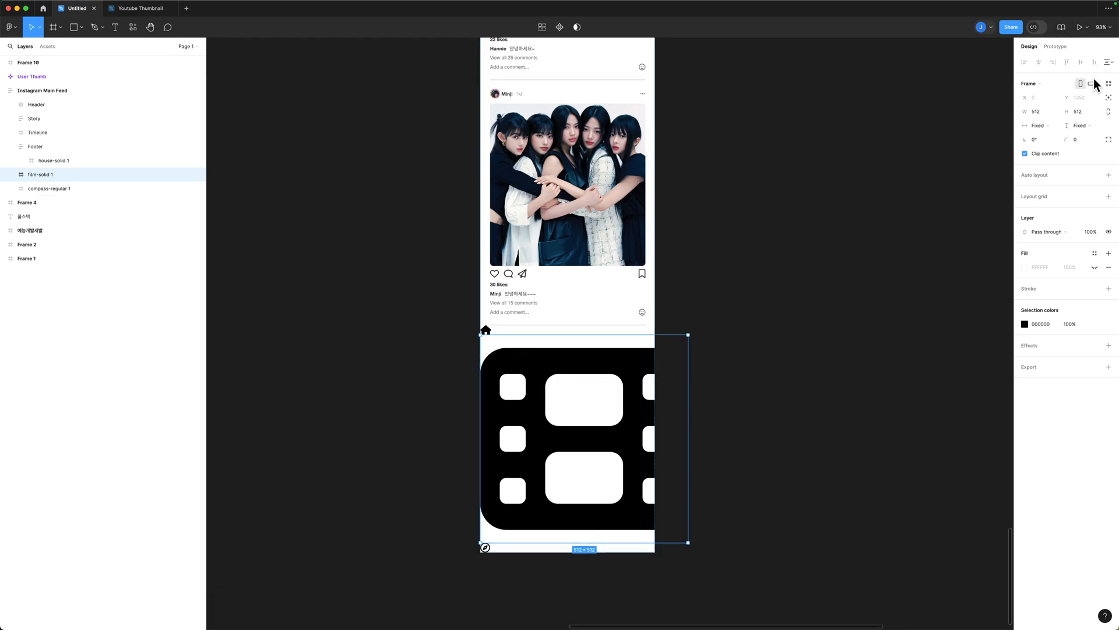
pyautogui.click(1083, 111)
pyautogui.write('24')
pyautogui.press('Return')
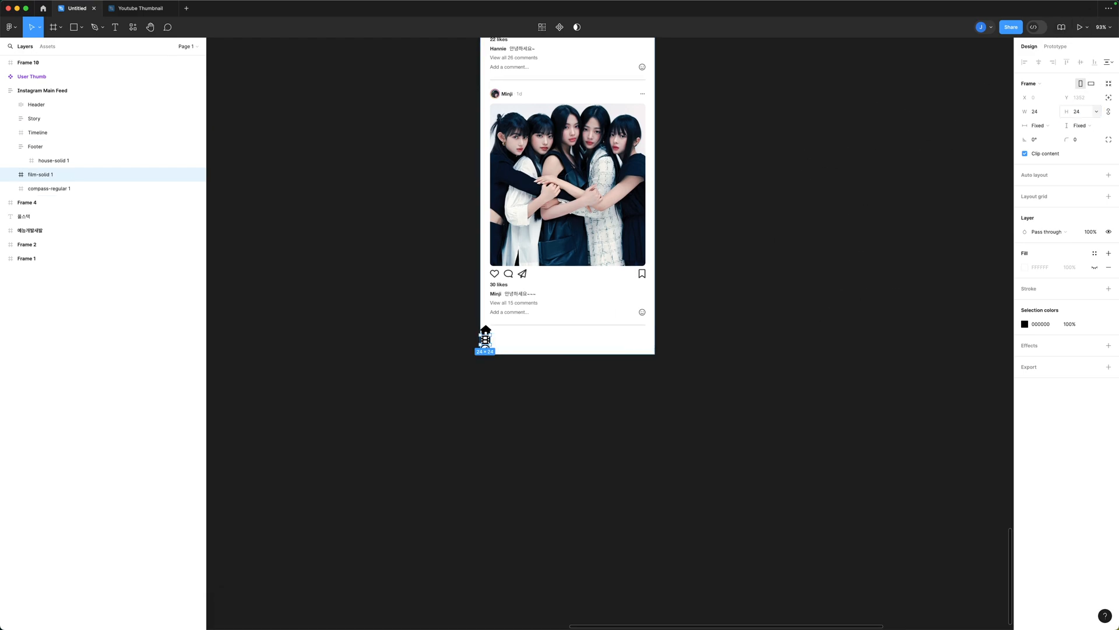
# Step: Place the downloaded square-plus-regular.svg between the film and compass icons and scale it proportionally to a height of 24
pyautogui.moveTo(753, 628)
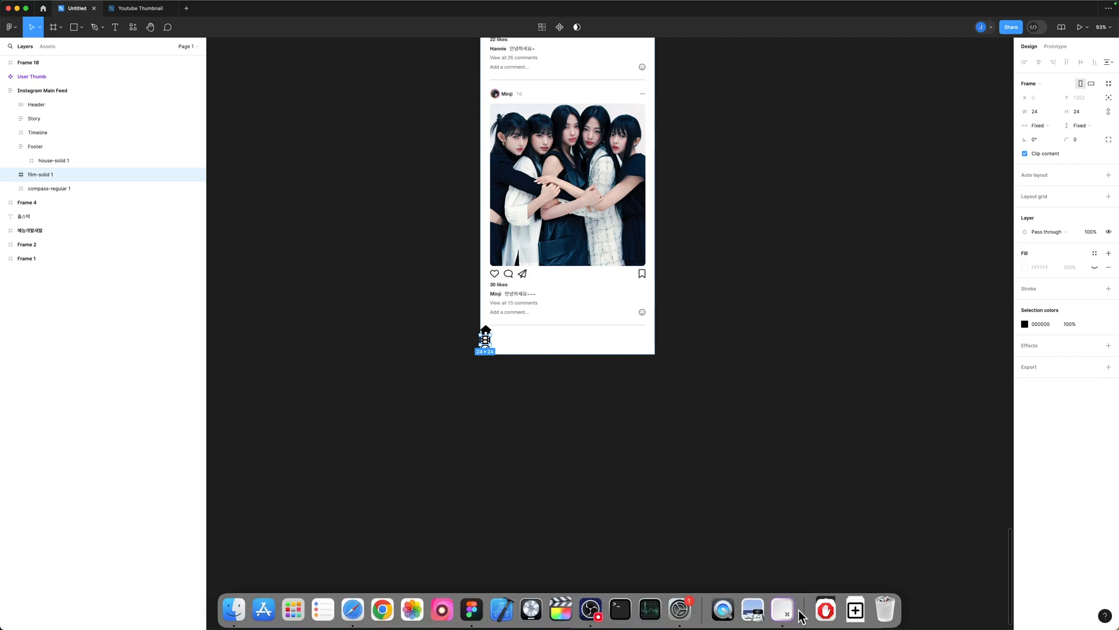
pyautogui.click(854, 610)
pyautogui.moveTo(857, 574); pyautogui.dragTo(521, 341)
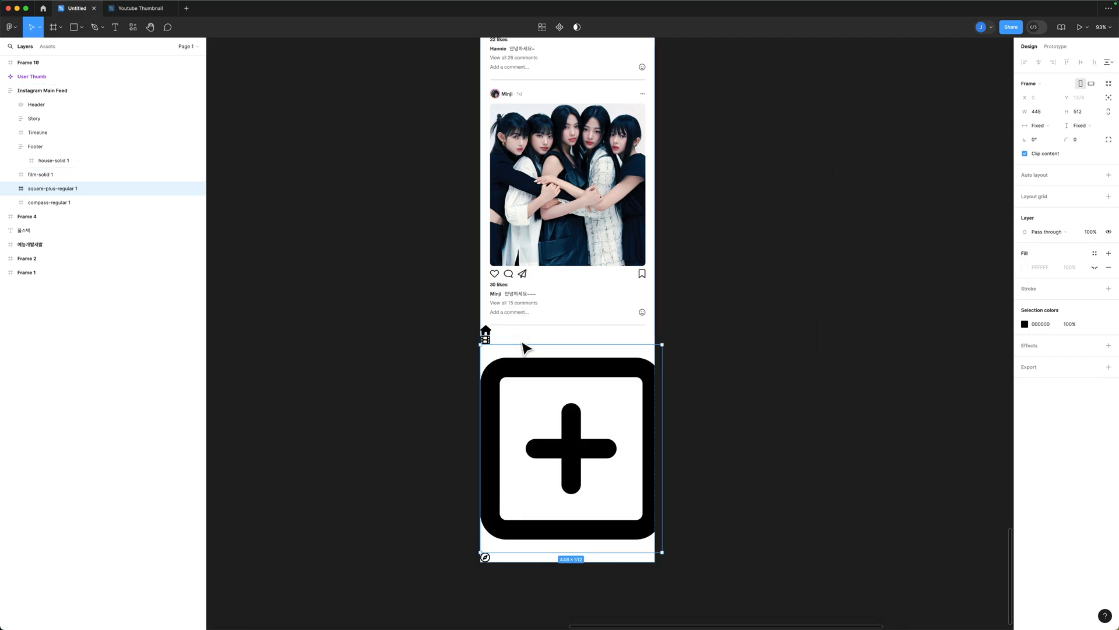
pyautogui.click(1083, 112)
pyautogui.write('2')
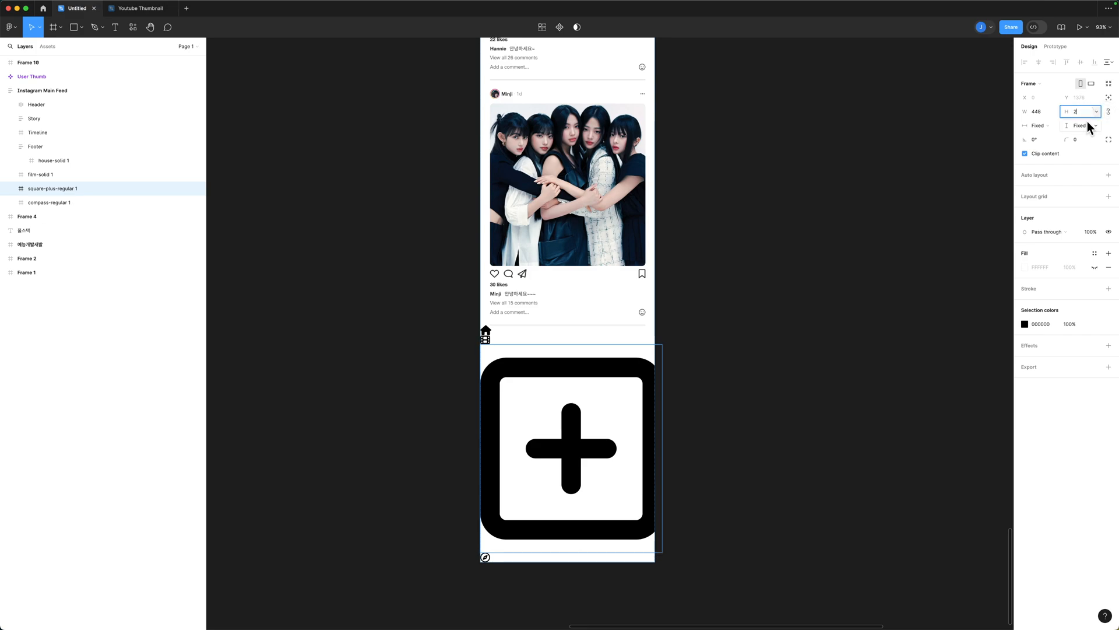
pyautogui.write('4')
pyautogui.press('Return')
pyautogui.click(450, 352)
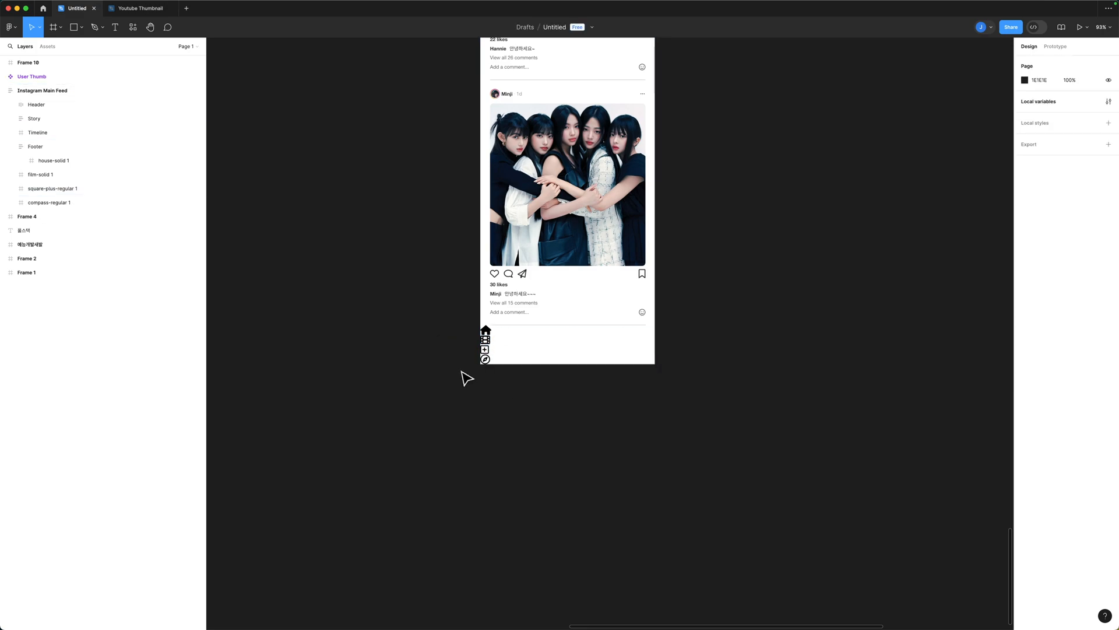
# Step: Move the film, square-plus and compass icons into the Footer frame alongside the house icon
pyautogui.scroll(-1, 420, 262)
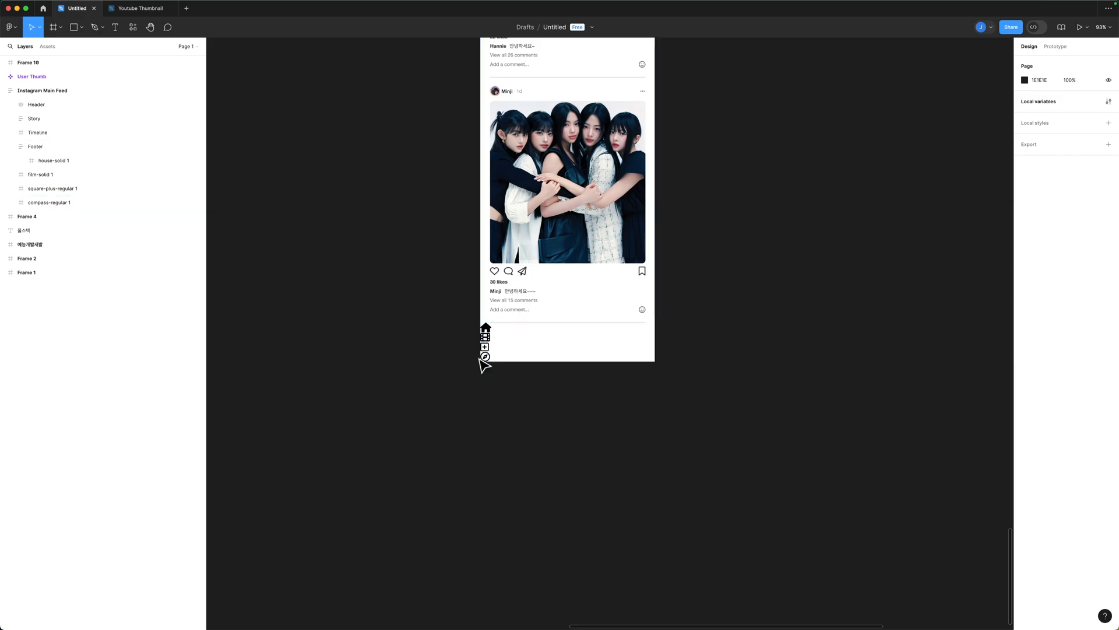
pyautogui.click(50, 173)
pyautogui.click(53, 160)
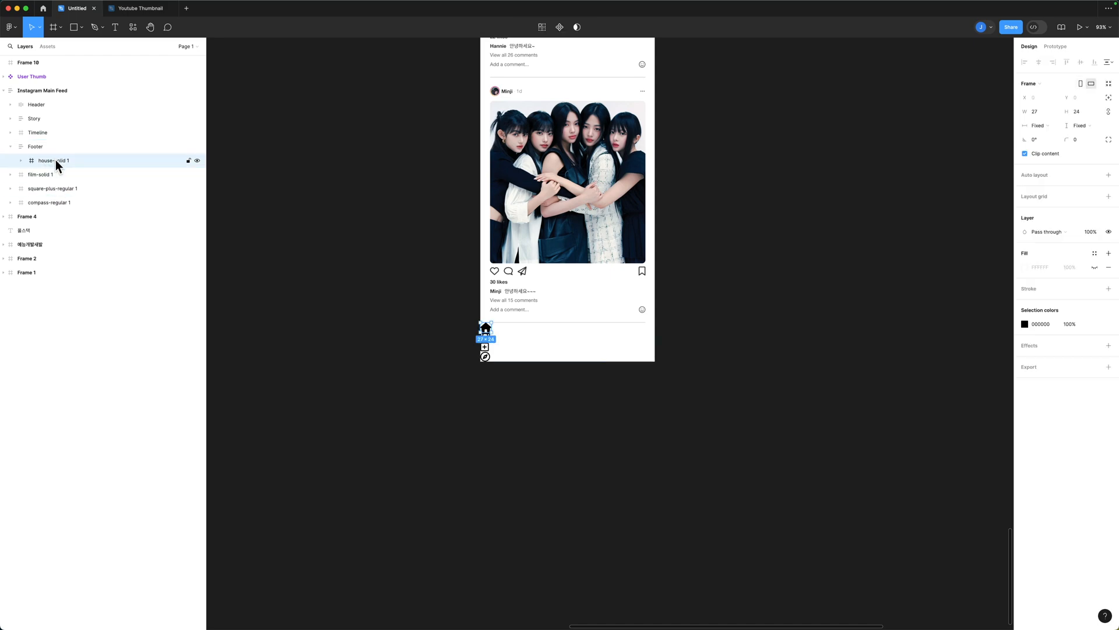
pyautogui.moveTo(41, 174); pyautogui.dragTo(50, 155)
pyautogui.click(51, 189)
pyautogui.keyDown('shift'); pyautogui.click(47, 198); pyautogui.keyUp('shift')
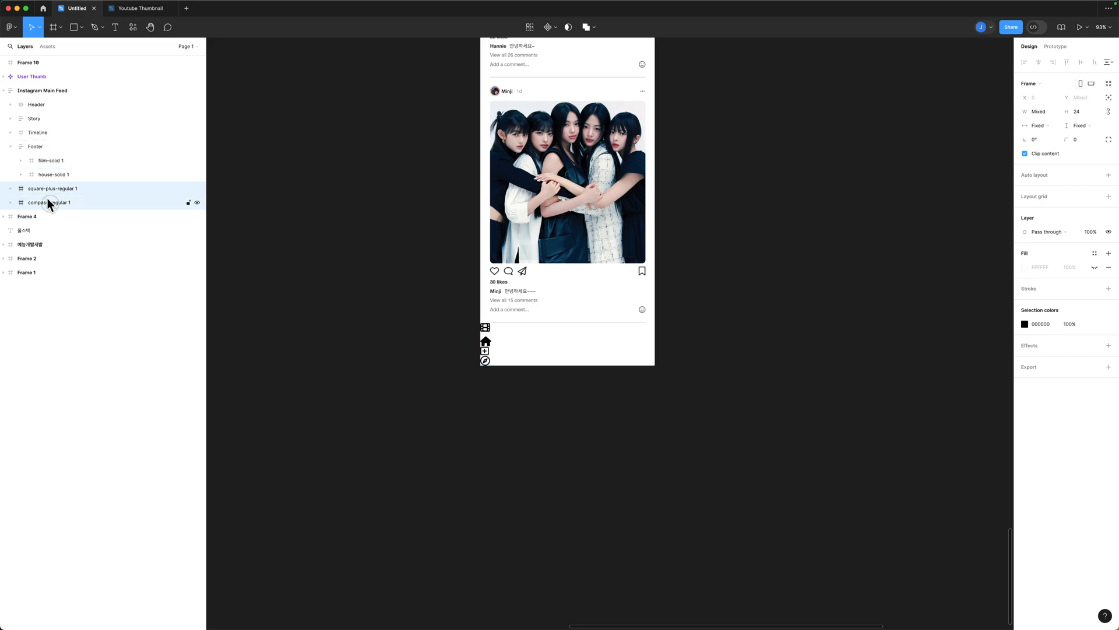
pyautogui.moveTo(47, 198); pyautogui.dragTo(57, 180)
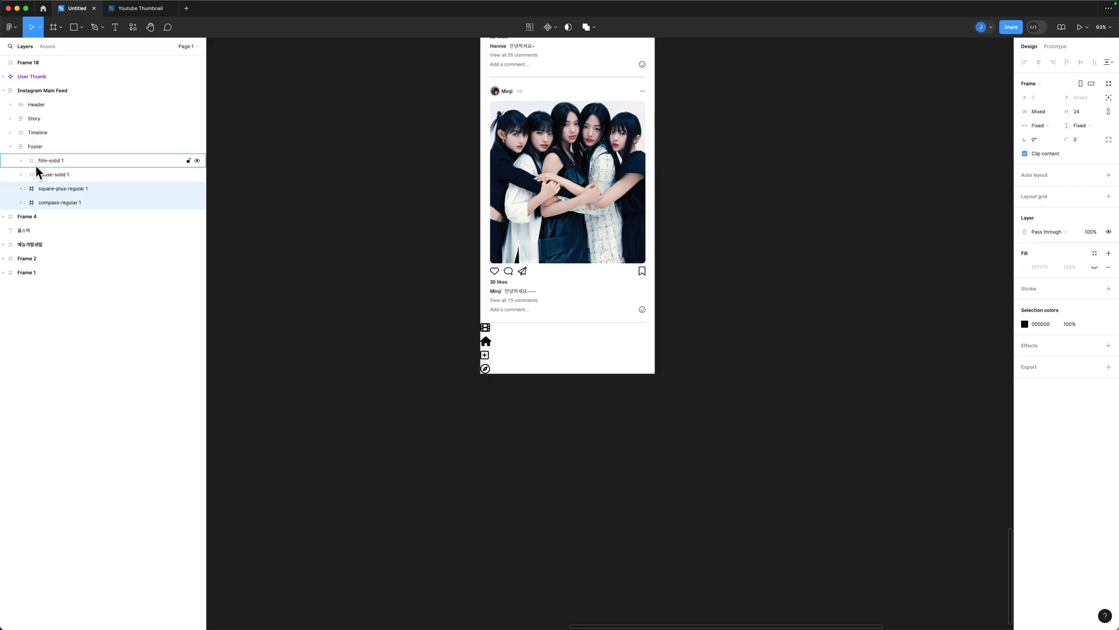
# Step: Lay out the Footer horizontally with an Auto gap between its icons and make its width fill the container
pyautogui.click(36, 150)
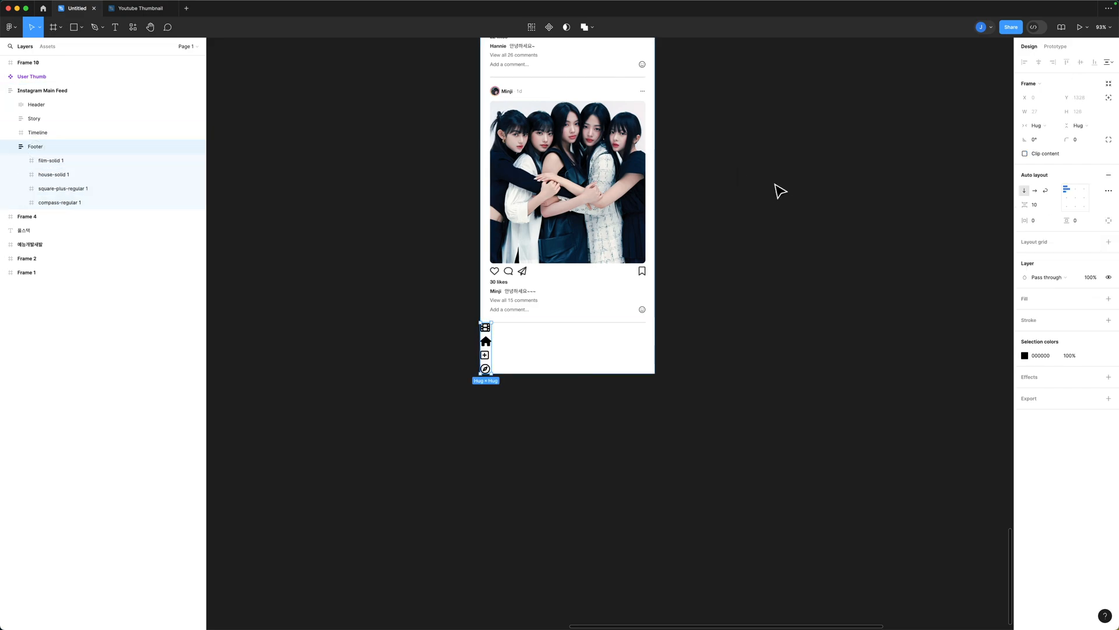
pyautogui.click(1036, 191)
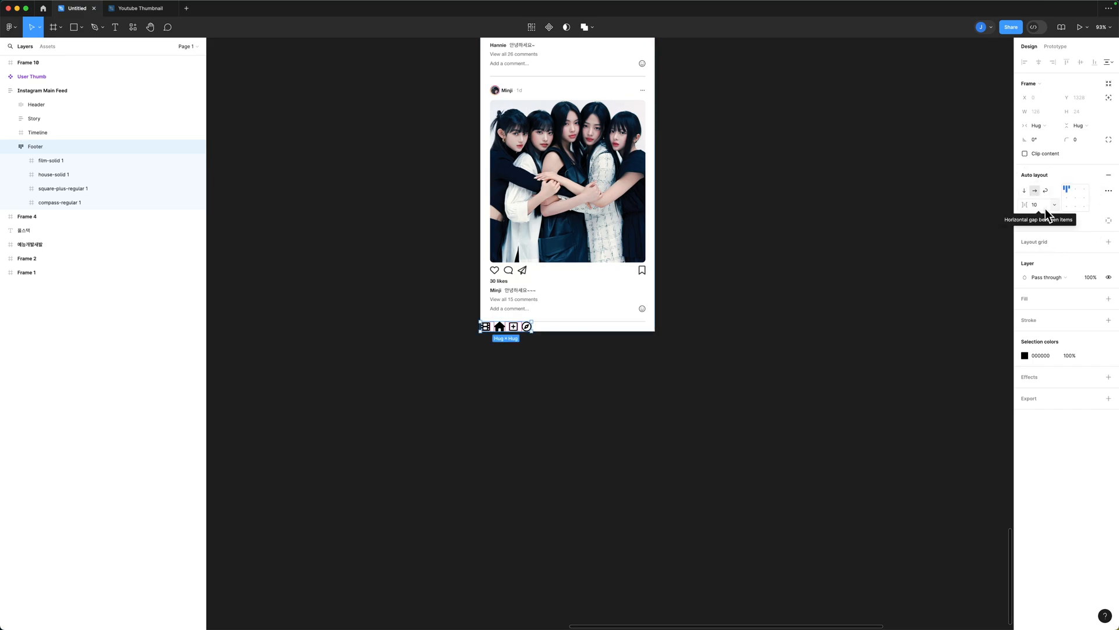
pyautogui.click(1054, 205)
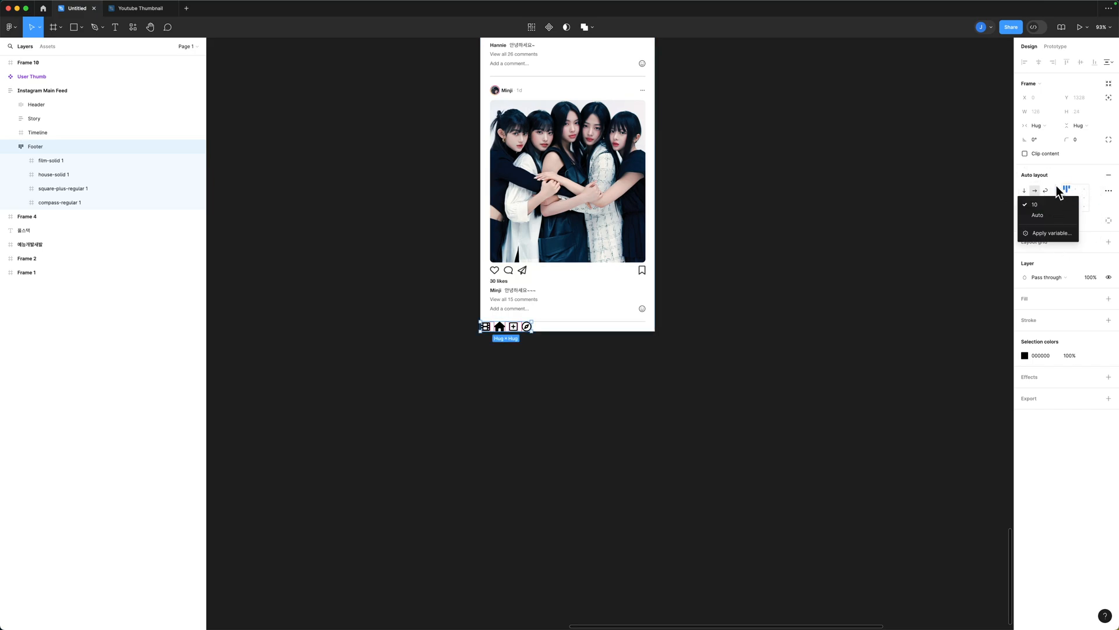
pyautogui.click(1036, 215)
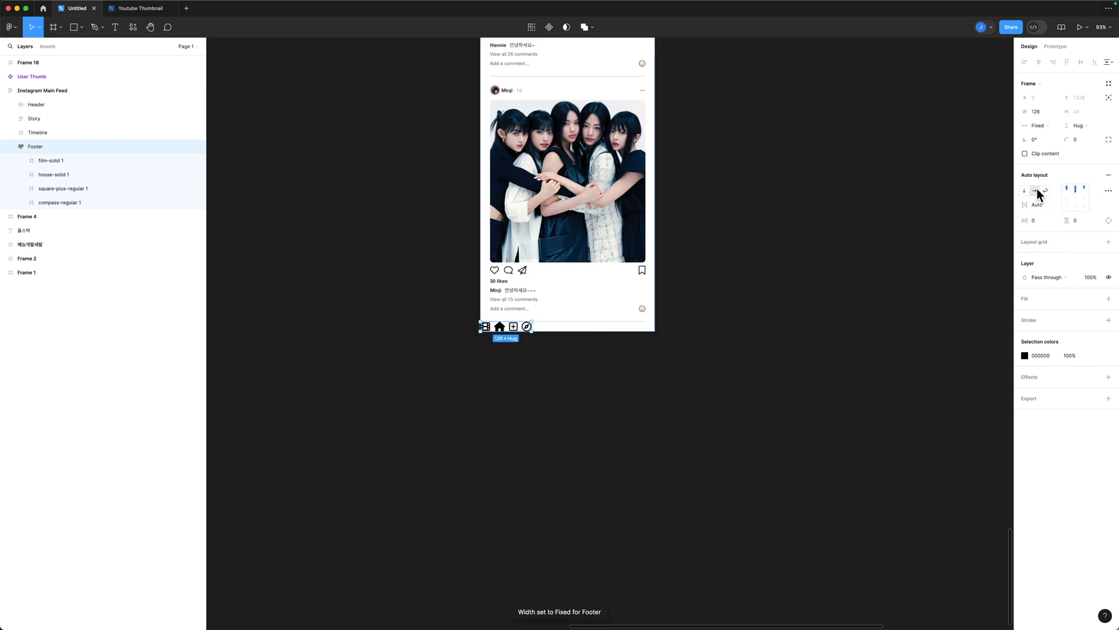
pyautogui.click(1077, 188)
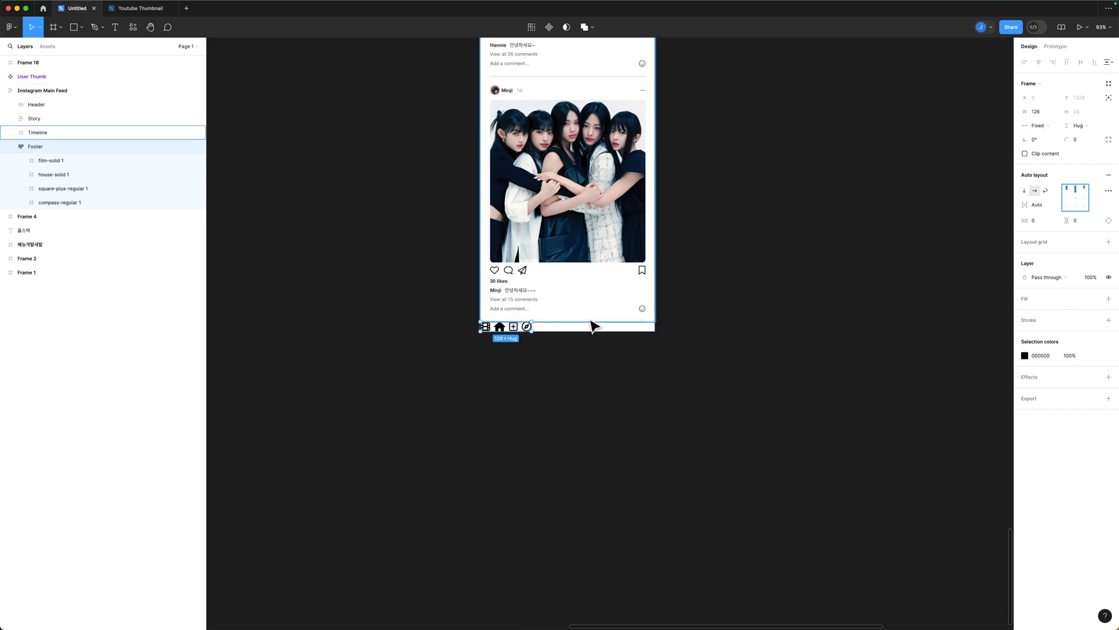
pyautogui.click(1056, 126)
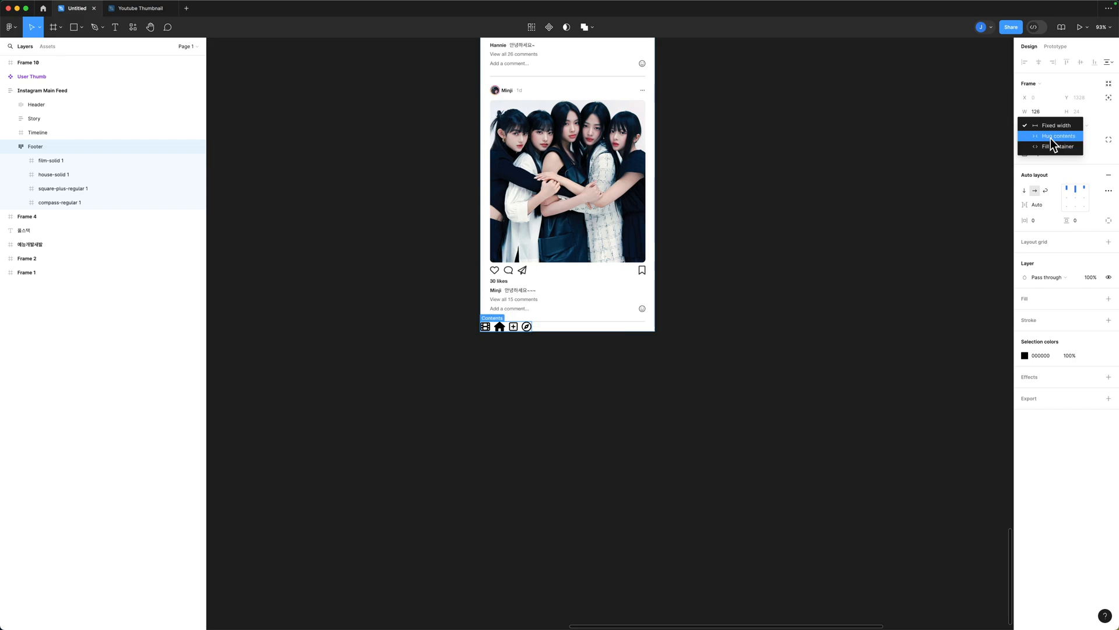
pyautogui.click(1054, 146)
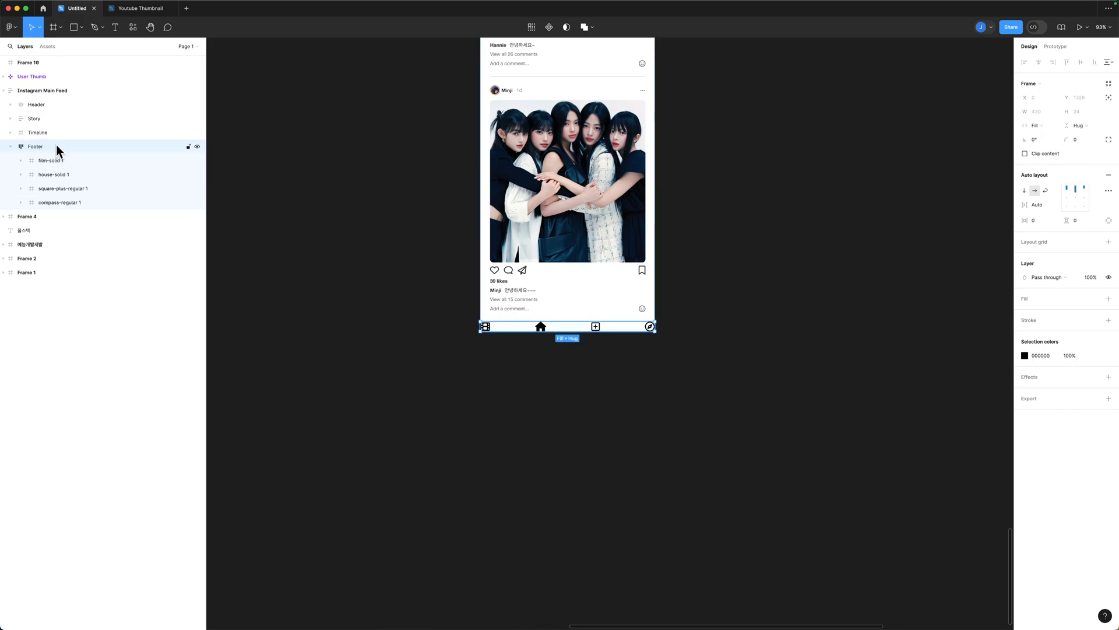
# Step: Set the Footer's horizontal padding to 24 and its vertical padding to 10
pyautogui.click(1035, 222)
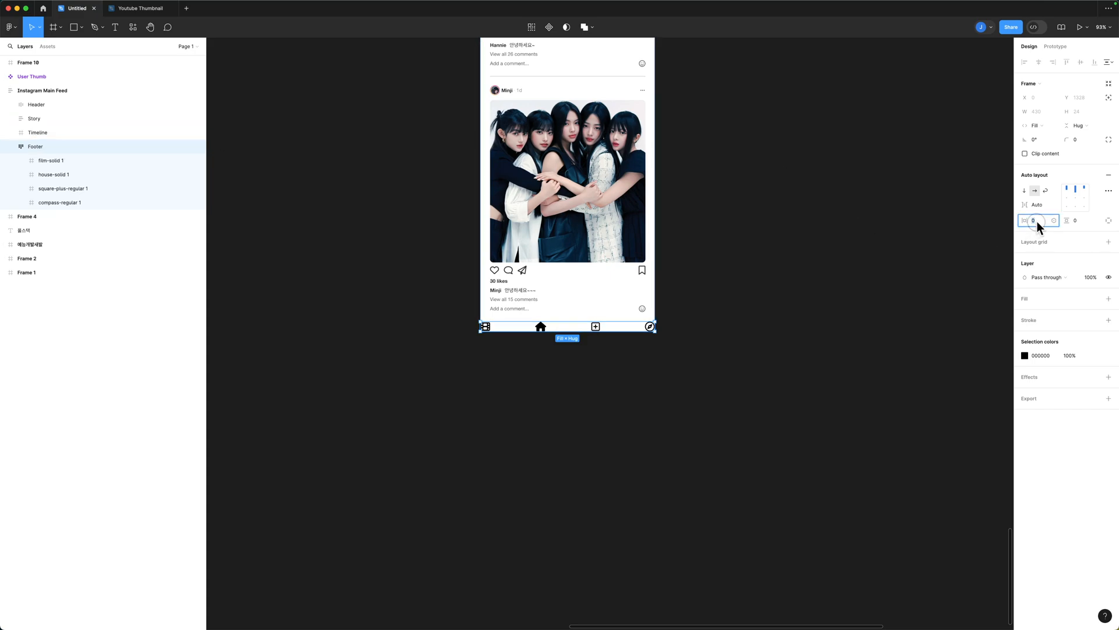
pyautogui.write('24')
pyautogui.press('Return')
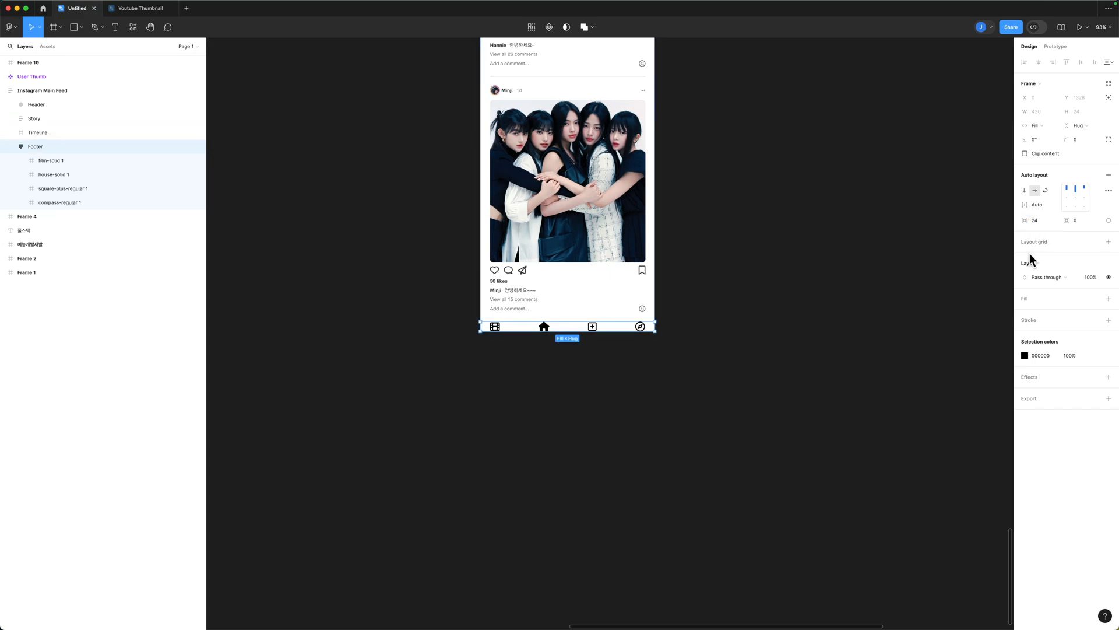
pyautogui.click(1084, 222)
pyautogui.write('10')
pyautogui.press('Return')
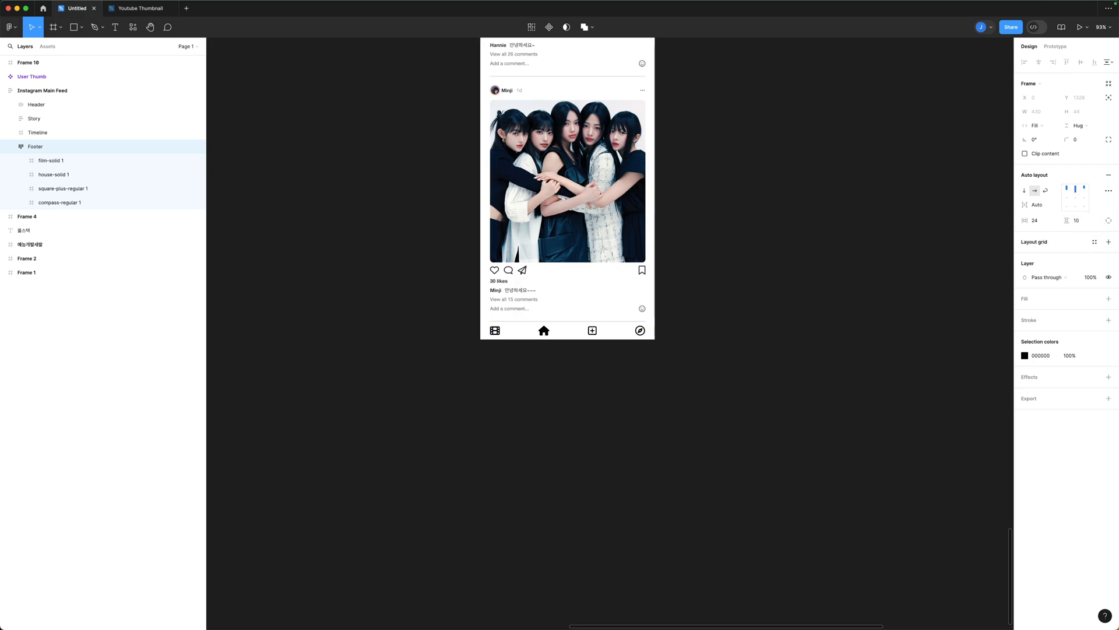
pyautogui.press('Escape')
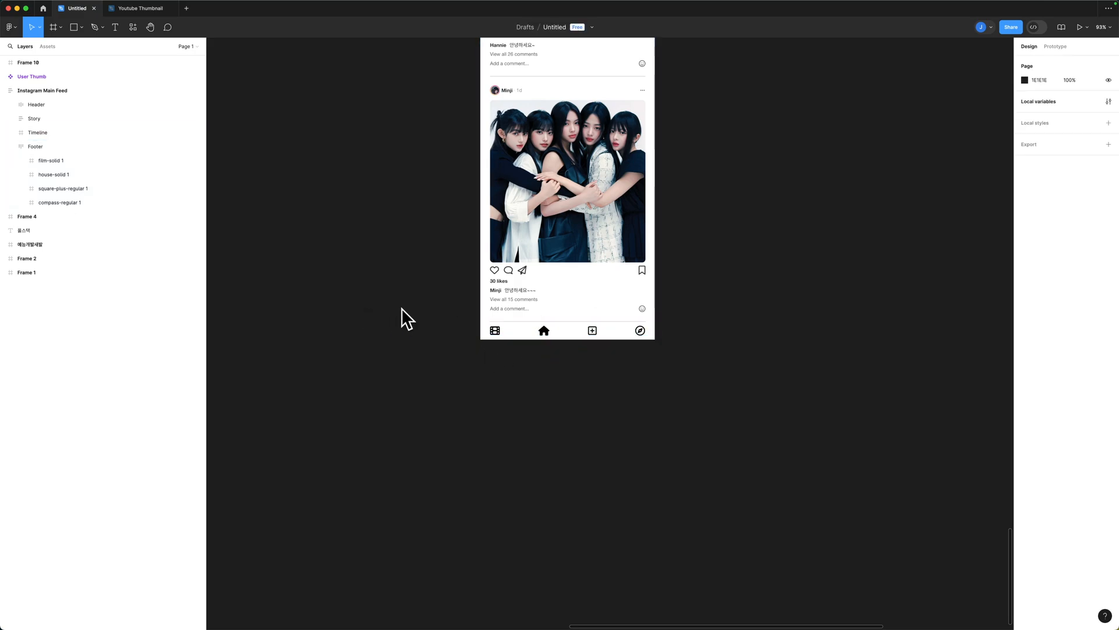
# Step: Set the Footer's vertical padding to 16
pyautogui.click(102, 202)
pyautogui.click(61, 147)
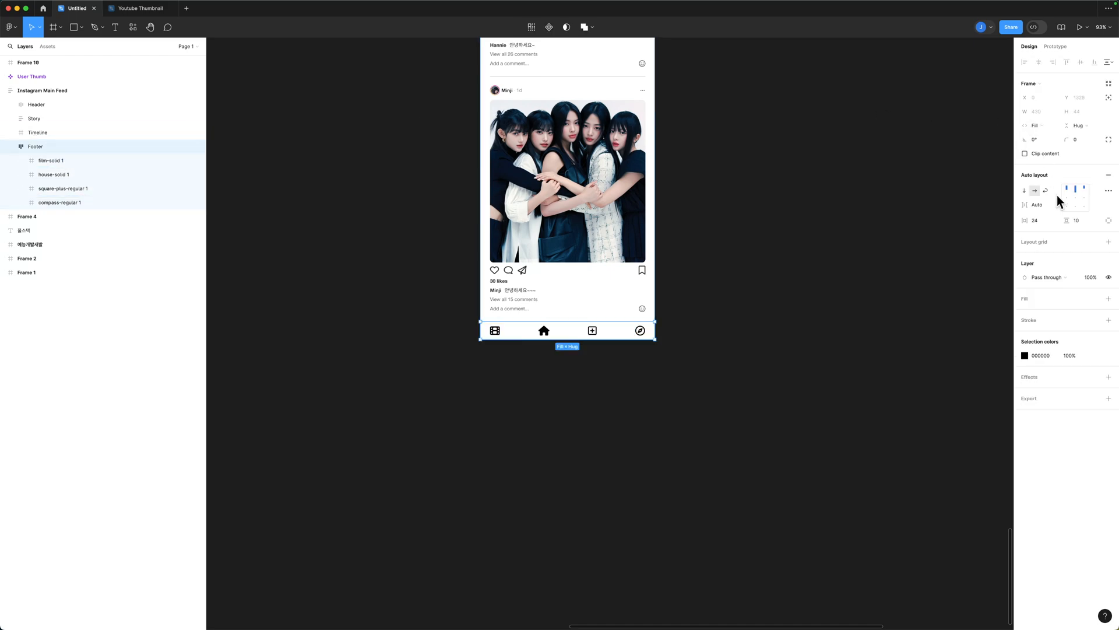
pyautogui.click(1077, 220)
pyautogui.write('16')
pyautogui.press('Return')
pyautogui.click(846, 232)
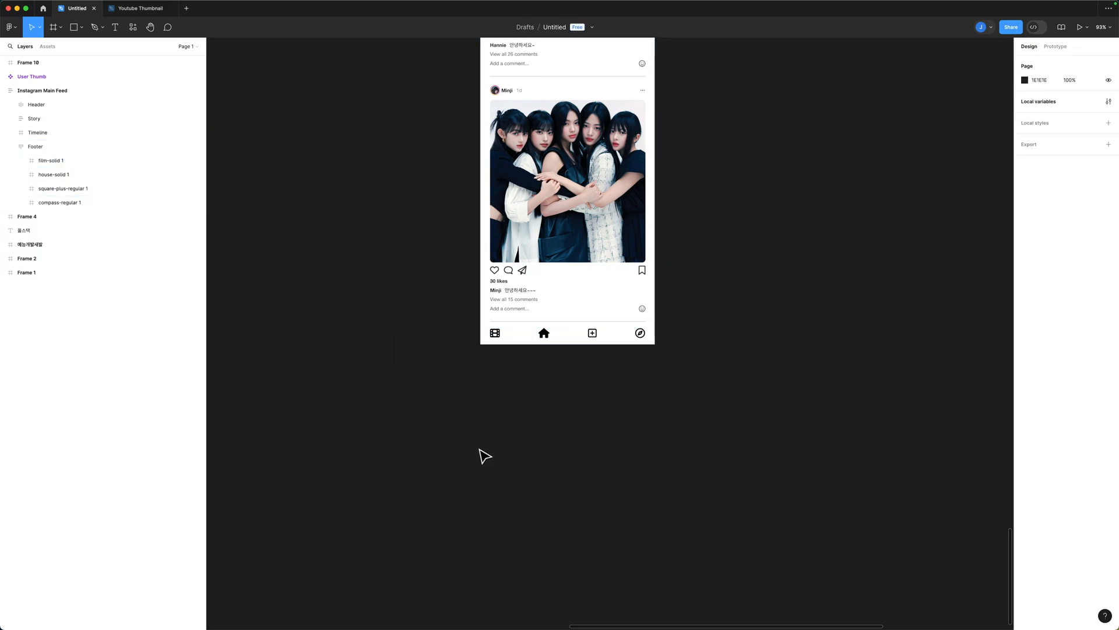
# Step: Reorder the Footer icons so the house icon comes first, ahead of the film icon
pyautogui.scroll(3, 256, 222)
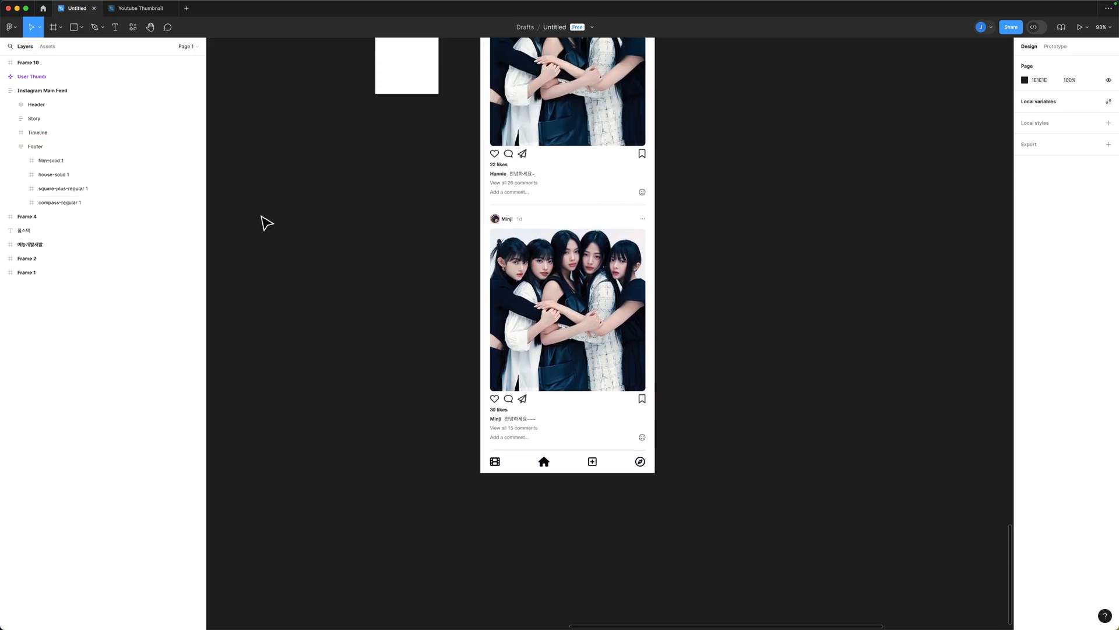
pyautogui.scroll(-3, 262, 222)
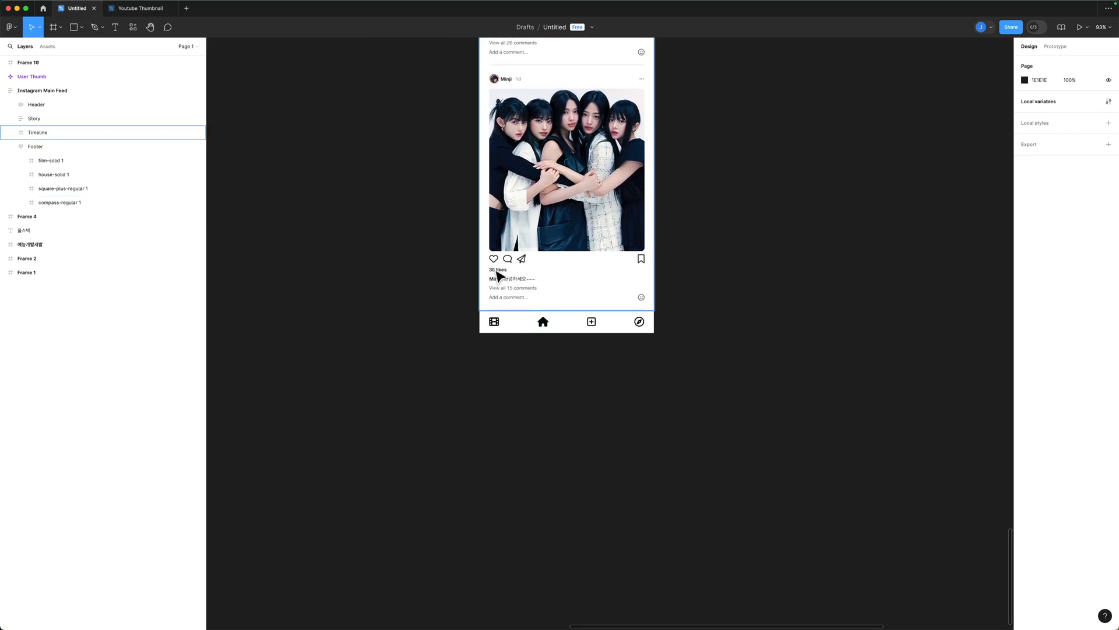
pyautogui.moveTo(45, 175); pyautogui.dragTo(60, 160)
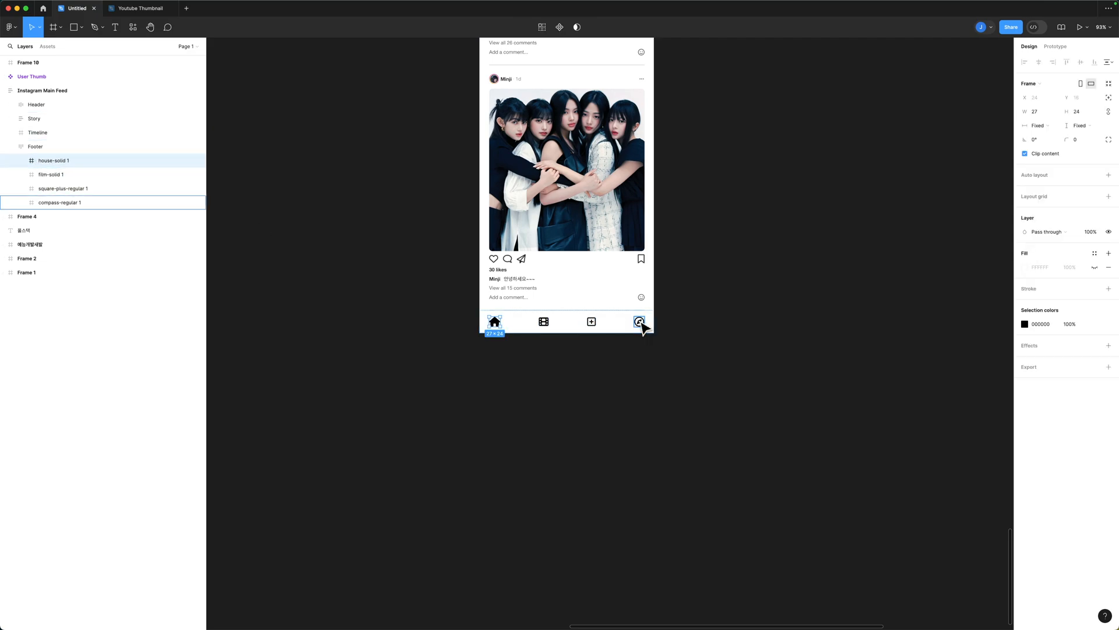
pyautogui.click(532, 265)
# Step: Apply the TextBlack color style to all four Footer icons
pyautogui.click(78, 165)
pyautogui.keyDown('shift'); pyautogui.click(60, 203); pyautogui.keyUp('shift')
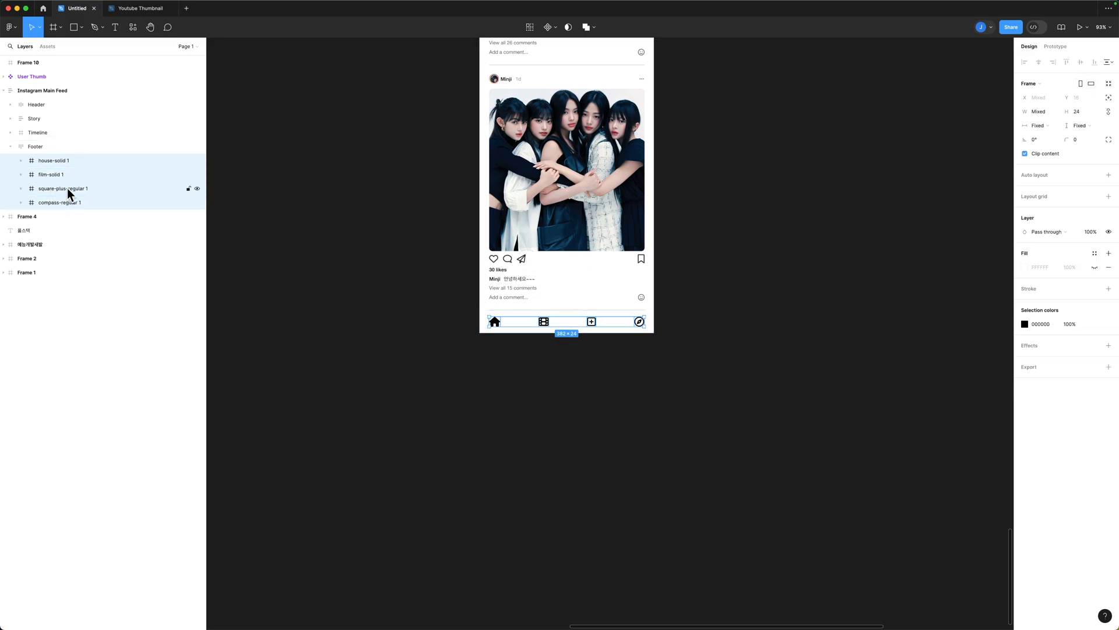
pyautogui.click(1026, 324)
pyautogui.click(956, 325)
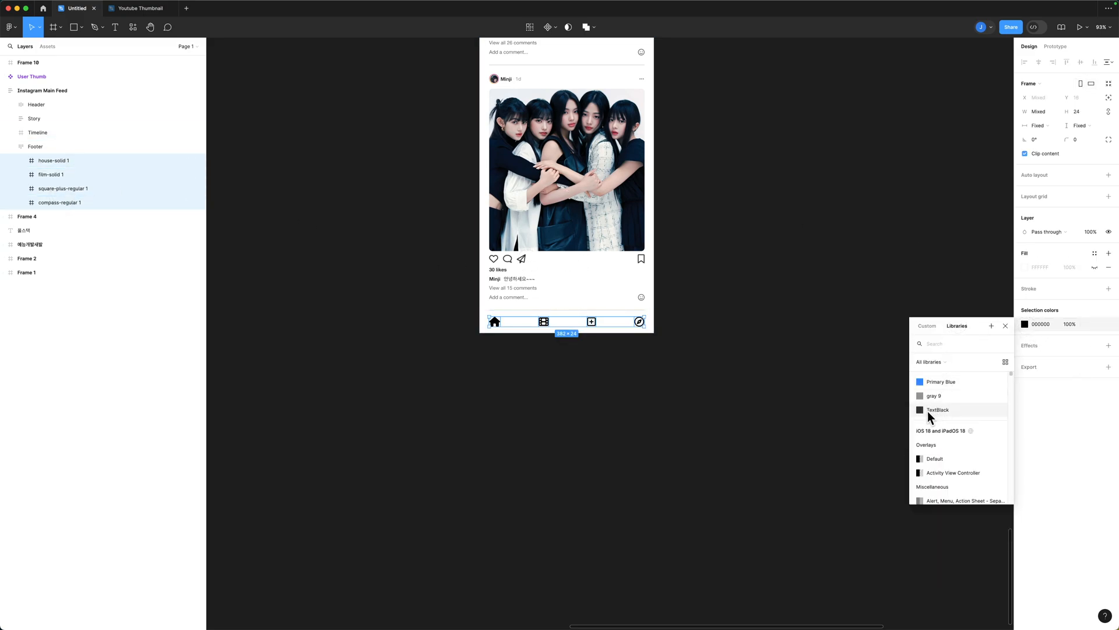
pyautogui.click(778, 366)
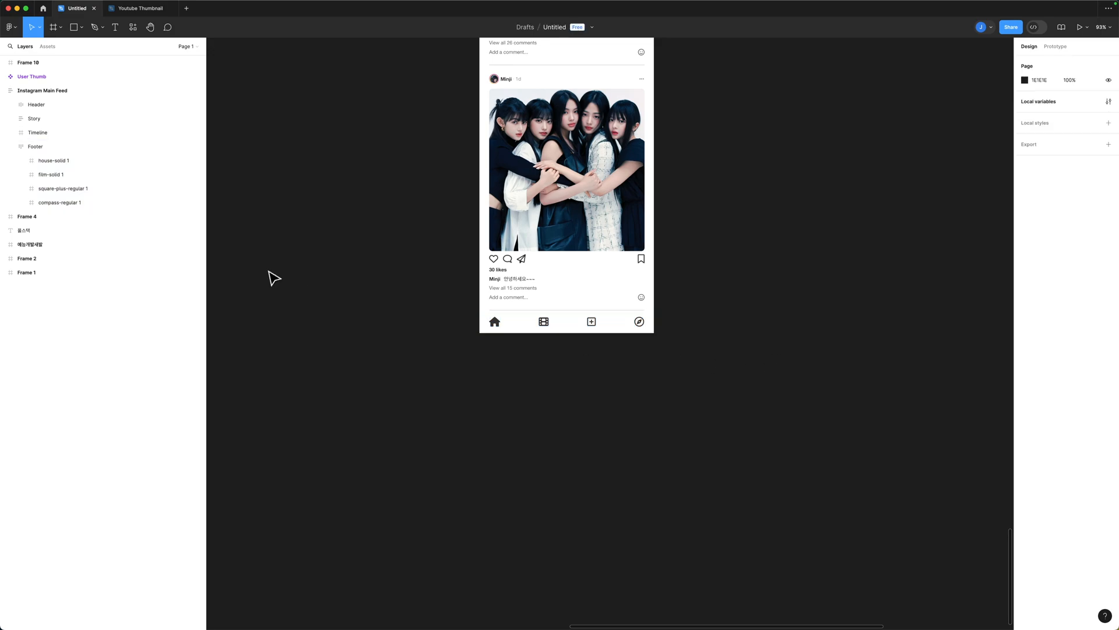
# Step: Copy the paper-plane-regular icon from a timeline post and paste it into the Footer as the last icon
pyautogui.keyDown('super'); pyautogui.click(521, 259); pyautogui.keyUp('super')
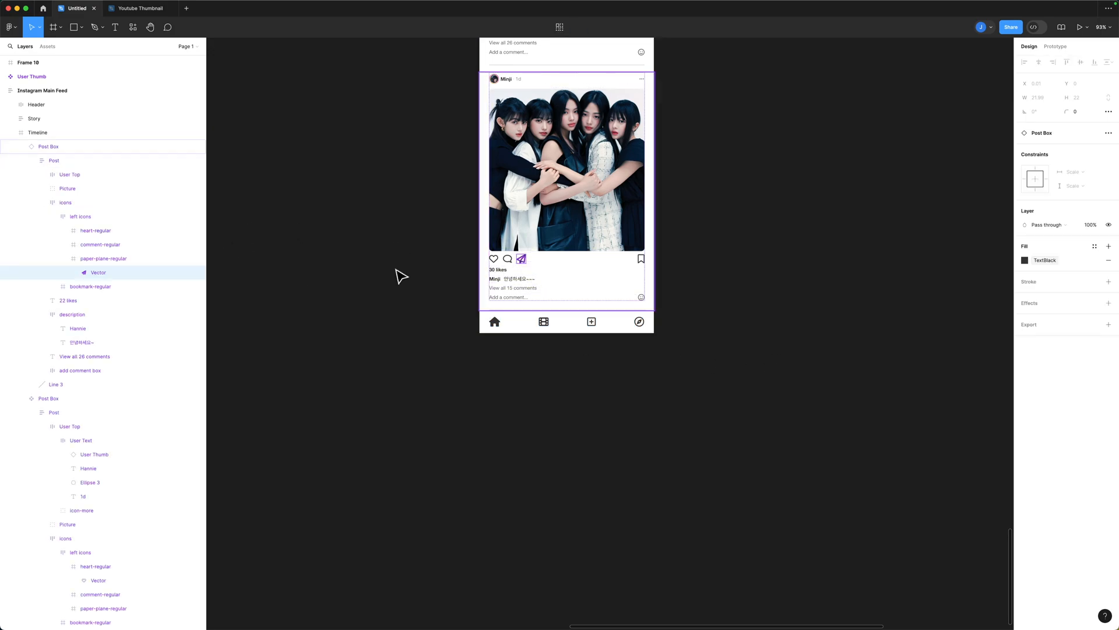
pyautogui.click(103, 259)
pyautogui.press('super+c')
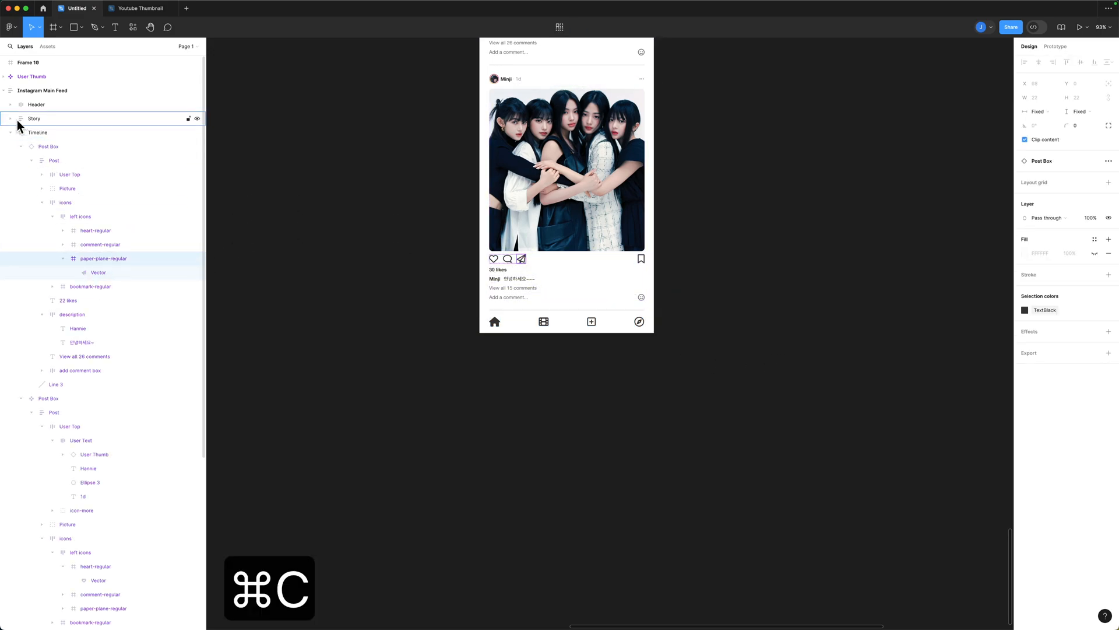
pyautogui.click(10, 133)
pyautogui.click(32, 150)
pyautogui.press('super+v')
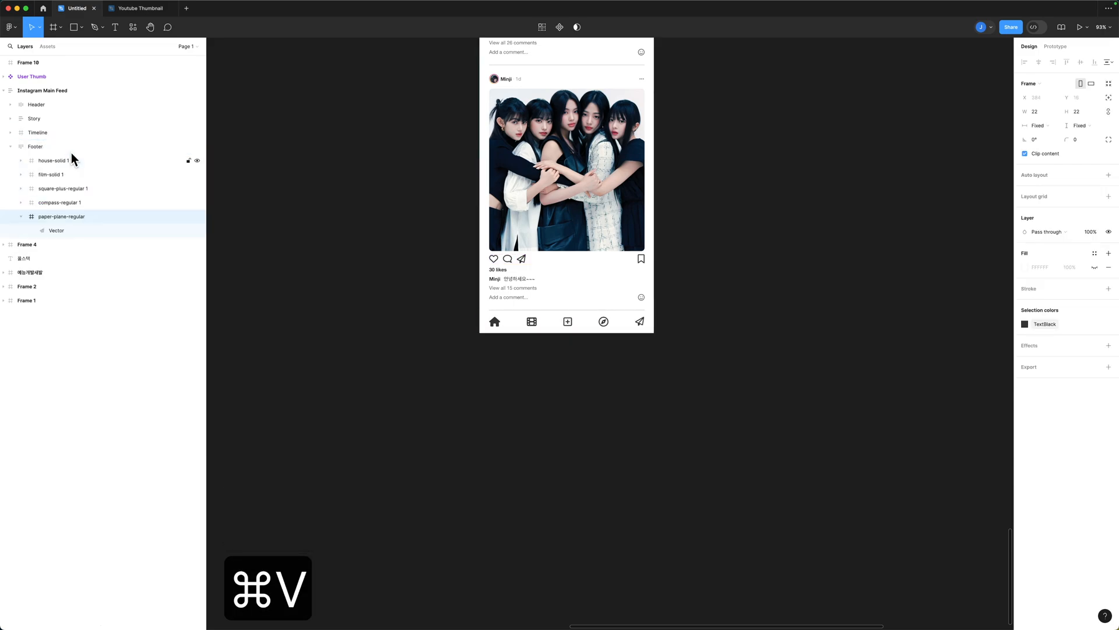
pyautogui.click(745, 357)
# Step: Enlarge the paper-plane icon in the Footer slightly
pyautogui.scroll(2, 721, 357)
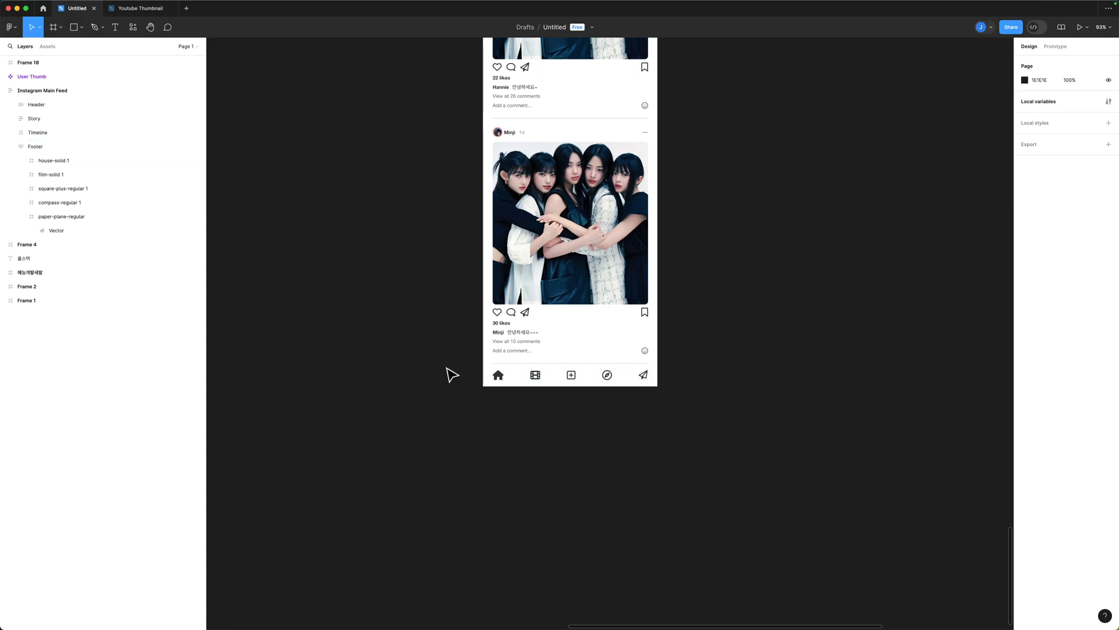
pyautogui.scroll(1, 384, 301)
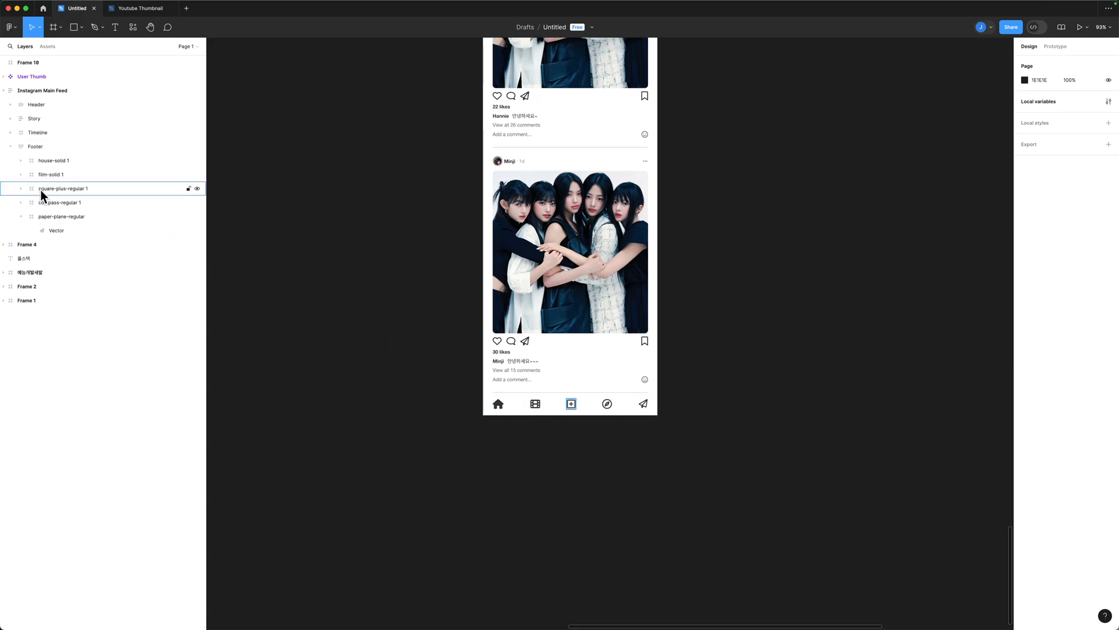
pyautogui.click(55, 219)
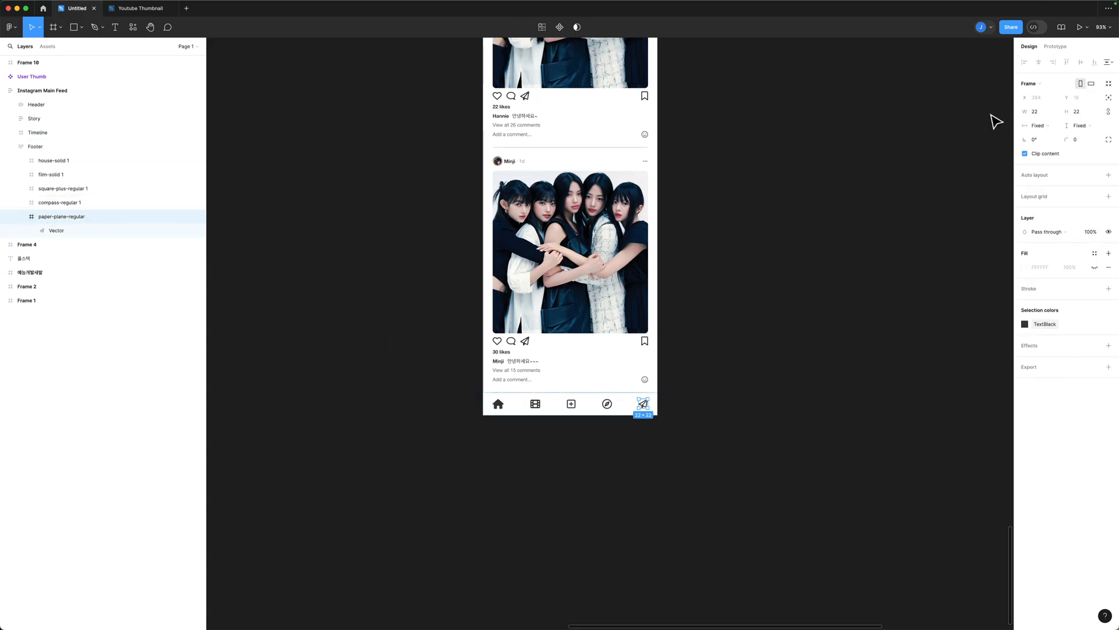
pyautogui.moveTo(1067, 111); pyautogui.dragTo(1069, 111)
pyautogui.click(850, 269)
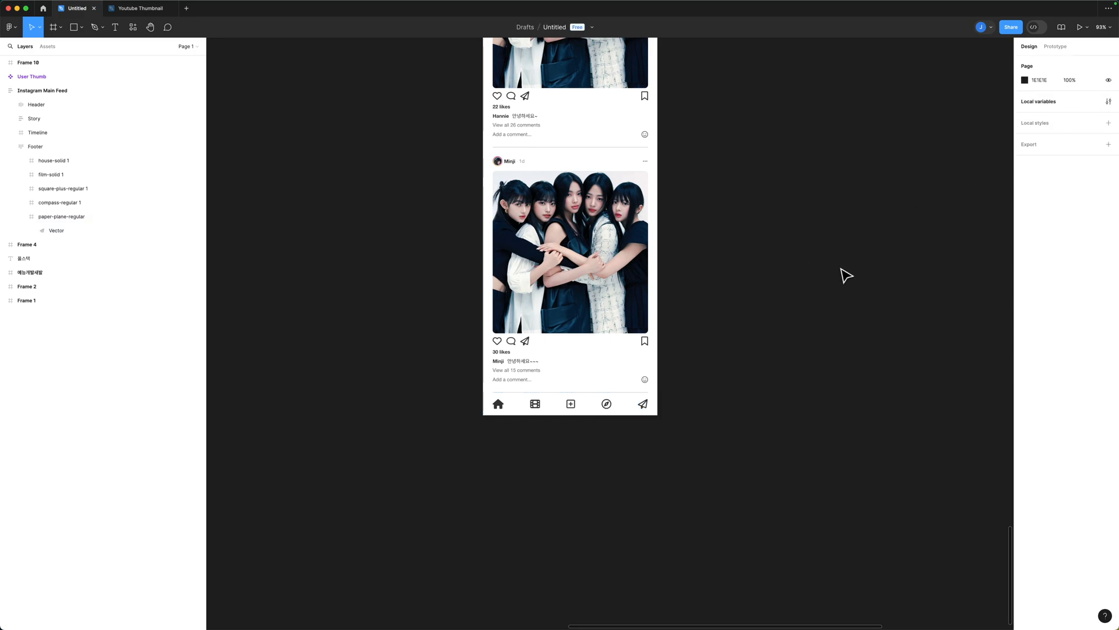
# Step: Review the whole Instagram Main Feed layout from the header down to the Footer
pyautogui.scroll(4, 350, 377)
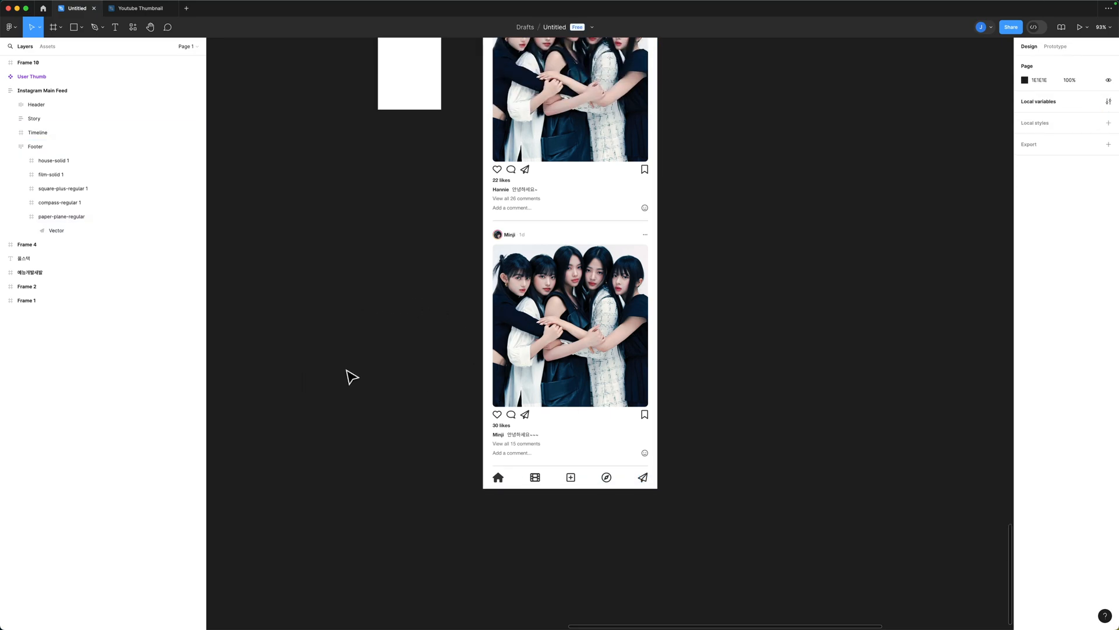
pyautogui.scroll(8, 371, 384)
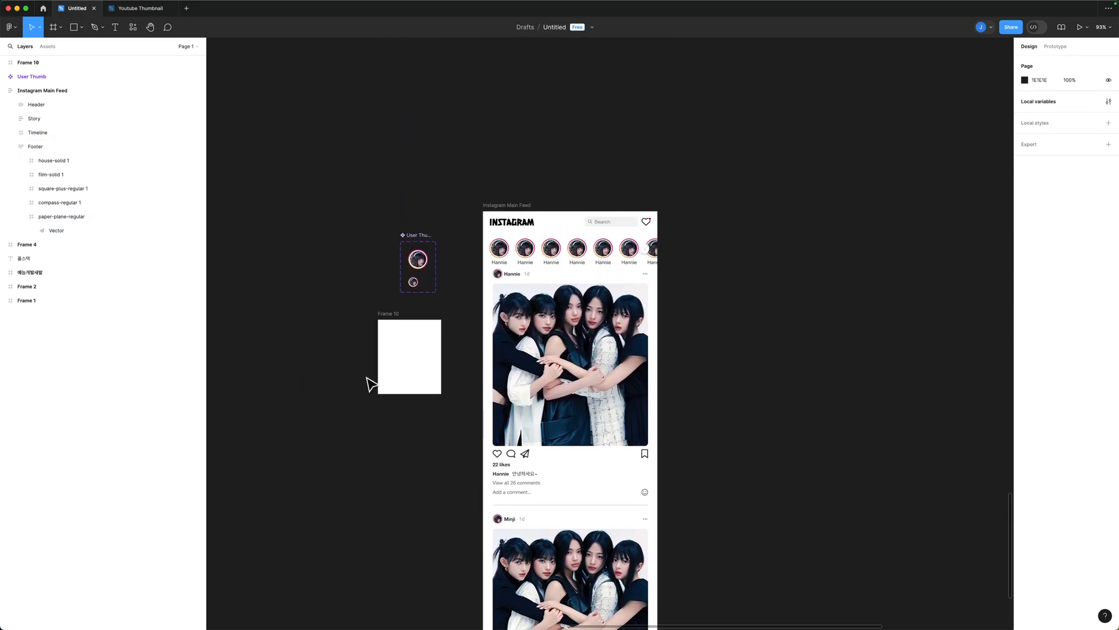
pyautogui.scroll(-8, 371, 384)
pyautogui.scroll(3, 372, 384)
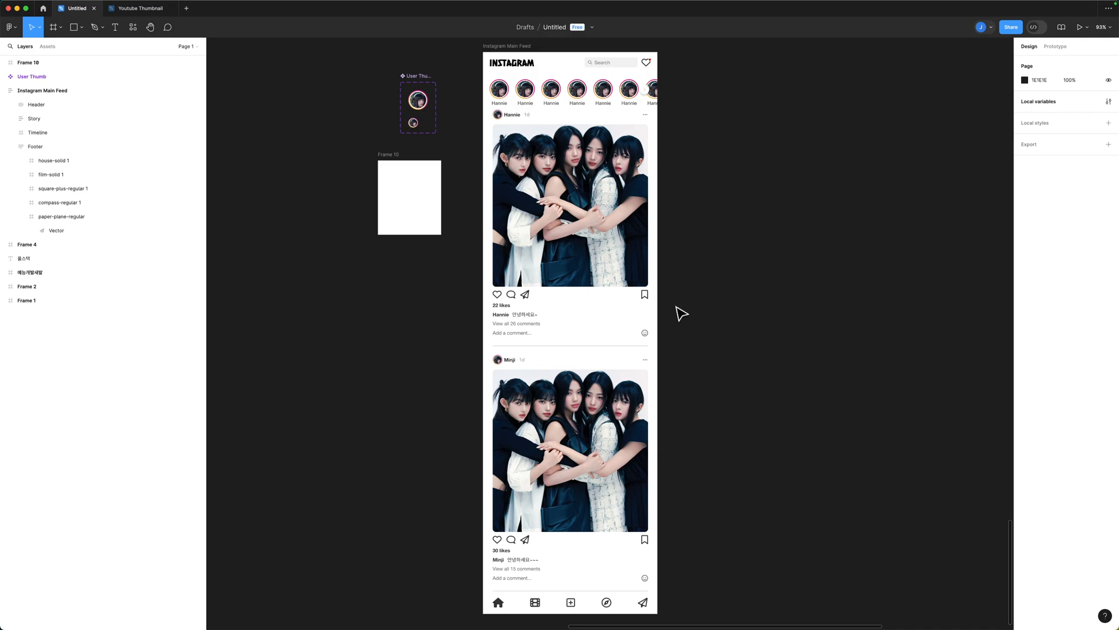
pyautogui.scroll(1, 605, 181)
pyautogui.scroll(-1, 829, 280)
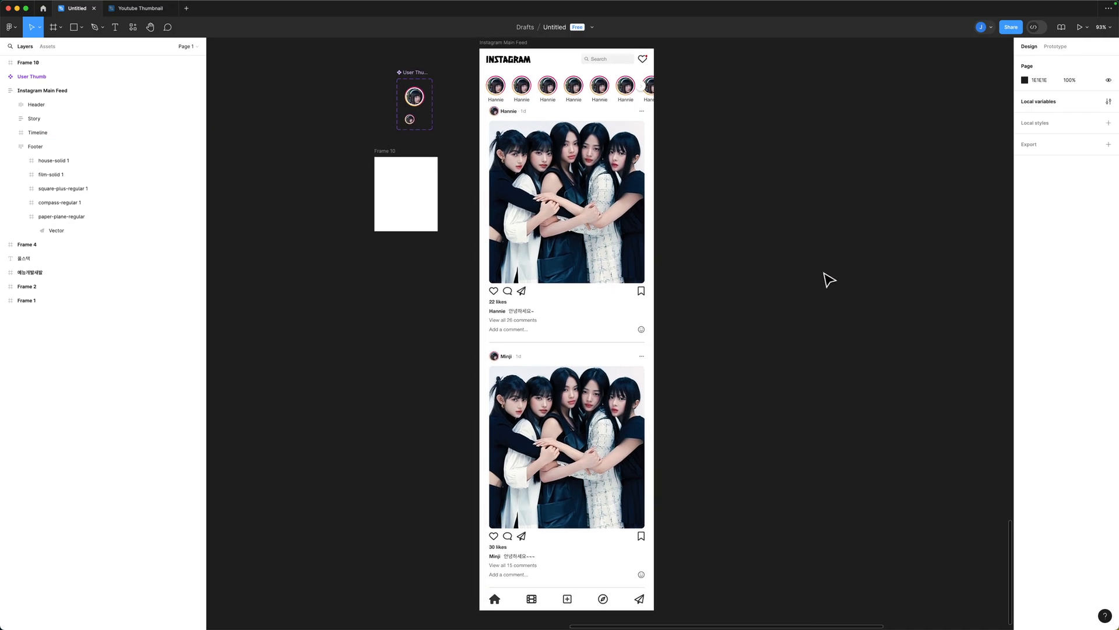